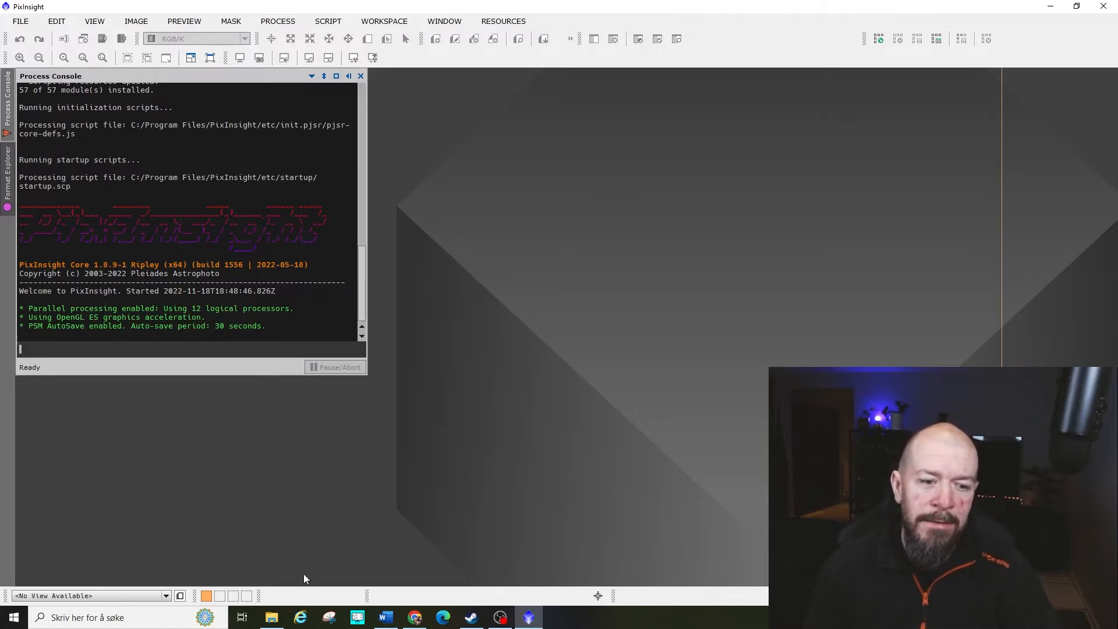
- Load Final v2less green.xisf from the For Edits > New better mosaic > Edits folder into the PixInsight workspace
{"action": "left_click", "coordinate": [272, 617]}
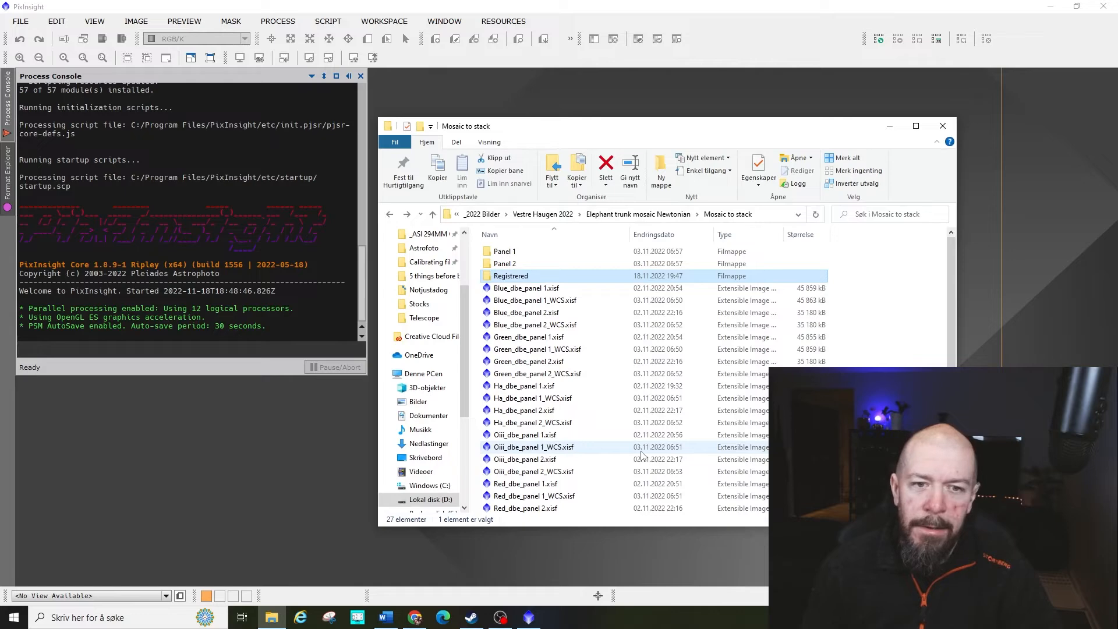
{"action": "left_click", "coordinate": [638, 220]}
{"action": "double_click", "coordinate": [528, 253]}
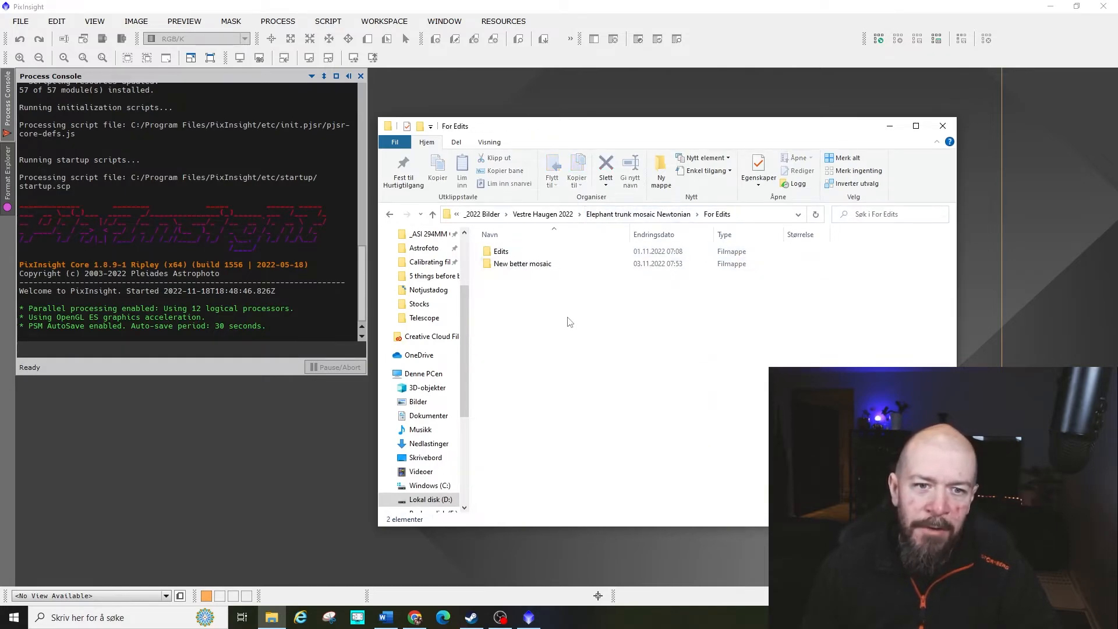
{"action": "double_click", "coordinate": [535, 265]}
{"action": "double_click", "coordinate": [509, 252]}
{"action": "left_click_drag", "start_coordinate": [547, 315], "coordinate": [279, 436]}
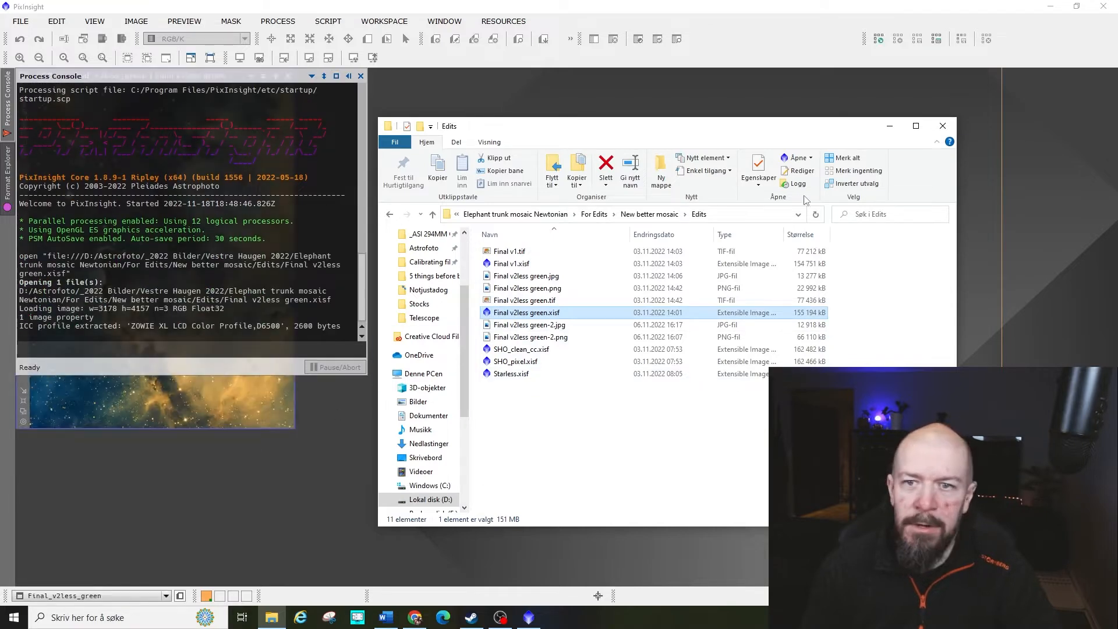
- Return the file browser to the Elephant trunk mosaic Newtonian folder and minimize it
{"action": "key", "text": "alt+Left"}
{"action": "key", "text": "alt+Left"}
{"action": "key", "text": "alt+Left"}
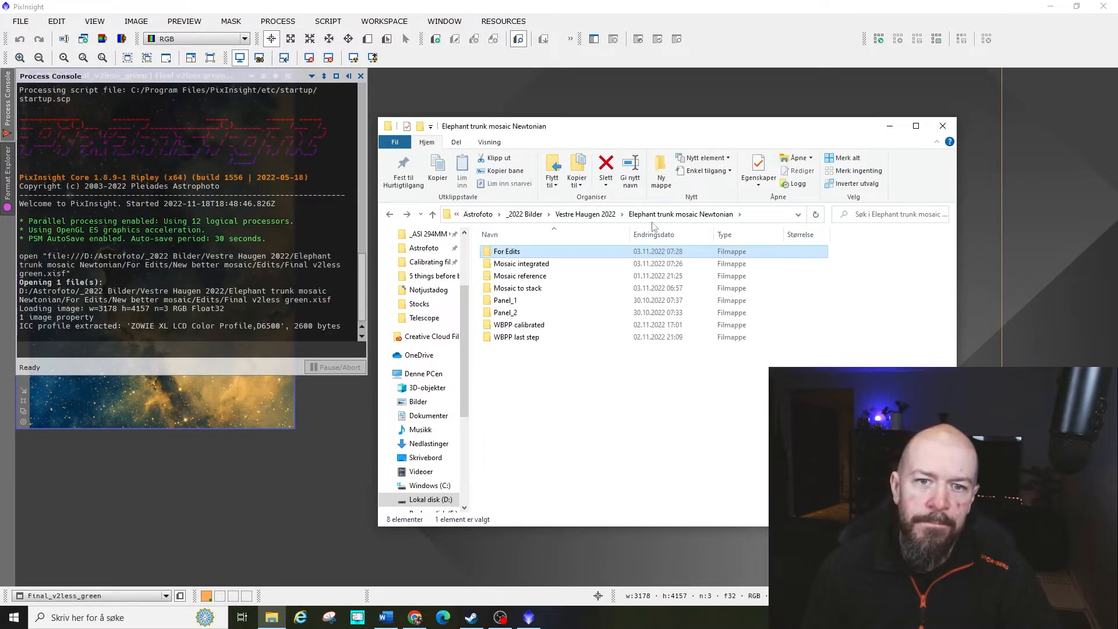
{"action": "left_click", "coordinate": [890, 126]}
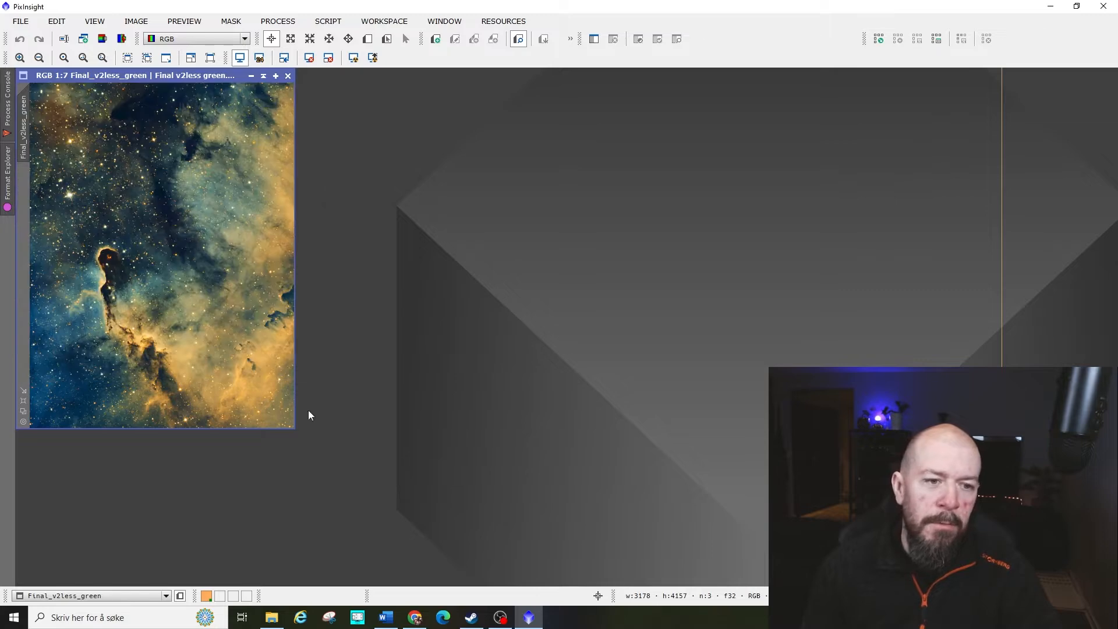
- Enlarge the Final_v2less_green image window and move it toward the middle of the workspace
{"action": "left_click_drag", "start_coordinate": [294, 429], "coordinate": [692, 530]}
{"action": "left_click_drag", "start_coordinate": [521, 75], "coordinate": [653, 83]}
{"action": "scroll", "coordinate": [534, 268], "scroll_direction": "up", "scroll_amount": 2}
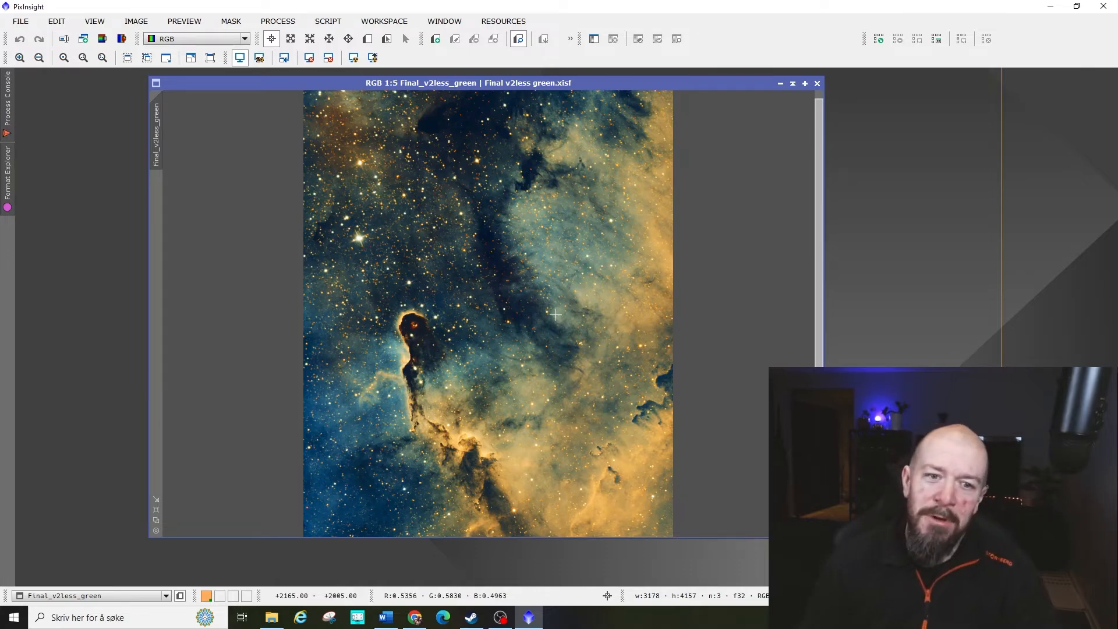
- Examine the elephant trunk and the surrounding nebula up close in the finished mosaic
{"action": "scroll", "coordinate": [473, 302], "scroll_direction": "down", "scroll_amount": 1}
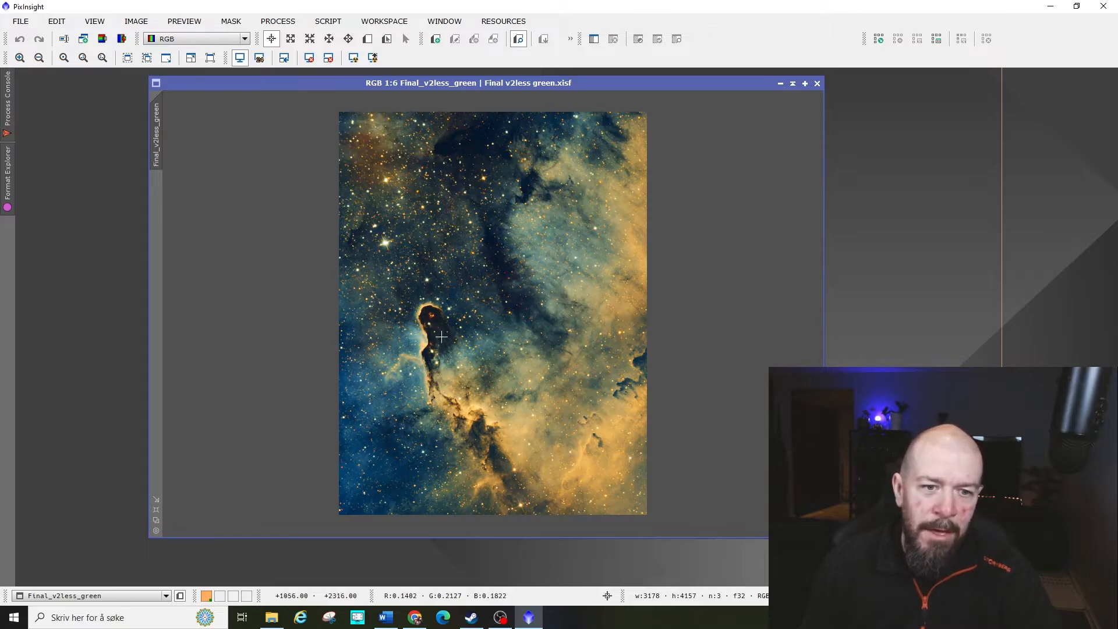
{"action": "scroll", "coordinate": [438, 331], "scroll_direction": "up", "scroll_amount": 3}
{"action": "scroll", "coordinate": [434, 328], "scroll_direction": "up", "scroll_amount": 1}
{"action": "key", "text": "space"}
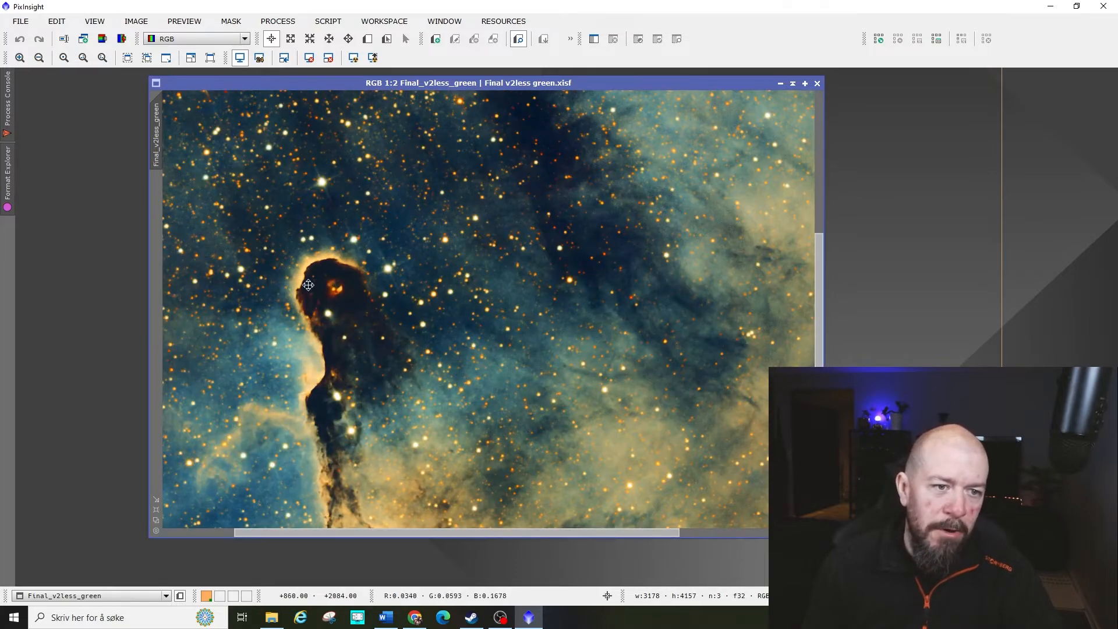
{"action": "left_click_drag", "start_coordinate": [311, 286], "coordinate": [510, 347]}
{"action": "left_click_drag", "start_coordinate": [486, 264], "coordinate": [347, 337]}
{"action": "left_click_drag", "start_coordinate": [515, 348], "coordinate": [392, 299]}
{"action": "left_click_drag", "start_coordinate": [382, 232], "coordinate": [394, 347]}
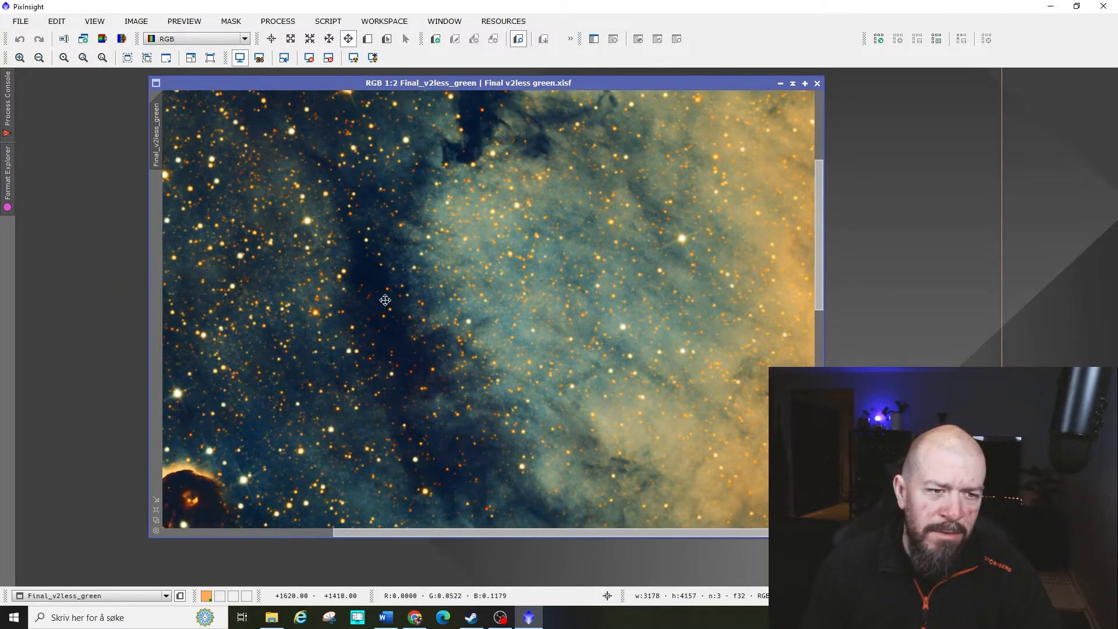
- Inspect the stars and background along the dark dust lane closely, and view the whole mosaic again
{"action": "scroll", "coordinate": [425, 308], "scroll_direction": "down", "scroll_amount": 3}
{"action": "scroll", "coordinate": [494, 279], "scroll_direction": "up", "scroll_amount": 3}
{"action": "scroll", "coordinate": [561, 265], "scroll_direction": "up", "scroll_amount": 1}
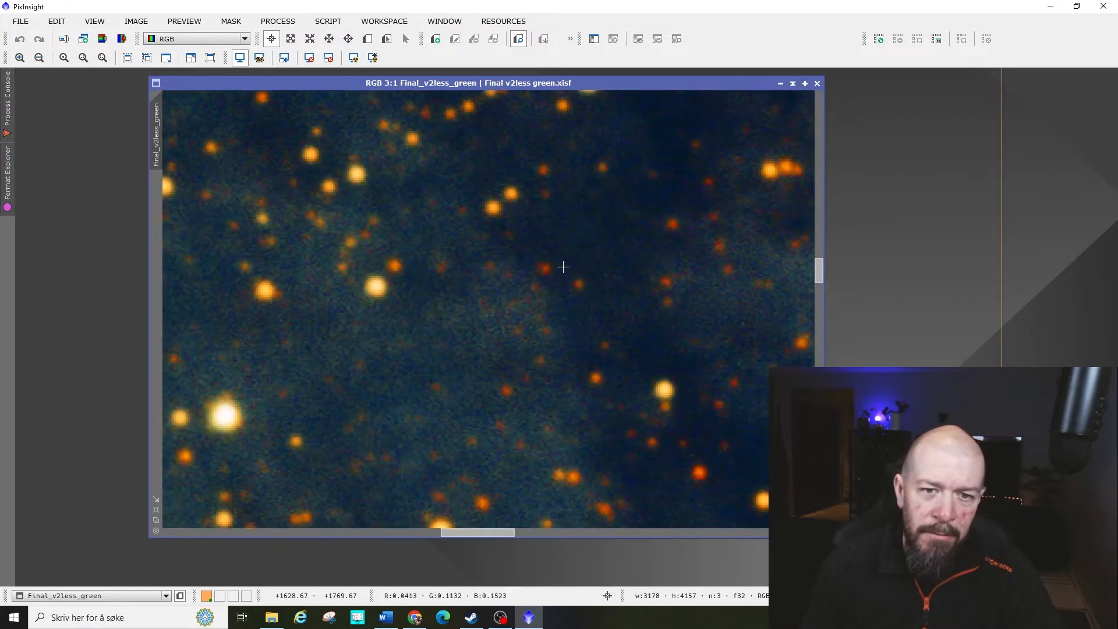
{"action": "left_click_drag", "start_coordinate": [587, 226], "coordinate": [499, 382]}
{"action": "left_click_drag", "start_coordinate": [514, 302], "coordinate": [501, 350]}
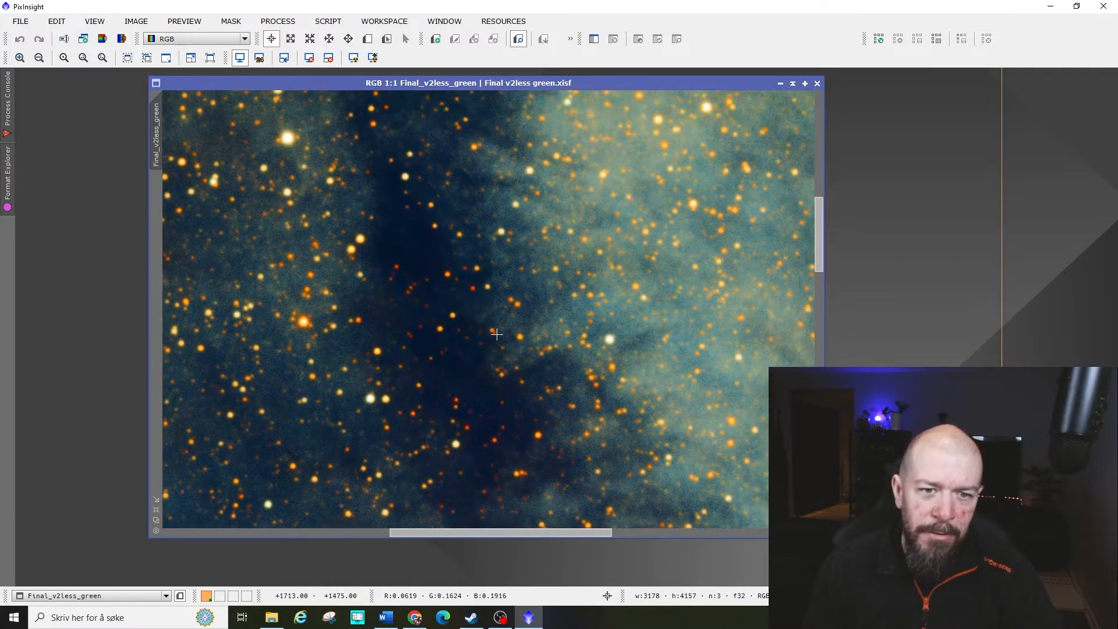
{"action": "scroll", "coordinate": [499, 348], "scroll_direction": "up", "scroll_amount": 1}
{"action": "scroll", "coordinate": [496, 333], "scroll_direction": "down", "scroll_amount": 4}
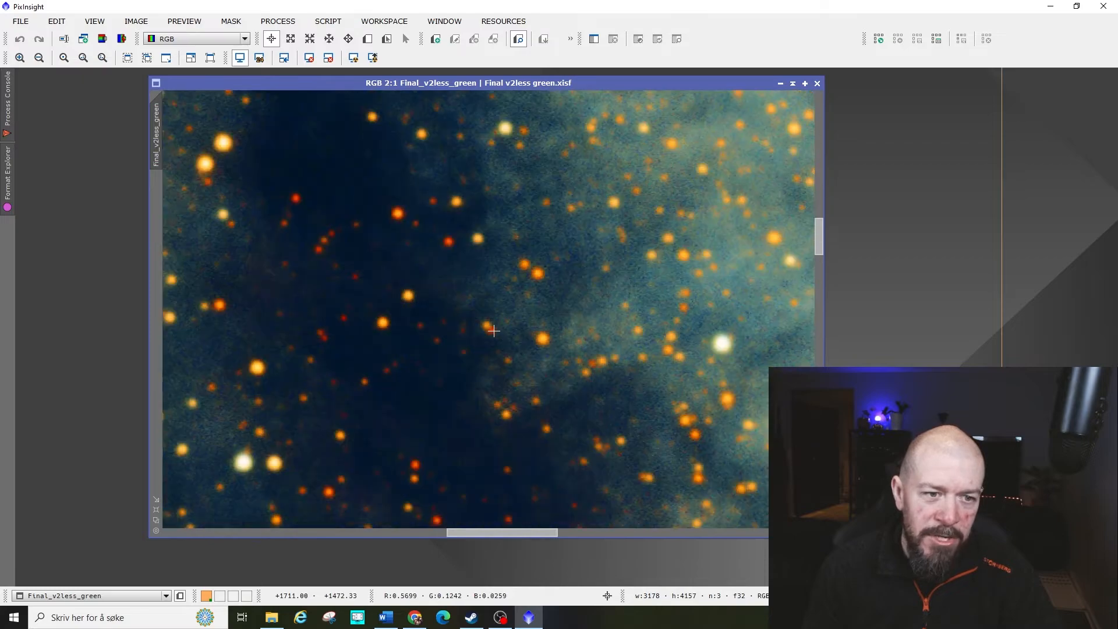
{"action": "scroll", "coordinate": [501, 339], "scroll_direction": "up", "scroll_amount": 5}
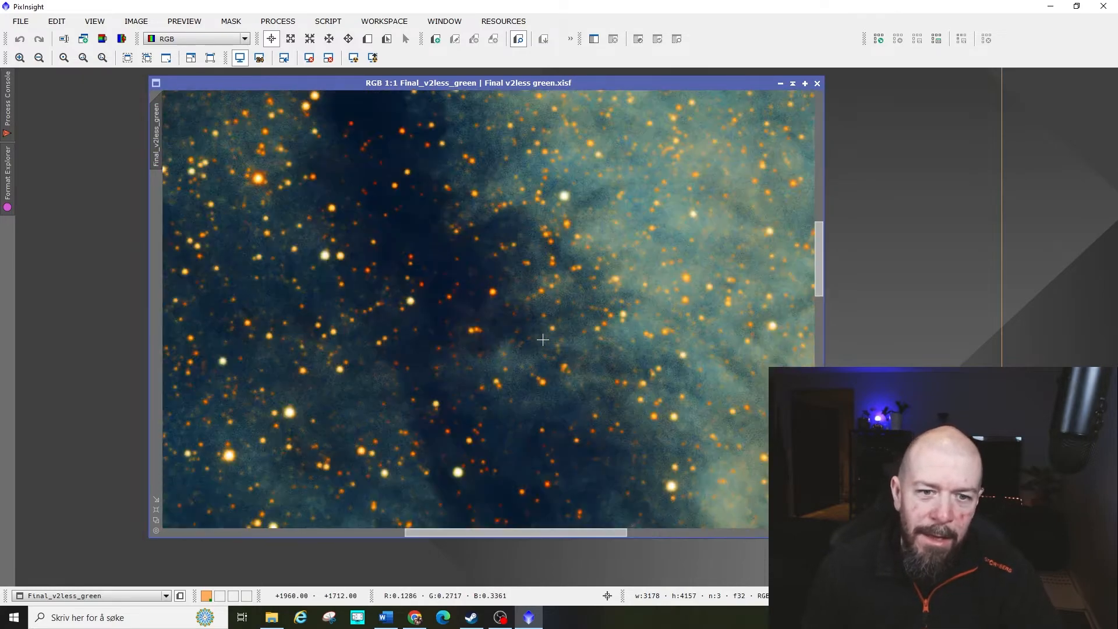
{"action": "scroll", "coordinate": [489, 323], "scroll_direction": "down", "scroll_amount": 5}
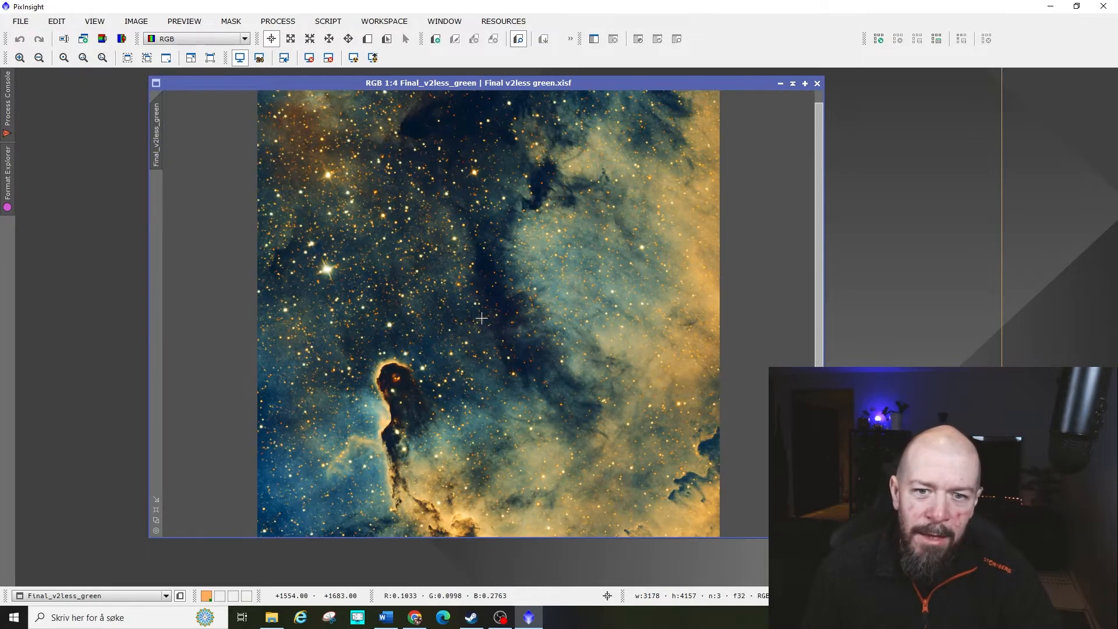
{"action": "scroll", "coordinate": [495, 333], "scroll_direction": "down", "scroll_amount": 1}
{"action": "scroll", "coordinate": [522, 384], "scroll_direction": "down", "scroll_amount": 1}
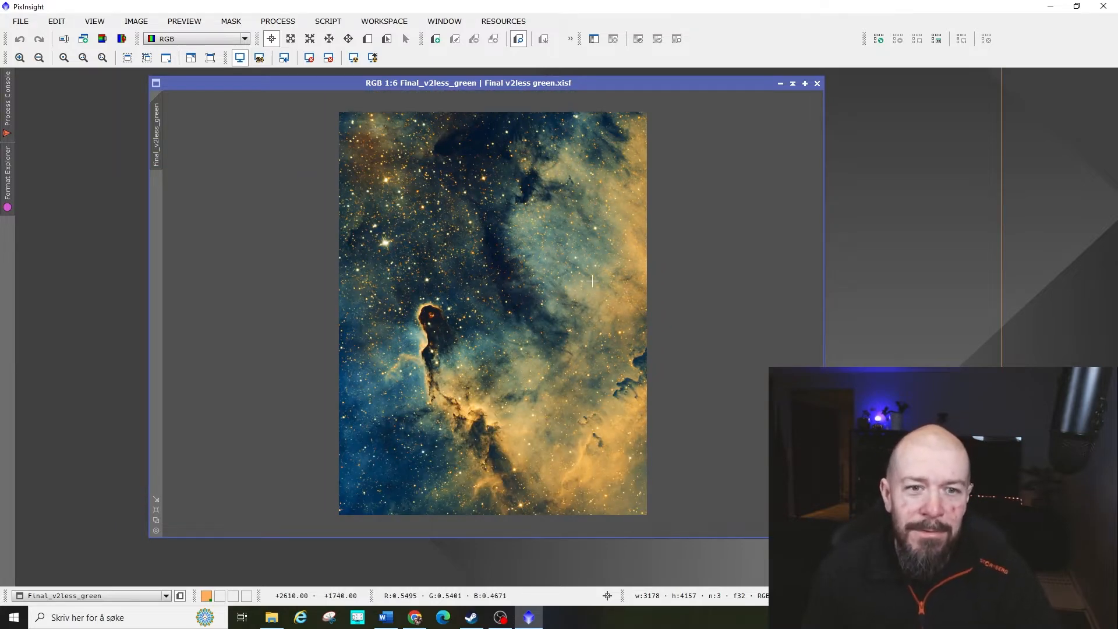
- Minimize the Final_v2less_green image to an icon and park it near the workspace's upper right
{"action": "left_click", "coordinate": [780, 83]}
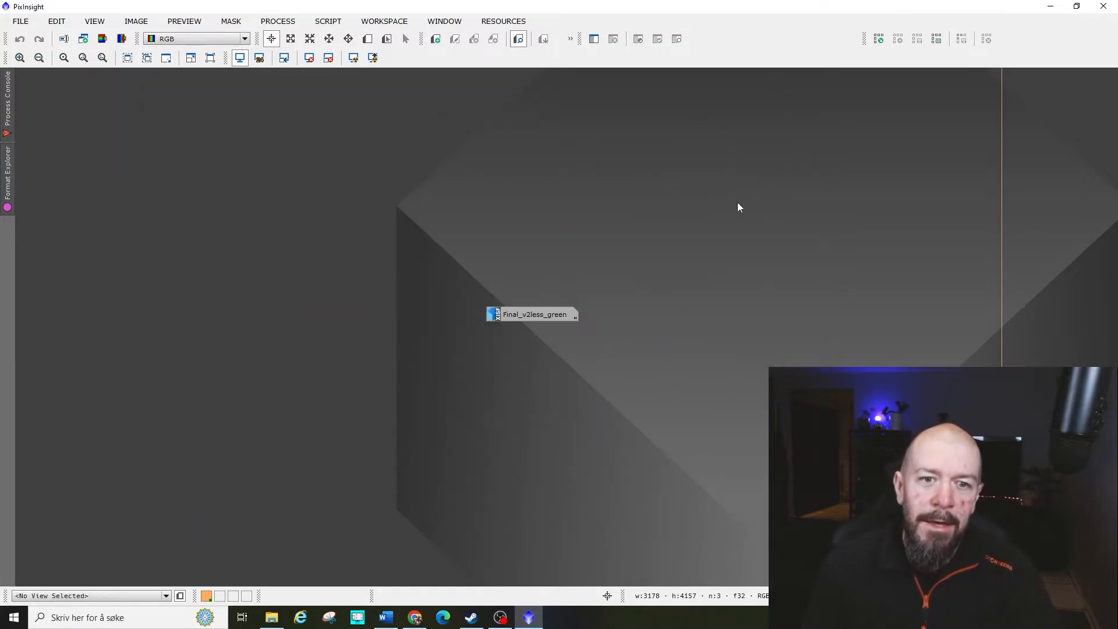
{"action": "left_click_drag", "start_coordinate": [553, 314], "coordinate": [928, 124]}
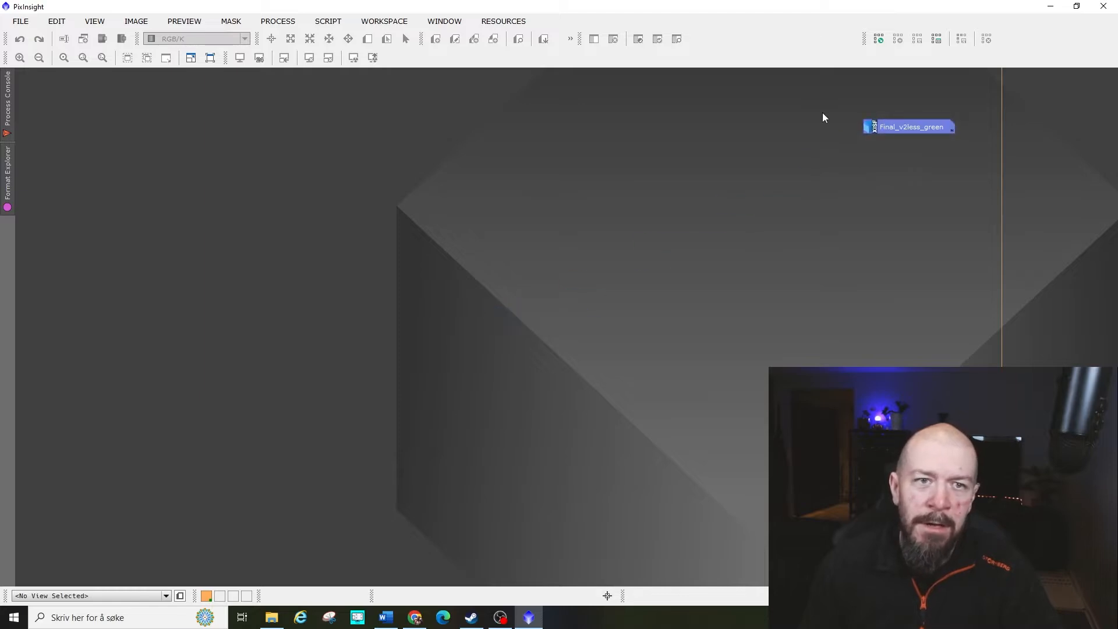
- Load the saved process icons from Nye workflow.xpsm into the workspace
{"action": "left_click", "coordinate": [337, 22]}
{"action": "mouse_move", "coordinate": [278, 21]}
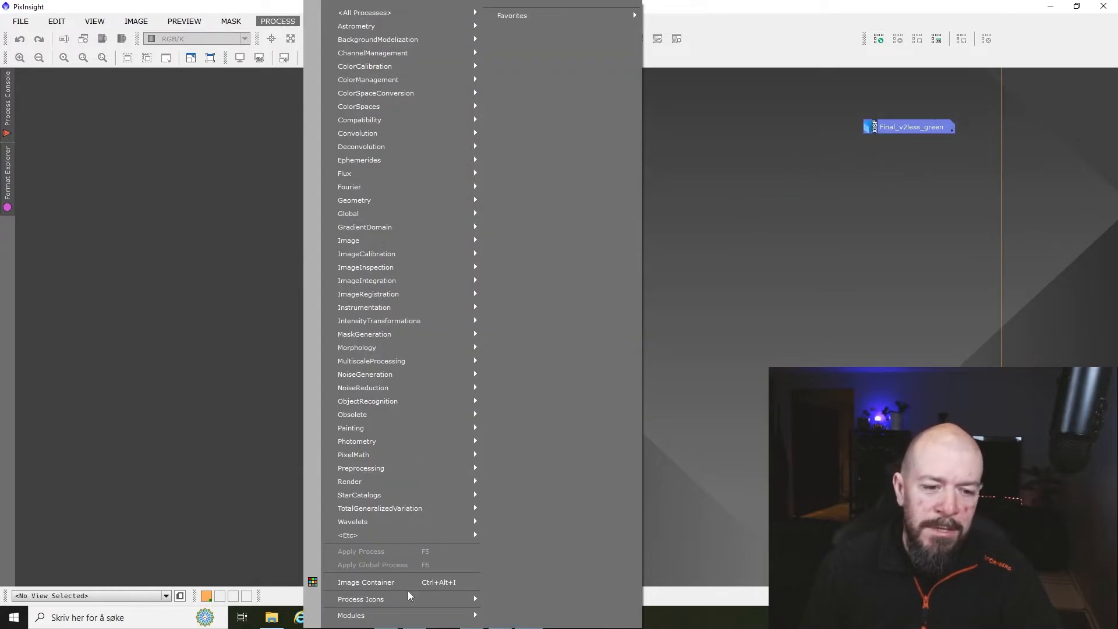
{"action": "mouse_move", "coordinate": [409, 600]}
{"action": "left_click", "coordinate": [547, 532]}
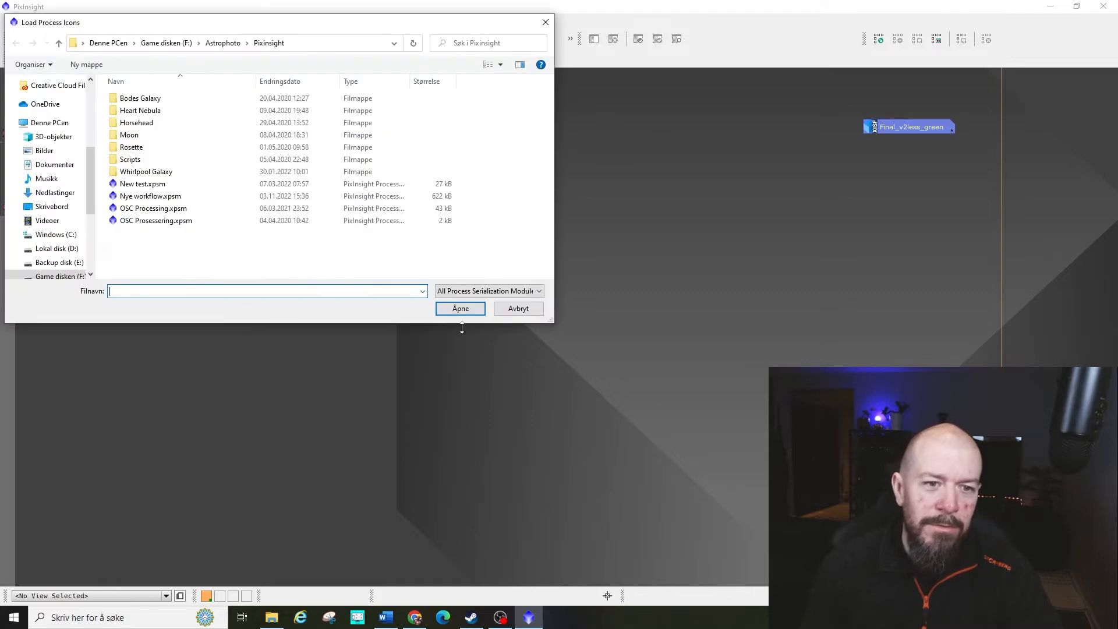
{"action": "left_click", "coordinate": [187, 196]}
{"action": "left_click", "coordinate": [460, 308]}
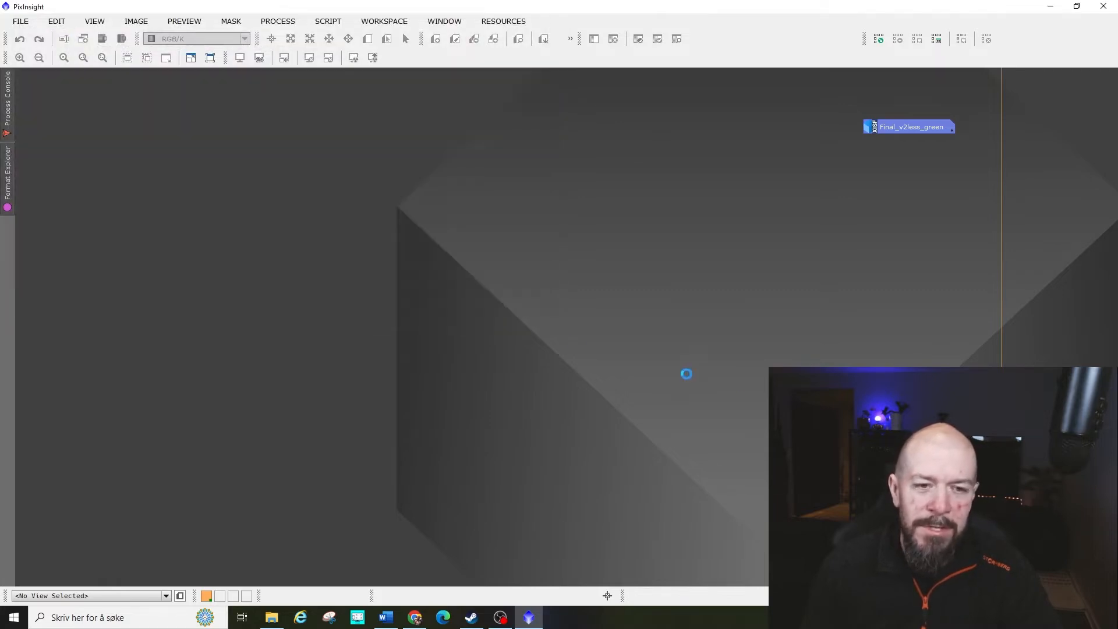
{"action": "left_click", "coordinate": [510, 310]}
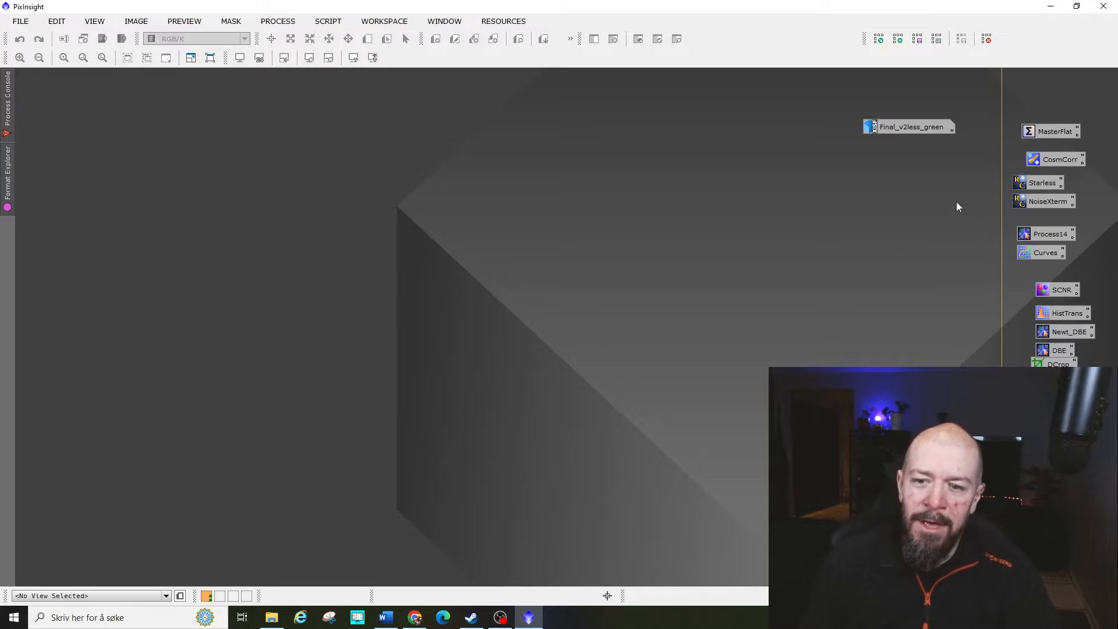
- Open the CosmCorr process icon and expand its auto-detect settings to show the hot and cold sigma values
{"action": "double_click", "coordinate": [1054, 159]}
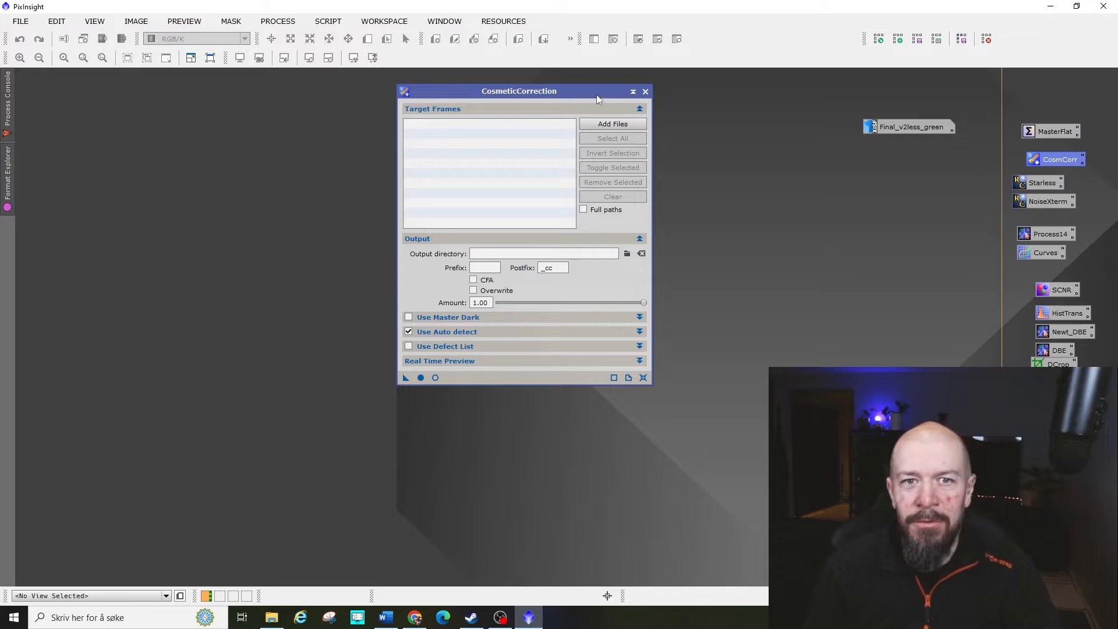
{"action": "left_click_drag", "start_coordinate": [596, 94], "coordinate": [611, 92]}
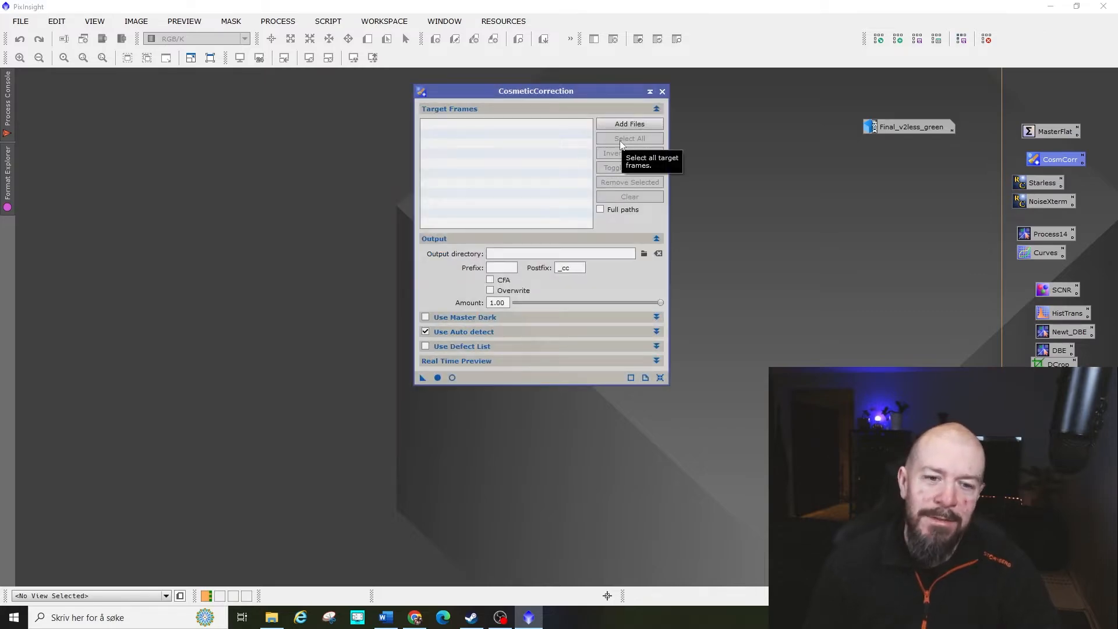
{"action": "left_click", "coordinate": [524, 332]}
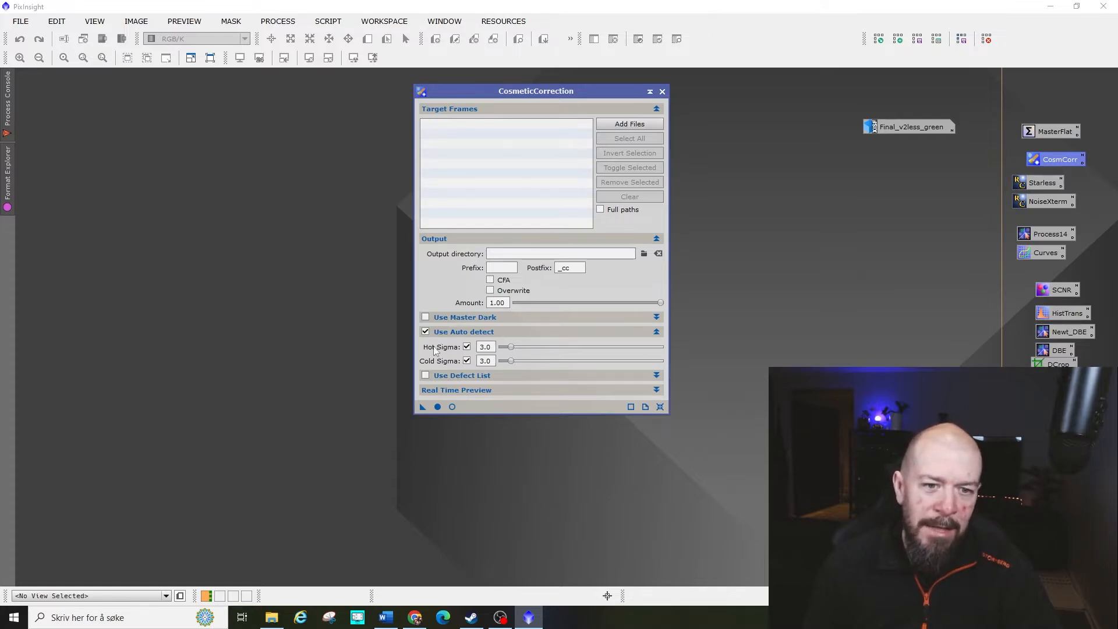
{"action": "double_click", "coordinate": [485, 361]}
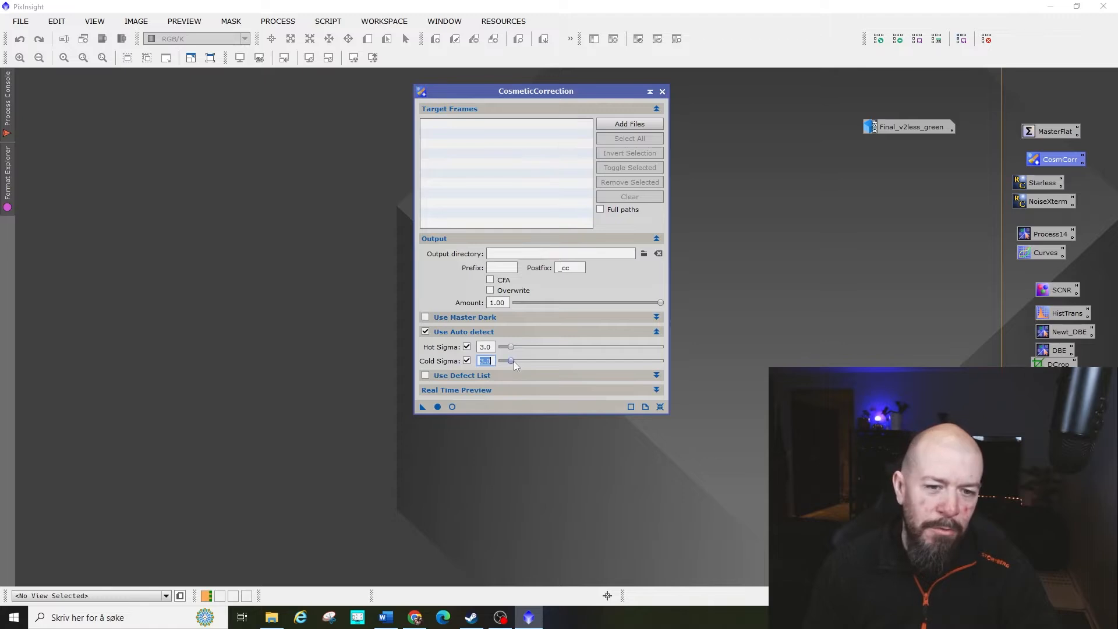
- Check the defect list and real-time preview sections of CosmeticCorrection, leaving both collapsed
{"action": "left_click", "coordinate": [554, 375]}
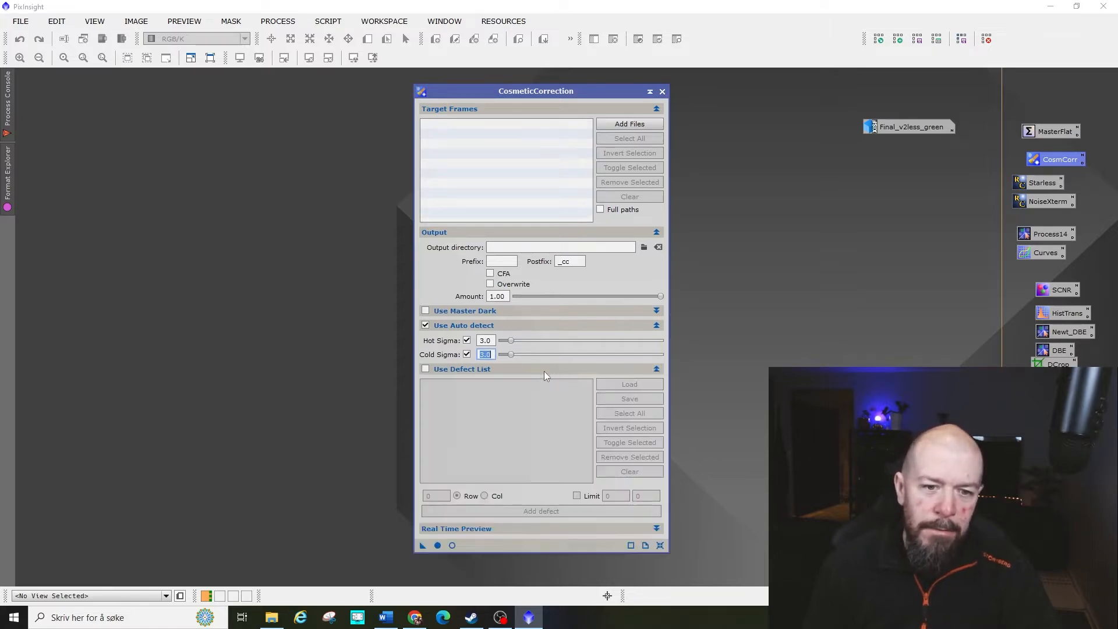
{"action": "left_click", "coordinate": [545, 372]}
{"action": "left_click", "coordinate": [500, 384]}
{"action": "left_click", "coordinate": [500, 384]}
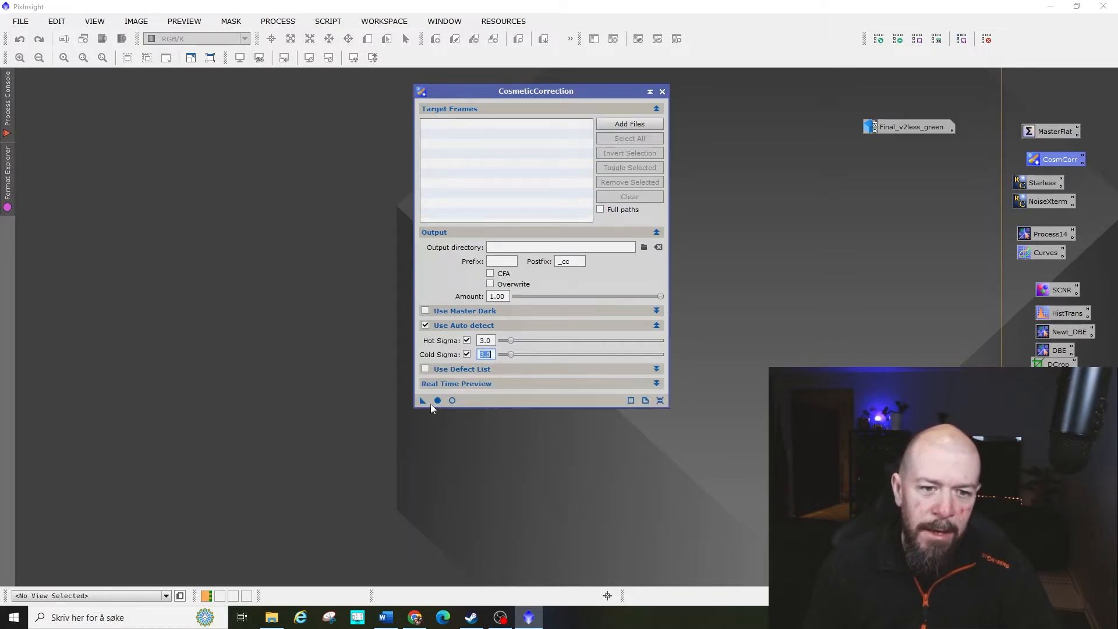
- Save the CosmeticCorrection settings as a new process icon below the minimized image, and close the process window
{"action": "left_click_drag", "start_coordinate": [422, 401], "coordinate": [920, 191]}
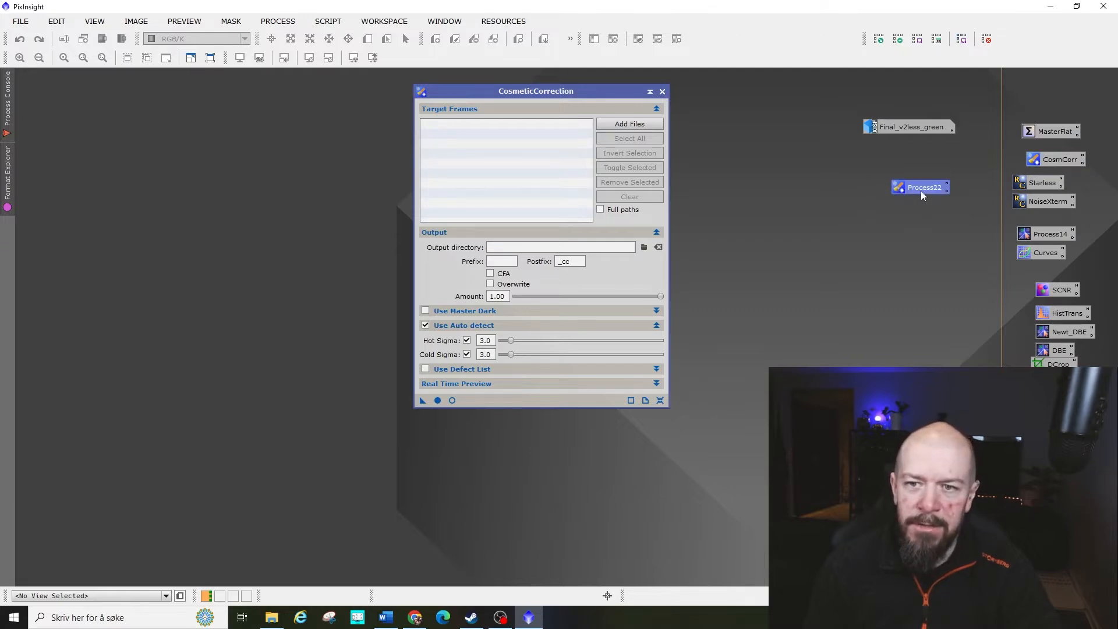
{"action": "left_click", "coordinate": [662, 92]}
{"action": "left_click", "coordinate": [370, 113]}
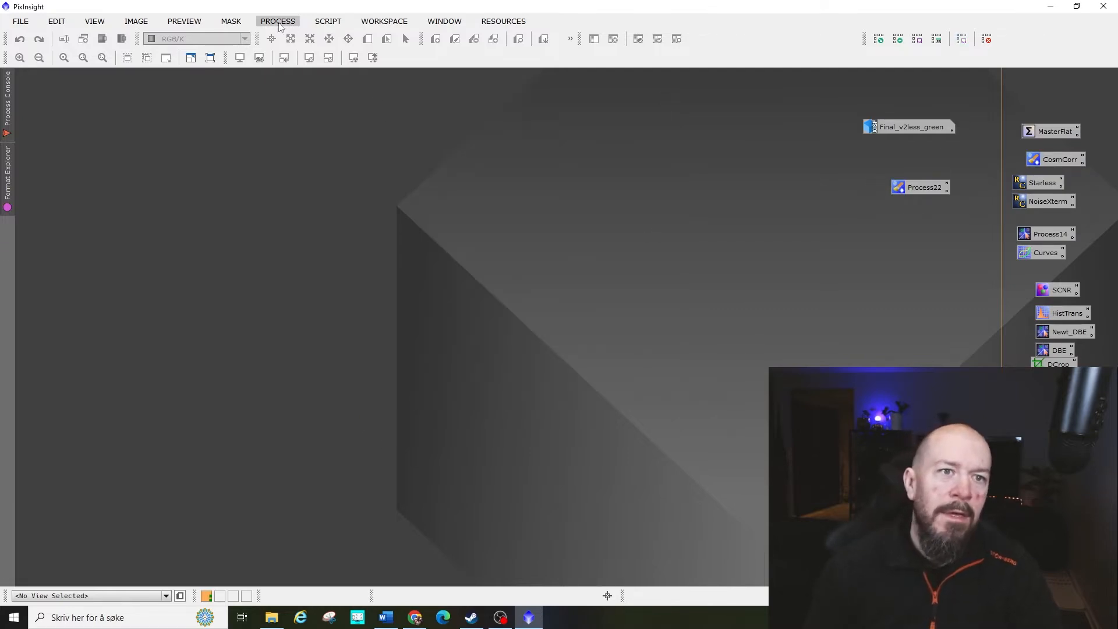
- Launch the WeightedBatchPreprocessing script and shift its window so the settings are in view
{"action": "left_click", "coordinate": [328, 21]}
{"action": "mouse_move", "coordinate": [407, 39]}
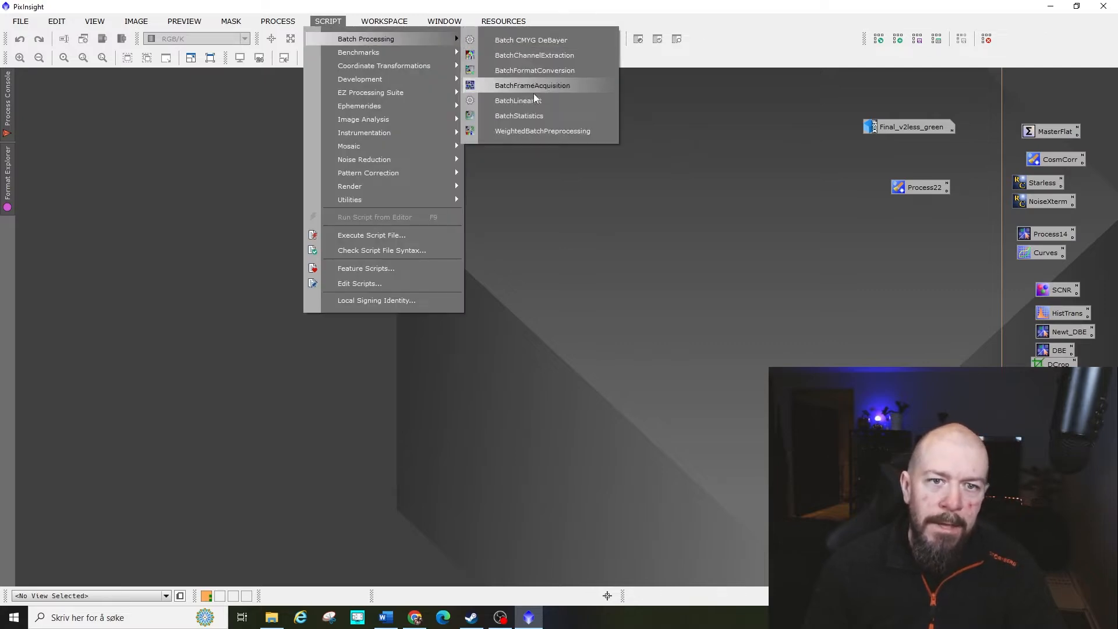
{"action": "left_click", "coordinate": [534, 135]}
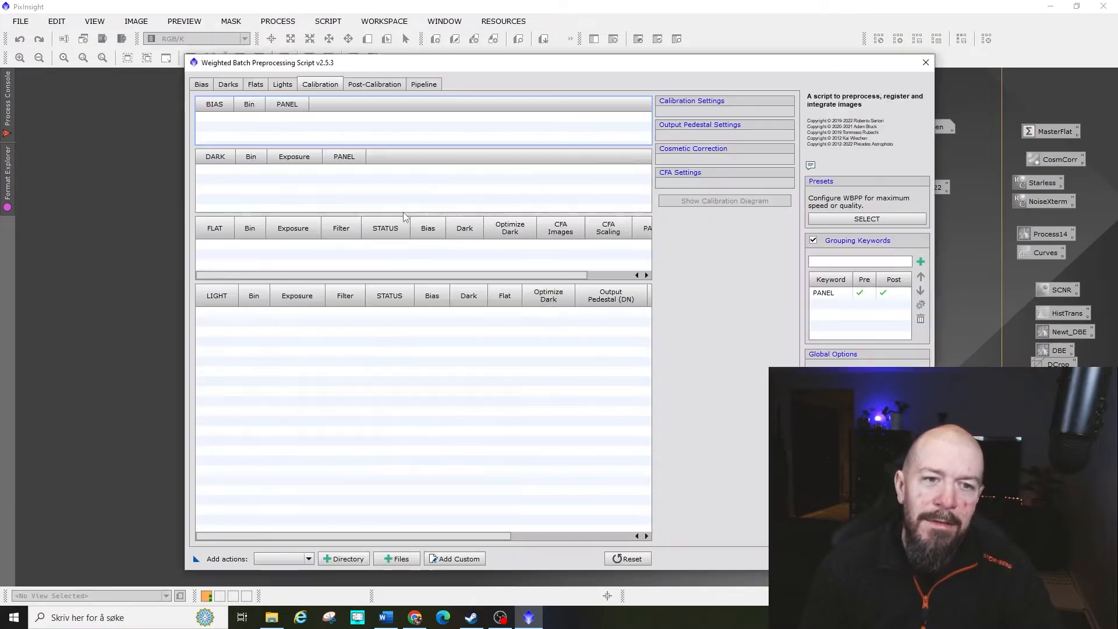
{"action": "left_click_drag", "start_coordinate": [541, 71], "coordinate": [504, 88]}
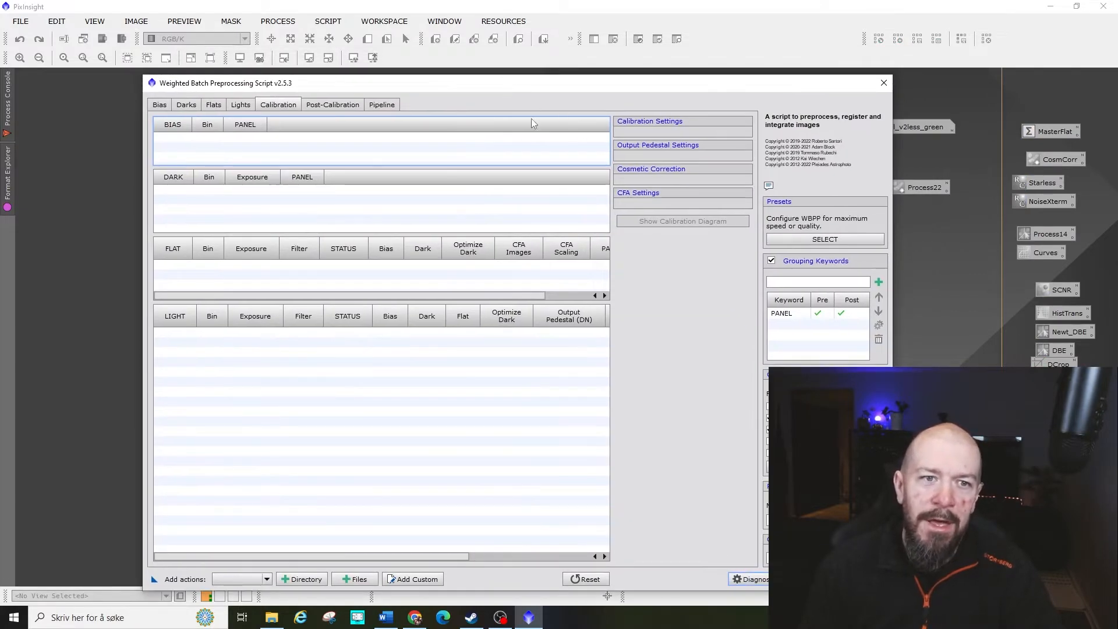
- Review the lights, flats and darks settings of the preprocessing script
{"action": "left_click", "coordinate": [242, 108]}
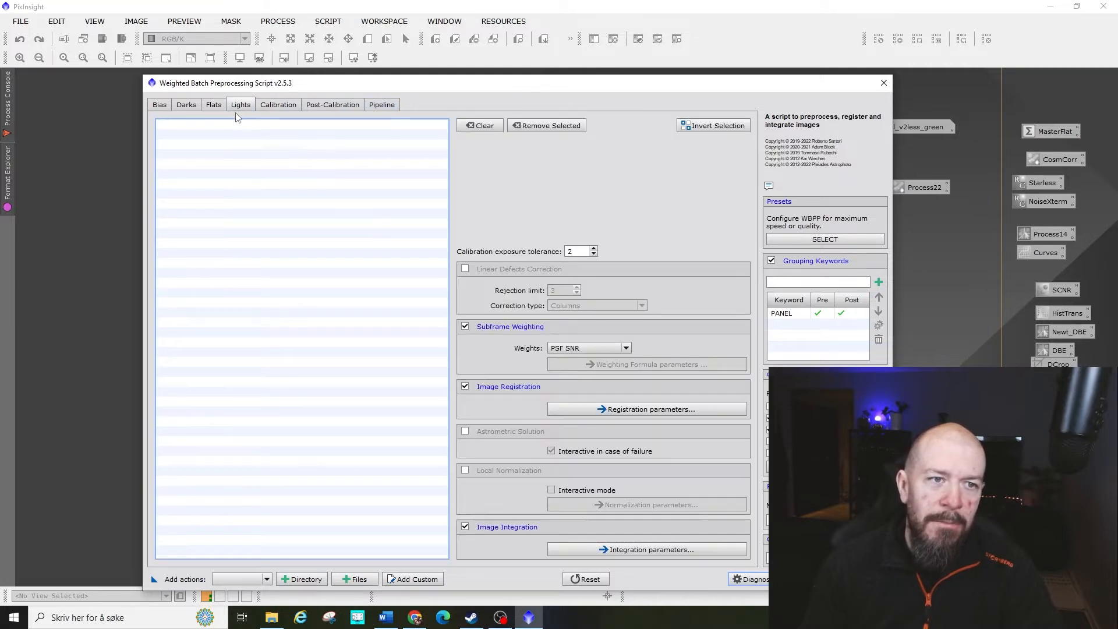
{"action": "left_click", "coordinate": [215, 106]}
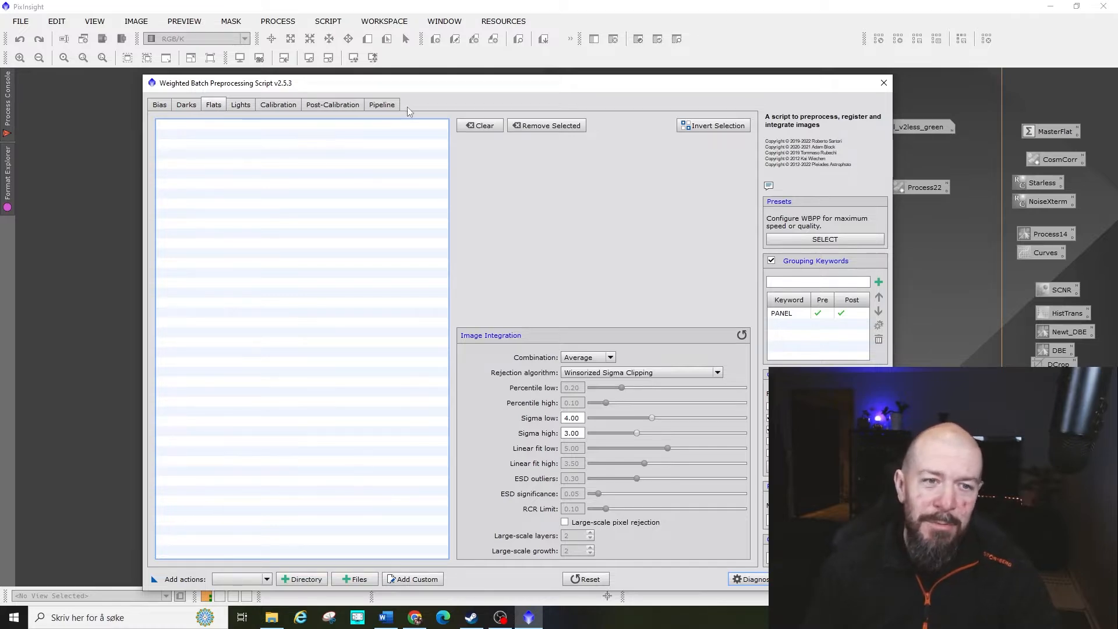
{"action": "left_click", "coordinate": [186, 107]}
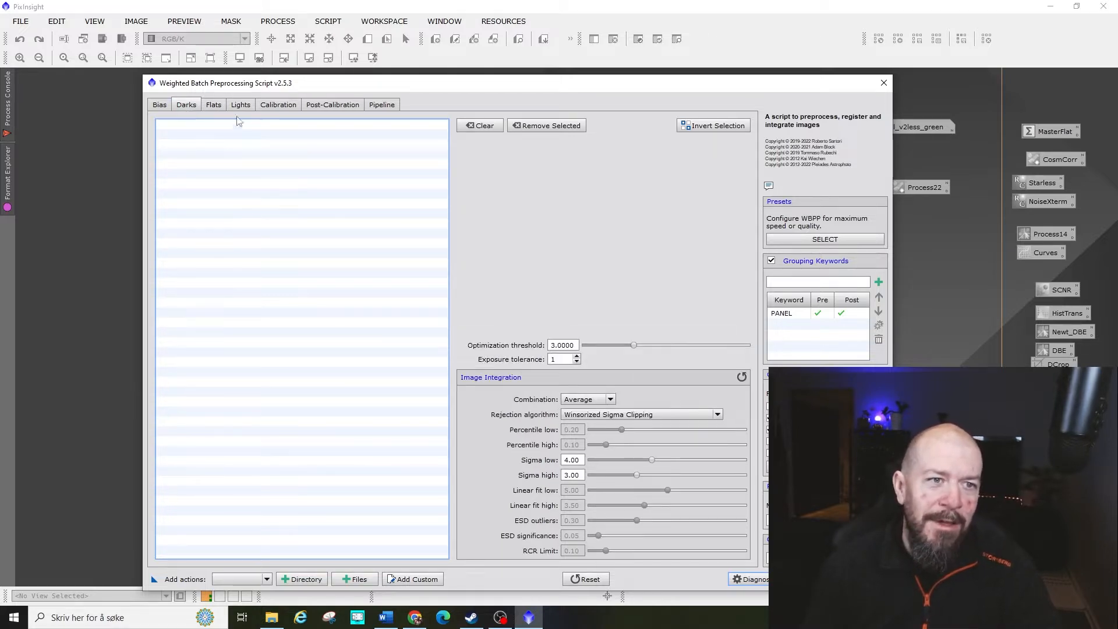
- Choose PSF SNR as the subframe weighting method in the light frame settings
{"action": "left_click", "coordinate": [247, 107]}
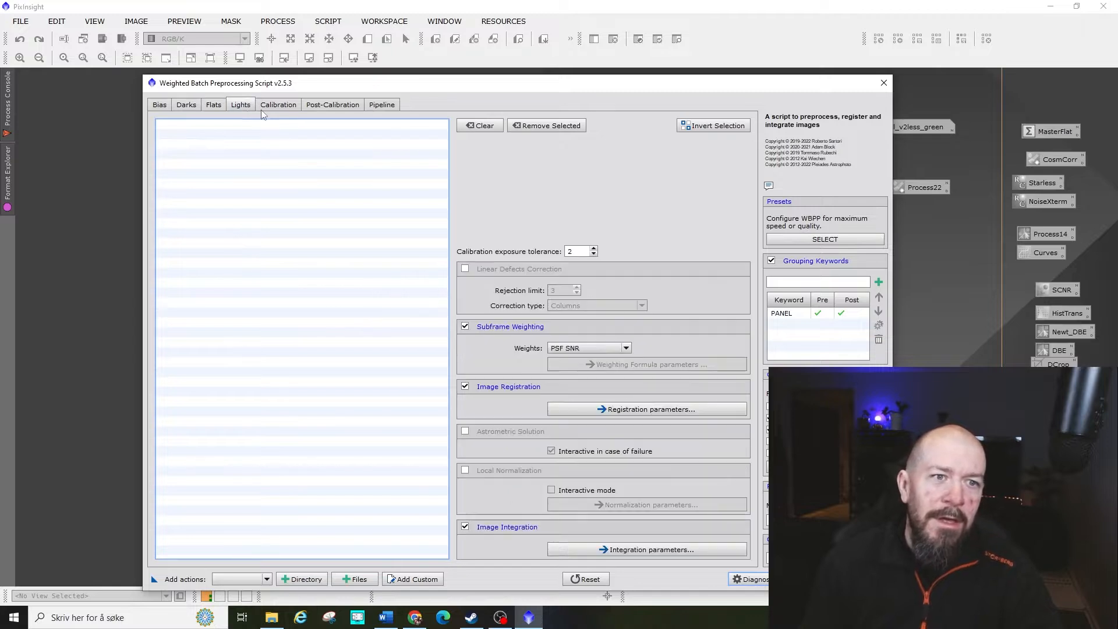
{"action": "left_click", "coordinate": [268, 107]}
{"action": "left_click", "coordinate": [239, 107]}
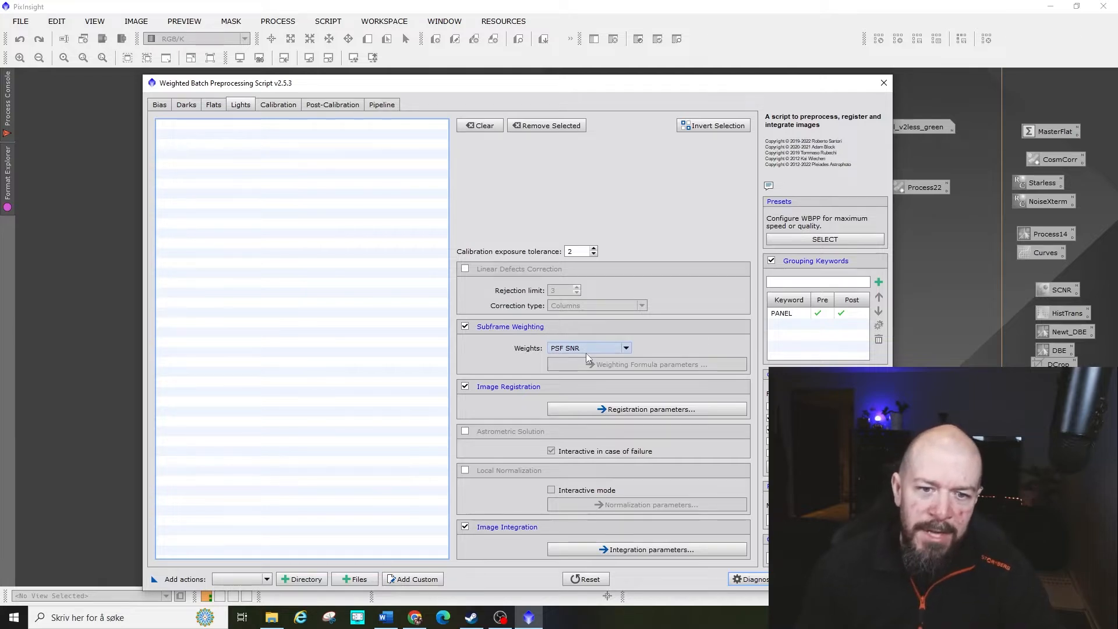
{"action": "left_click", "coordinate": [627, 349]}
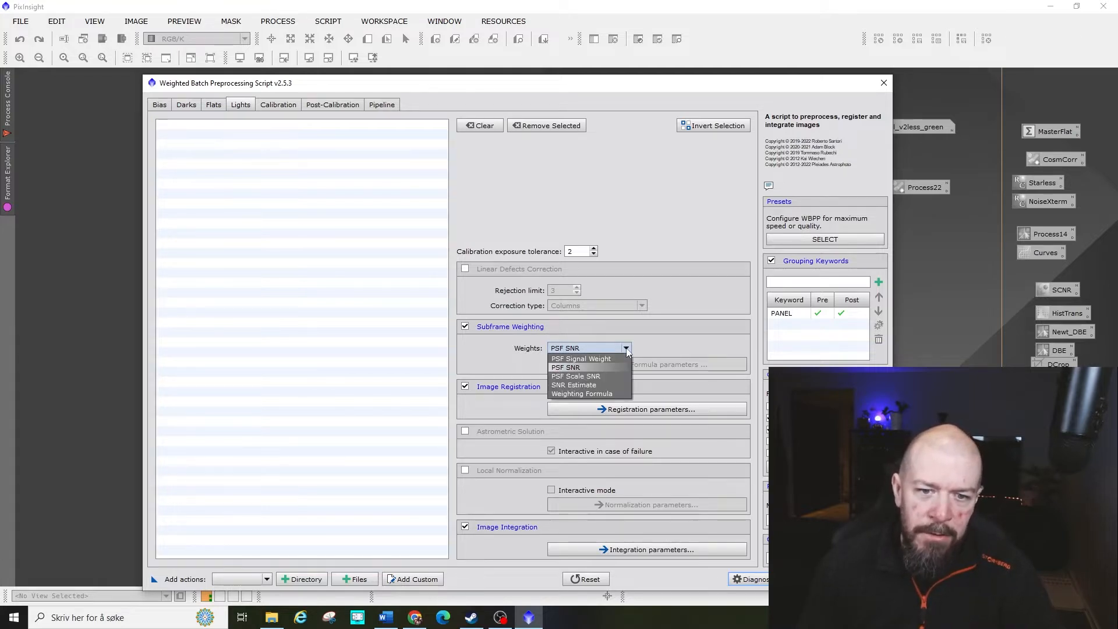
{"action": "left_click", "coordinate": [599, 371]}
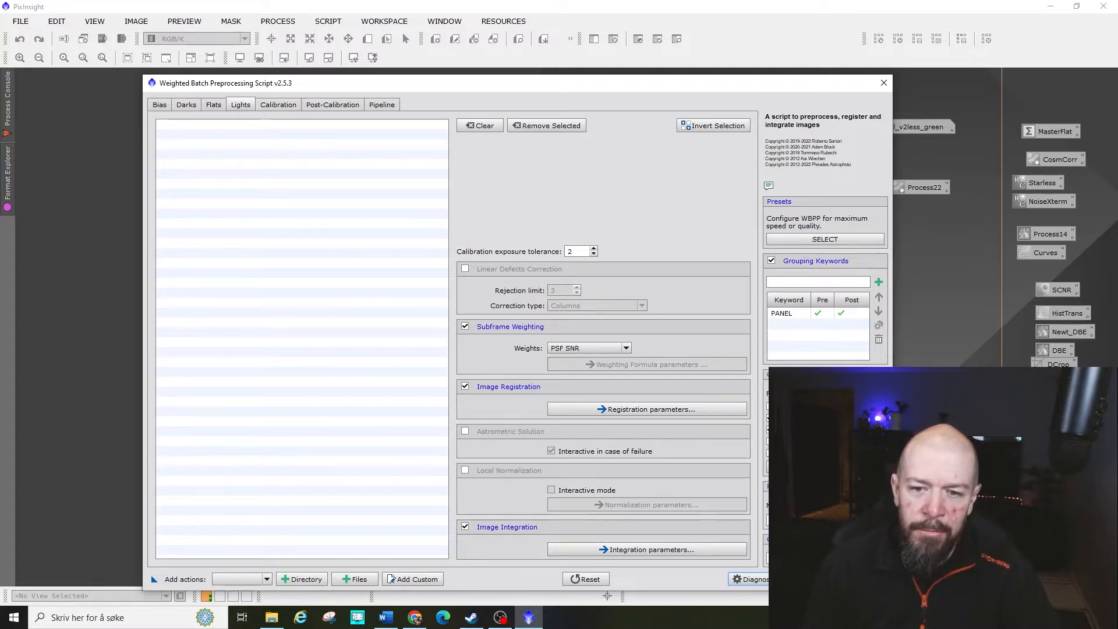
- Select the PANEL grouping keyword and check the Panel_1 and Panel_2 folder names in File Explorer, then return to the script
{"action": "left_click", "coordinate": [784, 315]}
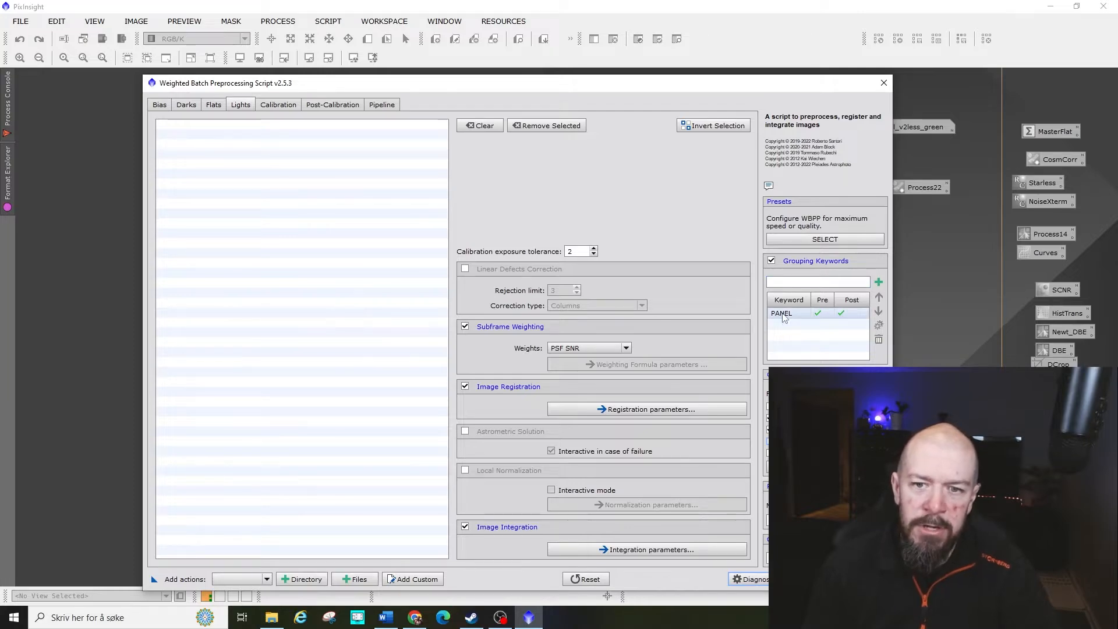
{"action": "left_click", "coordinate": [784, 315]}
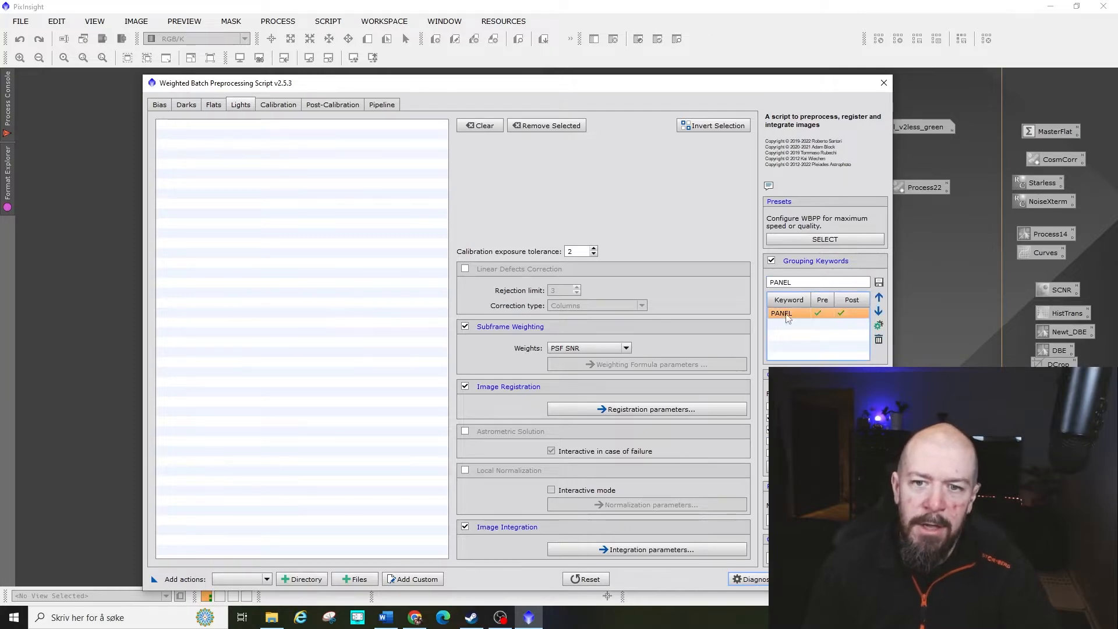
{"action": "left_click", "coordinate": [274, 617]}
{"action": "left_click", "coordinate": [538, 301]}
{"action": "left_click", "coordinate": [540, 314]}
{"action": "left_click", "coordinate": [539, 300]}
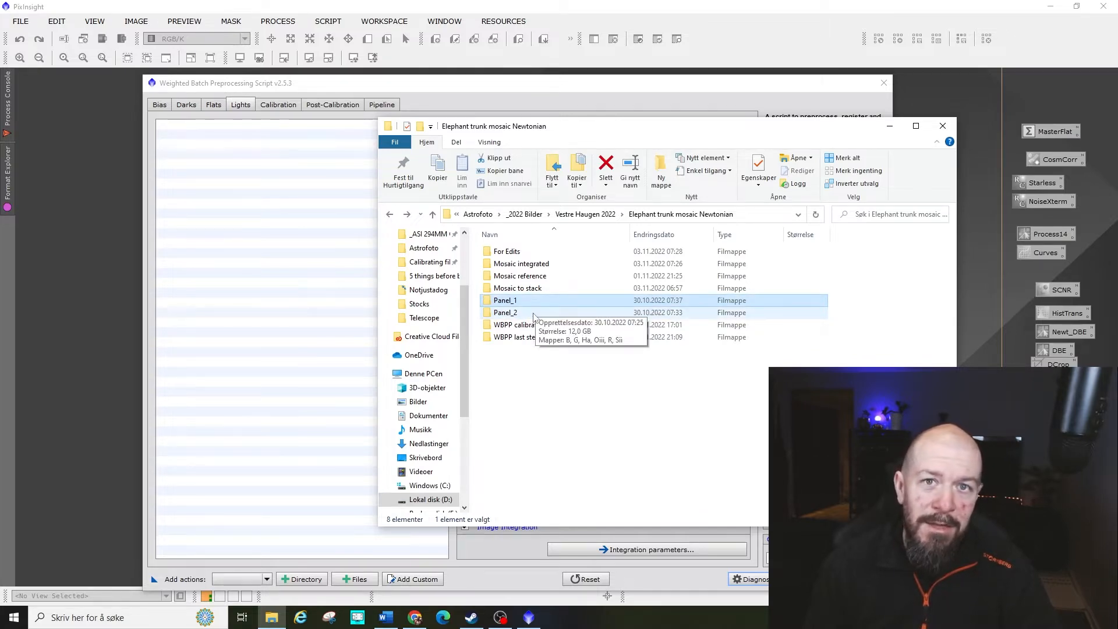
{"action": "left_click", "coordinate": [535, 312]}
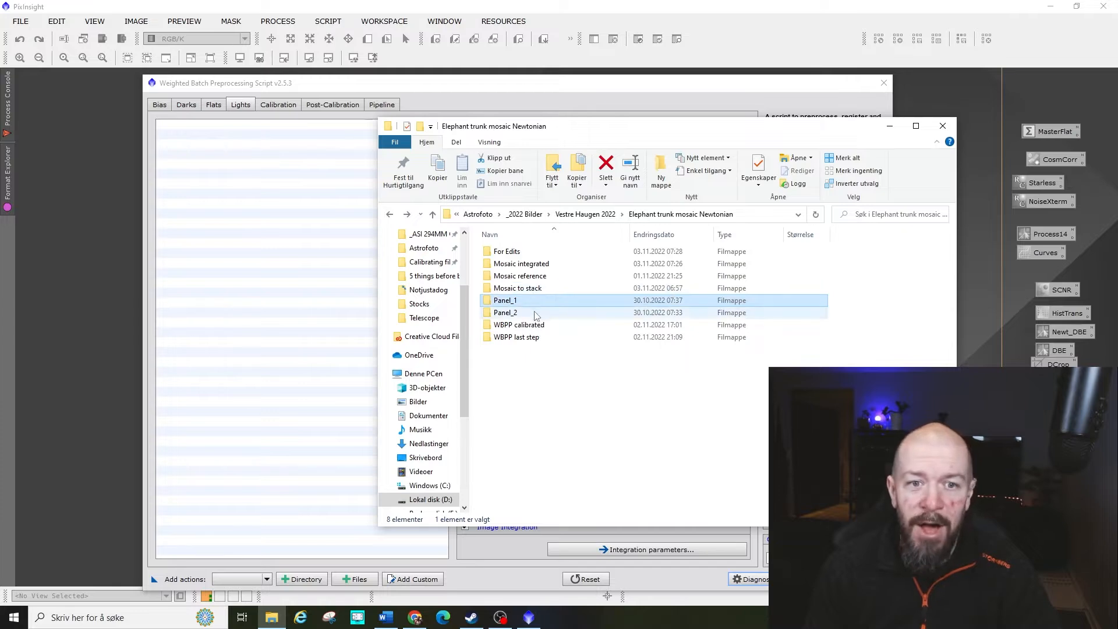
{"action": "left_click", "coordinate": [533, 300]}
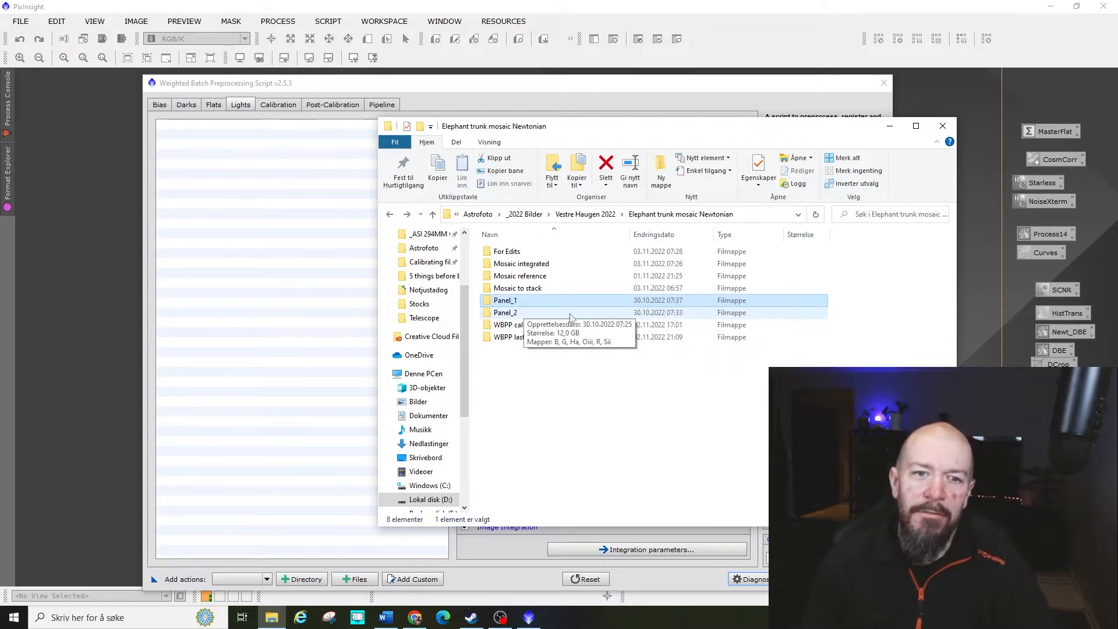
{"action": "left_click", "coordinate": [889, 126]}
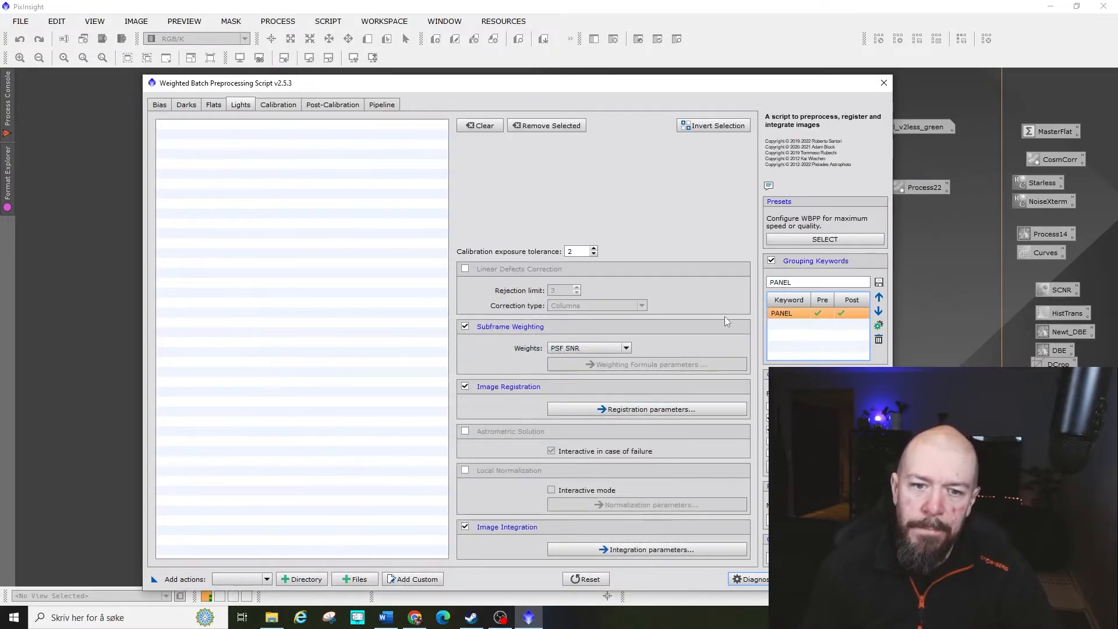
- Review the light frames' image integration parameters and the calibration, post-calibration and pipeline settings of the script
{"action": "left_click", "coordinate": [614, 550]}
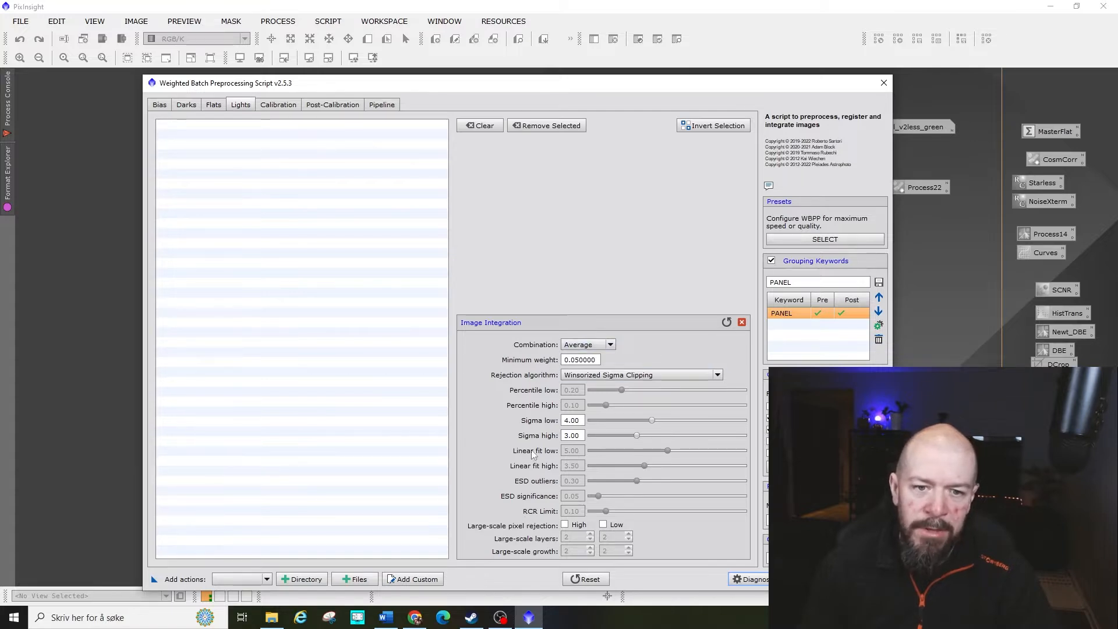
{"action": "left_click", "coordinate": [742, 323]}
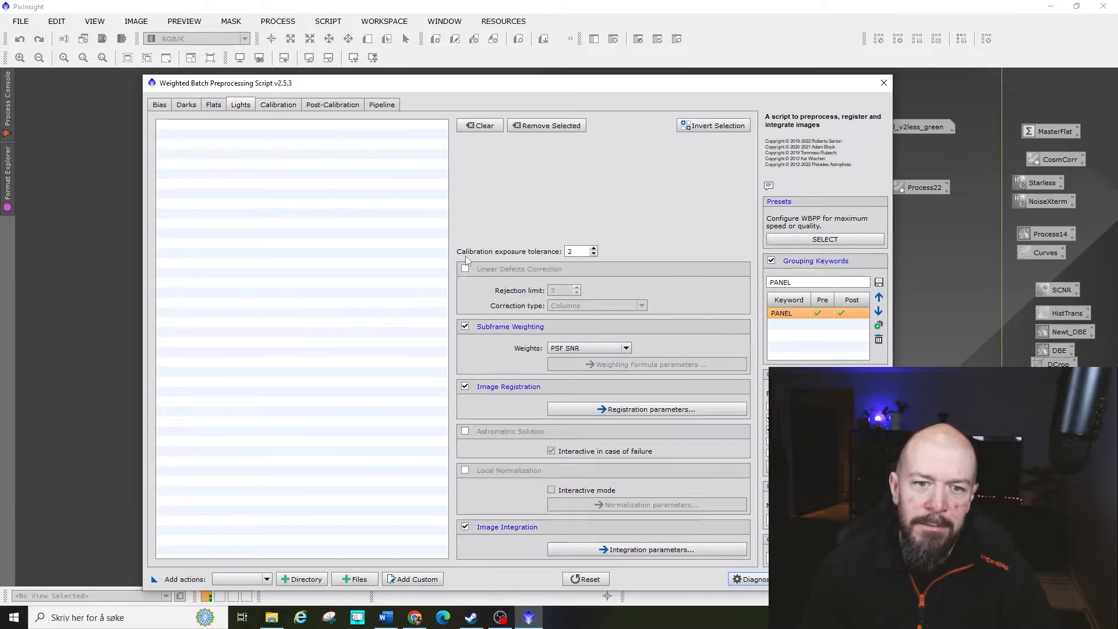
{"action": "left_click", "coordinate": [298, 108]}
{"action": "left_click", "coordinate": [314, 108]}
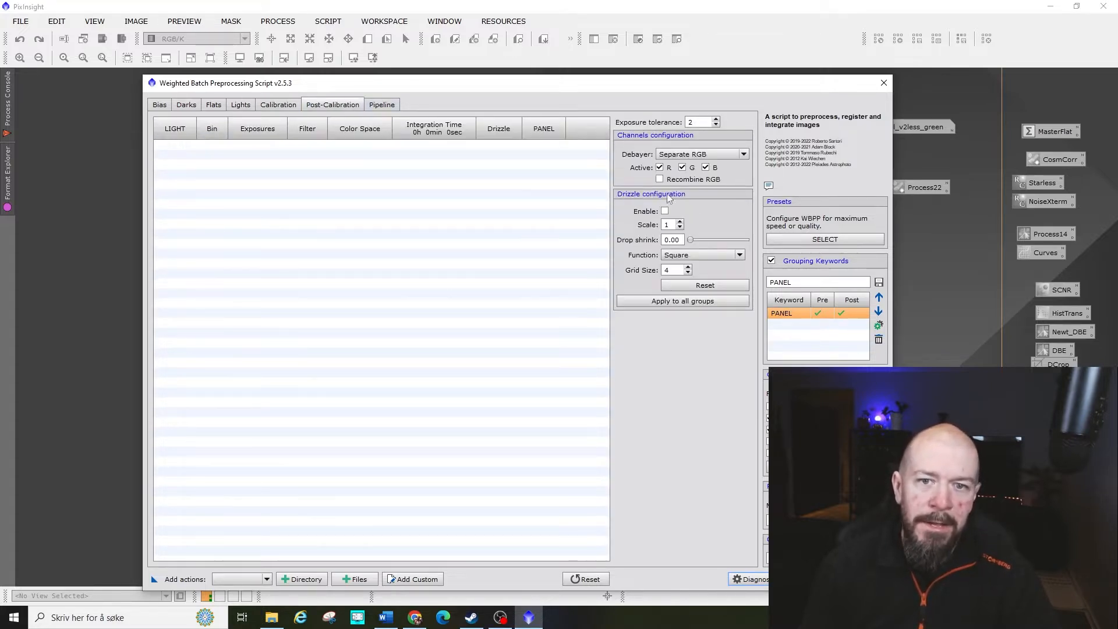
{"action": "left_click", "coordinate": [381, 105]}
{"action": "left_click", "coordinate": [325, 105]}
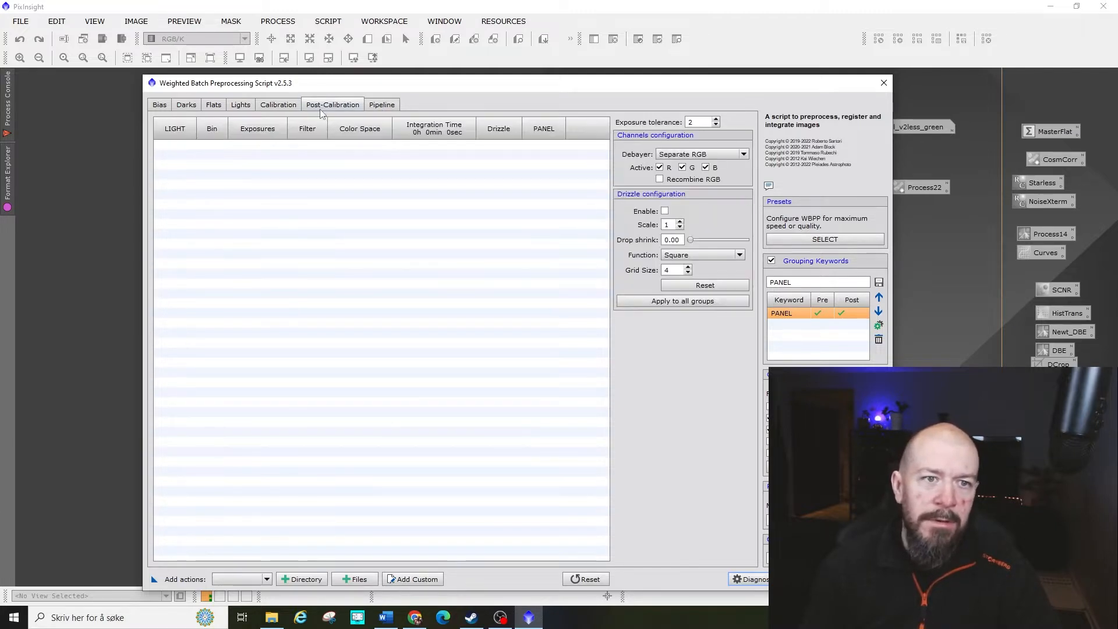
{"action": "left_click", "coordinate": [380, 106]}
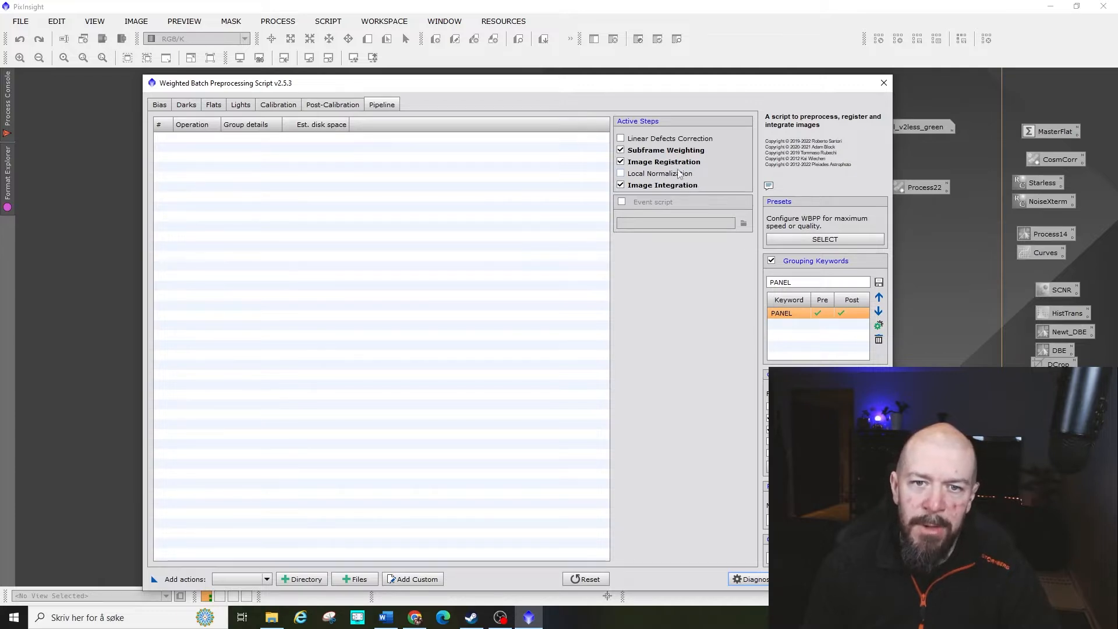
{"action": "left_click", "coordinate": [293, 105]}
{"action": "left_click", "coordinate": [292, 106]}
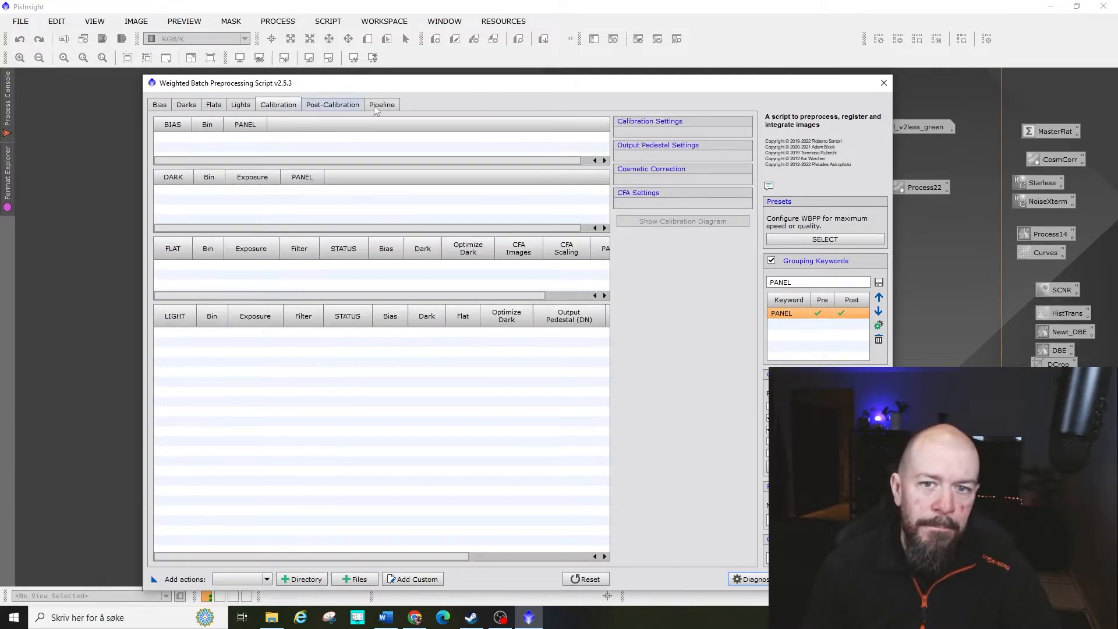
{"action": "left_click", "coordinate": [343, 106]}
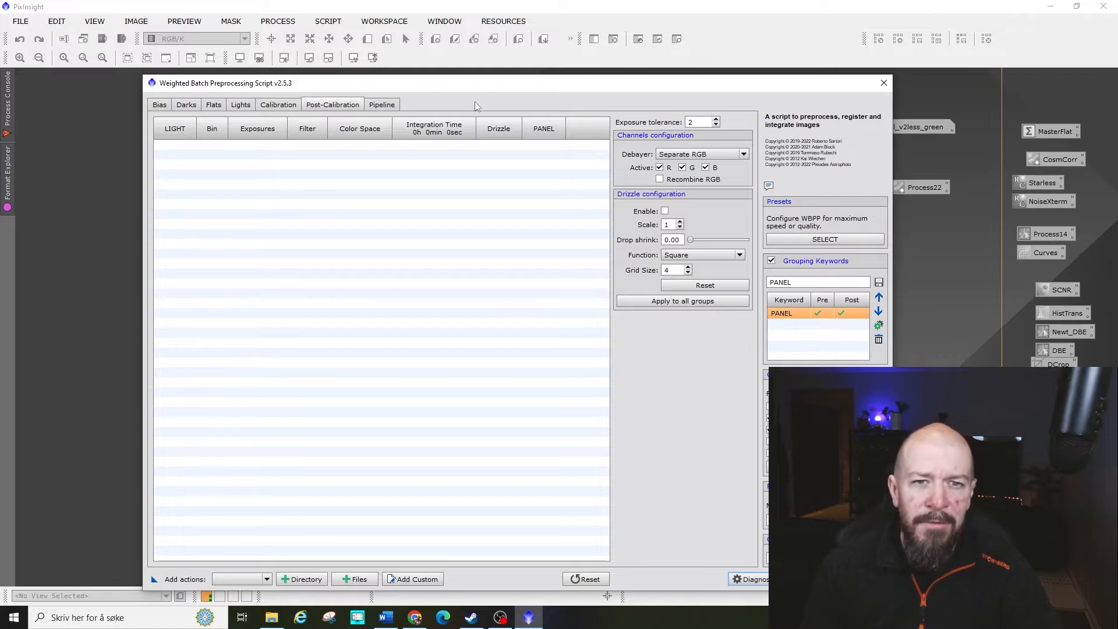
{"action": "left_click", "coordinate": [292, 106]}
{"action": "left_click", "coordinate": [335, 105]}
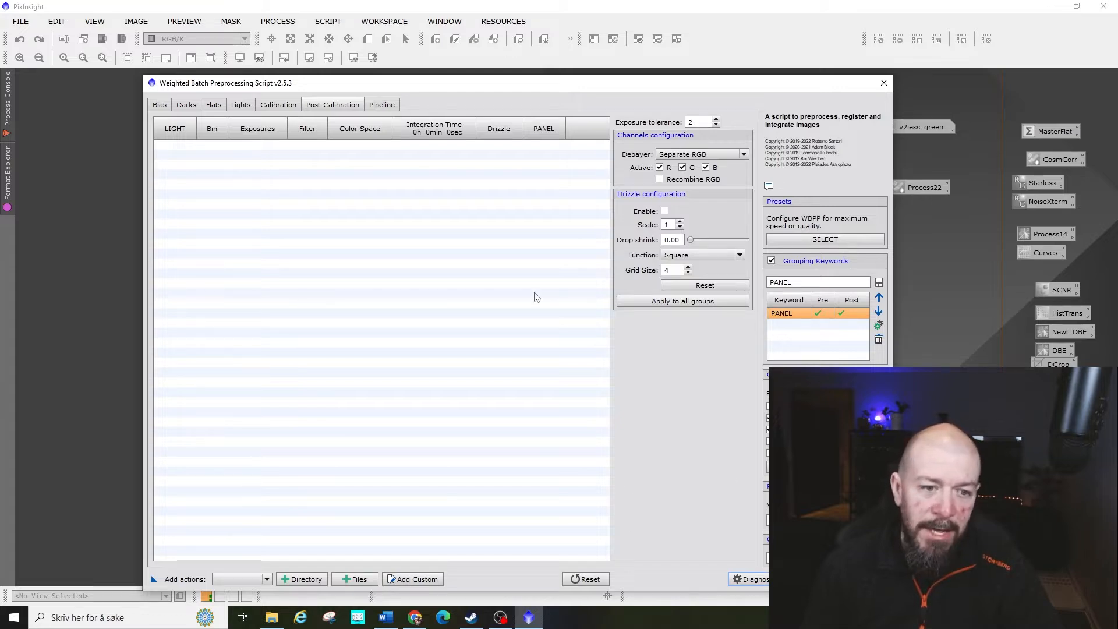
{"action": "left_click", "coordinate": [303, 580]}
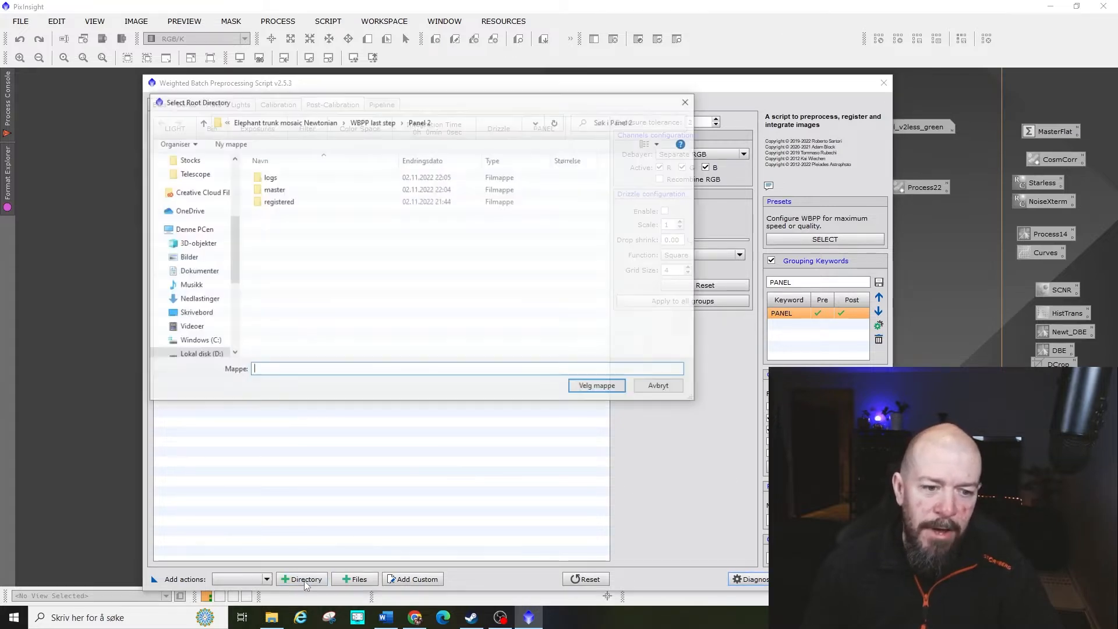
{"action": "left_click", "coordinate": [286, 121]}
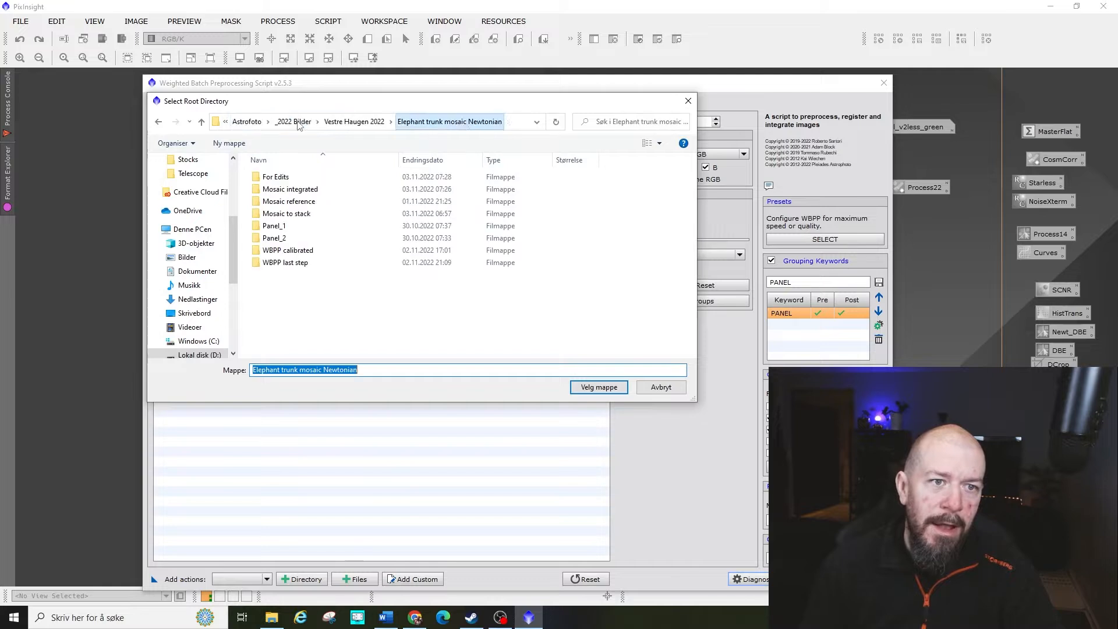
{"action": "left_click", "coordinate": [274, 226]}
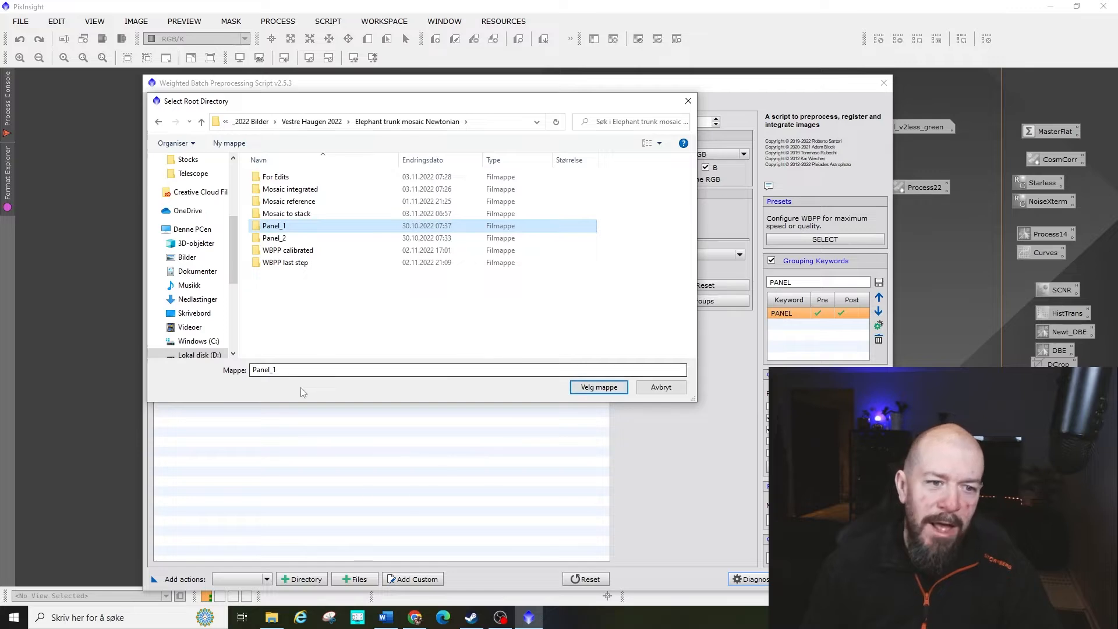
{"action": "left_click", "coordinate": [663, 390]}
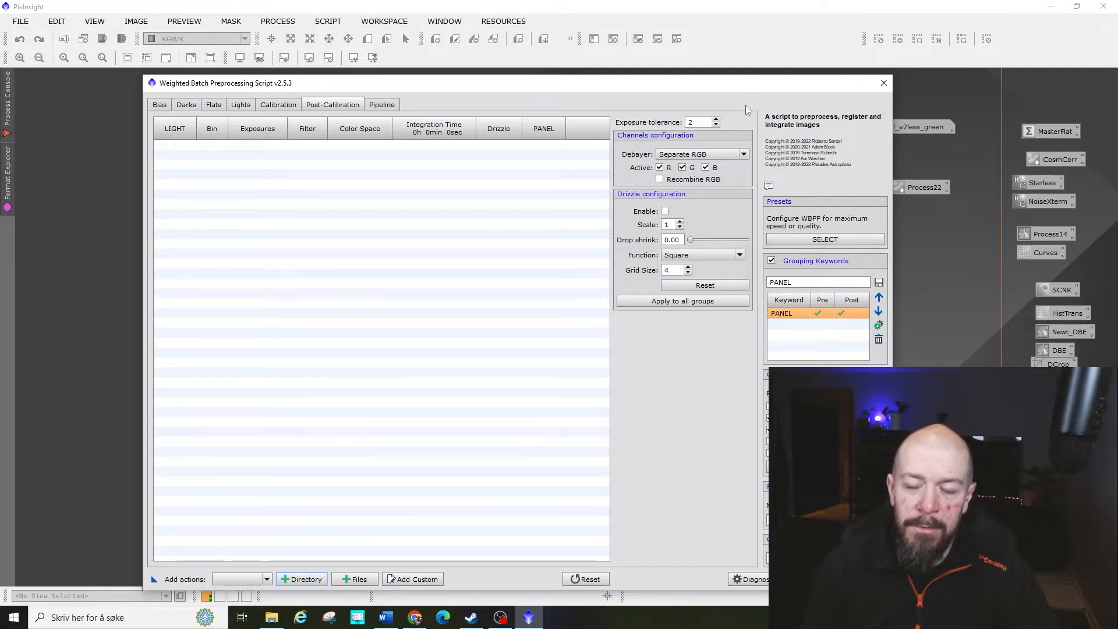
- Close the preprocessing script and open Panel 1's Ha master light from the WBPP last step master folder via File Explorer in PixInsight
{"action": "left_click_drag", "start_coordinate": [736, 89], "coordinate": [703, 85]}
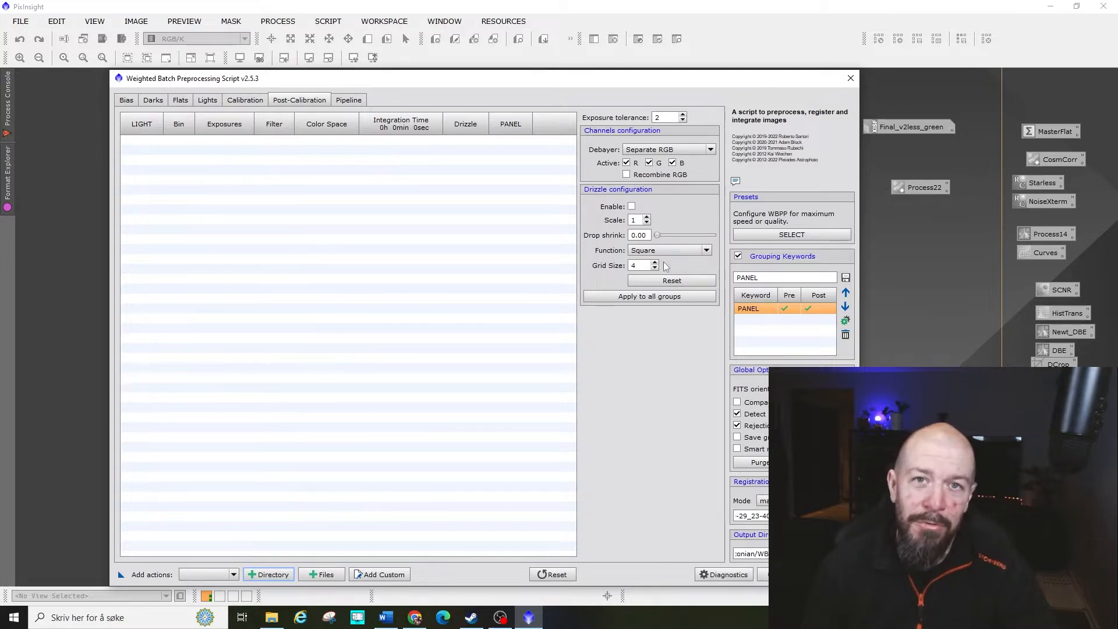
{"action": "left_click", "coordinate": [850, 78]}
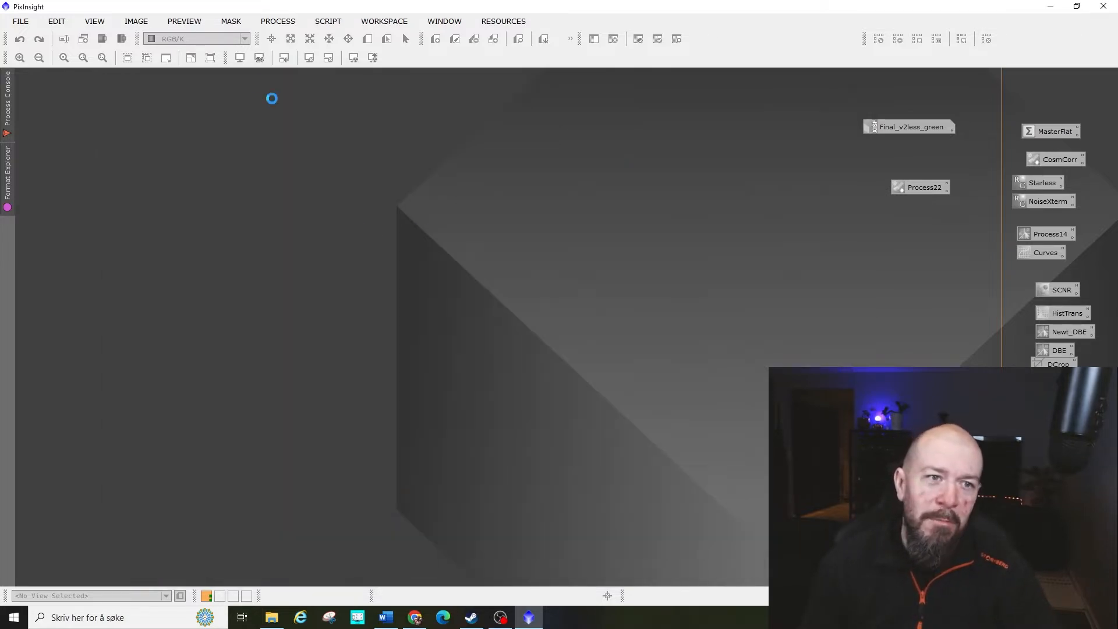
{"action": "left_click", "coordinate": [271, 617]}
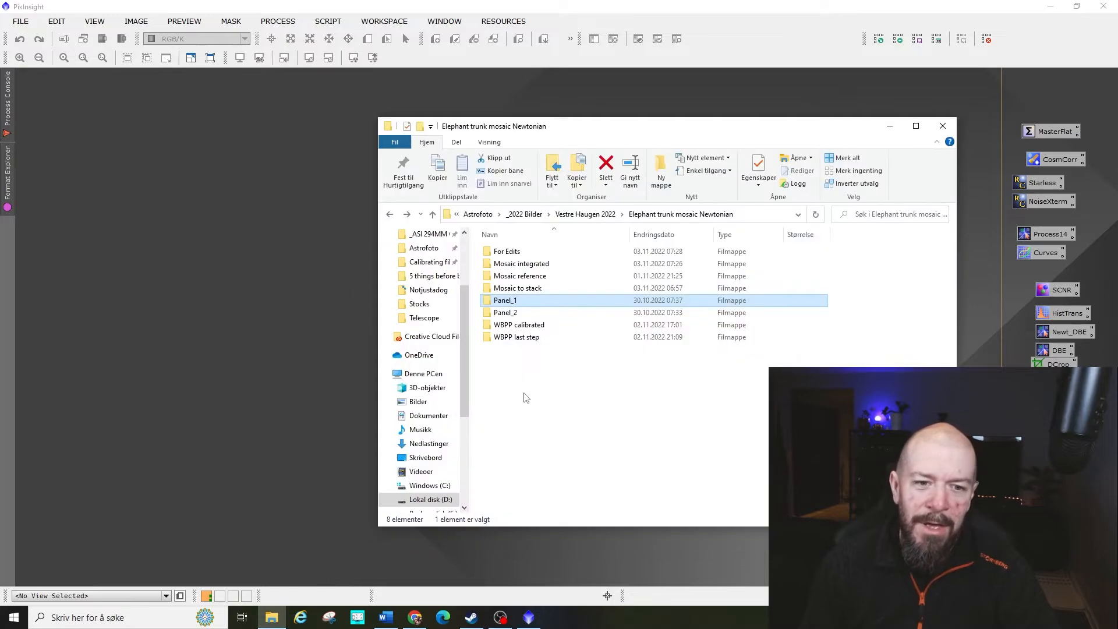
{"action": "double_click", "coordinate": [516, 337]}
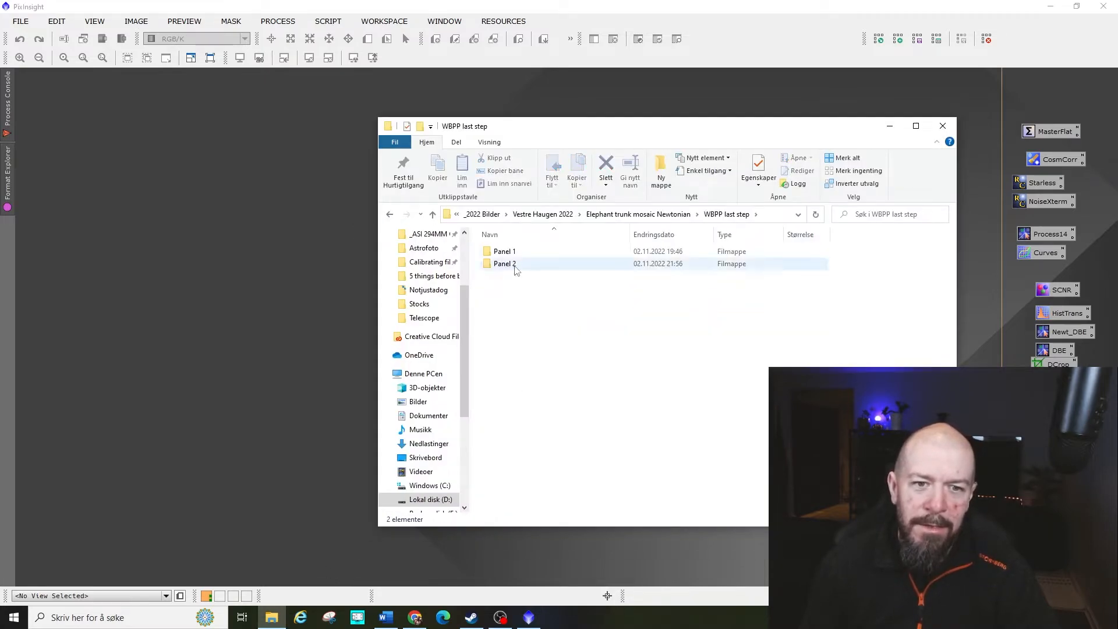
{"action": "double_click", "coordinate": [509, 251]}
{"action": "double_click", "coordinate": [536, 276]}
{"action": "key", "text": "BackSpace"}
{"action": "double_click", "coordinate": [525, 264]}
{"action": "left_click", "coordinate": [533, 265]}
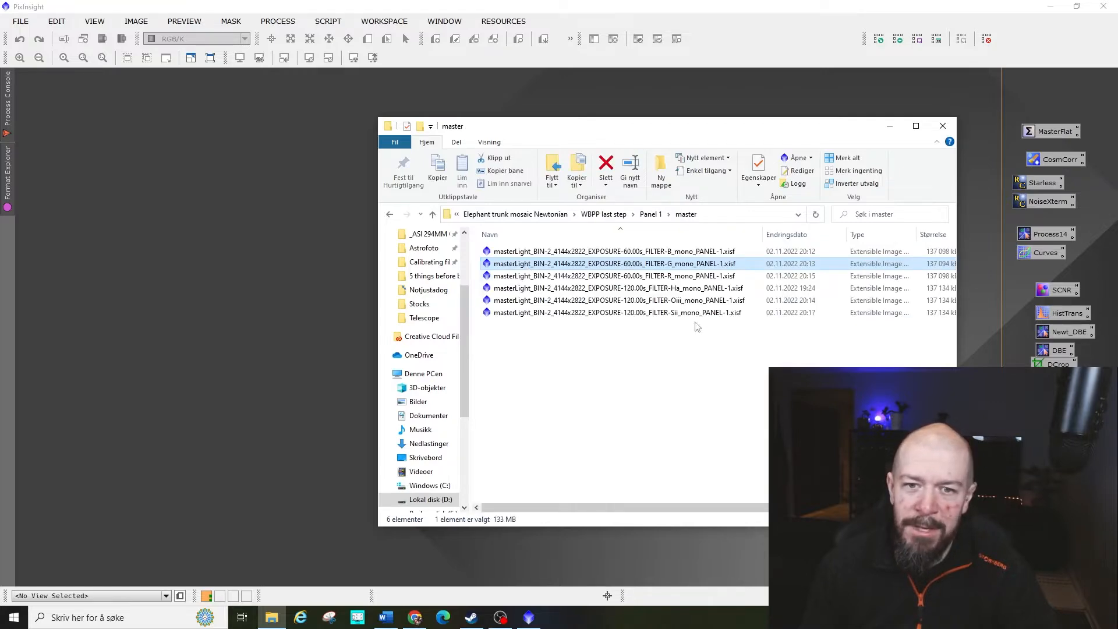
{"action": "left_click", "coordinate": [664, 289]}
{"action": "left_click_drag", "start_coordinate": [663, 291], "coordinate": [267, 305]}
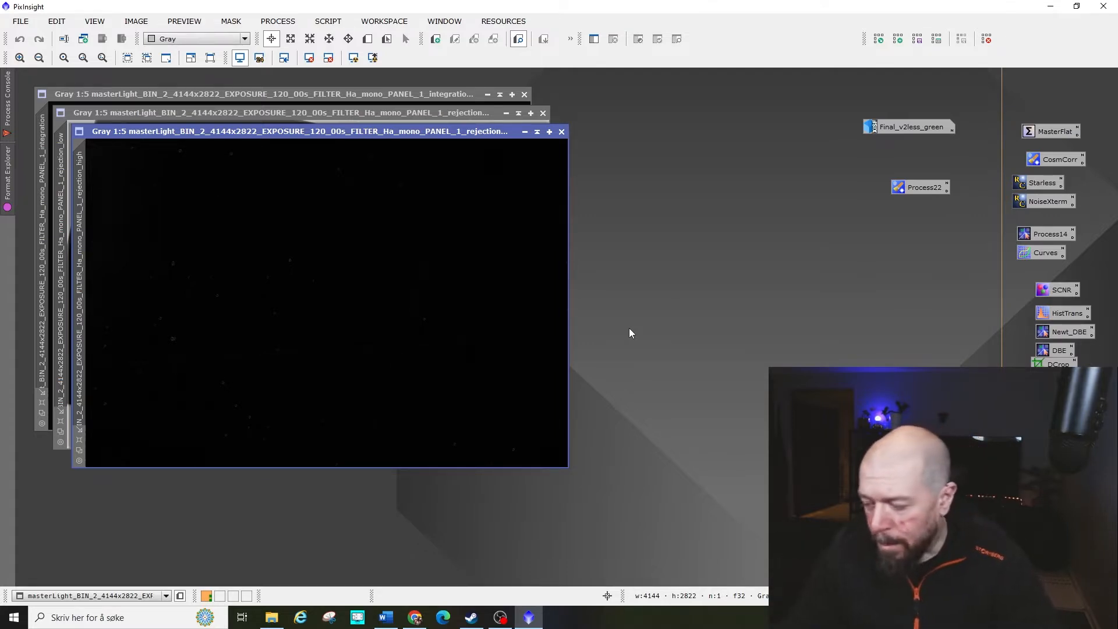
- Auto-stretch the high rejection map to inspect it, and close both rejection maps so only the Ha integration stays open
{"action": "left_click_drag", "start_coordinate": [297, 132], "coordinate": [410, 173]}
{"action": "left_click_drag", "start_coordinate": [357, 113], "coordinate": [372, 125]}
{"action": "left_click", "coordinate": [606, 172]}
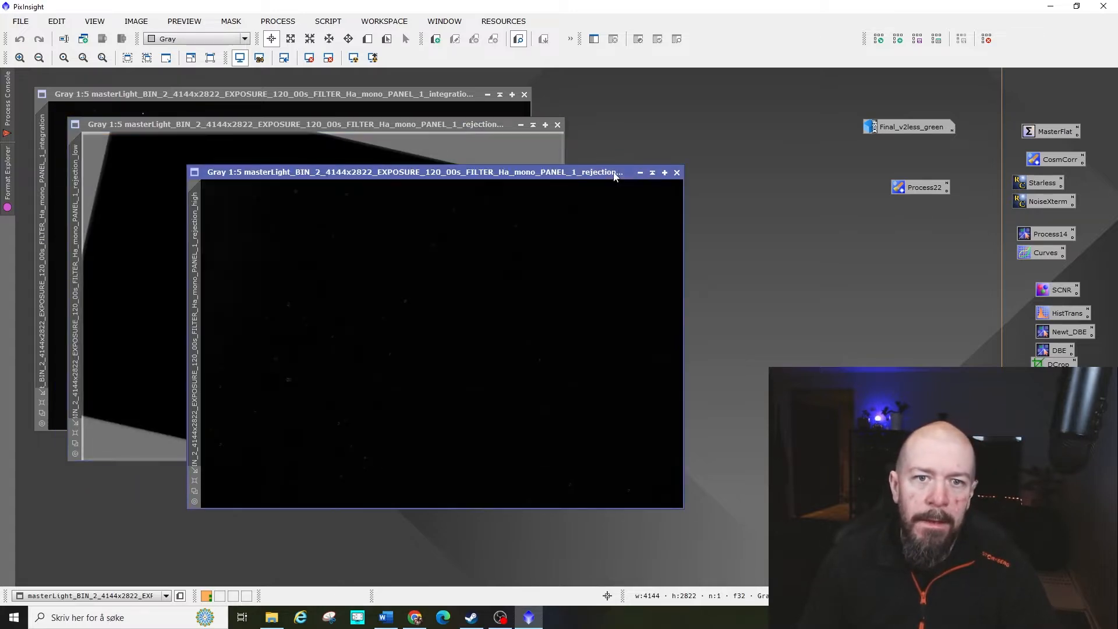
{"action": "left_click", "coordinate": [353, 58]}
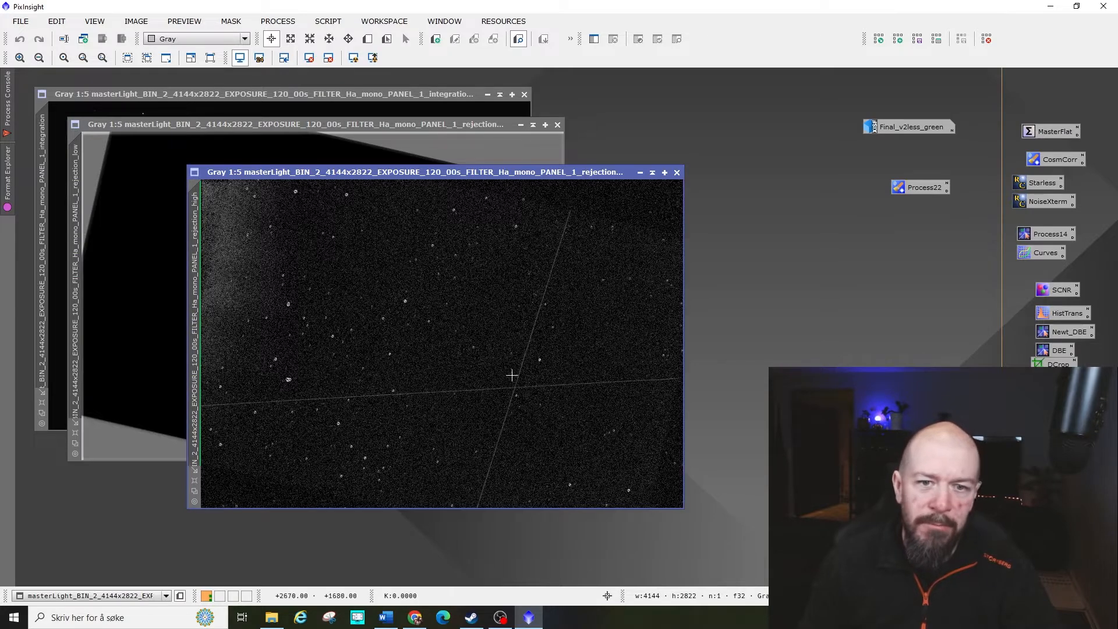
{"action": "left_click", "coordinate": [676, 172]}
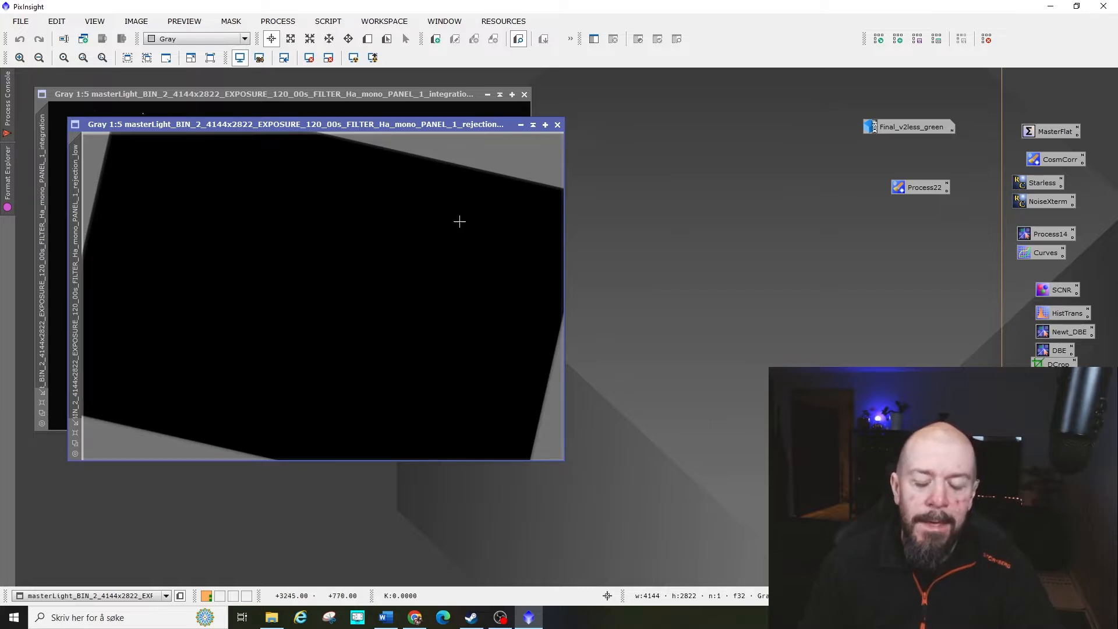
{"action": "left_click", "coordinate": [557, 125]}
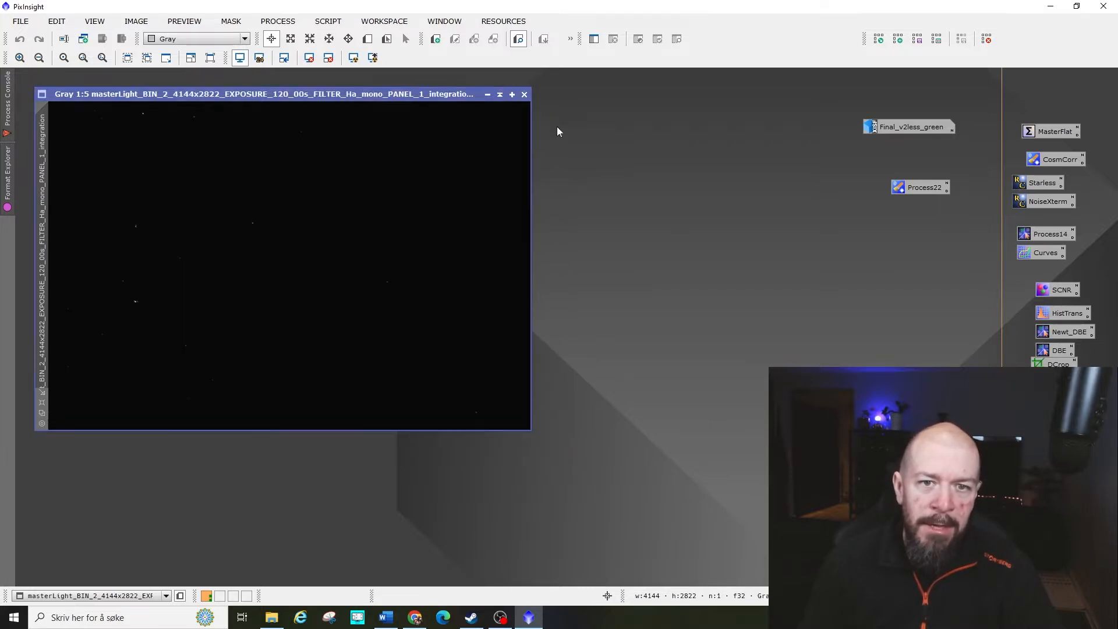
- Open Reference.xisf from the Mosaic reference folder in PixInsight and minimize the File Explorer window
{"action": "left_click", "coordinate": [271, 617]}
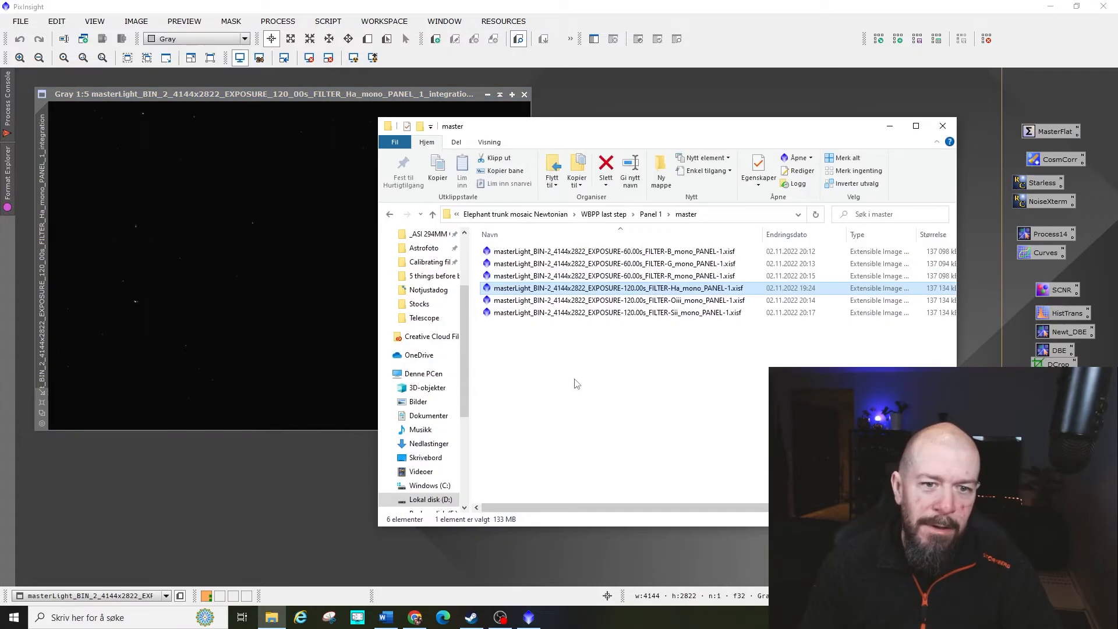
{"action": "left_click", "coordinate": [550, 215]}
{"action": "double_click", "coordinate": [530, 277]}
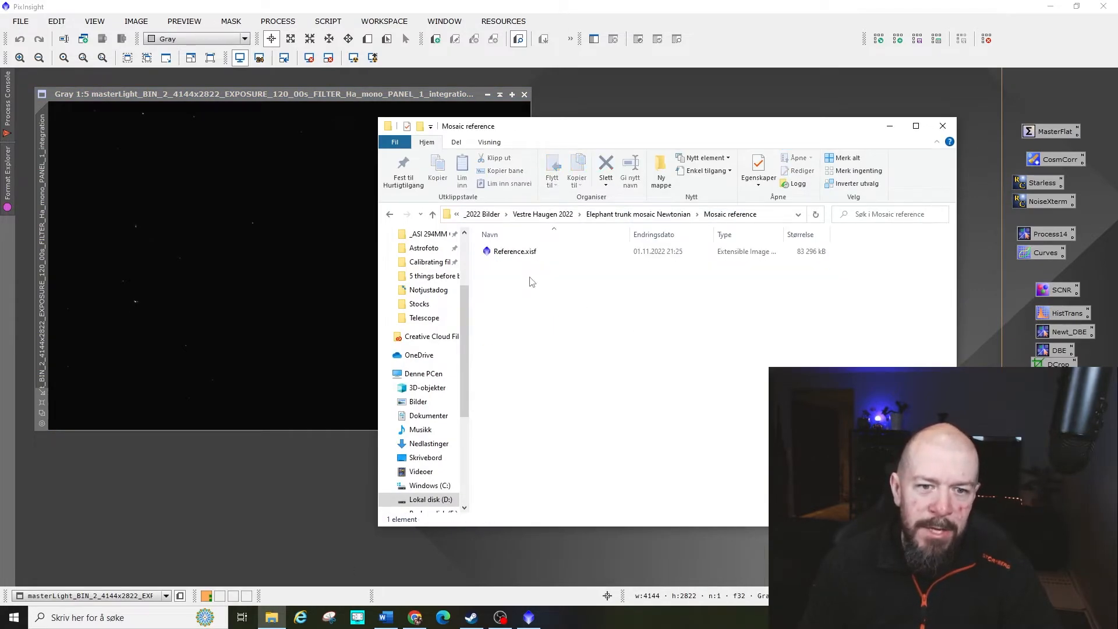
{"action": "left_click", "coordinate": [537, 253]}
{"action": "left_click_drag", "start_coordinate": [522, 257], "coordinate": [342, 481]}
{"action": "left_click", "coordinate": [889, 128]}
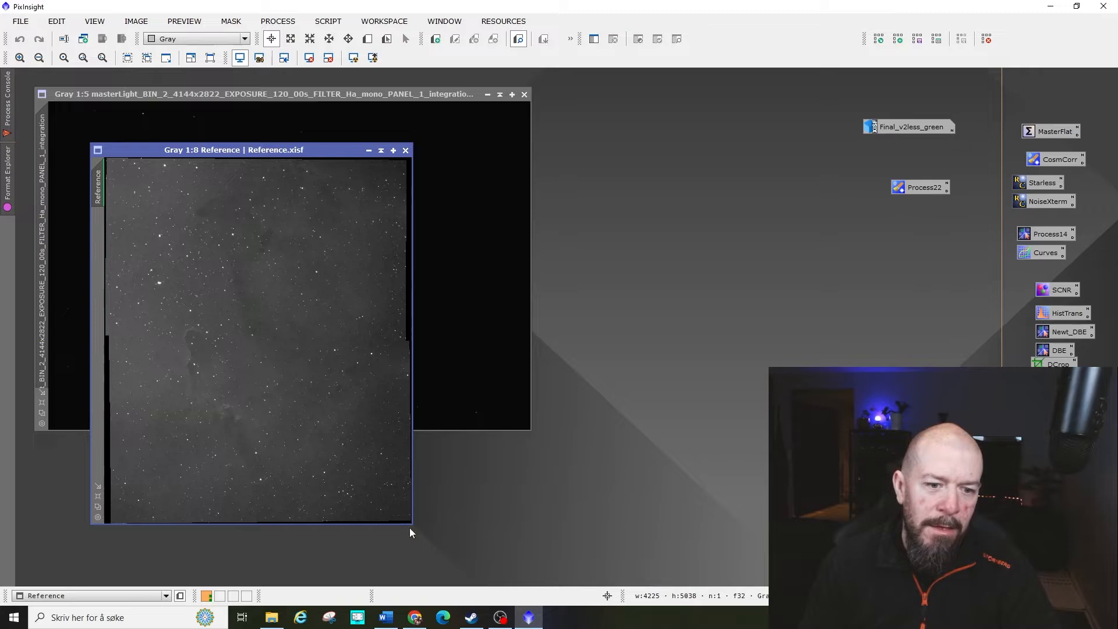
- Enlarge and reposition the Reference image window, and examine the overlap and edges of the two-panel mosaic reference
{"action": "left_click_drag", "start_coordinate": [411, 525], "coordinate": [634, 576]}
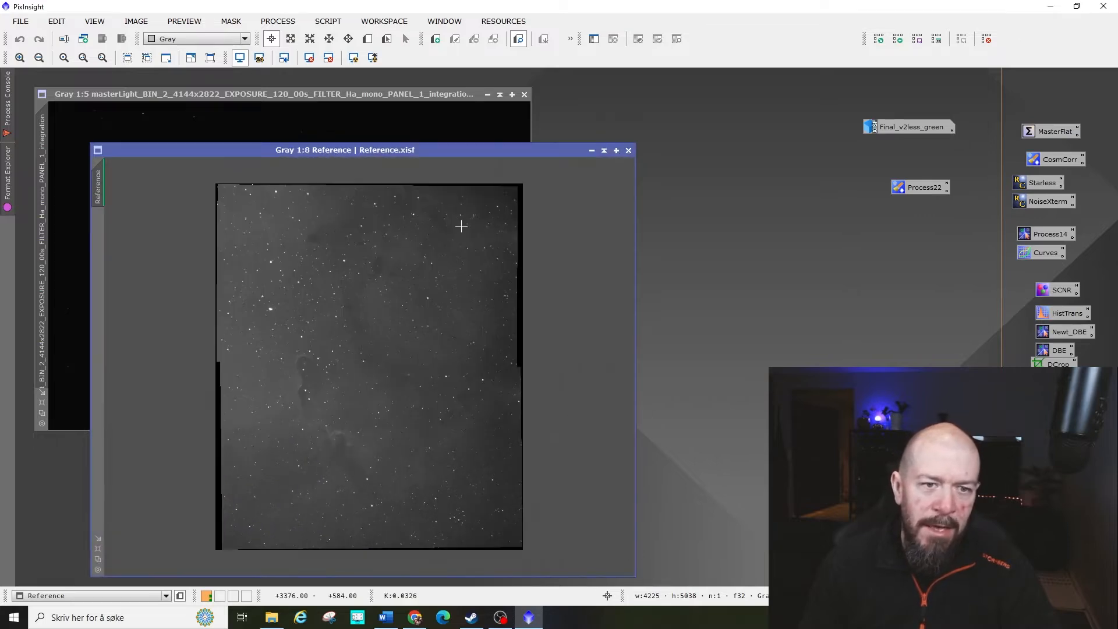
{"action": "left_click_drag", "start_coordinate": [444, 150], "coordinate": [488, 113]}
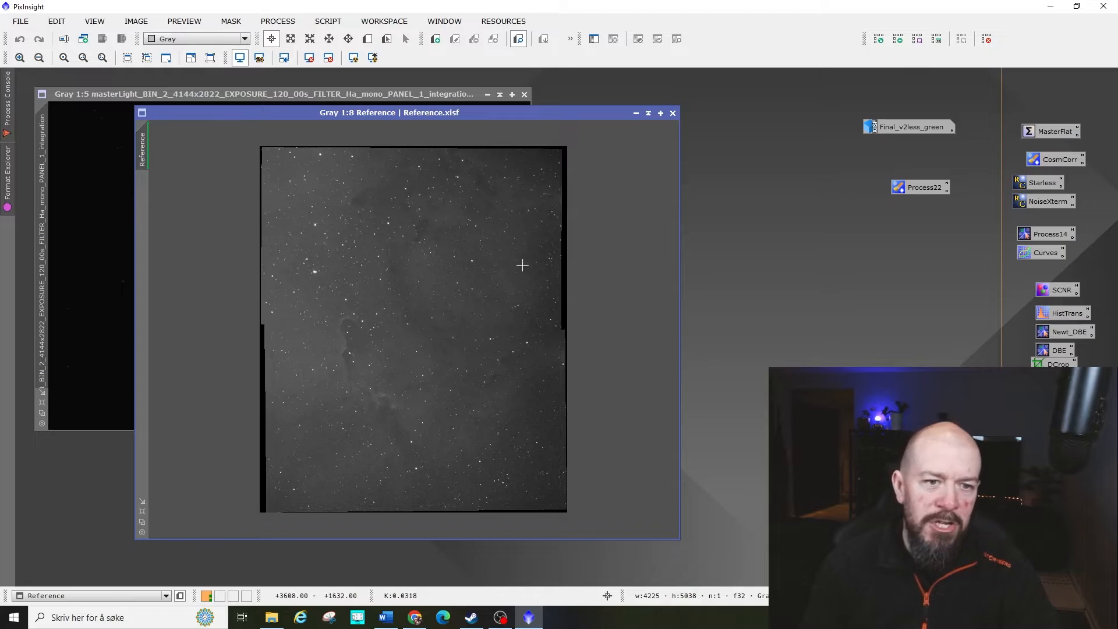
{"action": "scroll", "coordinate": [424, 359], "scroll_direction": "up", "scroll_amount": 3}
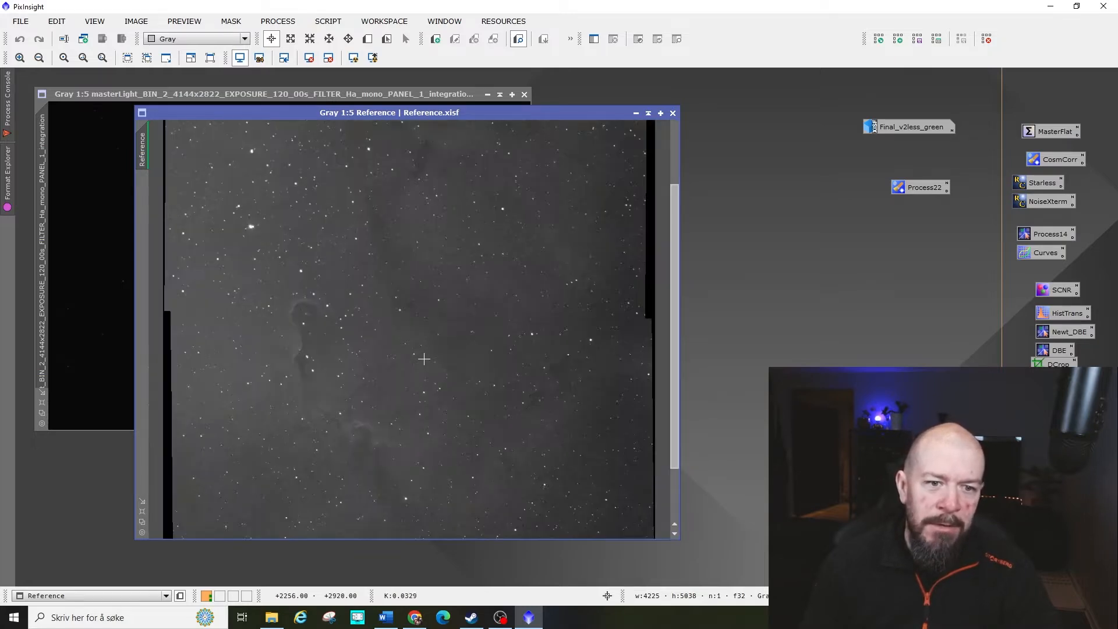
{"action": "scroll", "coordinate": [421, 360], "scroll_direction": "down", "scroll_amount": 1}
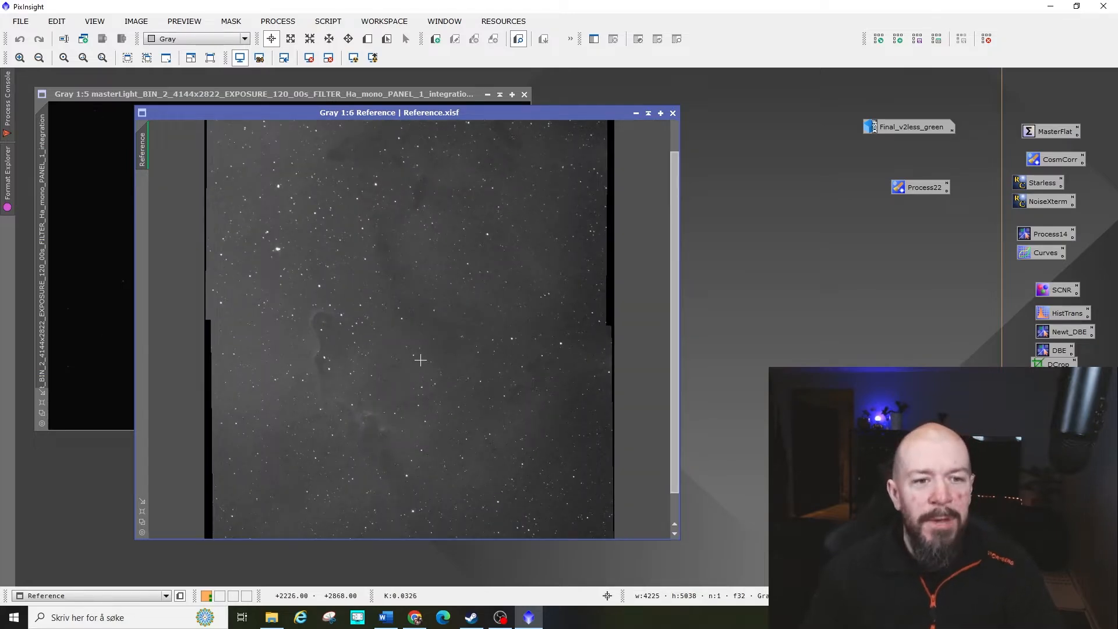
{"action": "scroll", "coordinate": [360, 330], "scroll_direction": "down", "scroll_amount": 1}
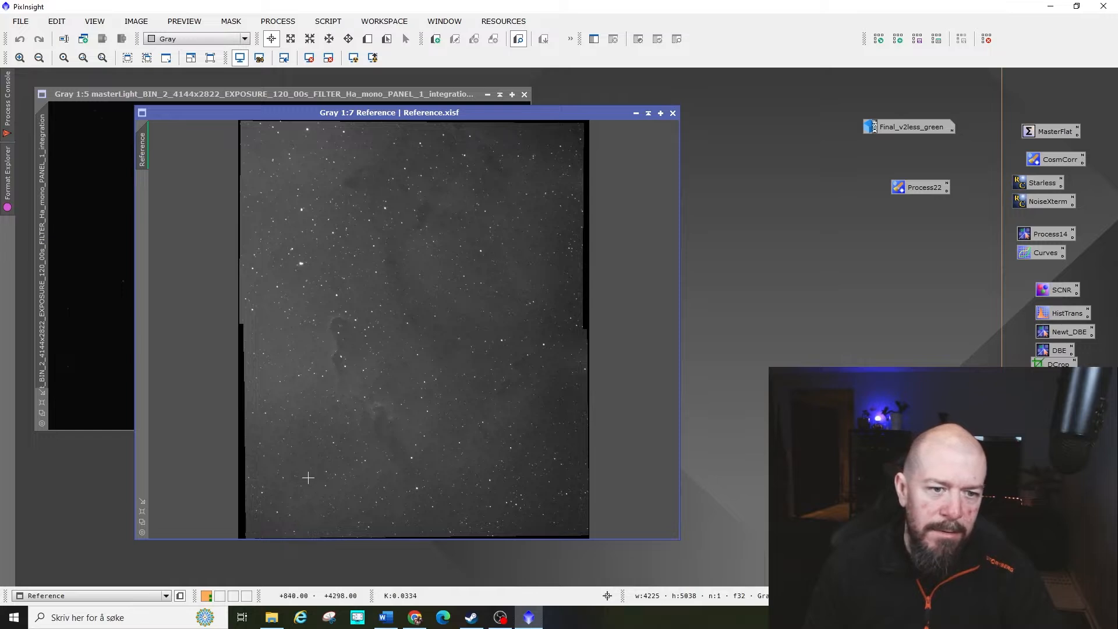
- Iconize the Reference image, auto-stretch the Panel 1 Ha master, and arrange them so they do not overlap in the workspace
{"action": "left_click", "coordinate": [636, 112]}
{"action": "left_click", "coordinate": [353, 58]}
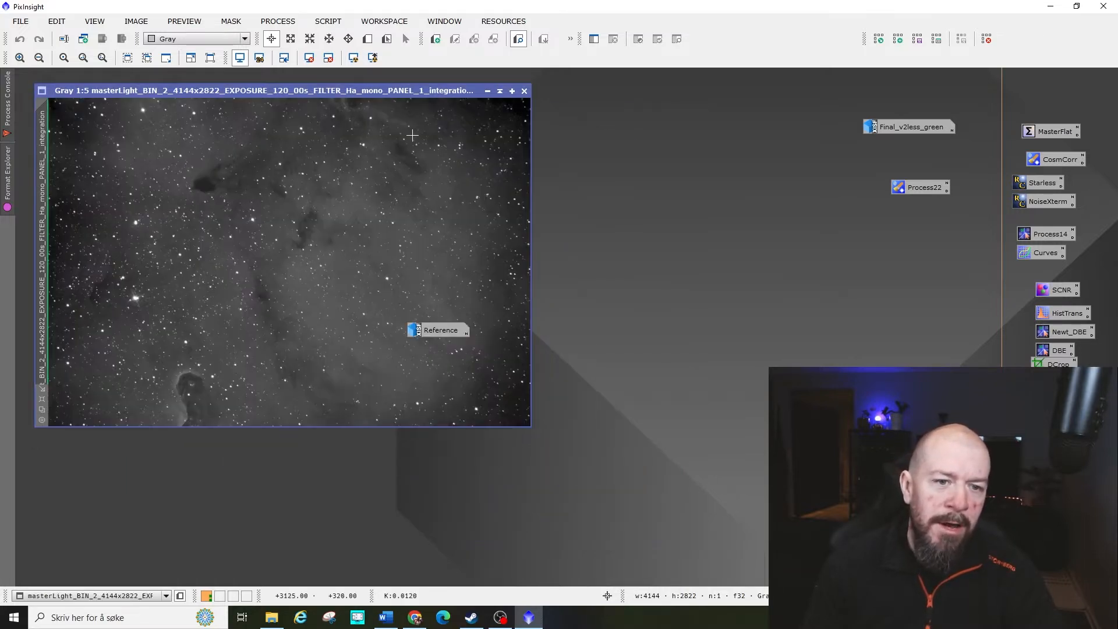
{"action": "left_click_drag", "start_coordinate": [462, 340], "coordinate": [747, 473]}
{"action": "scroll", "coordinate": [387, 349], "scroll_direction": "down", "scroll_amount": 1}
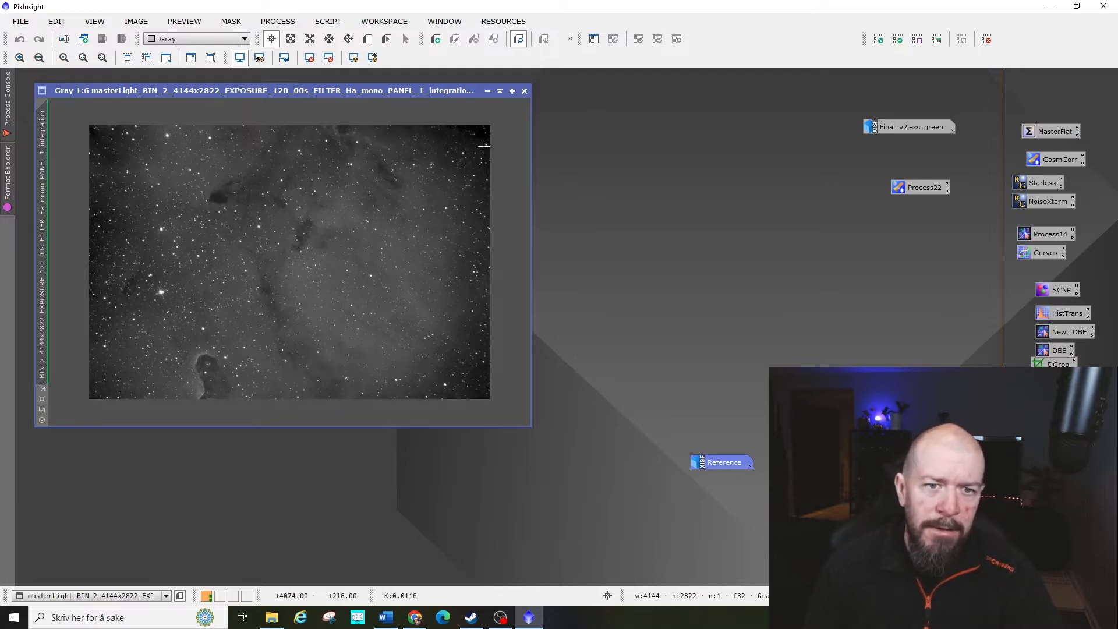
{"action": "left_click_drag", "start_coordinate": [430, 91], "coordinate": [600, 89]}
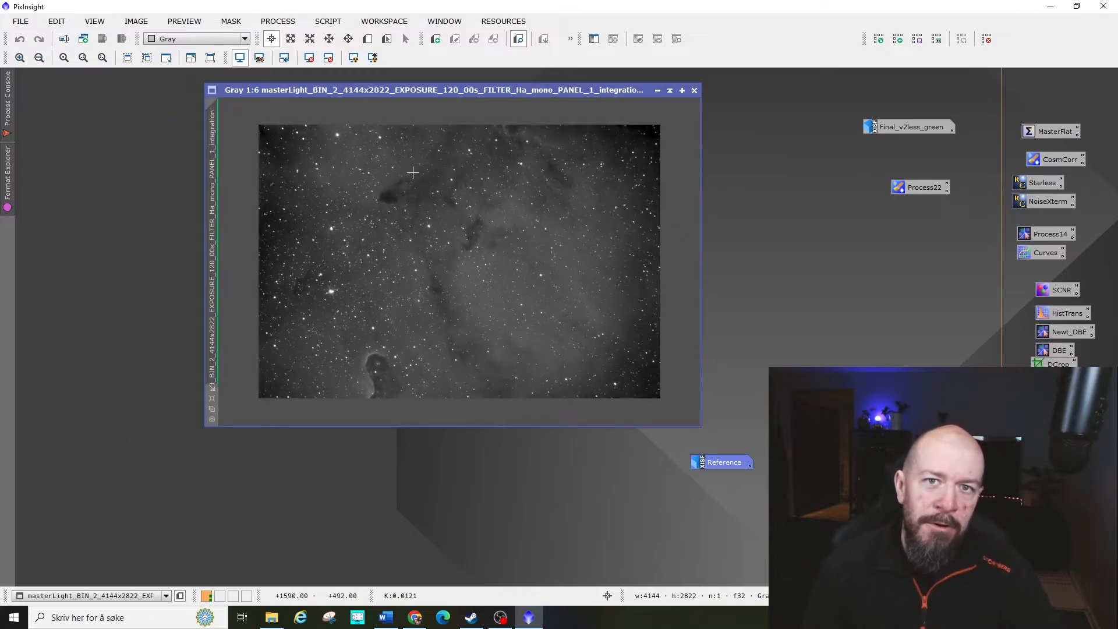
- Examine the nebulosity, dark lanes and background of the stretched Panel 1 Ha master across the frame, both up close and in full
{"action": "scroll", "coordinate": [358, 200], "scroll_direction": "up", "scroll_amount": 5}
{"action": "left_click_drag", "start_coordinate": [299, 200], "coordinate": [482, 273]}
{"action": "left_click_drag", "start_coordinate": [248, 184], "coordinate": [444, 284]}
{"action": "left_click_drag", "start_coordinate": [319, 226], "coordinate": [454, 322]}
{"action": "left_click_drag", "start_coordinate": [407, 230], "coordinate": [490, 340]}
{"action": "left_click_drag", "start_coordinate": [521, 212], "coordinate": [300, 239]}
{"action": "left_click_drag", "start_coordinate": [515, 240], "coordinate": [360, 257]}
{"action": "left_click_drag", "start_coordinate": [565, 251], "coordinate": [210, 275]}
{"action": "left_click_drag", "start_coordinate": [587, 271], "coordinate": [225, 274]}
{"action": "left_click_drag", "start_coordinate": [604, 265], "coordinate": [285, 264]}
{"action": "left_click_drag", "start_coordinate": [562, 256], "coordinate": [331, 281]}
{"action": "key", "text": "space"}
{"action": "scroll", "coordinate": [584, 295], "scroll_direction": "down", "scroll_amount": 5}
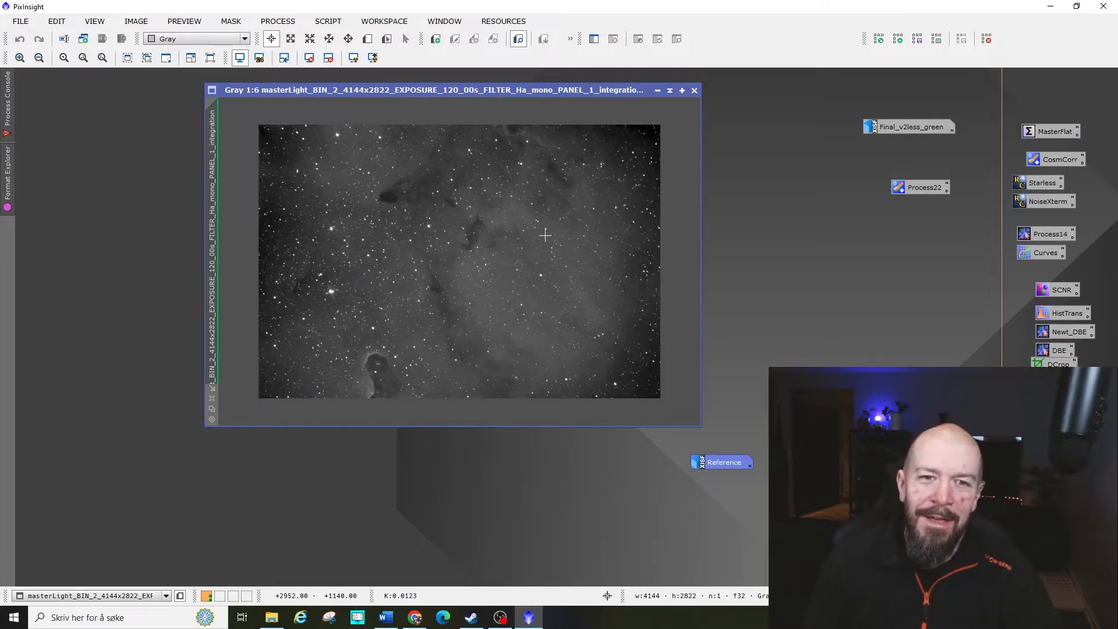
{"action": "scroll", "coordinate": [545, 235], "scroll_direction": "up", "scroll_amount": 1}
{"action": "scroll", "coordinate": [545, 235], "scroll_direction": "down", "scroll_amount": 1}
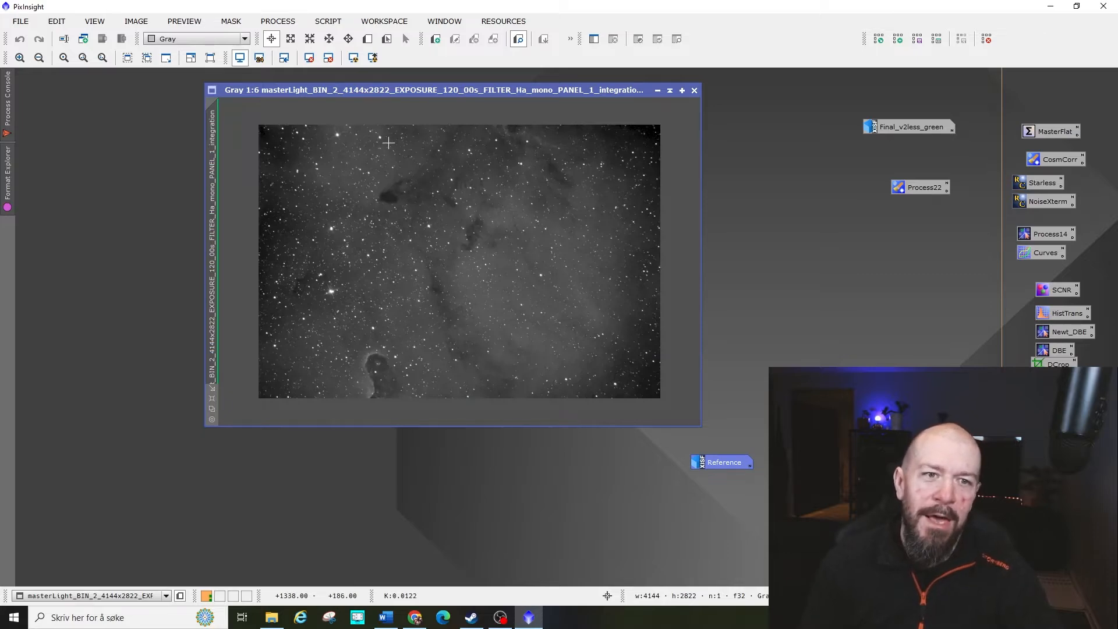
{"action": "left_click_drag", "start_coordinate": [460, 90], "coordinate": [455, 102]}
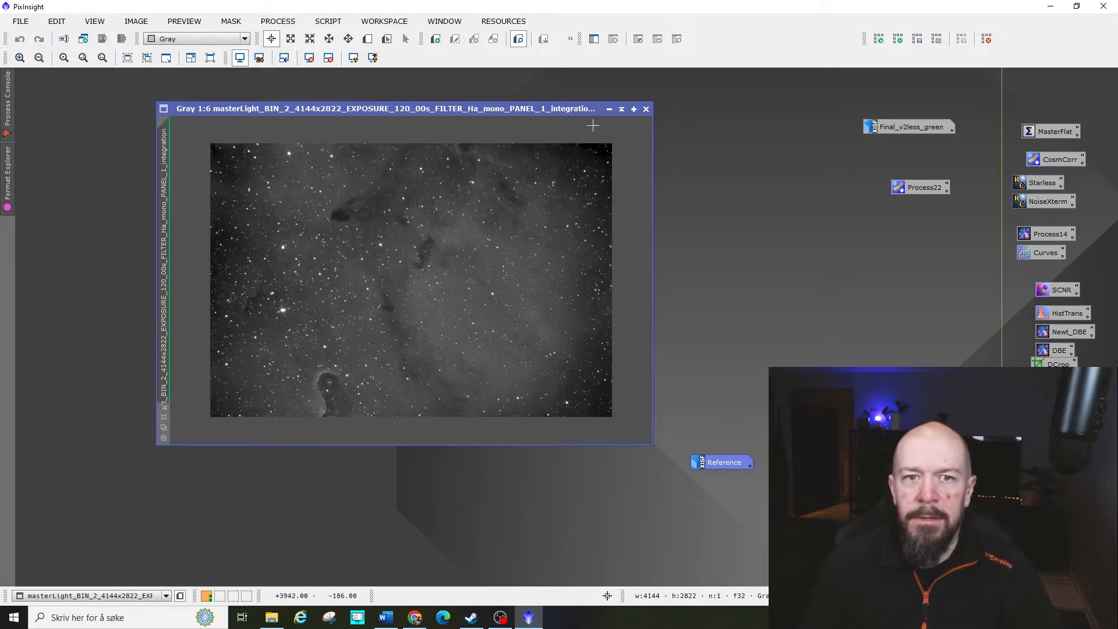
- Close the Panel 1 Ha master and switch to the Elephant trunk mosaic Newtonian folder in File Explorer
{"action": "left_click", "coordinate": [645, 109]}
{"action": "left_click", "coordinate": [272, 617]}
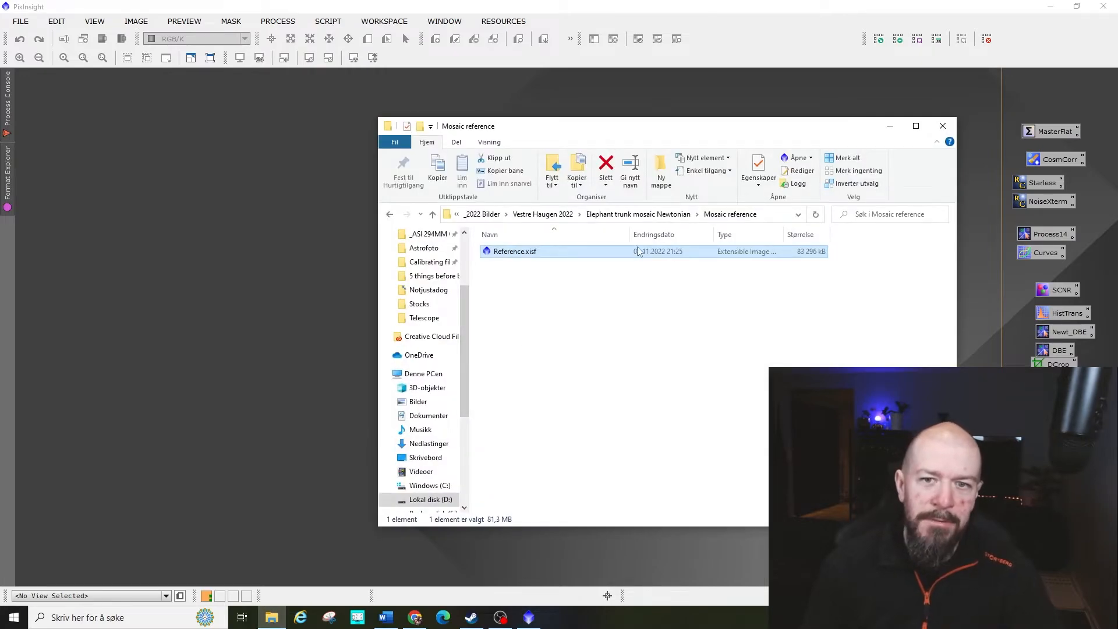
{"action": "left_click", "coordinate": [631, 214]}
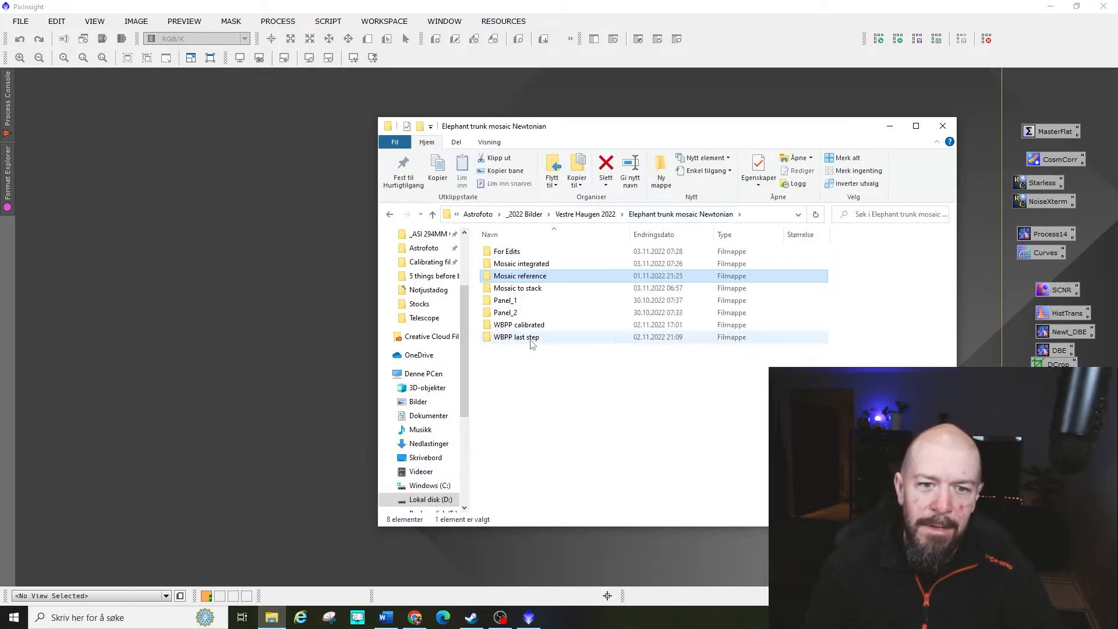
{"action": "double_click", "coordinate": [531, 338]}
{"action": "double_click", "coordinate": [517, 254]}
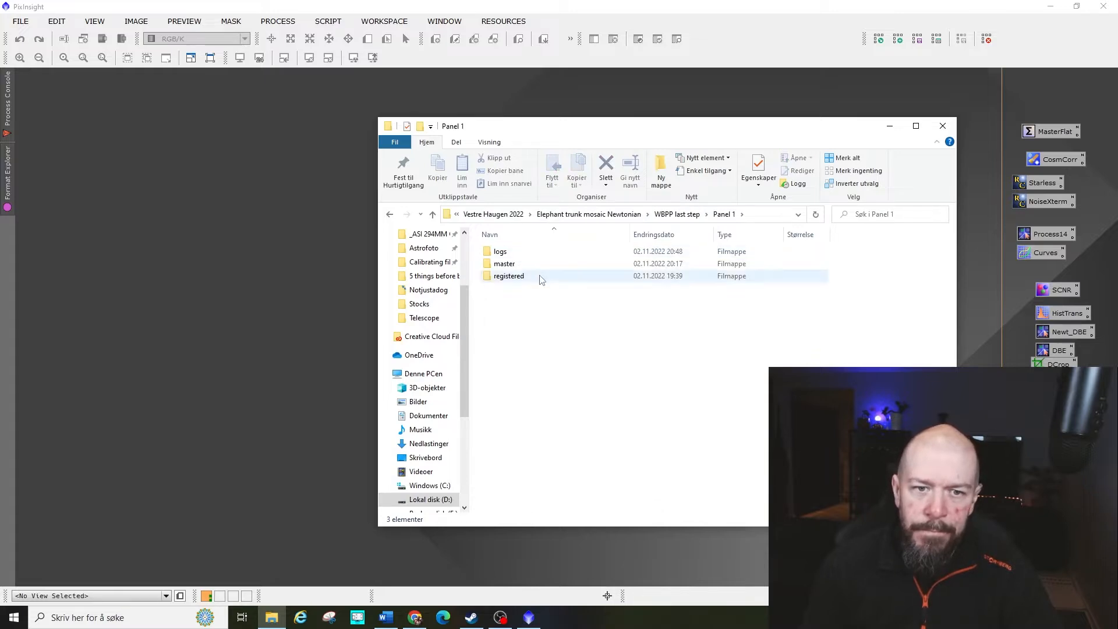
{"action": "double_click", "coordinate": [528, 266]}
{"action": "key", "text": "alt+Up"}
{"action": "key", "text": "alt+Up"}
{"action": "key", "text": "alt+Up"}
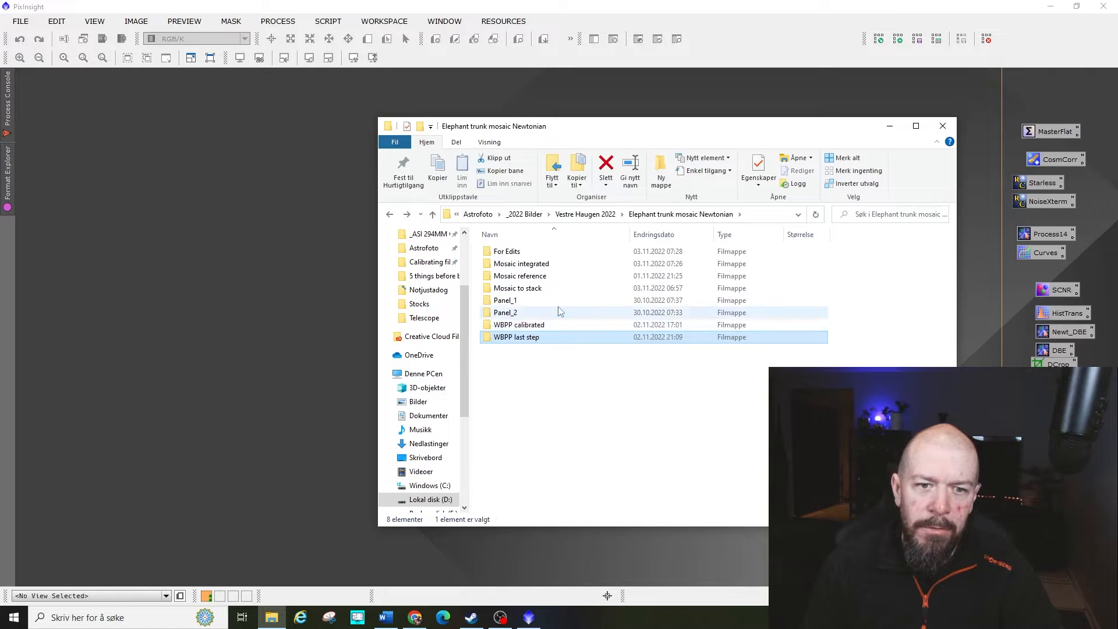
- Open Ha_dbe_panel 1.xisf from the Mosaic to stack folder in PixInsight and minimize the File Explorer window
{"action": "double_click", "coordinate": [538, 288]}
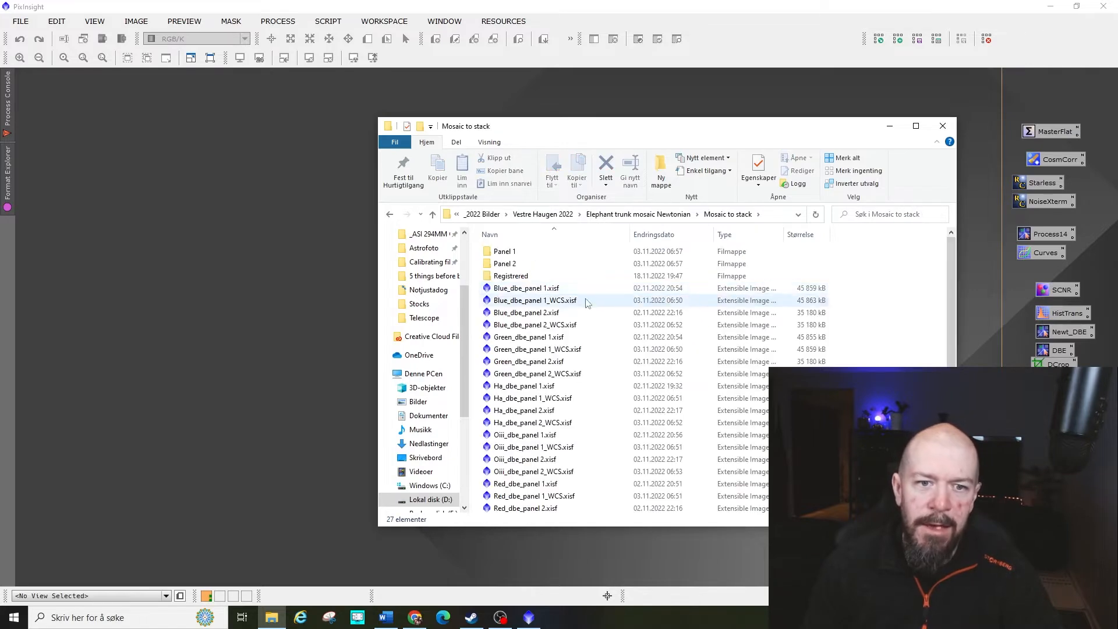
{"action": "left_click", "coordinate": [541, 386]}
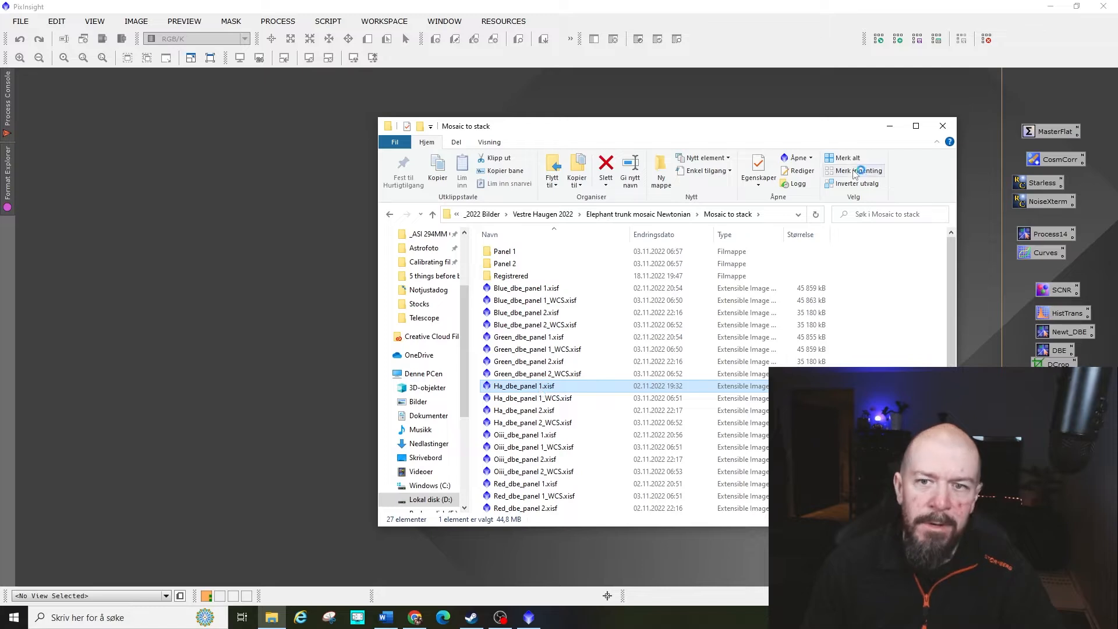
{"action": "left_click", "coordinate": [889, 126]}
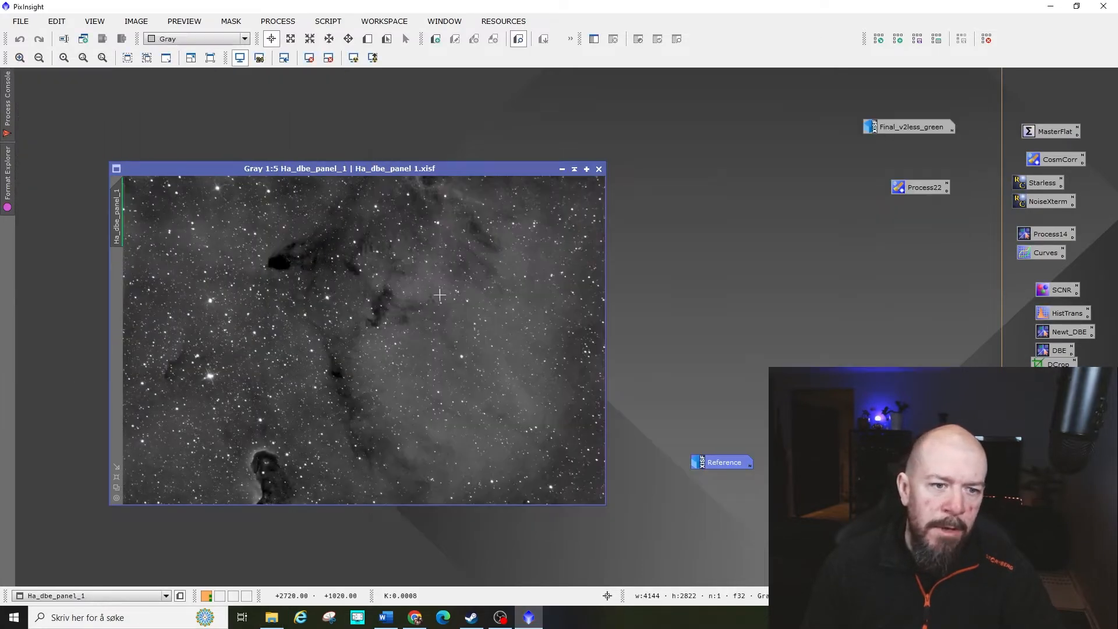
- Examine the background and dark nebula detail of the Ha_dbe_panel 1 image across the frame, and close it
{"action": "scroll", "coordinate": [449, 326], "scroll_direction": "down", "scroll_amount": 1}
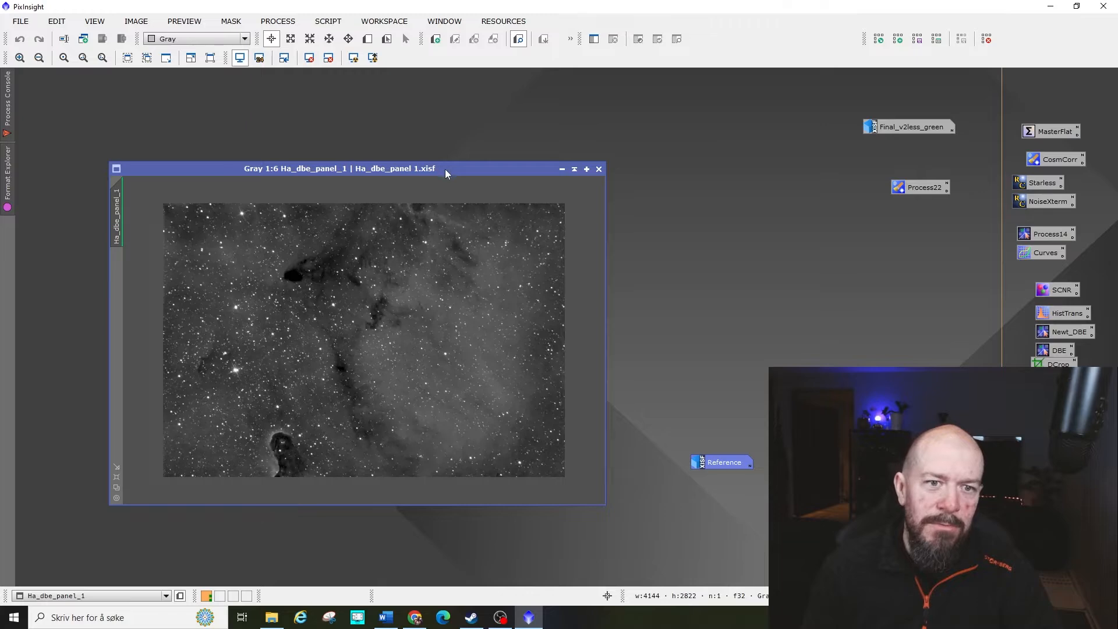
{"action": "left_click_drag", "start_coordinate": [445, 168], "coordinate": [457, 98]}
{"action": "scroll", "coordinate": [423, 284], "scroll_direction": "up", "scroll_amount": 4}
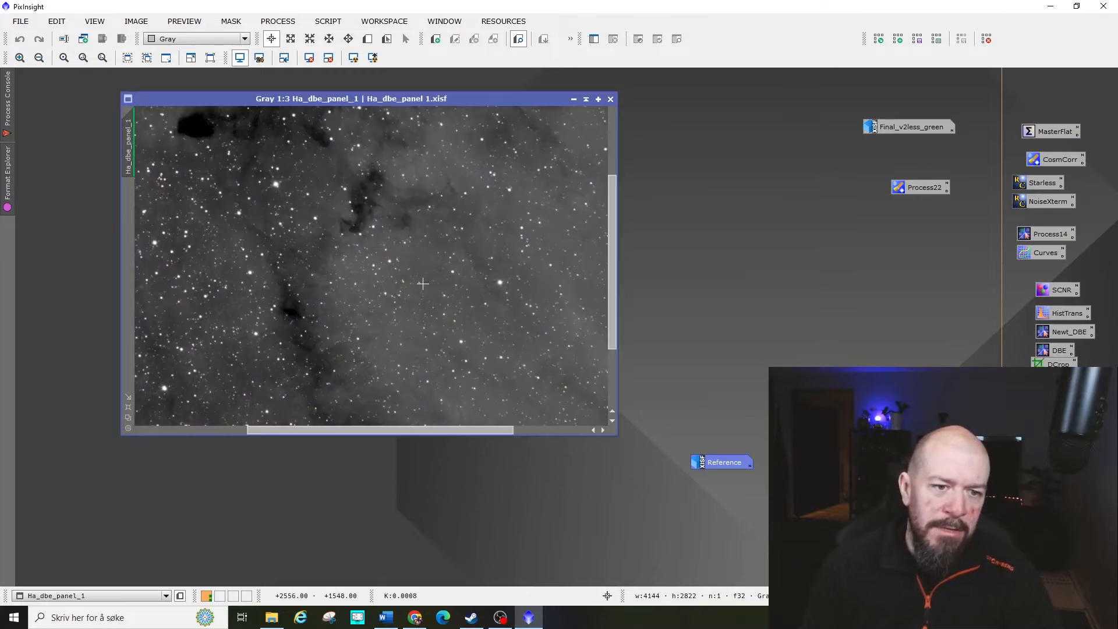
{"action": "scroll", "coordinate": [421, 284], "scroll_direction": "down", "scroll_amount": 2}
{"action": "key", "text": "space"}
{"action": "left_click_drag", "start_coordinate": [536, 253], "coordinate": [487, 304]}
{"action": "mouse_move", "coordinate": [335, 324]}
{"action": "left_mouse_down"}
{"action": "mouse_move", "coordinate": [461, 323]}
{"action": "mouse_move", "coordinate": [366, 222]}
{"action": "left_mouse_up"}
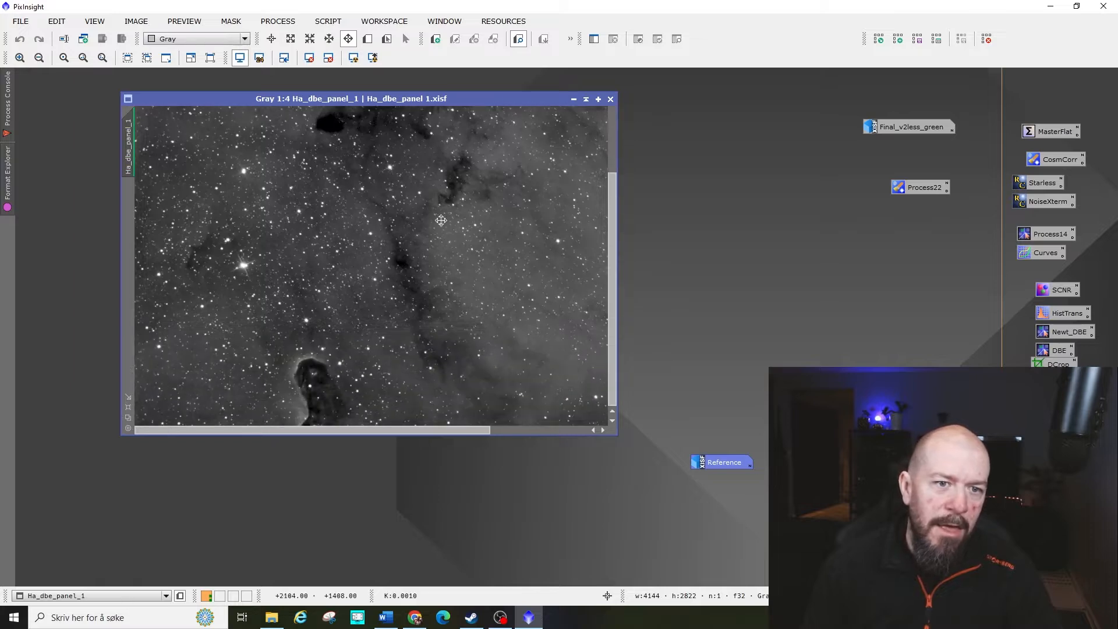
{"action": "left_click_drag", "start_coordinate": [449, 209], "coordinate": [314, 230]}
{"action": "left_click_drag", "start_coordinate": [414, 296], "coordinate": [414, 333]}
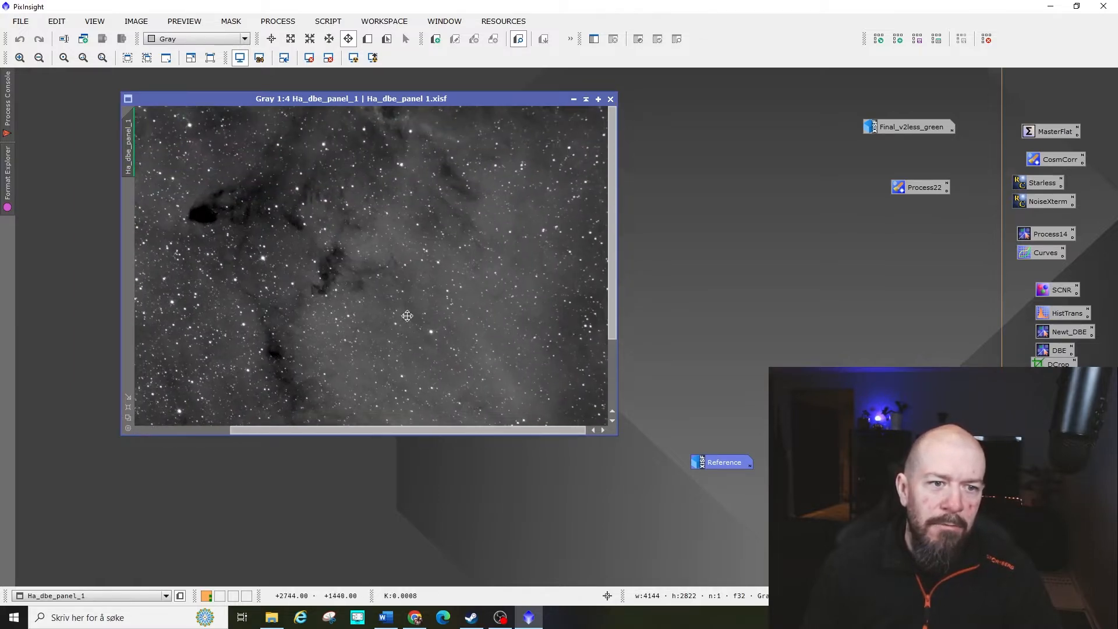
{"action": "left_click_drag", "start_coordinate": [294, 249], "coordinate": [451, 247]}
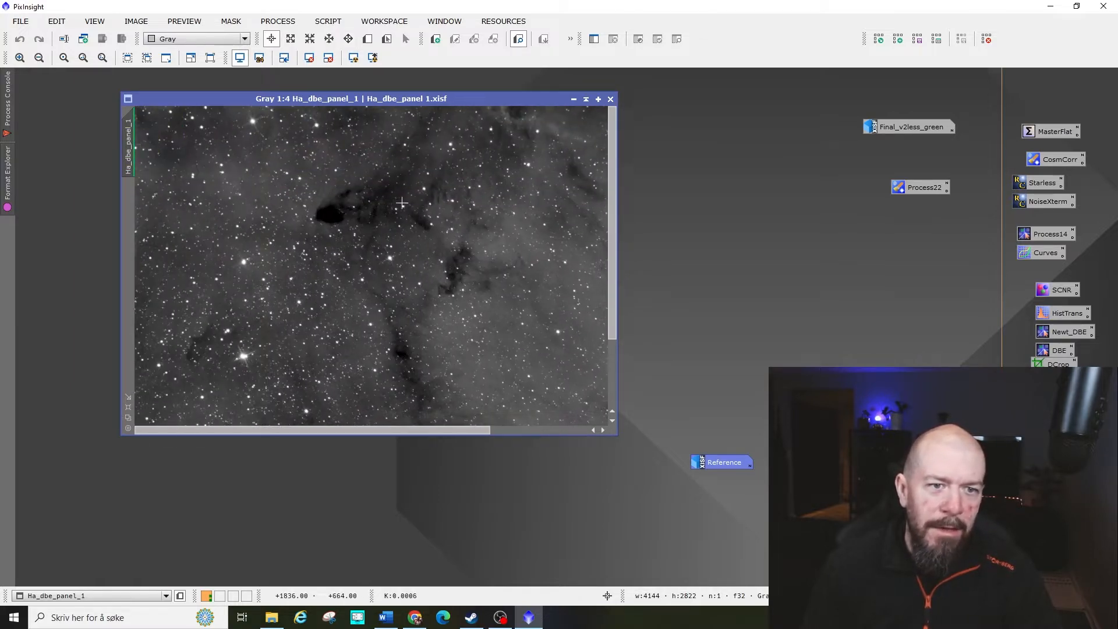
{"action": "scroll", "coordinate": [364, 237], "scroll_direction": "down", "scroll_amount": 3}
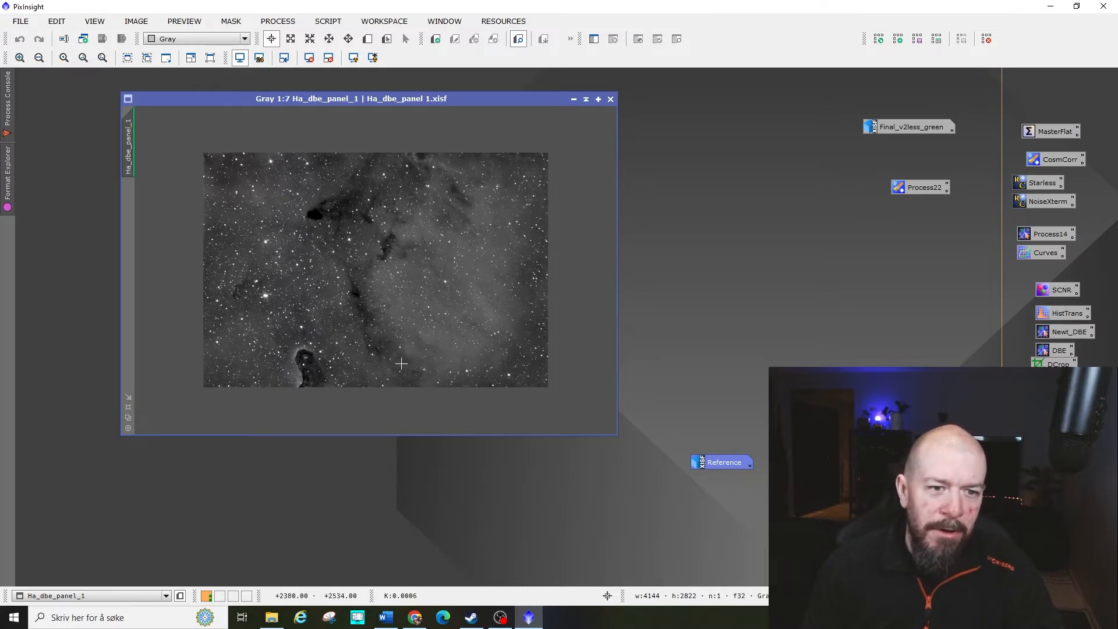
{"action": "scroll", "coordinate": [460, 252], "scroll_direction": "up", "scroll_amount": 1}
{"action": "scroll", "coordinate": [460, 253], "scroll_direction": "down", "scroll_amount": 1}
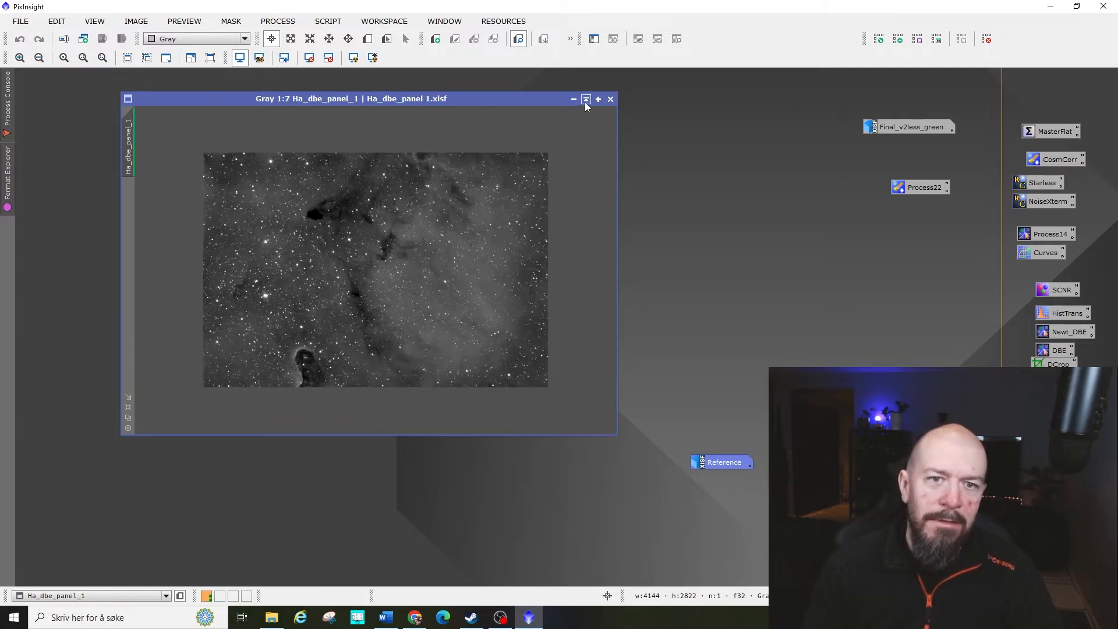
{"action": "scroll", "coordinate": [495, 226], "scroll_direction": "up", "scroll_amount": 1}
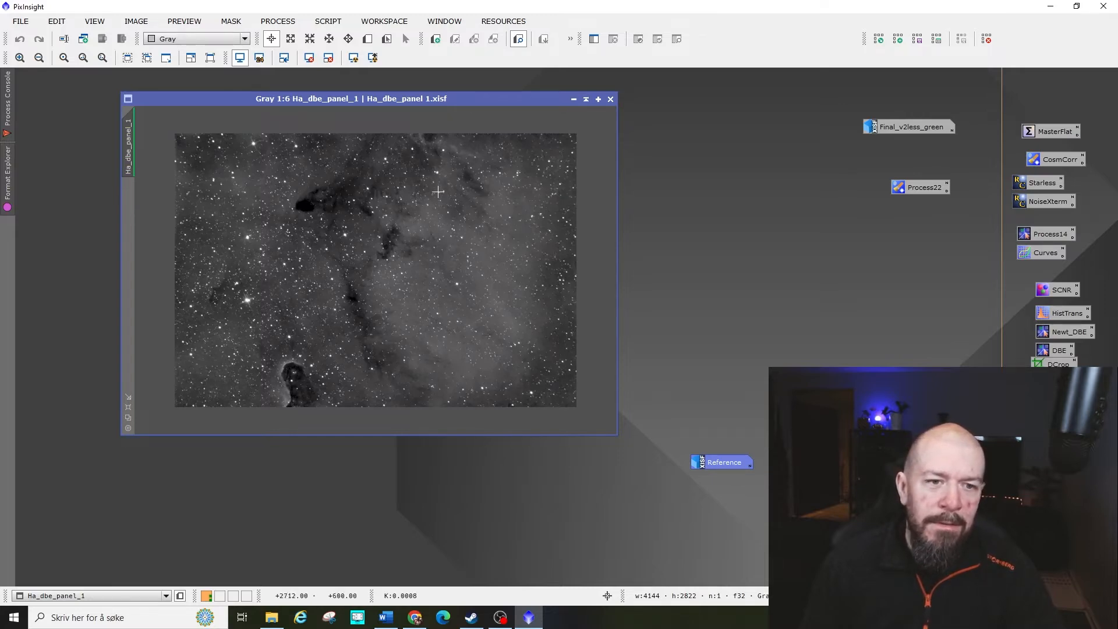
{"action": "left_click", "coordinate": [610, 99]}
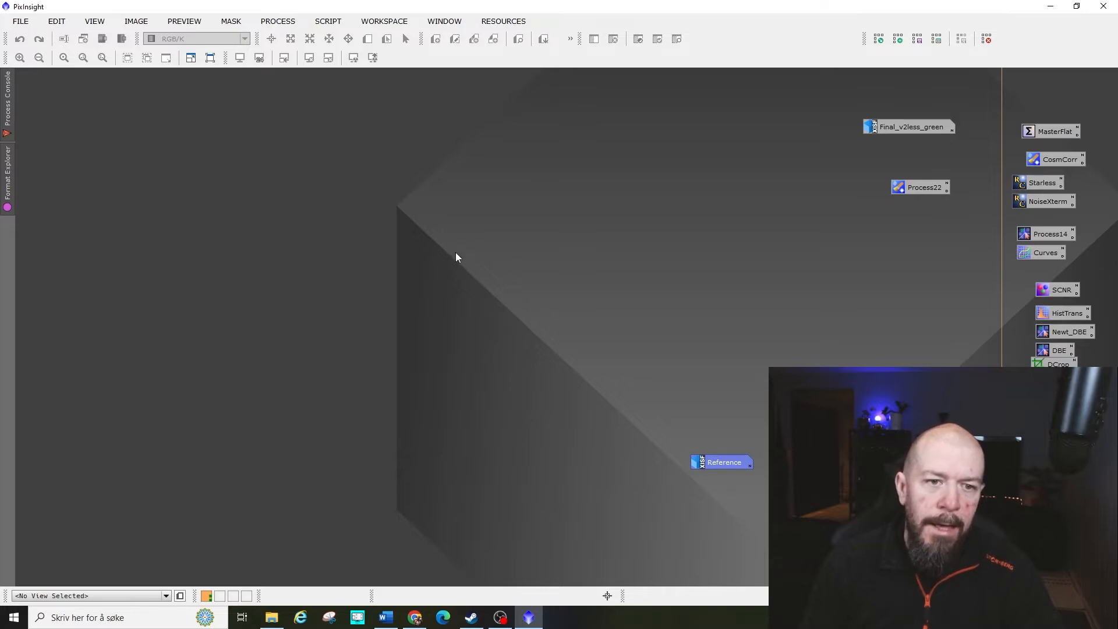
- Open the PhotometricMosaic script to review its prerequisite instructions and settings, dismissing the support message, and close the script
{"action": "left_click", "coordinate": [328, 21]}
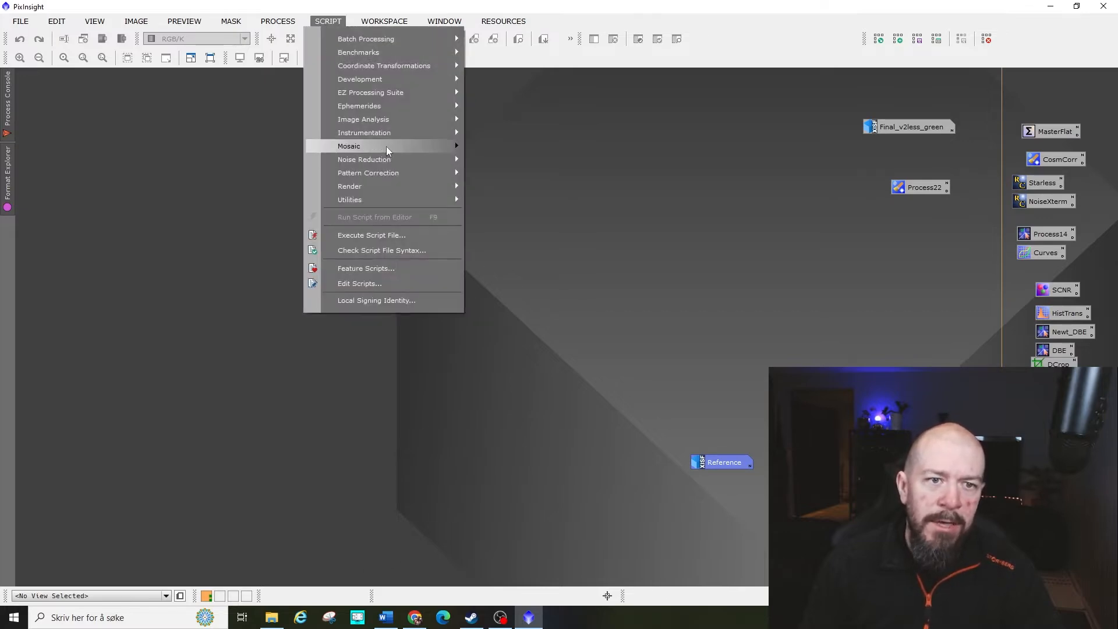
{"action": "mouse_move", "coordinate": [386, 146]}
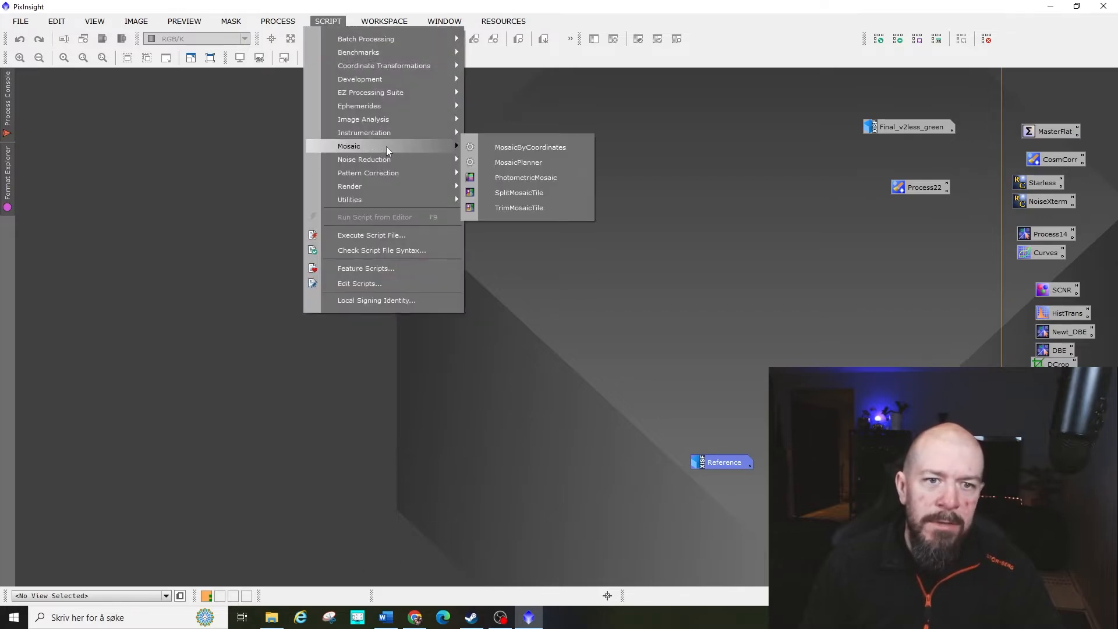
{"action": "left_click", "coordinate": [528, 178]}
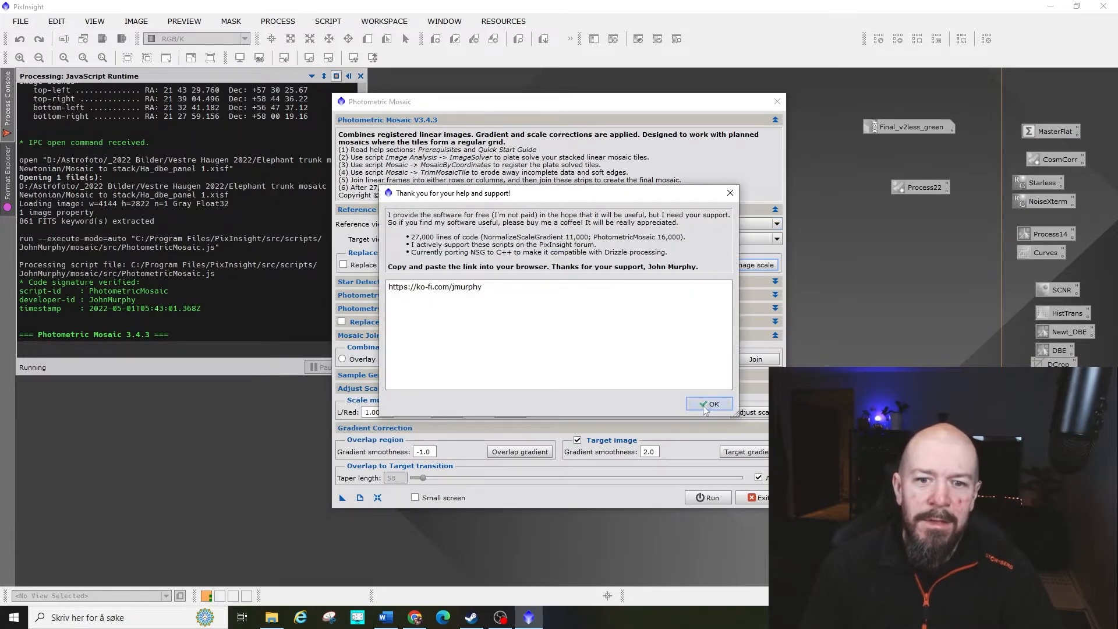
{"action": "left_click", "coordinate": [729, 192]}
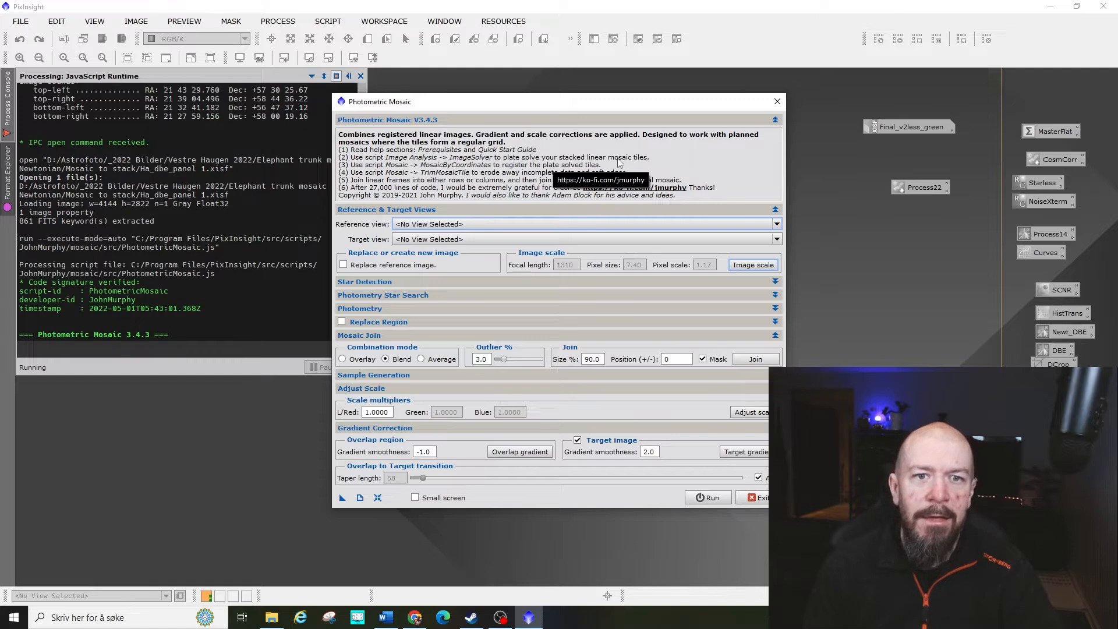
{"action": "left_click_drag", "start_coordinate": [655, 102], "coordinate": [665, 108]}
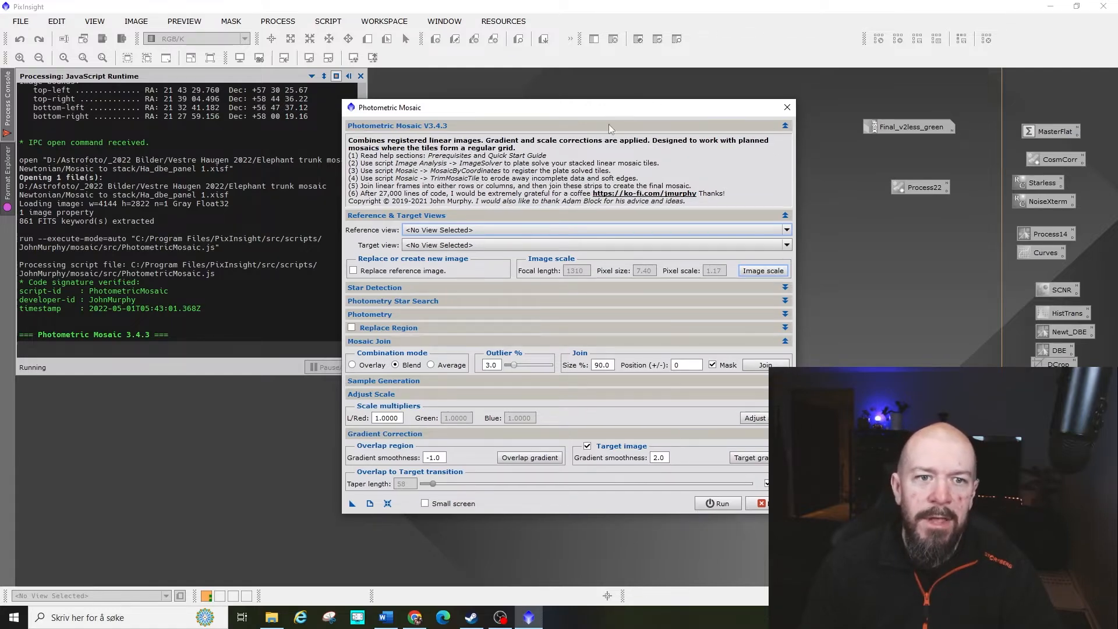
{"action": "left_click", "coordinate": [786, 108]}
- Review the plate-solved WCS files for the green and blue panels in the Mosaic to stack folder in File Explorer
{"action": "left_click", "coordinate": [271, 617]}
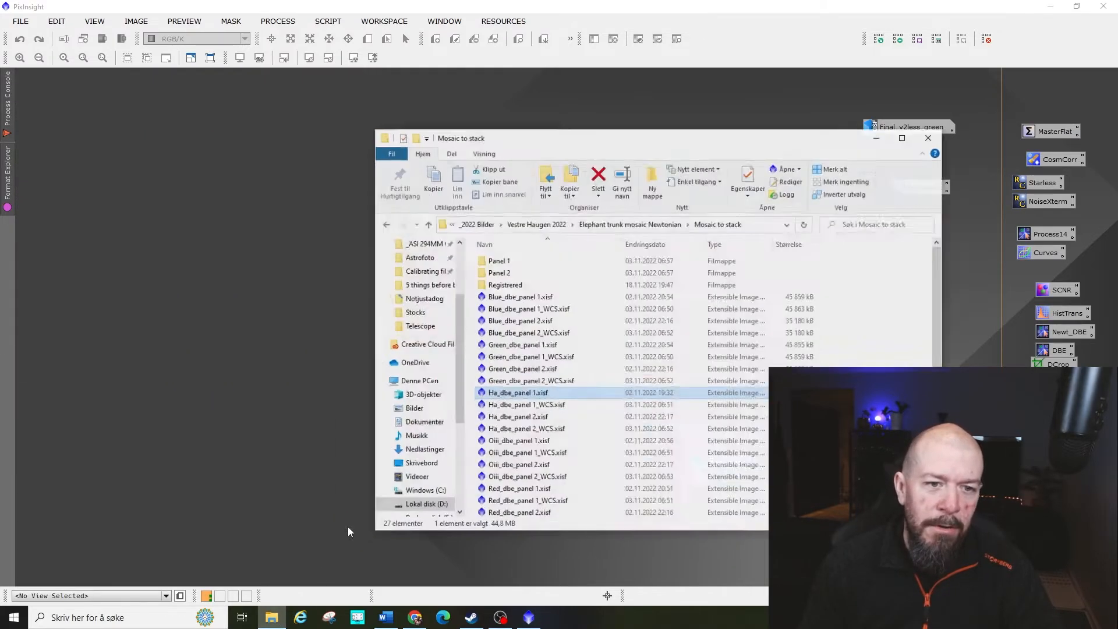
{"action": "left_click", "coordinate": [564, 351]}
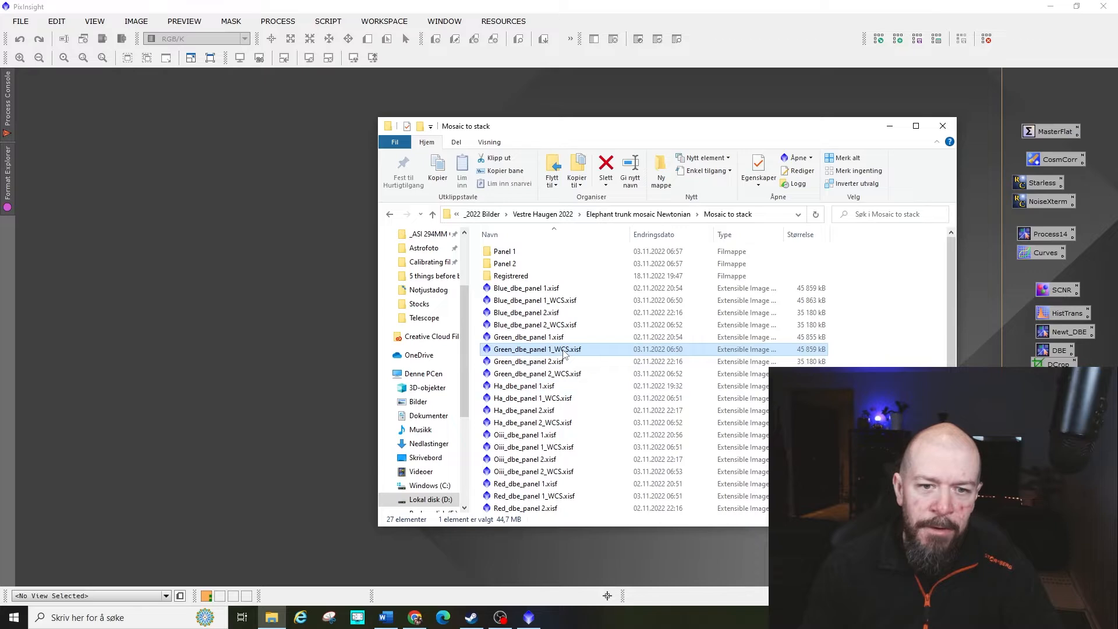
{"action": "left_click", "coordinate": [564, 324]}
{"action": "left_click", "coordinate": [566, 301]}
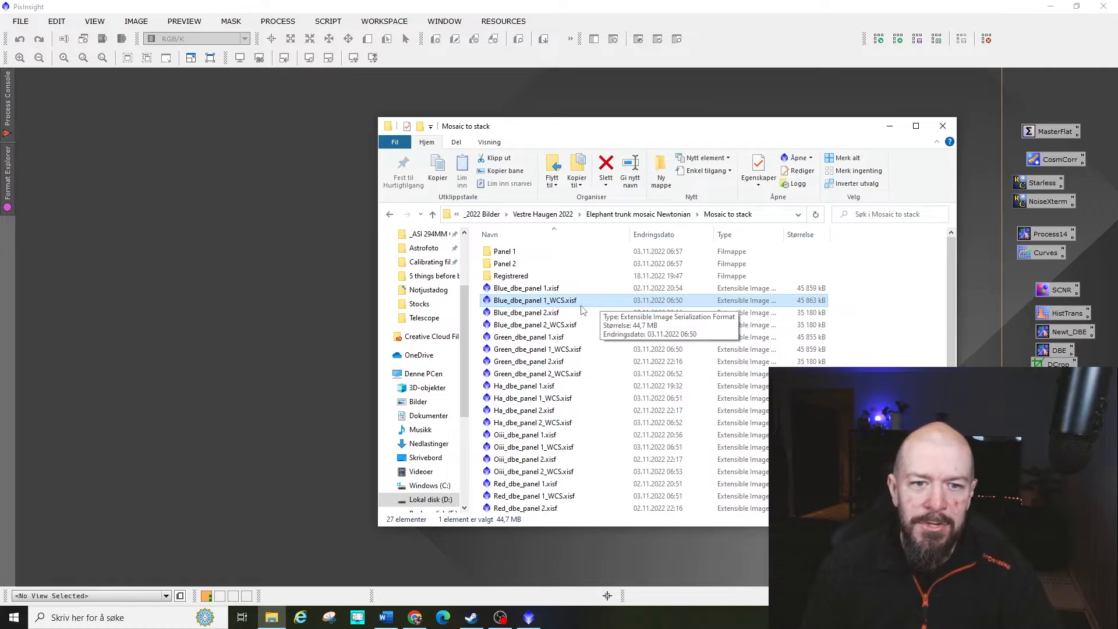
- Open the Registrered folder inside Mosaic to stack and reposition its window to review the registered panel files
{"action": "double_click", "coordinate": [523, 277]}
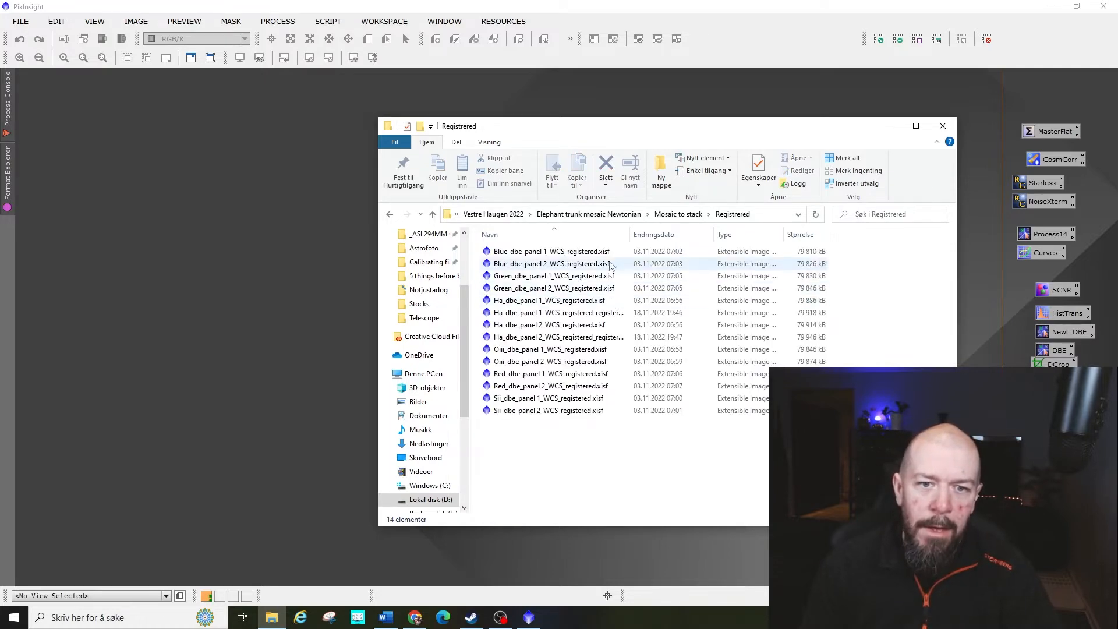
{"action": "left_click_drag", "start_coordinate": [636, 141], "coordinate": [552, 144]}
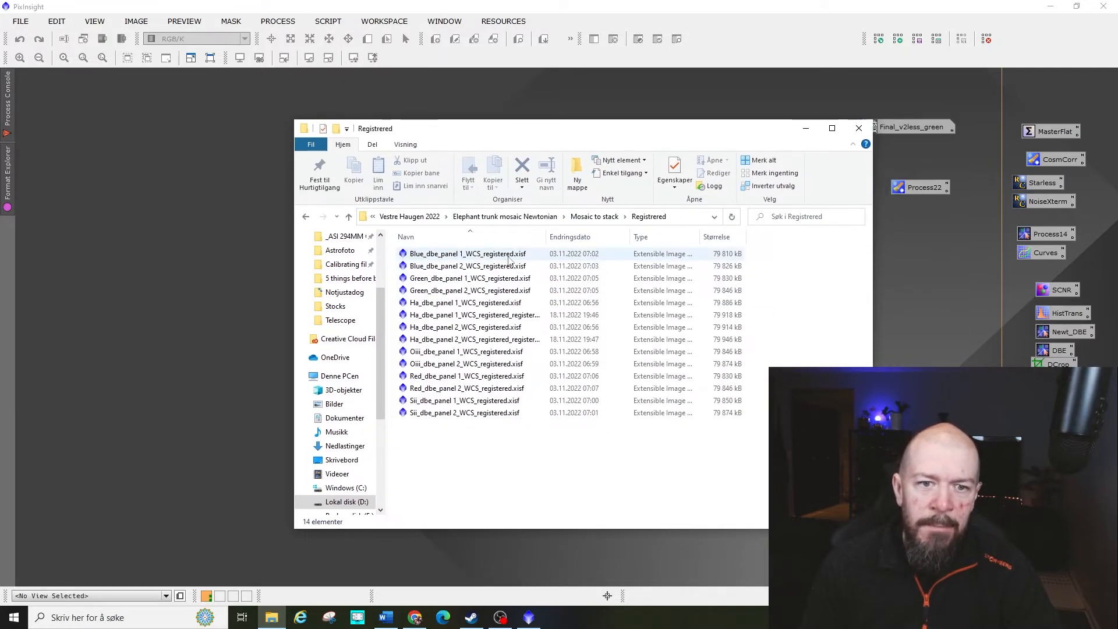
- Open the MosaicByCoordinates script and replace its tiles with Blue_dbe_panel 1_WCS.xisf and Blue_dbe_panel 2_WCS.xisf from the Mosaic to stack folder
{"action": "left_click", "coordinate": [334, 20]}
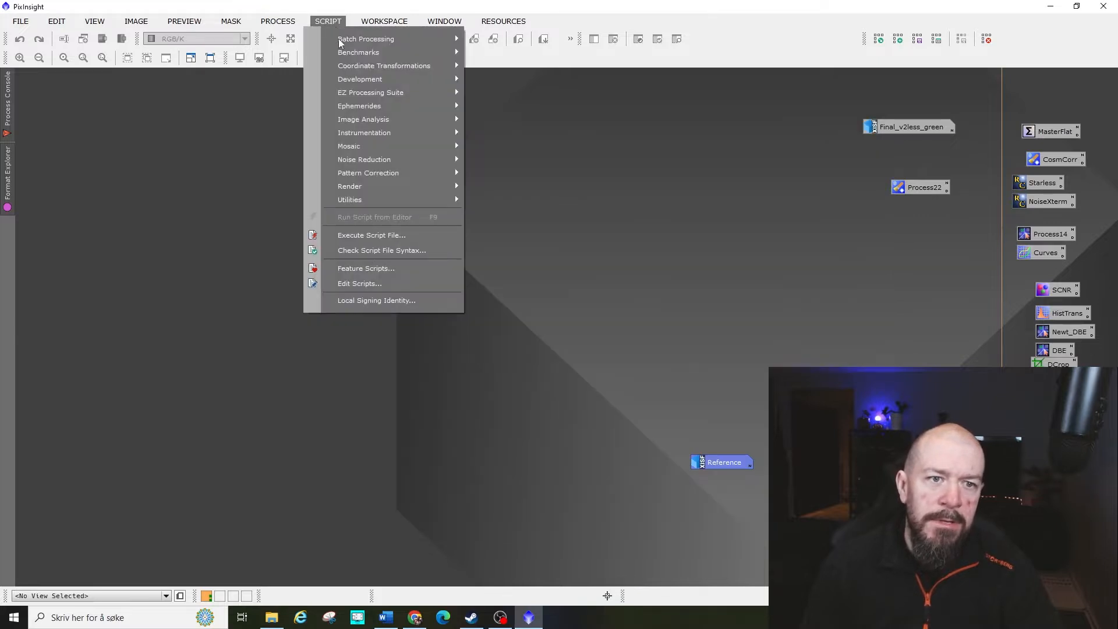
{"action": "mouse_move", "coordinate": [384, 147]}
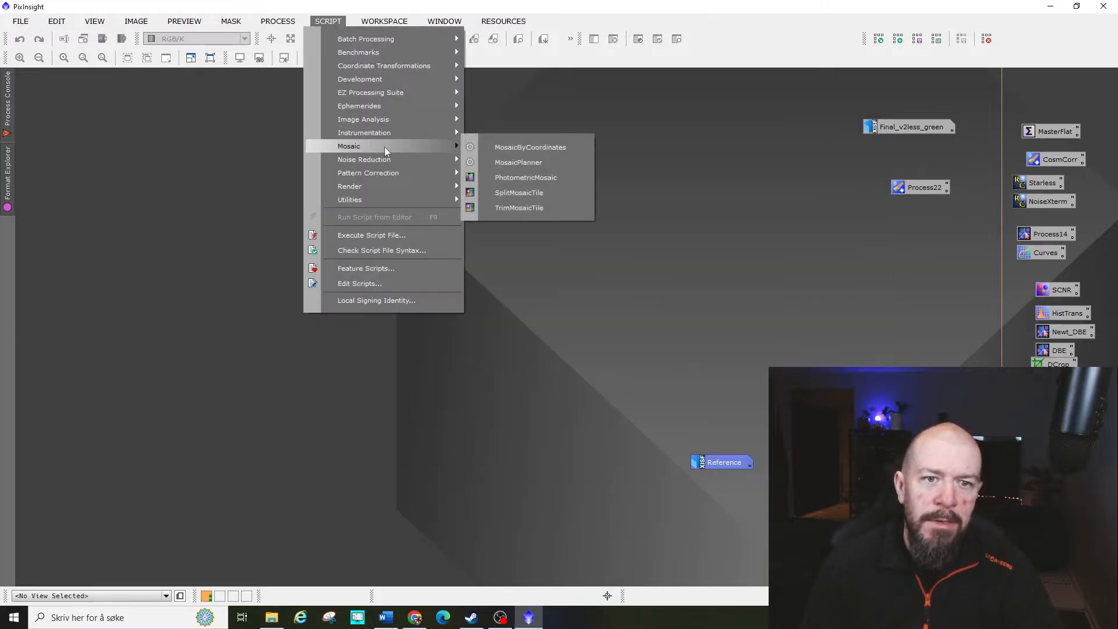
{"action": "left_click", "coordinate": [533, 147]}
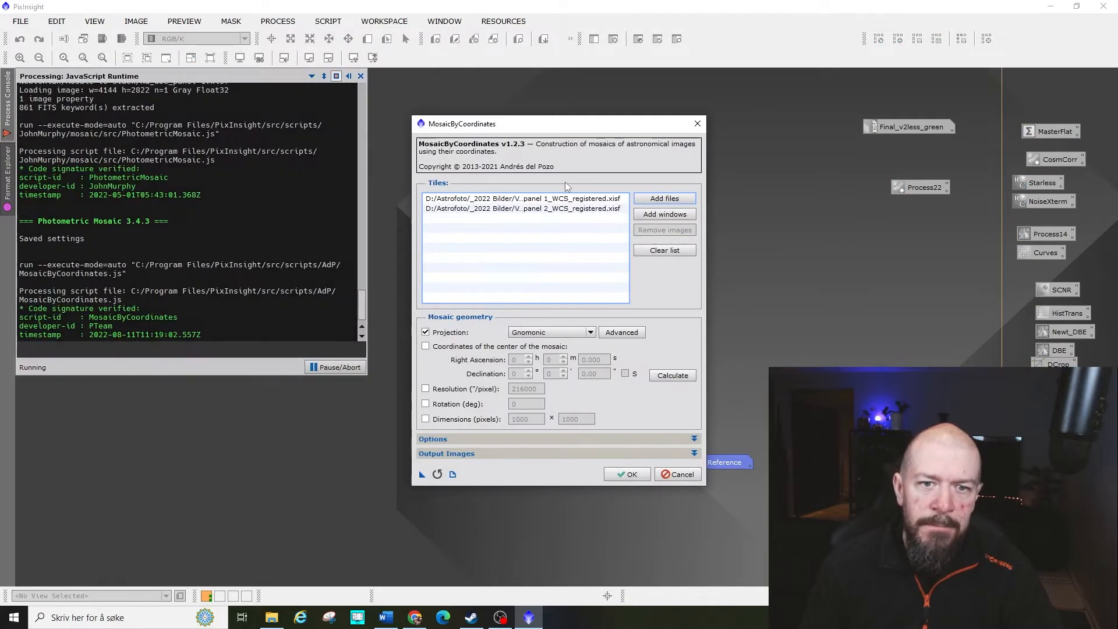
{"action": "left_click", "coordinate": [673, 254]}
{"action": "left_click", "coordinate": [664, 198]}
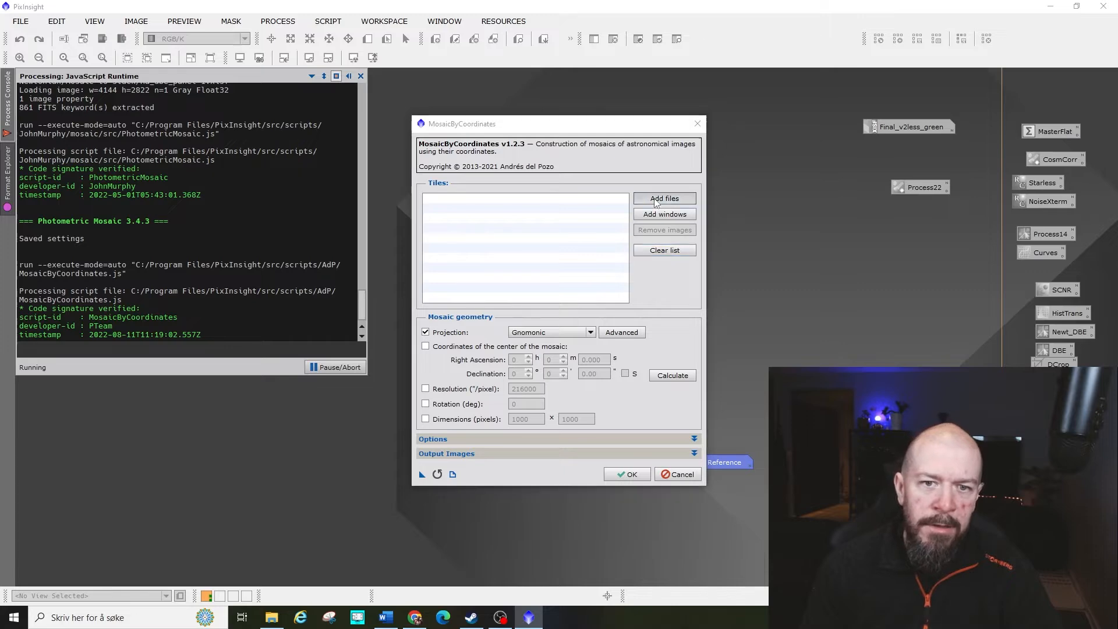
{"action": "left_click", "coordinate": [643, 163]}
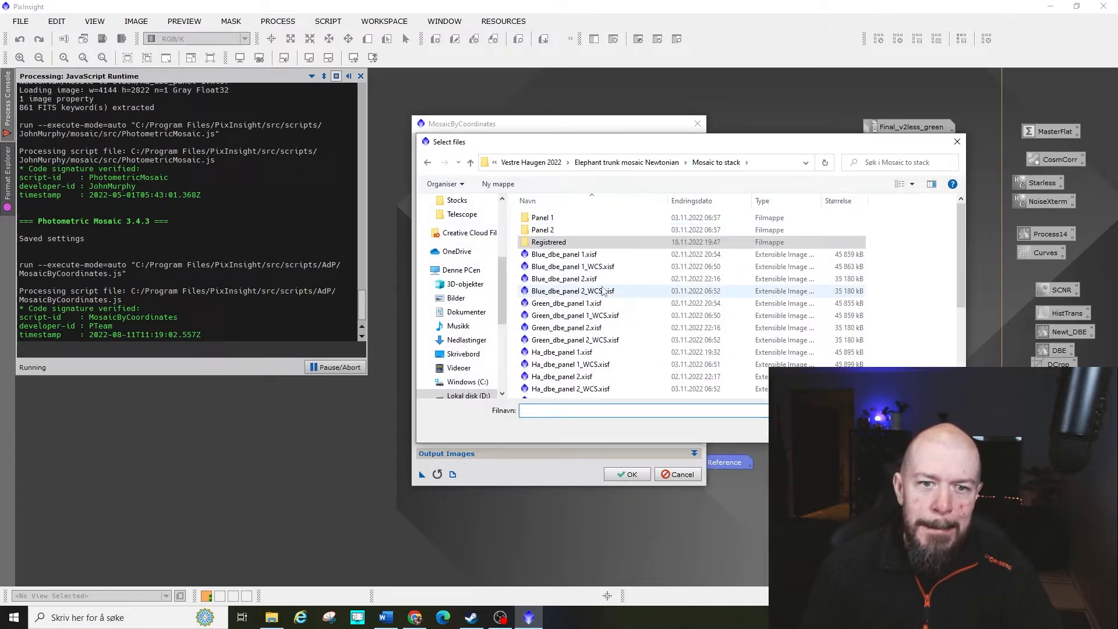
{"action": "left_click", "coordinate": [592, 267]}
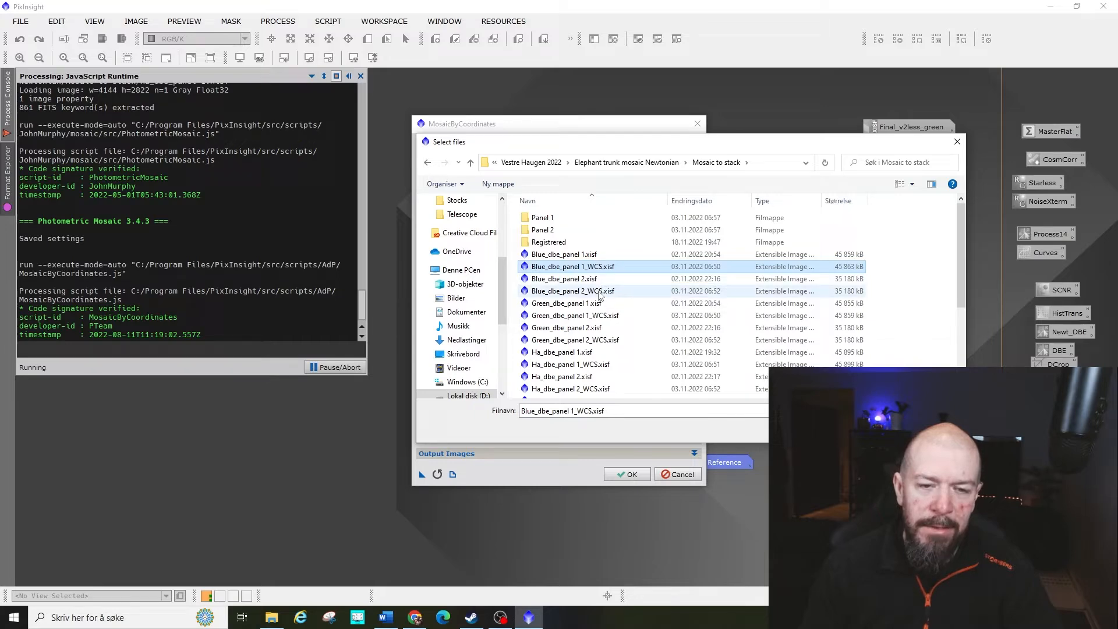
{"action": "left_click", "coordinate": [599, 291], "text": "ctrl"}
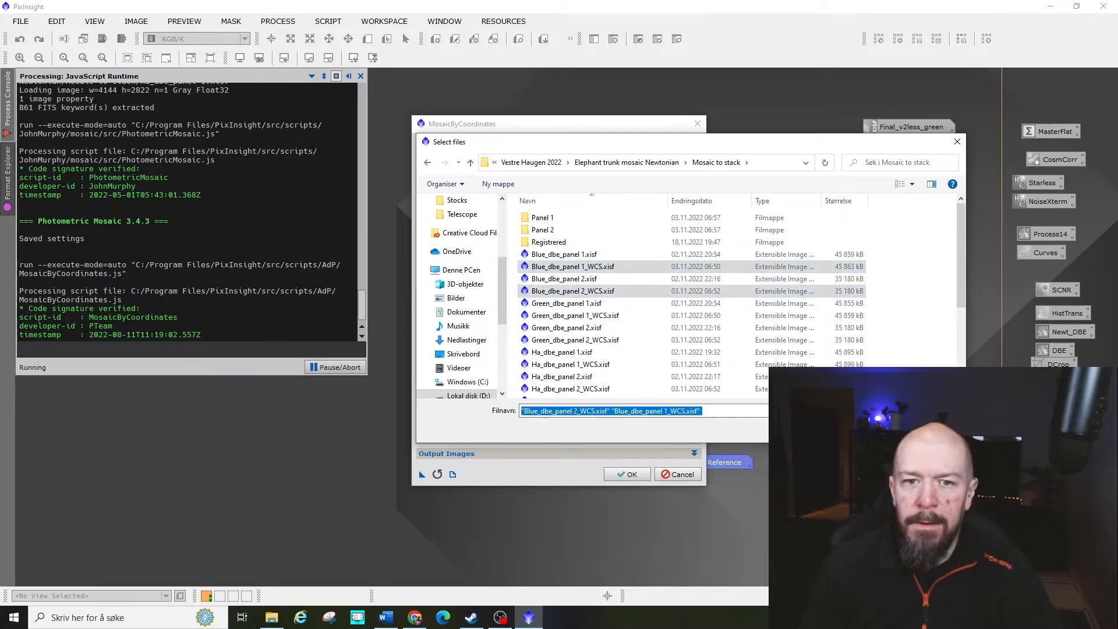
{"action": "key", "text": "Return"}
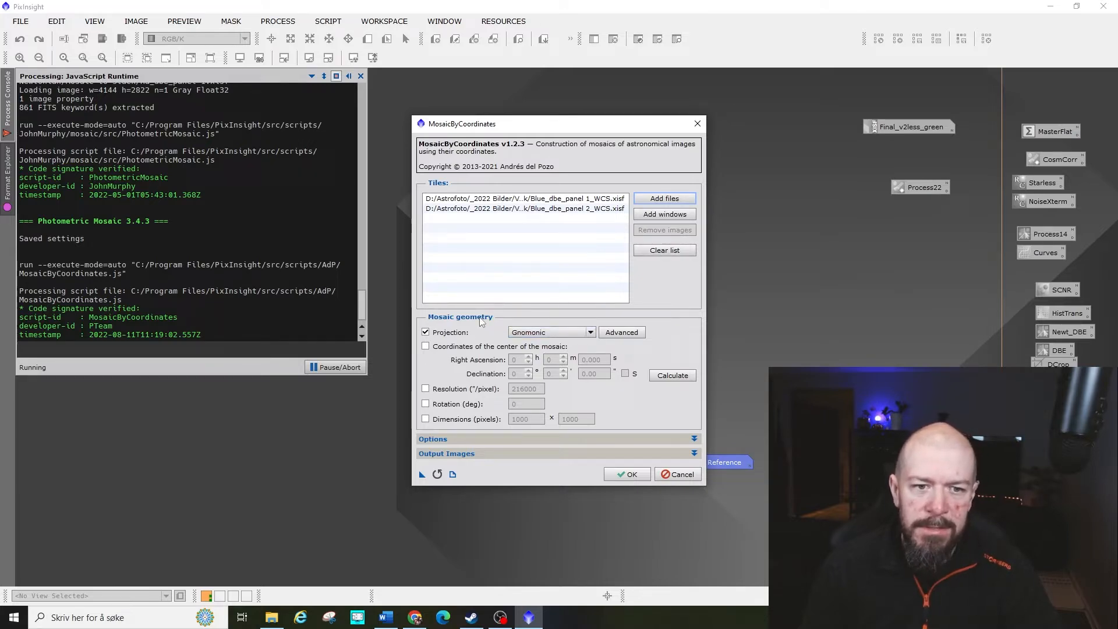
- Review the interpolation options and output image settings of MosaicByCoordinates, and close the script without running it
{"action": "left_click", "coordinate": [516, 440]}
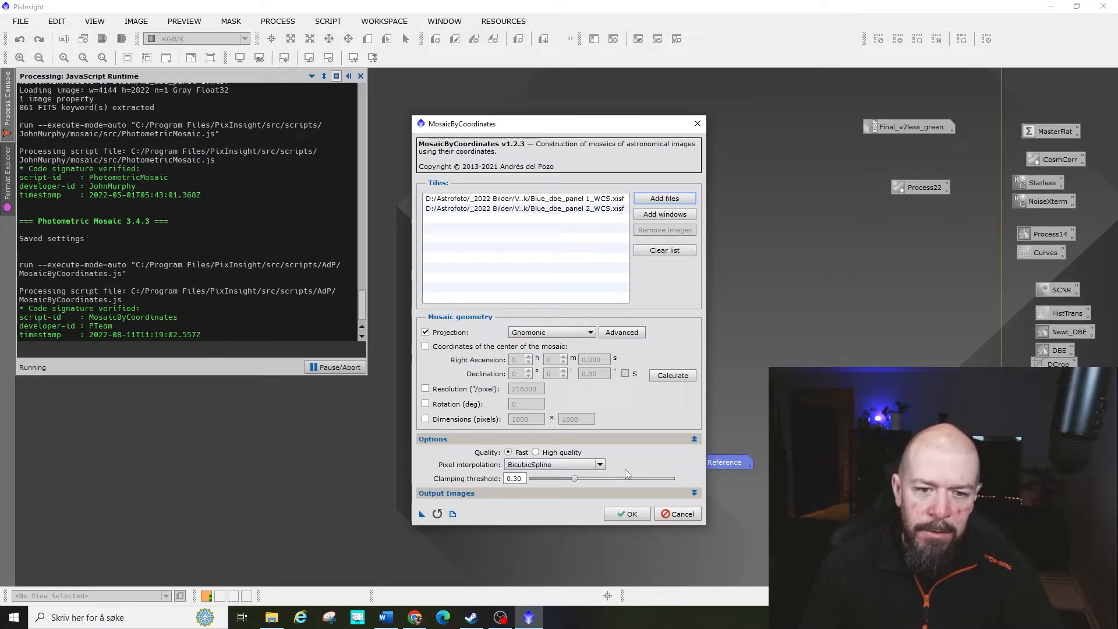
{"action": "left_click", "coordinate": [564, 438]}
{"action": "left_click", "coordinate": [514, 453]}
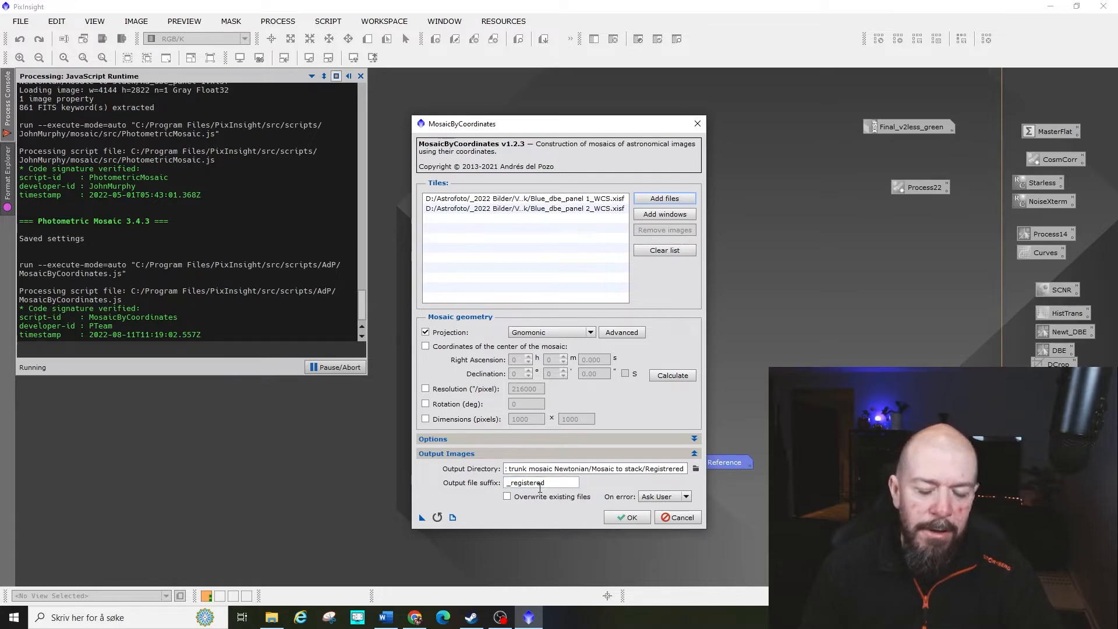
{"action": "left_click", "coordinate": [682, 522]}
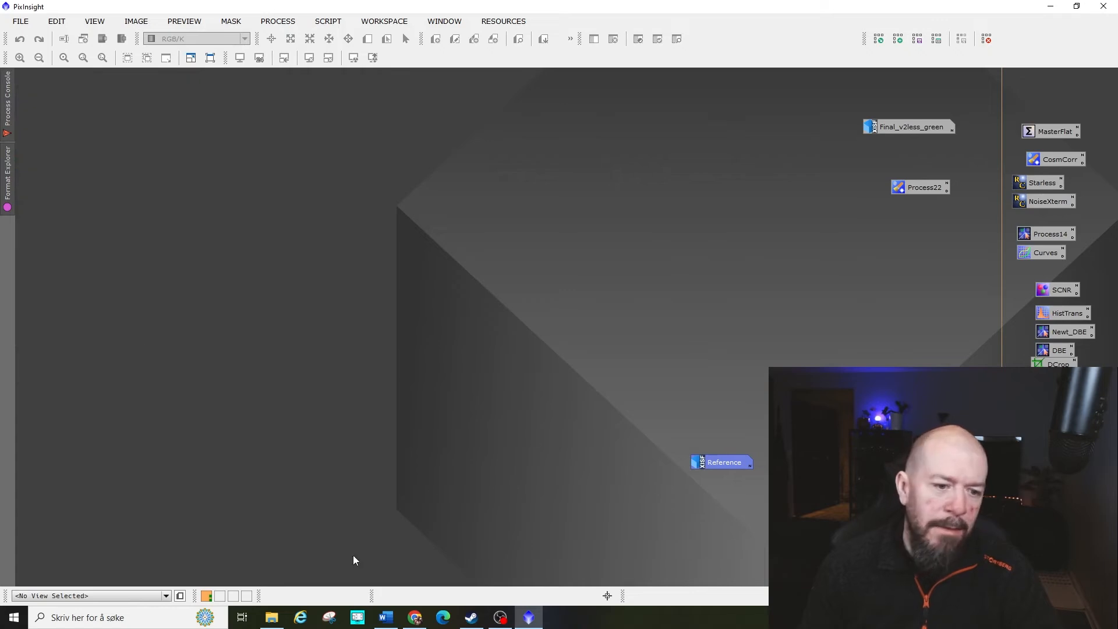
- Bring back File Explorer to check the registered panel files in the Registrered folder, and minimize it
{"action": "left_click", "coordinate": [272, 617]}
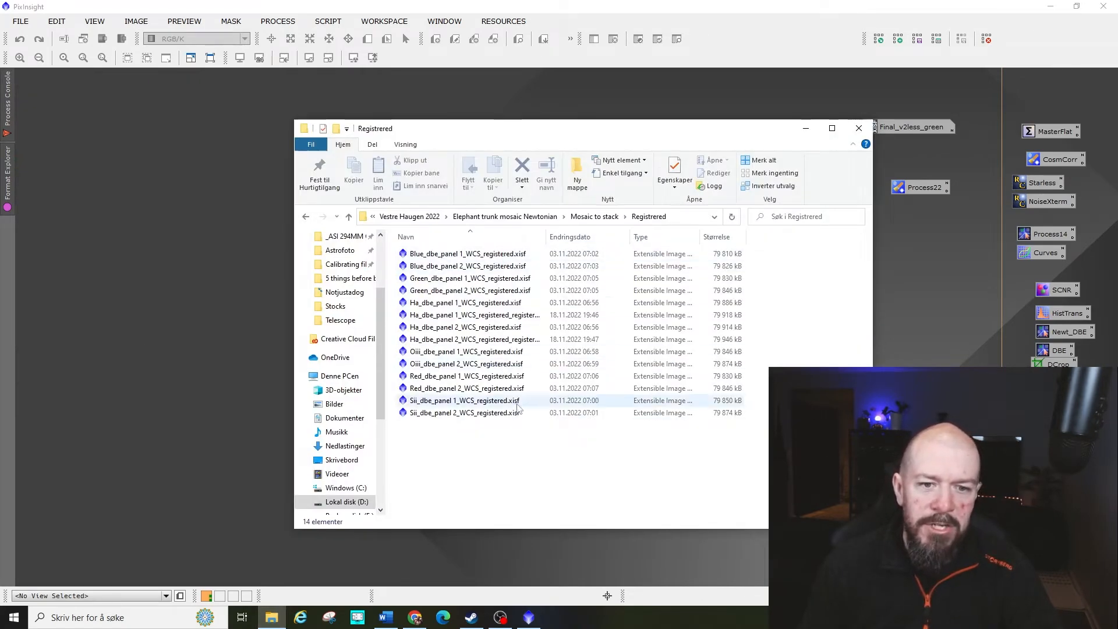
{"action": "left_click", "coordinate": [604, 220]}
{"action": "left_click", "coordinate": [806, 128]}
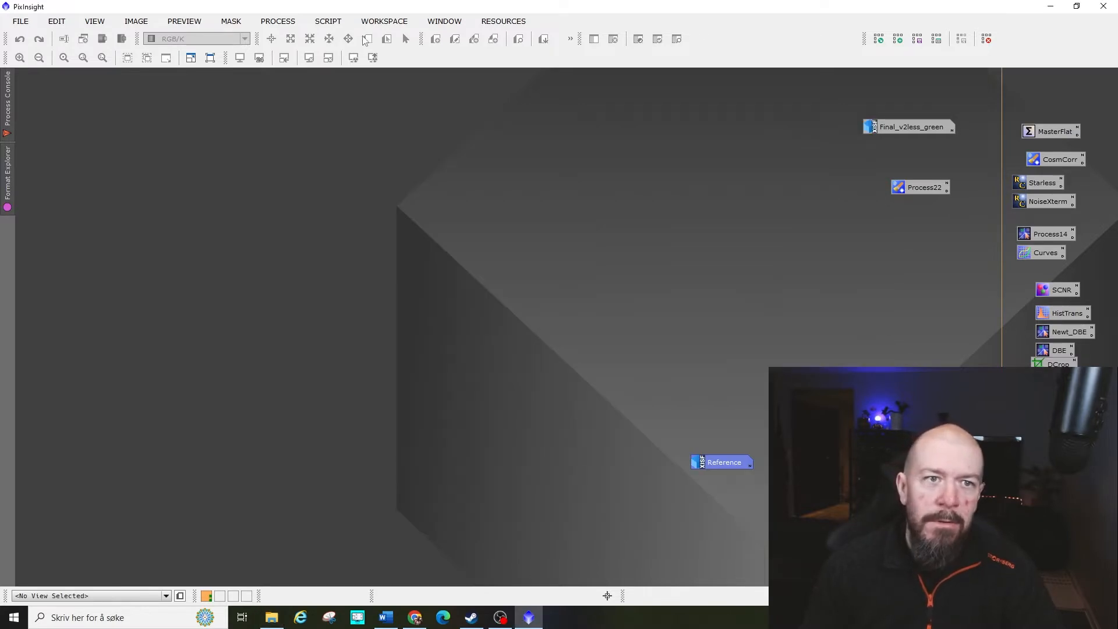
- Open the PhotometricMosaic script and review its instructions and the views available as reference image
{"action": "left_click", "coordinate": [326, 21]}
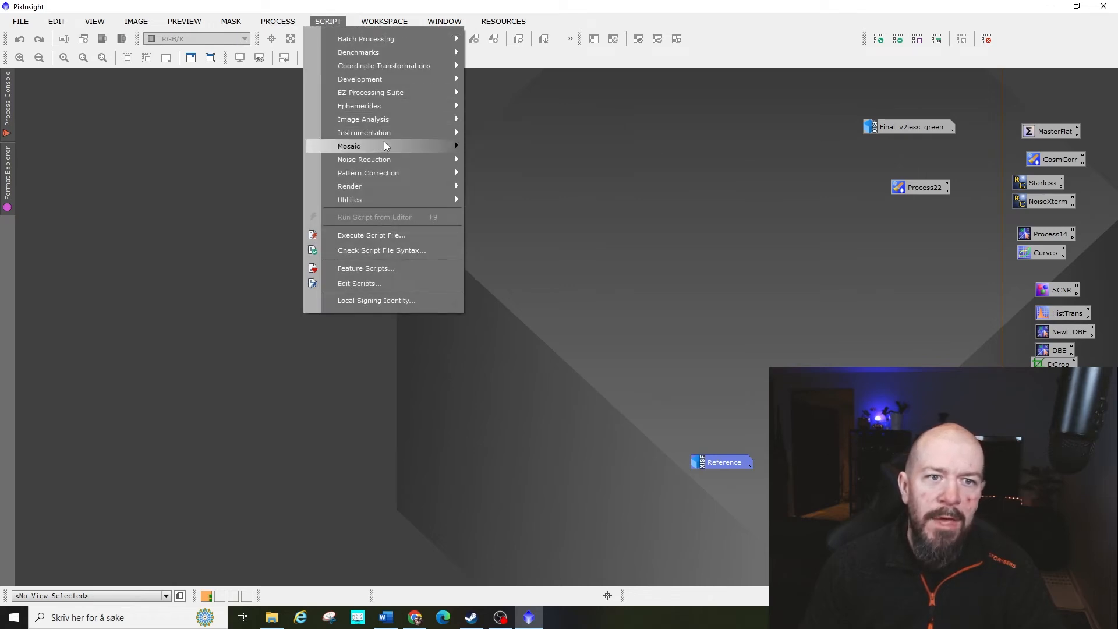
{"action": "mouse_move", "coordinate": [394, 147]}
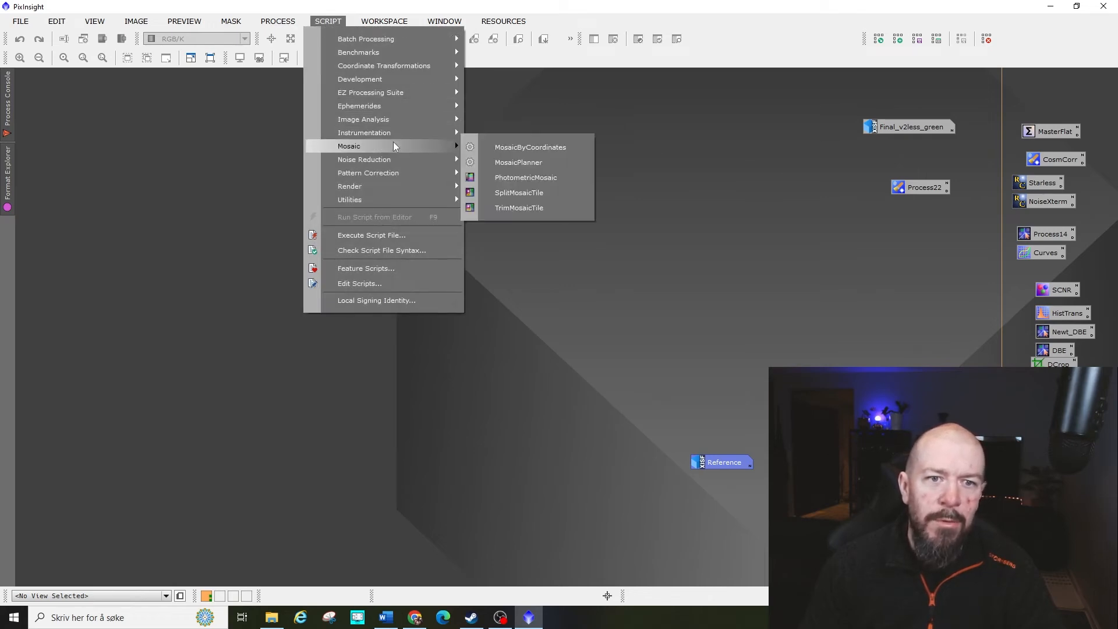
{"action": "left_click", "coordinate": [536, 182]}
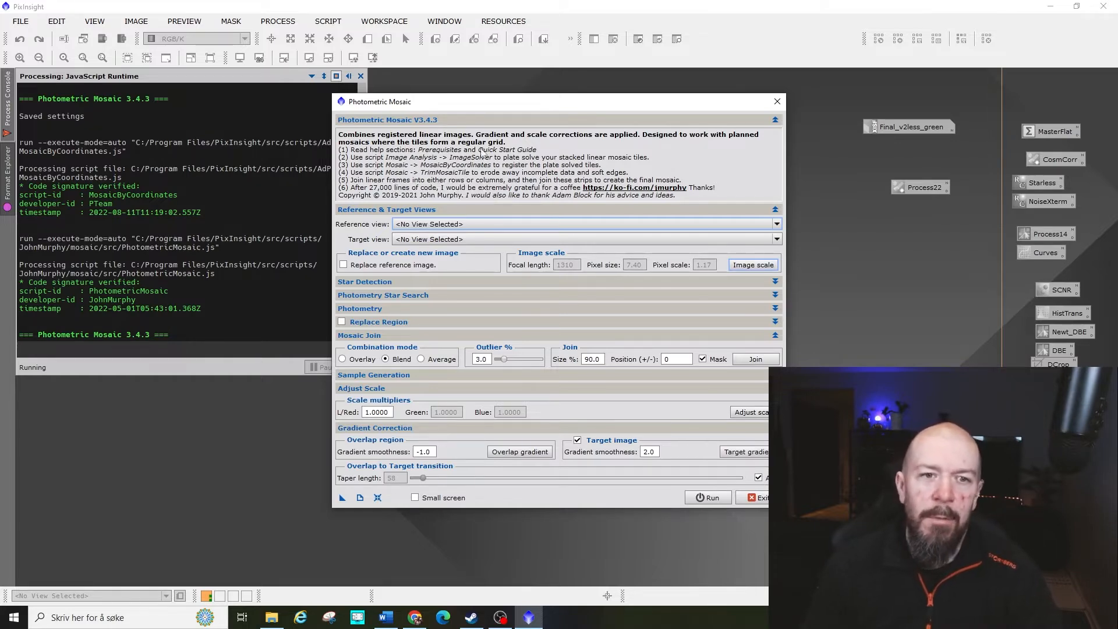
{"action": "mouse_move", "coordinate": [480, 108]}
{"action": "left_mouse_down"}
{"action": "mouse_move", "coordinate": [555, 110]}
{"action": "mouse_move", "coordinate": [485, 102]}
{"action": "left_mouse_up"}
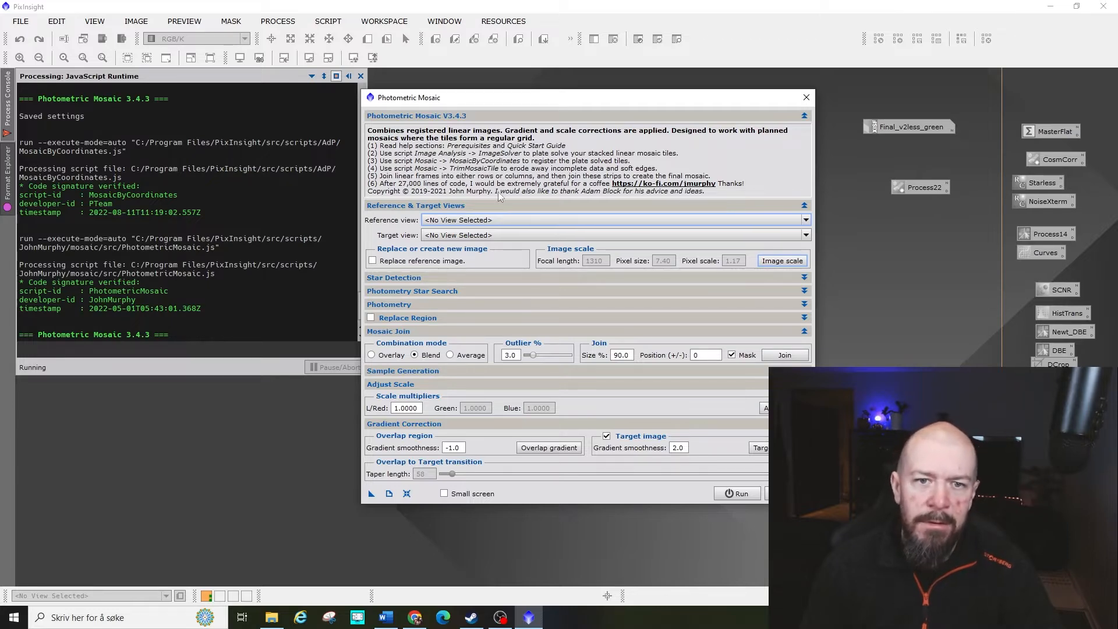
{"action": "left_click", "coordinate": [515, 220]}
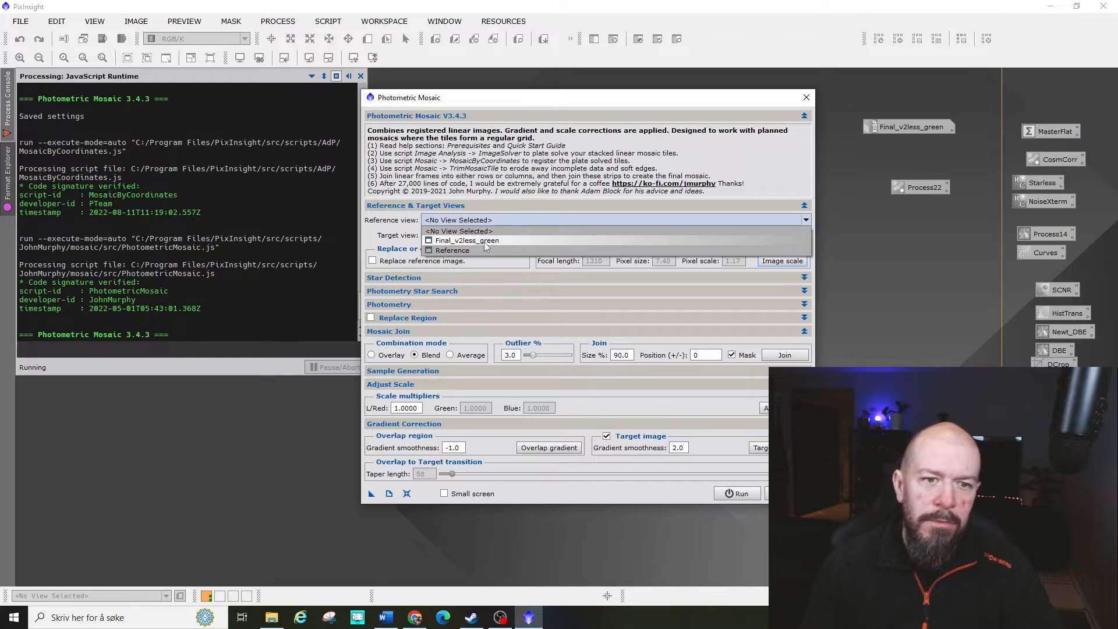
{"action": "left_click", "coordinate": [481, 206]}
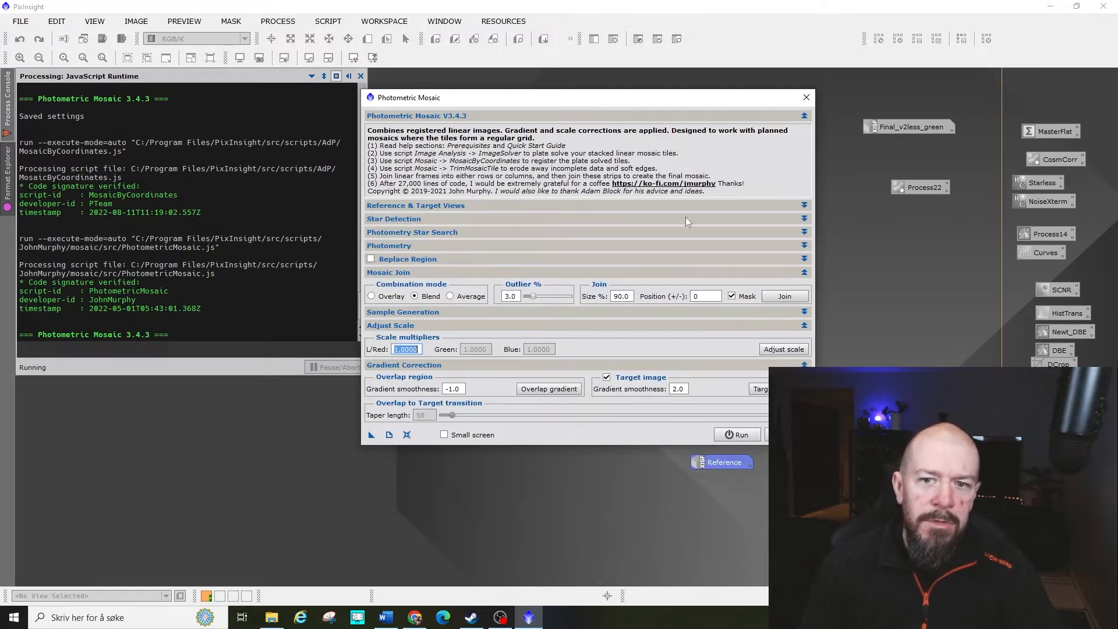
{"action": "left_click", "coordinate": [632, 207]}
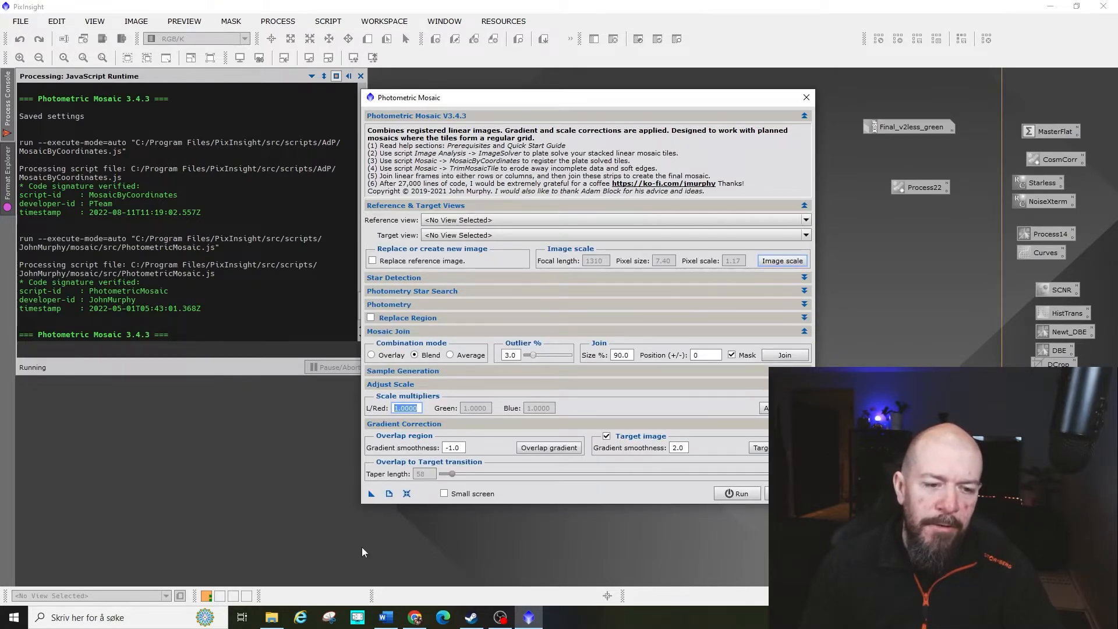
- Open the registered Ha panel 1 and panel 2 images from the Registrered folder and auto-stretch both for display
{"action": "left_click", "coordinate": [271, 617]}
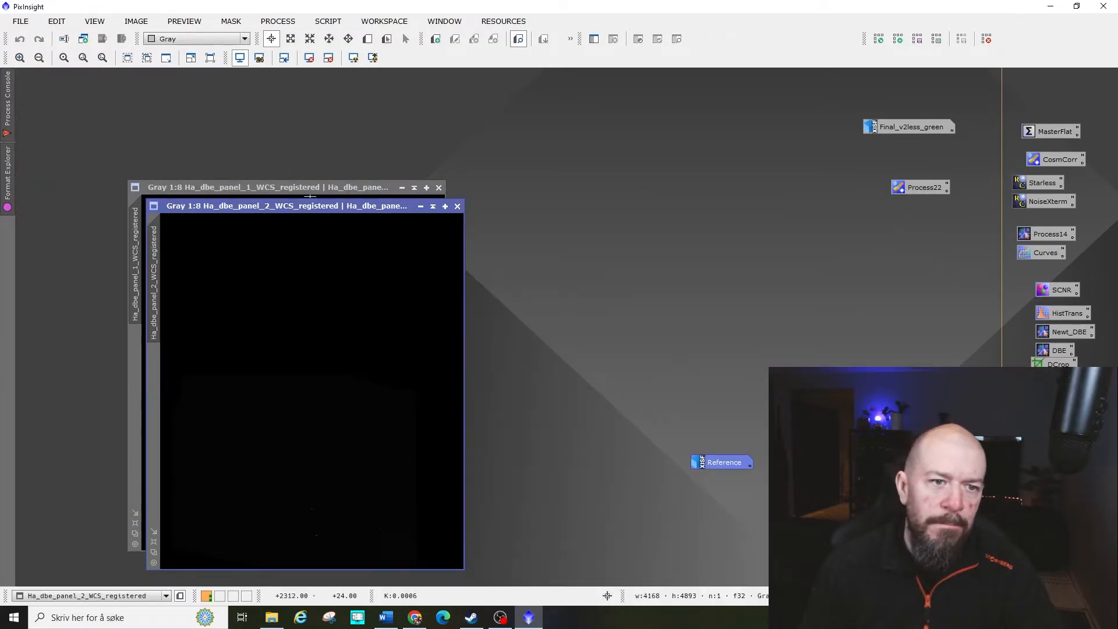
{"action": "left_click_drag", "start_coordinate": [309, 202], "coordinate": [588, 194]}
{"action": "left_click_drag", "start_coordinate": [341, 193], "coordinate": [279, 104]}
{"action": "left_click", "coordinate": [353, 58]}
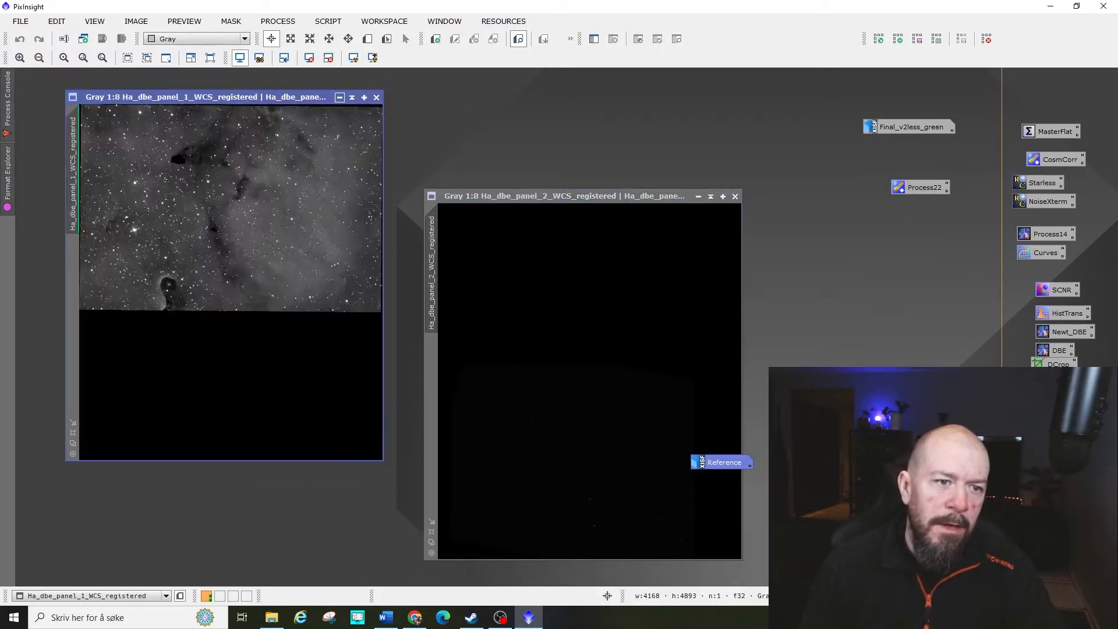
{"action": "left_click_drag", "start_coordinate": [567, 205], "coordinate": [210, 102]}
{"action": "left_click", "coordinate": [352, 58]}
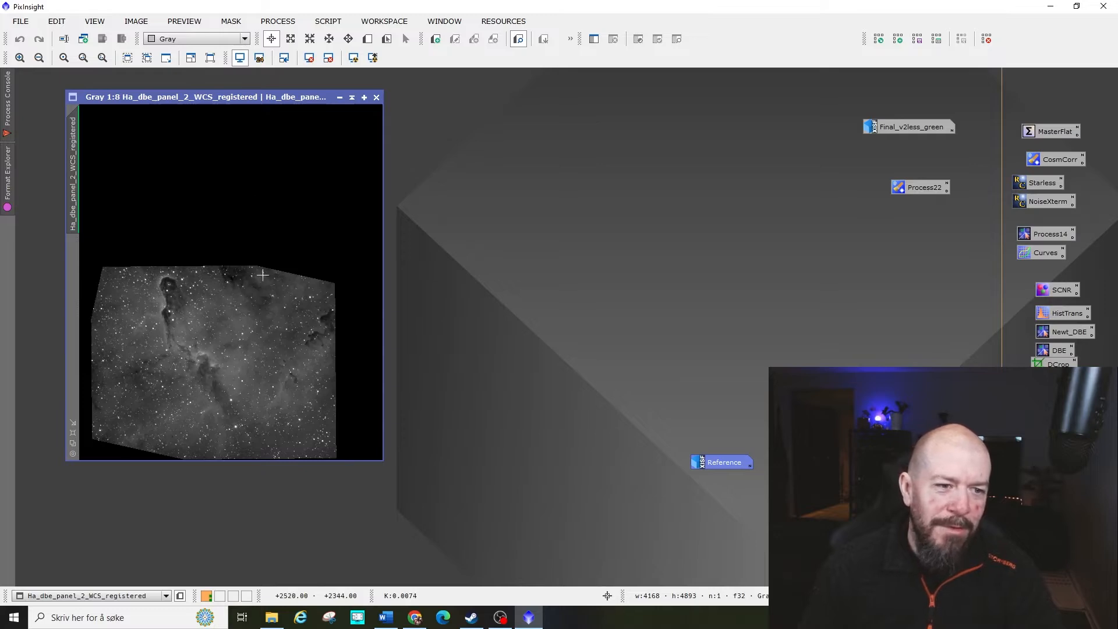
- Separate the two registered Ha panel windows, iconize both, and place their icons one beneath the other beside the Final_v2less_green icon
{"action": "mouse_move", "coordinate": [245, 100]}
{"action": "left_mouse_down"}
{"action": "mouse_move", "coordinate": [479, 189]}
{"action": "mouse_move", "coordinate": [261, 127]}
{"action": "mouse_move", "coordinate": [237, 109]}
{"action": "mouse_move", "coordinate": [242, 100]}
{"action": "left_mouse_up"}
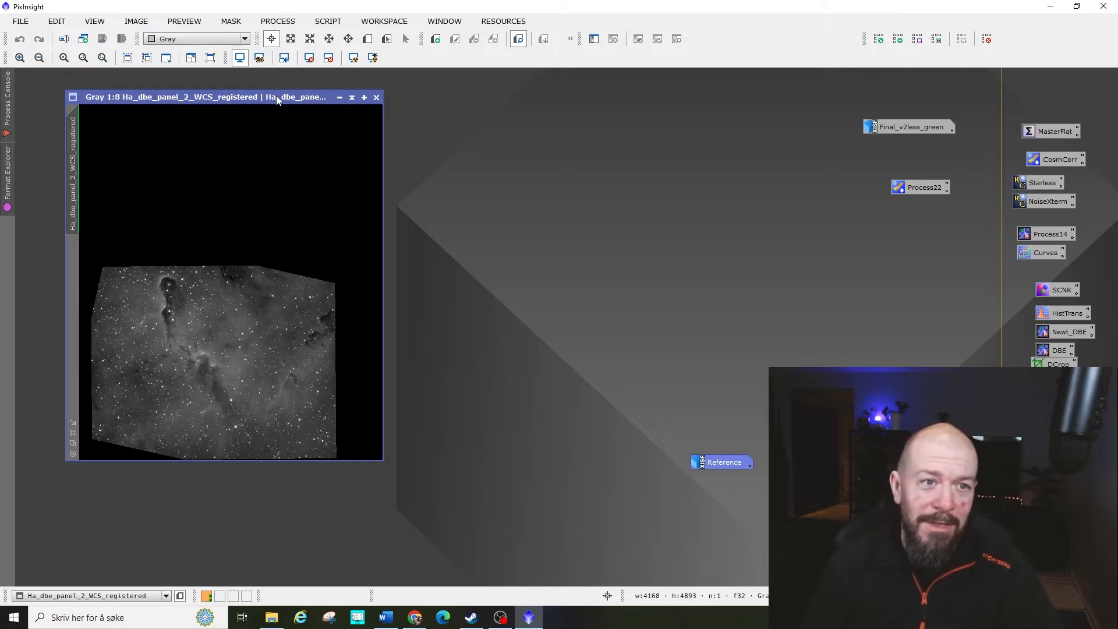
{"action": "left_click_drag", "start_coordinate": [276, 95], "coordinate": [400, 162]}
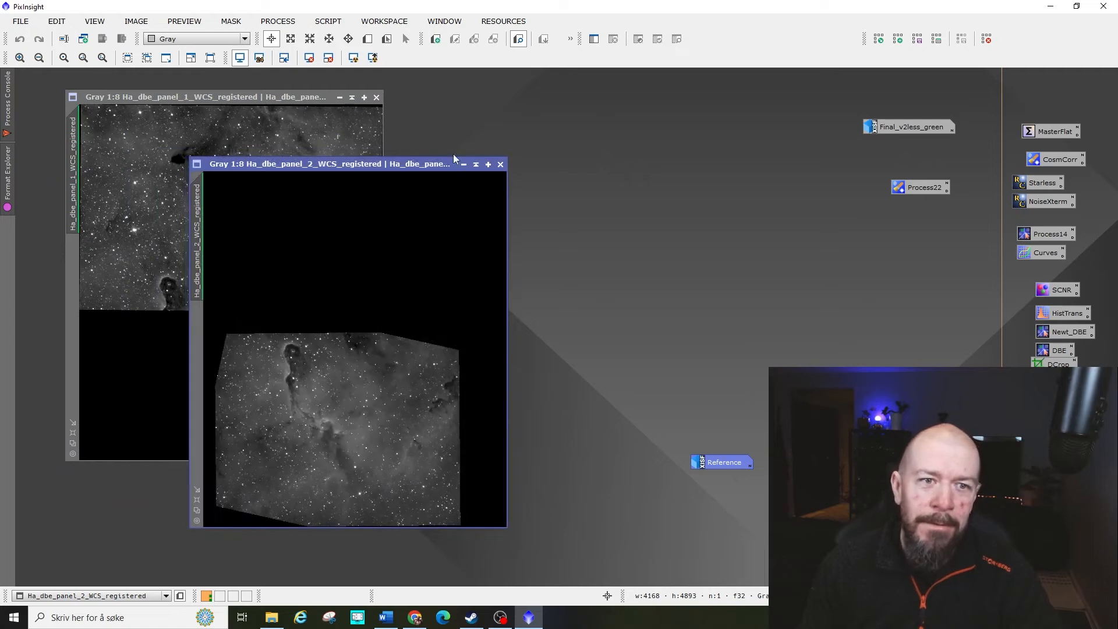
{"action": "left_click", "coordinate": [464, 161]}
{"action": "left_click", "coordinate": [339, 97]}
{"action": "left_click_drag", "start_coordinate": [395, 350], "coordinate": [275, 309]}
{"action": "left_click_drag", "start_coordinate": [282, 284], "coordinate": [707, 153]}
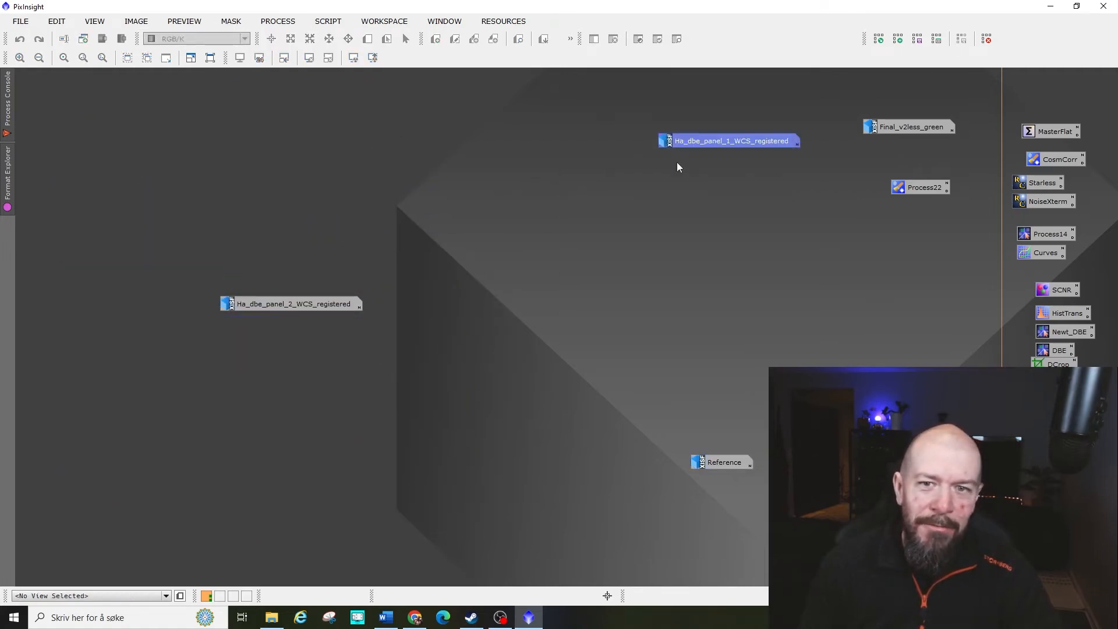
{"action": "left_click_drag", "start_coordinate": [306, 303], "coordinate": [742, 158]}
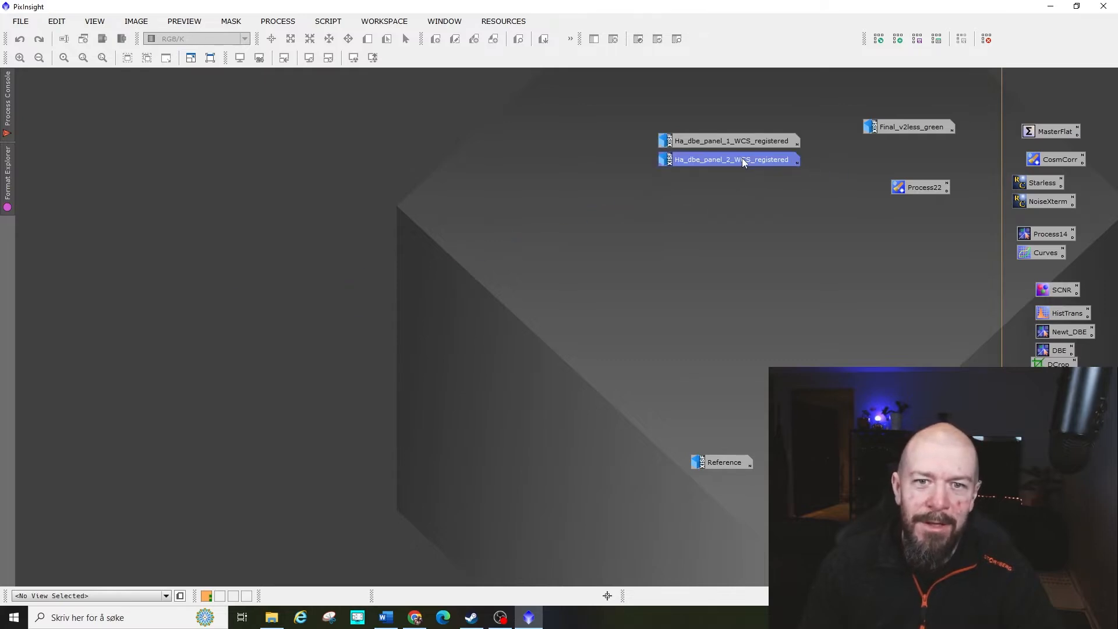
{"action": "left_click", "coordinate": [526, 165]}
- Run PhotometricMosaic with Ha_dbe_panel_1_WCS_registered as reference view and Ha_dbe_panel_2_WCS_registered as target view
{"action": "left_click", "coordinate": [327, 21]}
{"action": "mouse_move", "coordinate": [394, 149]}
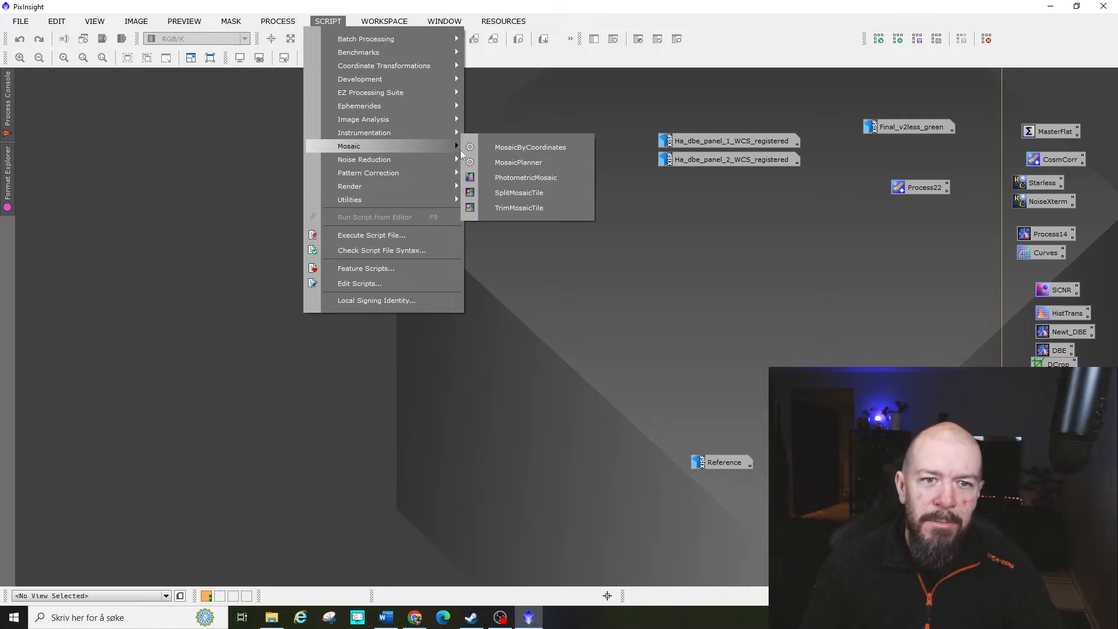
{"action": "left_click", "coordinate": [538, 180]}
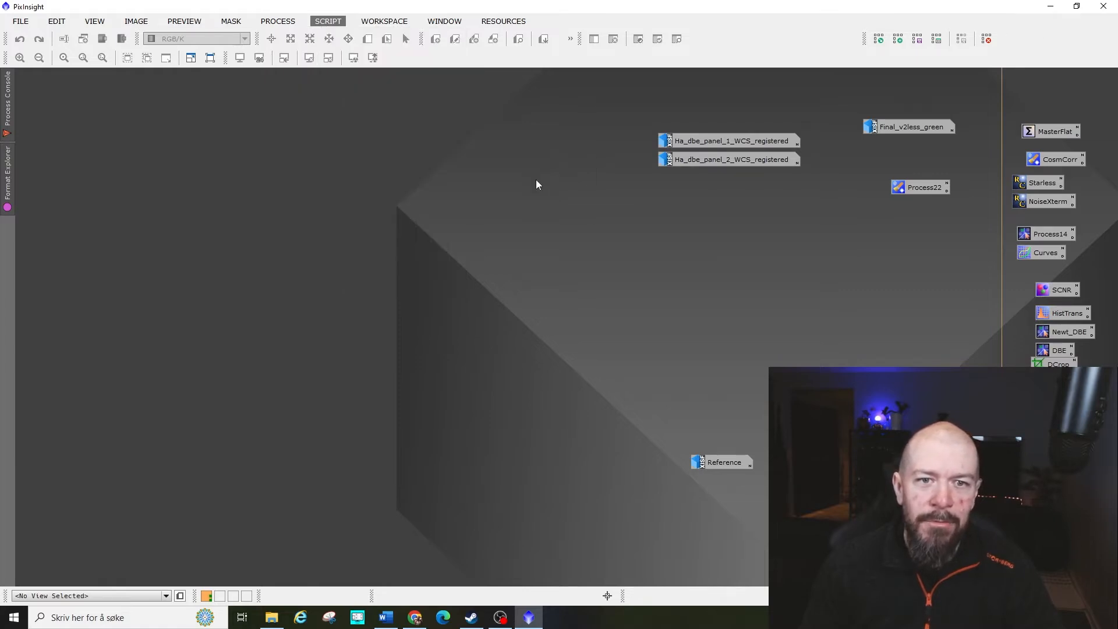
{"action": "left_click", "coordinate": [454, 226]}
{"action": "left_click", "coordinate": [463, 254]}
{"action": "left_click", "coordinate": [483, 237]}
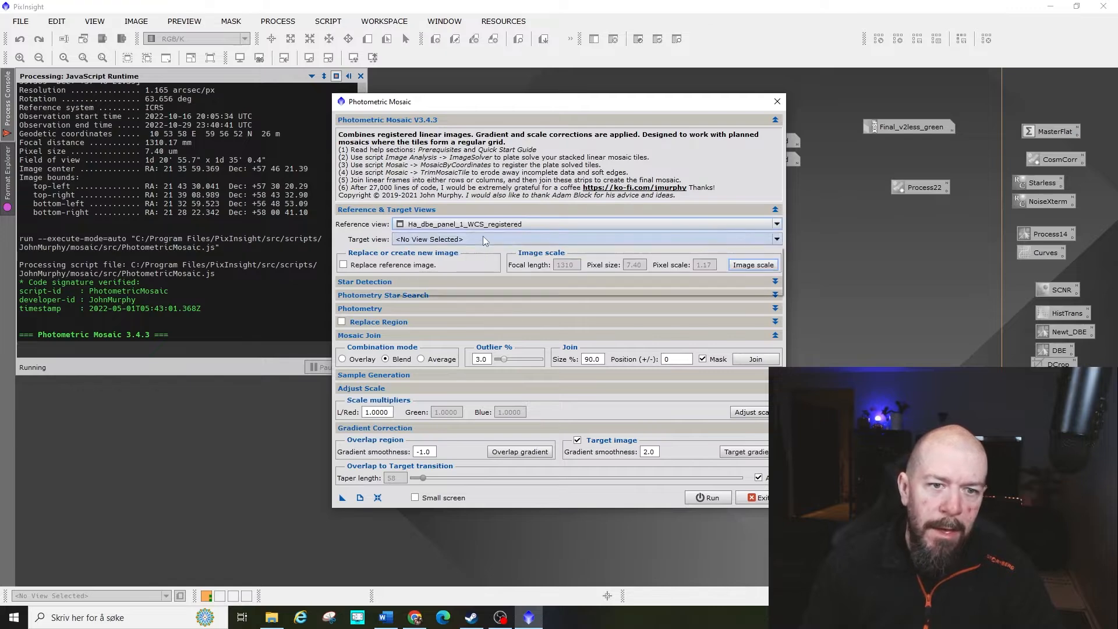
{"action": "left_click", "coordinate": [487, 281]}
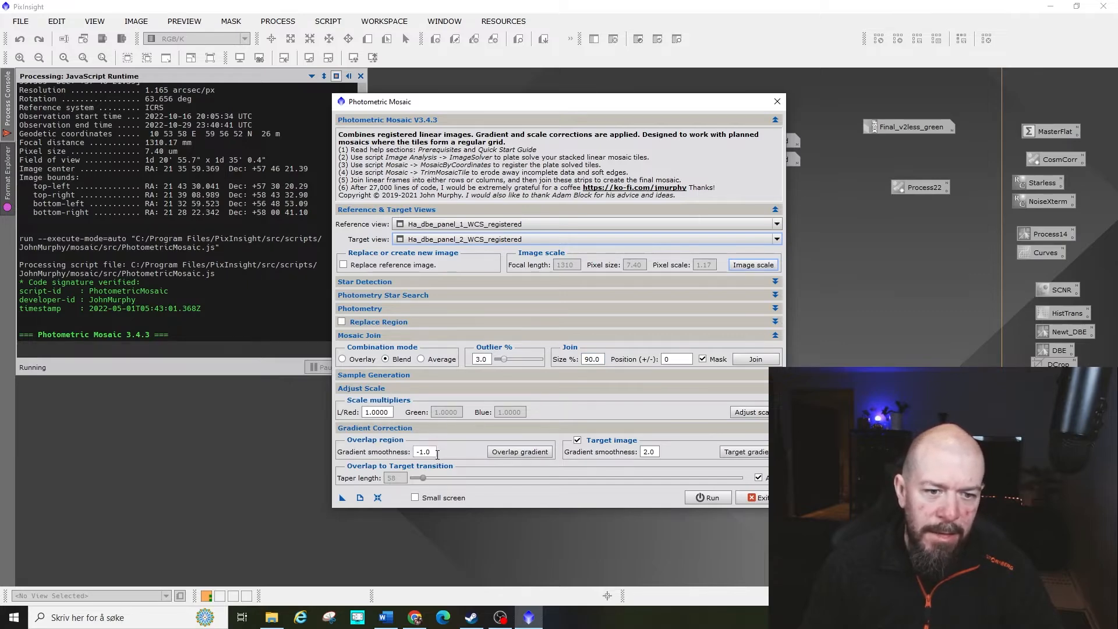
{"action": "left_click", "coordinate": [707, 498]}
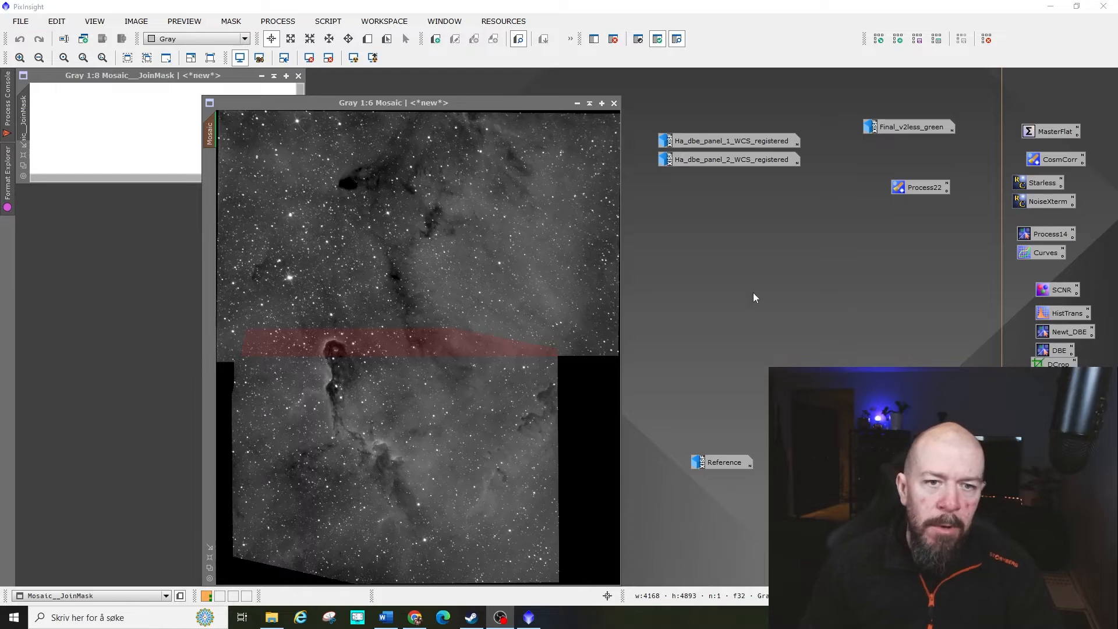
- Move the Mosaic window aside and close the Mosaic__JoinMask image, accepting that its mask reference is broken
{"action": "left_click_drag", "start_coordinate": [473, 102], "coordinate": [433, 94]}
{"action": "left_click", "coordinate": [119, 79]}
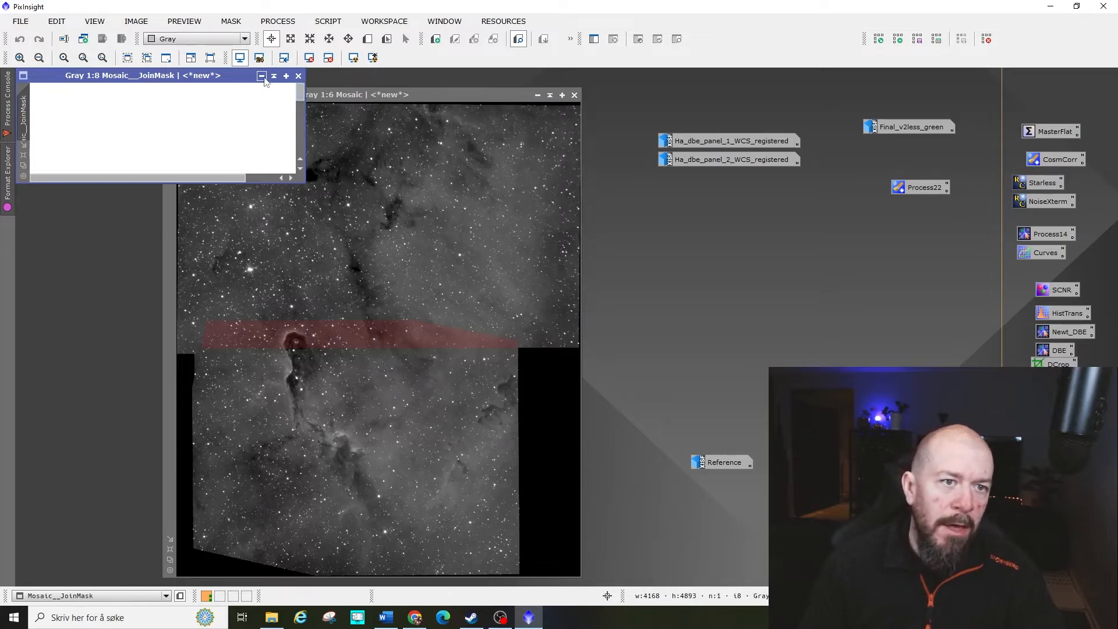
{"action": "left_click", "coordinate": [298, 76]}
{"action": "left_click", "coordinate": [532, 337]}
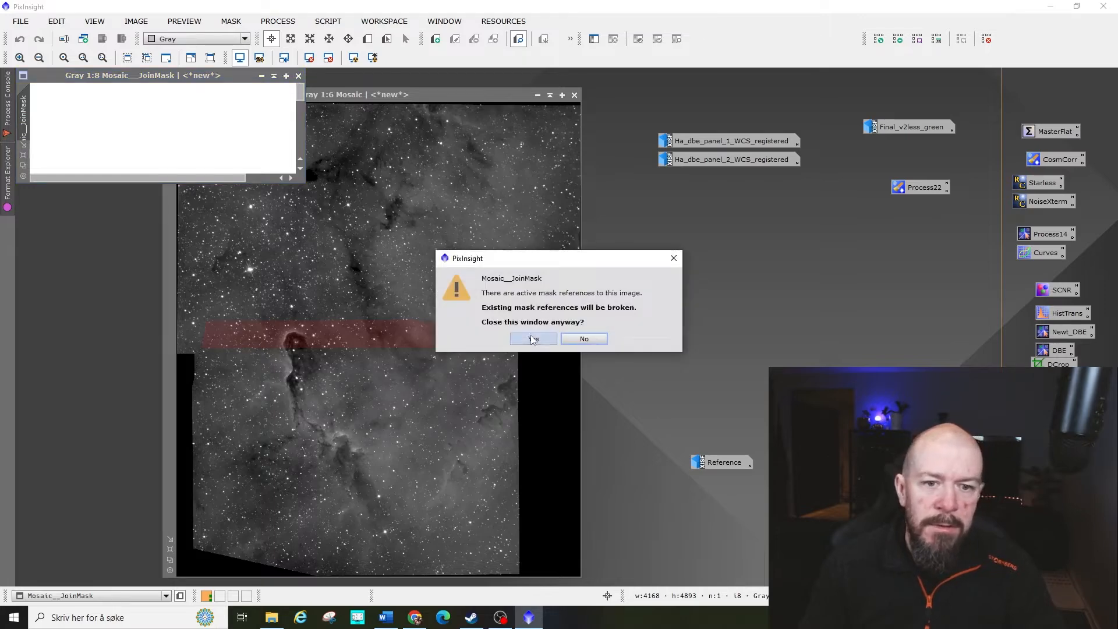
- Examine the blended panel join around the Elephant Trunk in the Ha mosaic at several magnifications, and close the Mosaic image
{"action": "scroll", "coordinate": [393, 340], "scroll_direction": "up", "scroll_amount": 3}
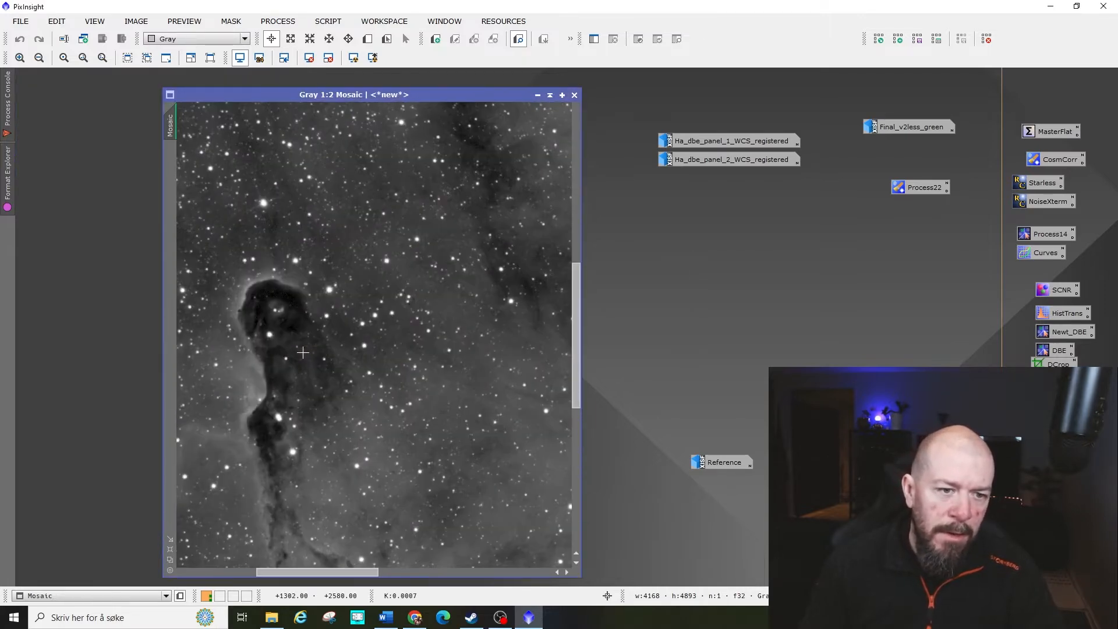
{"action": "key", "text": "space"}
{"action": "left_click_drag", "start_coordinate": [487, 344], "coordinate": [411, 392]}
{"action": "key", "text": "space"}
{"action": "scroll", "coordinate": [412, 393], "scroll_direction": "up", "scroll_amount": 3}
{"action": "scroll", "coordinate": [412, 393], "scroll_direction": "down", "scroll_amount": 7}
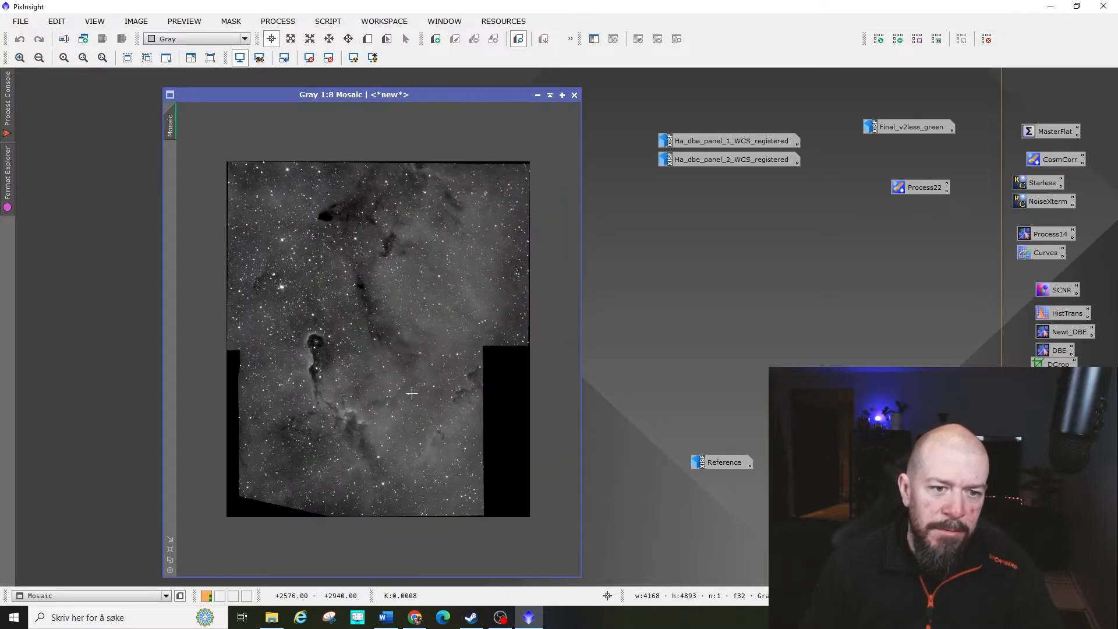
{"action": "scroll", "coordinate": [414, 393], "scroll_direction": "up", "scroll_amount": 1}
{"action": "scroll", "coordinate": [418, 393], "scroll_direction": "down", "scroll_amount": 1}
{"action": "scroll", "coordinate": [418, 393], "scroll_direction": "up", "scroll_amount": 1}
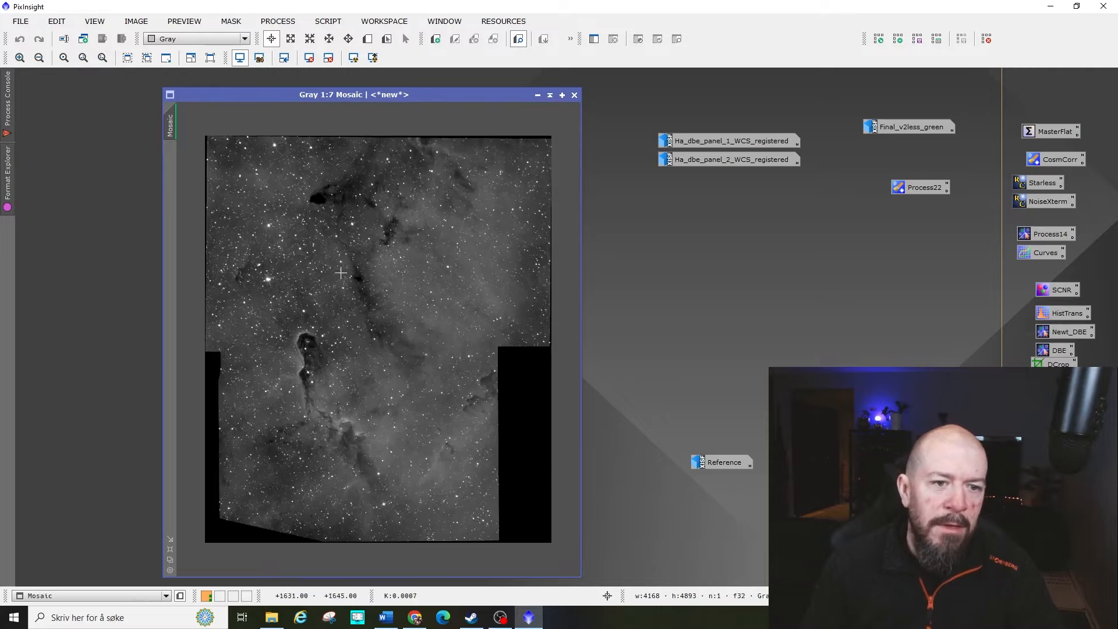
{"action": "left_click", "coordinate": [575, 96]}
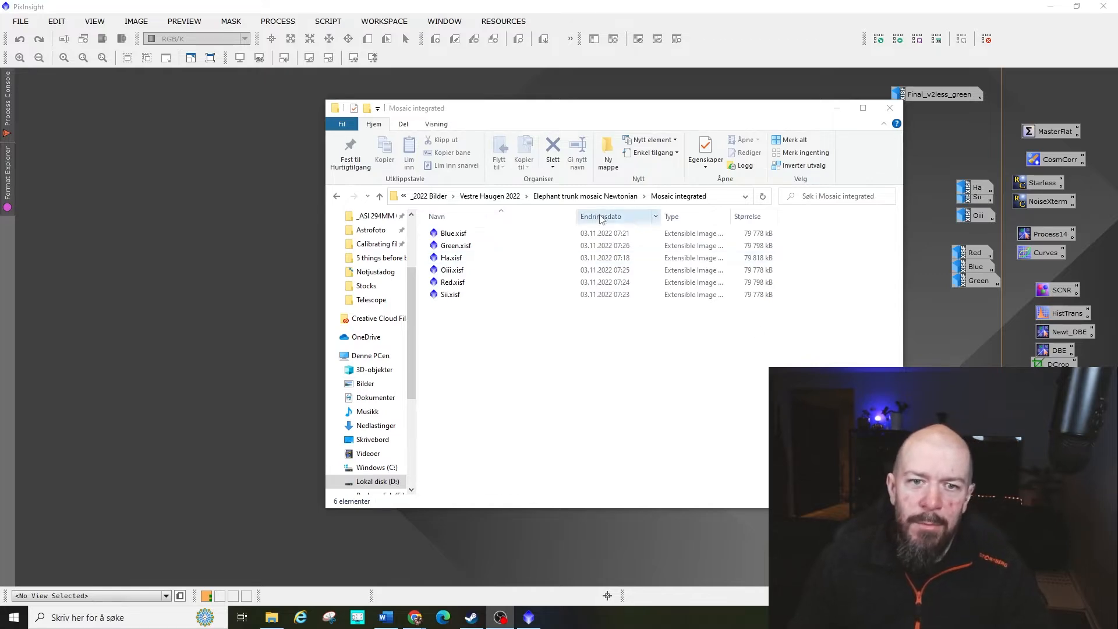
- Review the six integrated mosaic files in the Mosaic integrated folder, and minimize the folder window
{"action": "left_click_drag", "start_coordinate": [485, 322], "coordinate": [495, 294]}
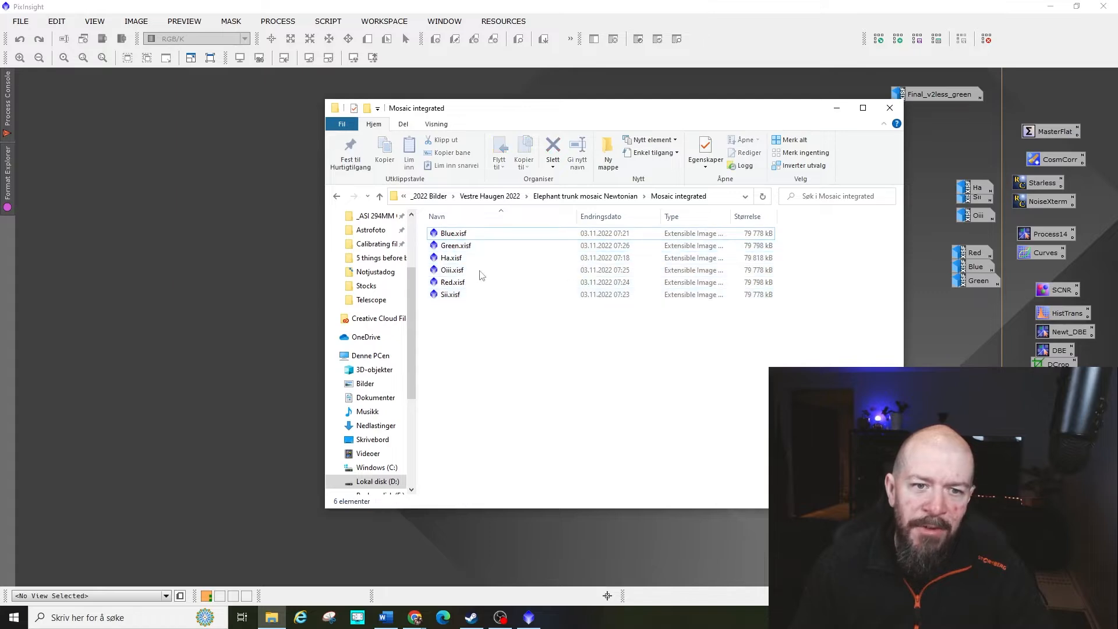
{"action": "left_click_drag", "start_coordinate": [667, 115], "coordinate": [454, 117]}
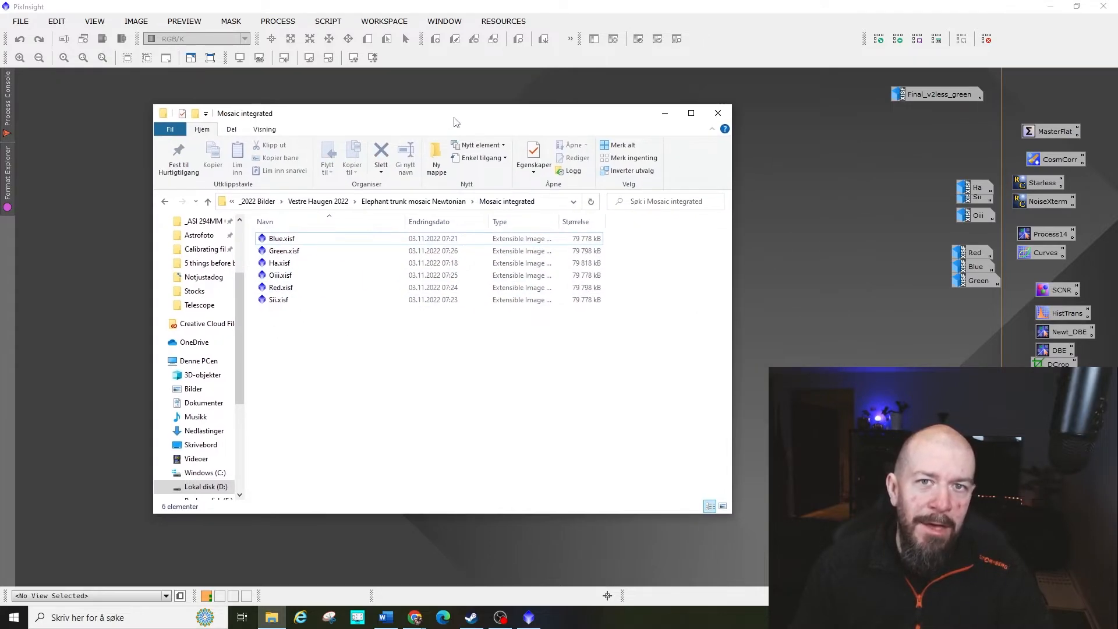
{"action": "left_click_drag", "start_coordinate": [327, 336], "coordinate": [287, 245]}
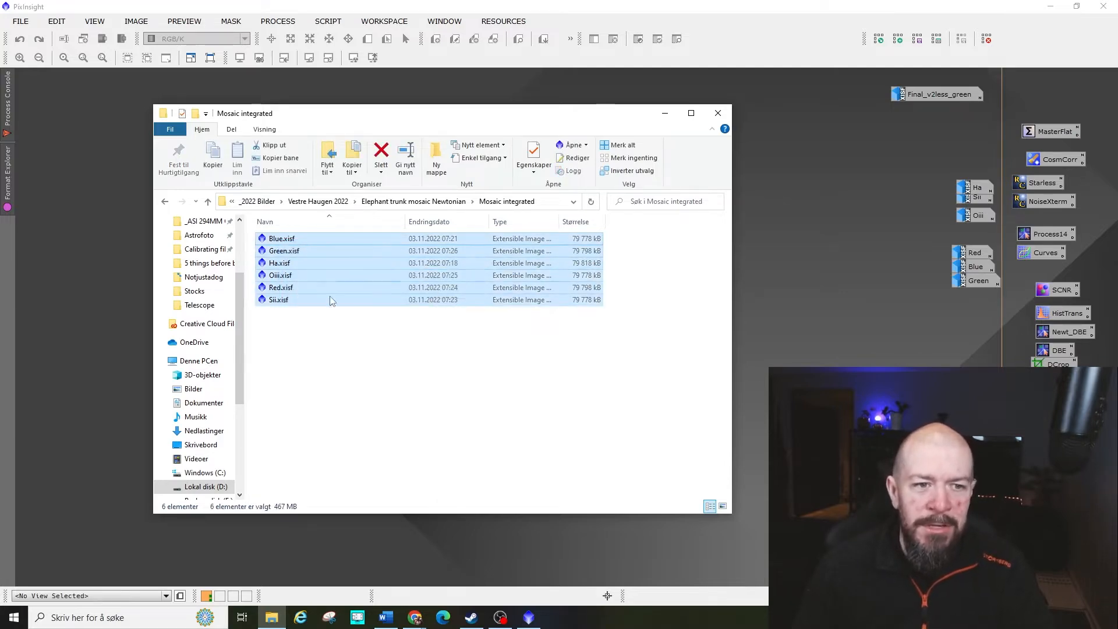
{"action": "left_click", "coordinate": [664, 113]}
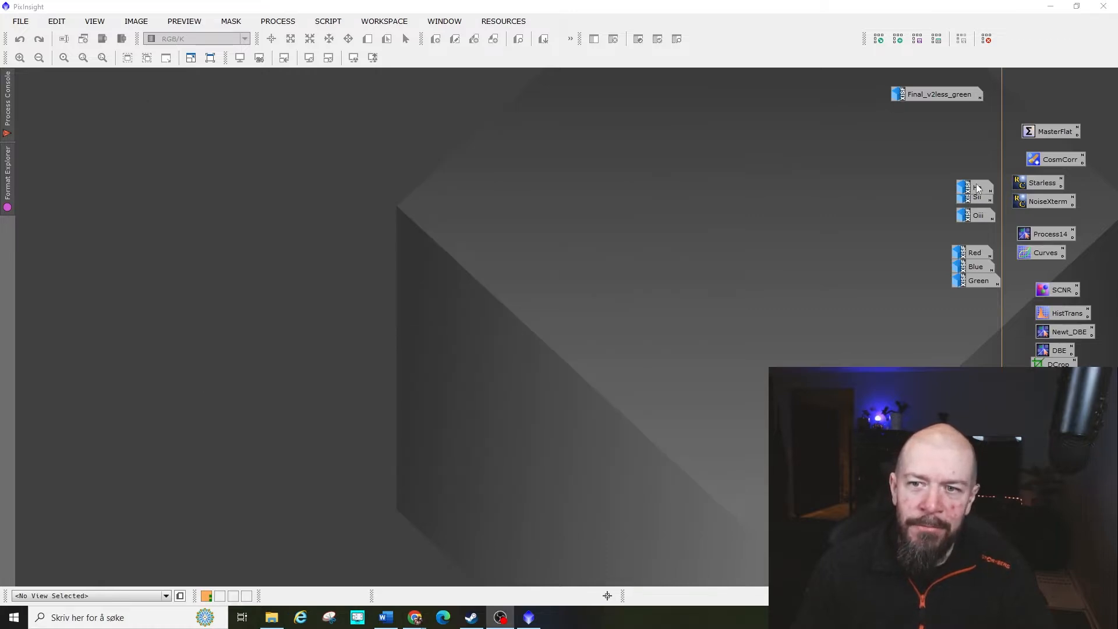
- Open the Ha mosaic, start DynamicCrop on it, and arrange the image and crop dialog apart from each other
{"action": "double_click", "coordinate": [978, 188]}
{"action": "left_click_drag", "start_coordinate": [879, 166], "coordinate": [436, 127]}
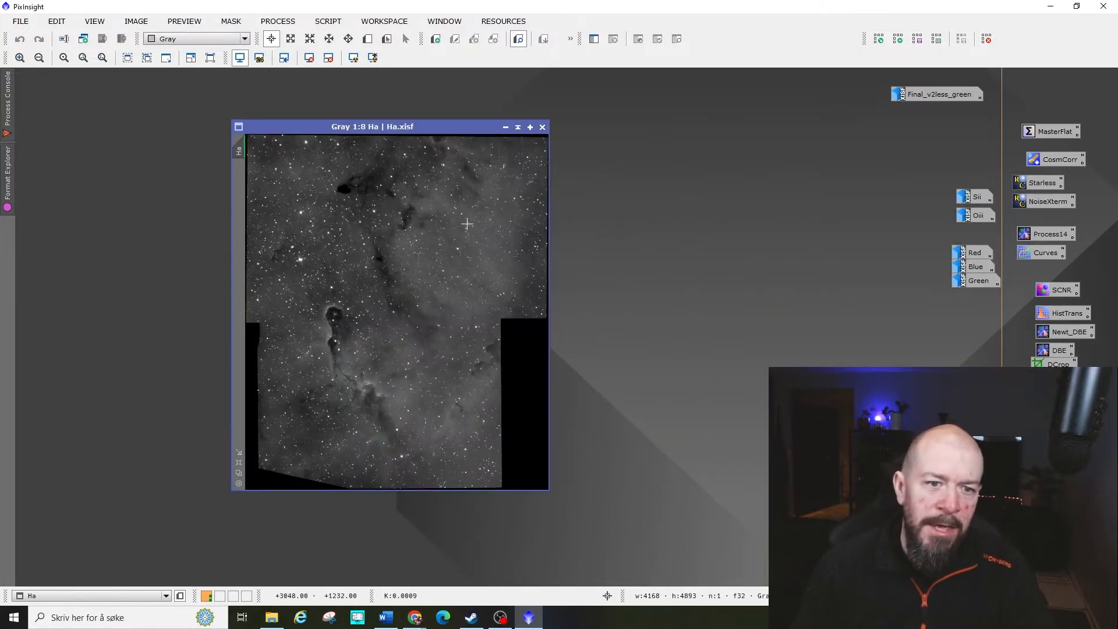
{"action": "double_click", "coordinate": [1055, 363]}
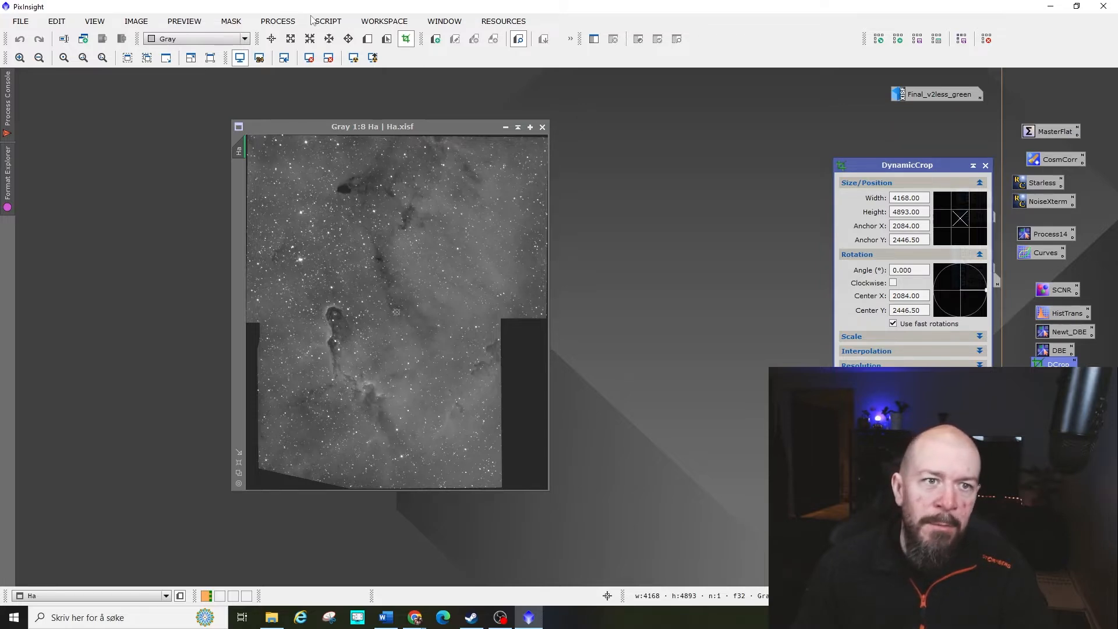
{"action": "left_click", "coordinate": [278, 22]}
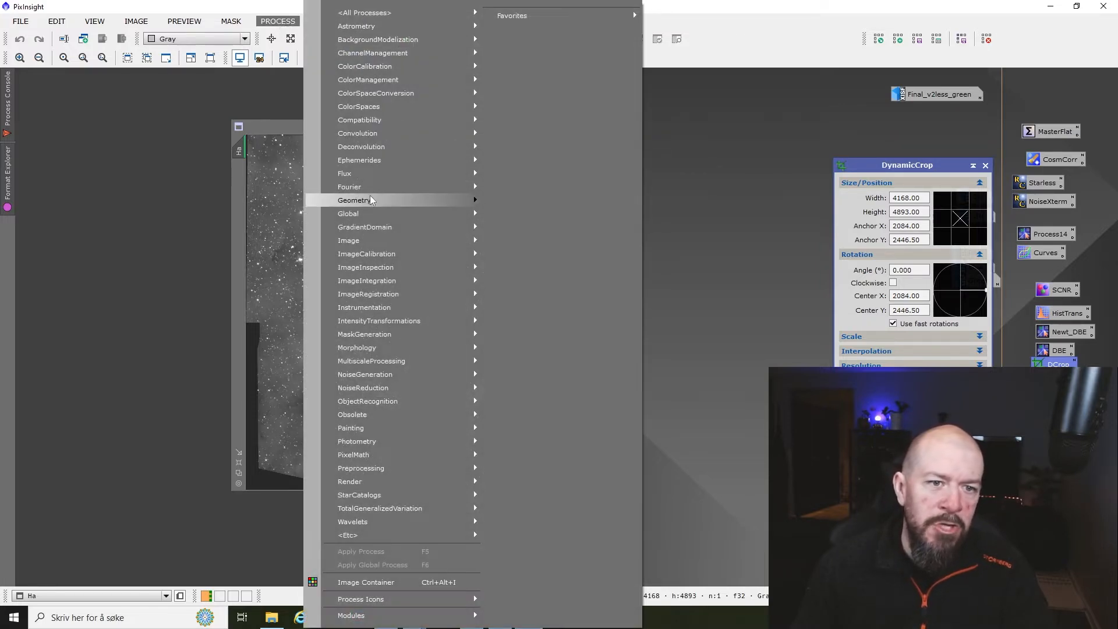
{"action": "mouse_move", "coordinate": [371, 197]}
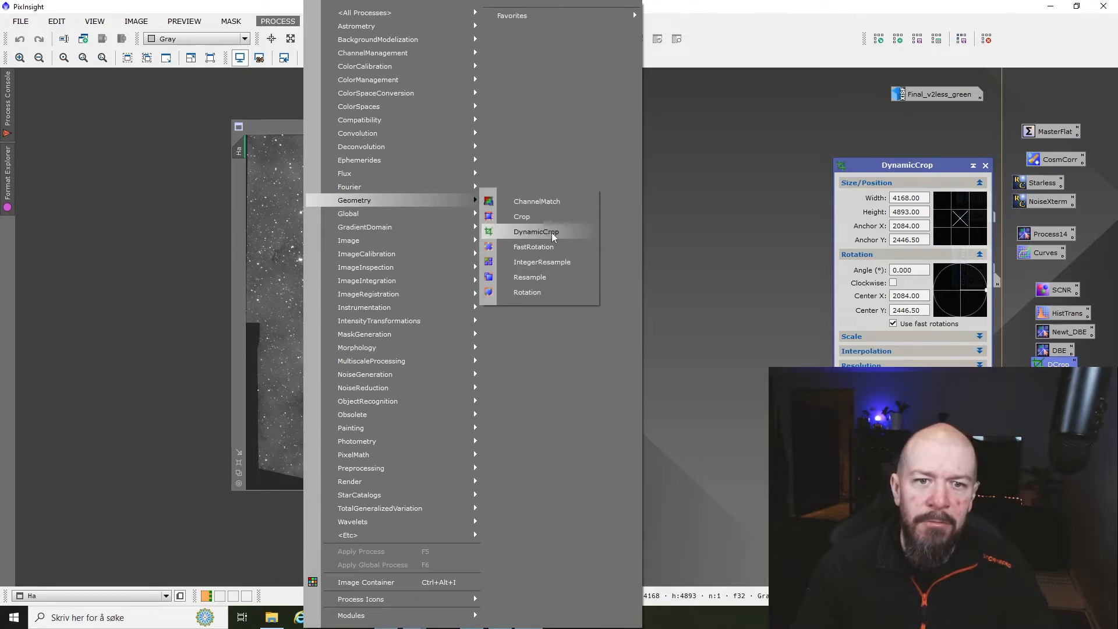
{"action": "left_click_drag", "start_coordinate": [877, 166], "coordinate": [810, 153]}
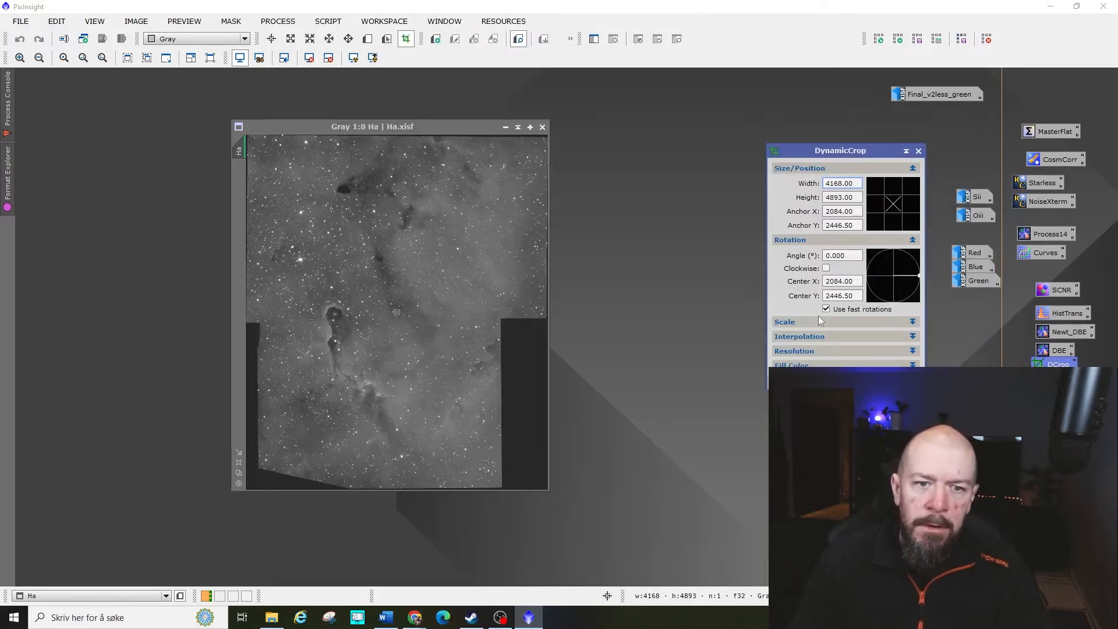
{"action": "scroll", "coordinate": [425, 326], "scroll_direction": "down", "scroll_amount": 1}
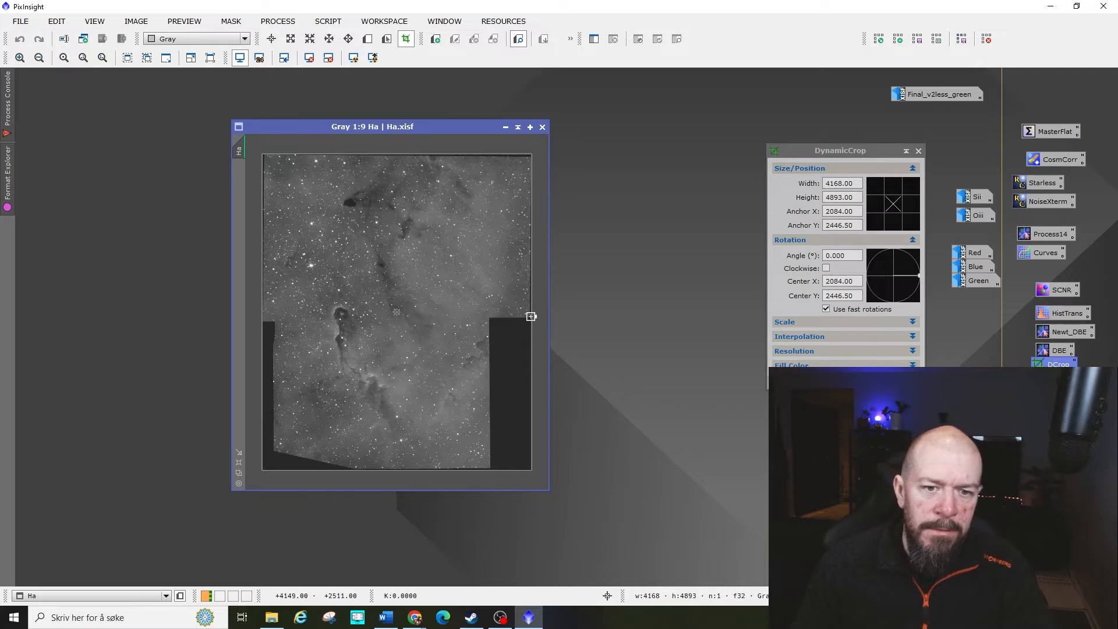
- Shrink the crop frame on the Ha mosaic to about 3250 × 4497 pixels, excluding the black borders on all four sides
{"action": "left_click_drag", "start_coordinate": [531, 316], "coordinate": [486, 317]}
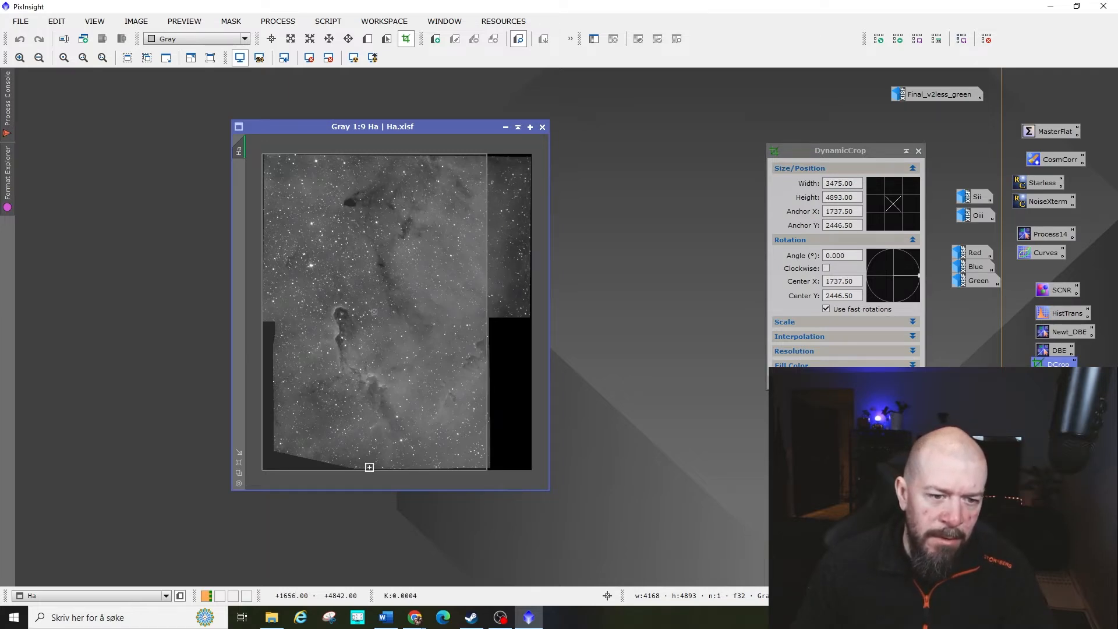
{"action": "left_click_drag", "start_coordinate": [370, 469], "coordinate": [375, 448]}
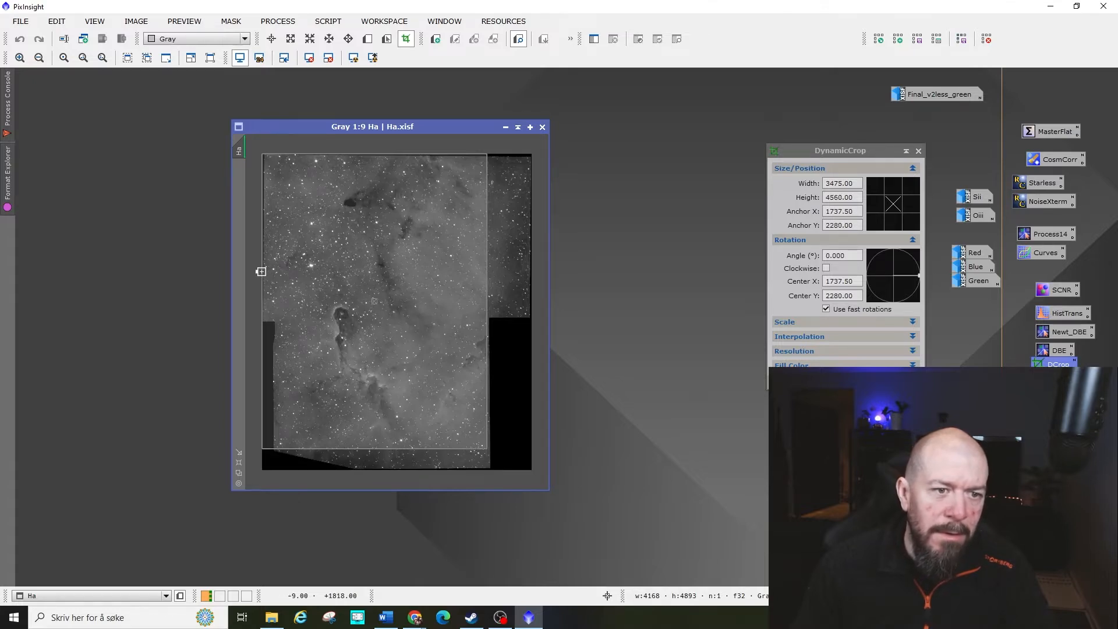
{"action": "left_click_drag", "start_coordinate": [262, 271], "coordinate": [277, 273]}
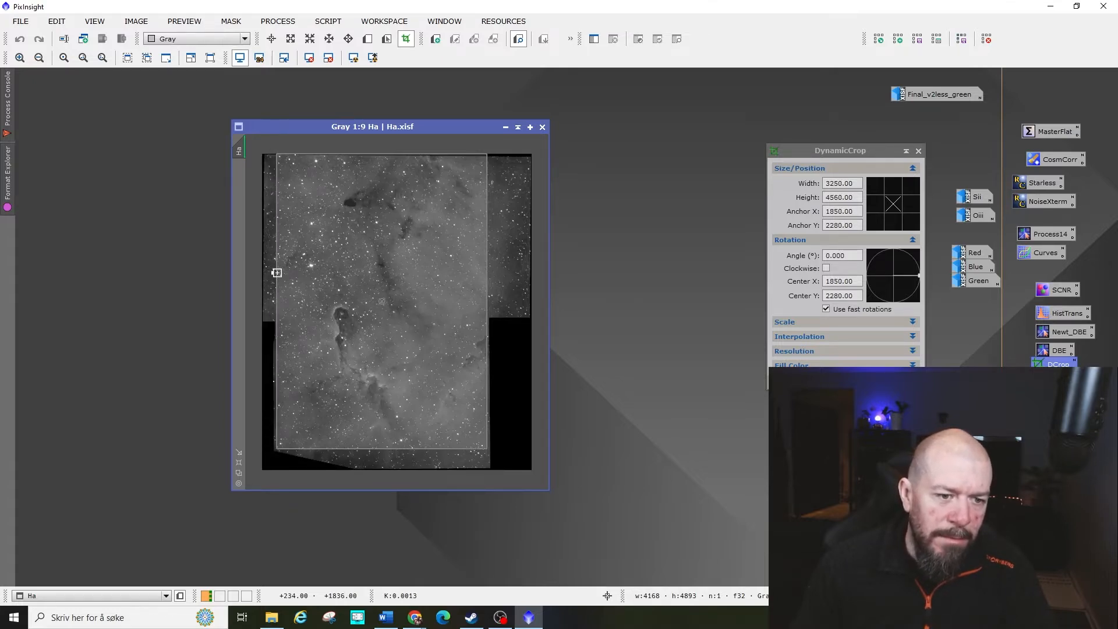
{"action": "left_click_drag", "start_coordinate": [381, 154], "coordinate": [382, 158]}
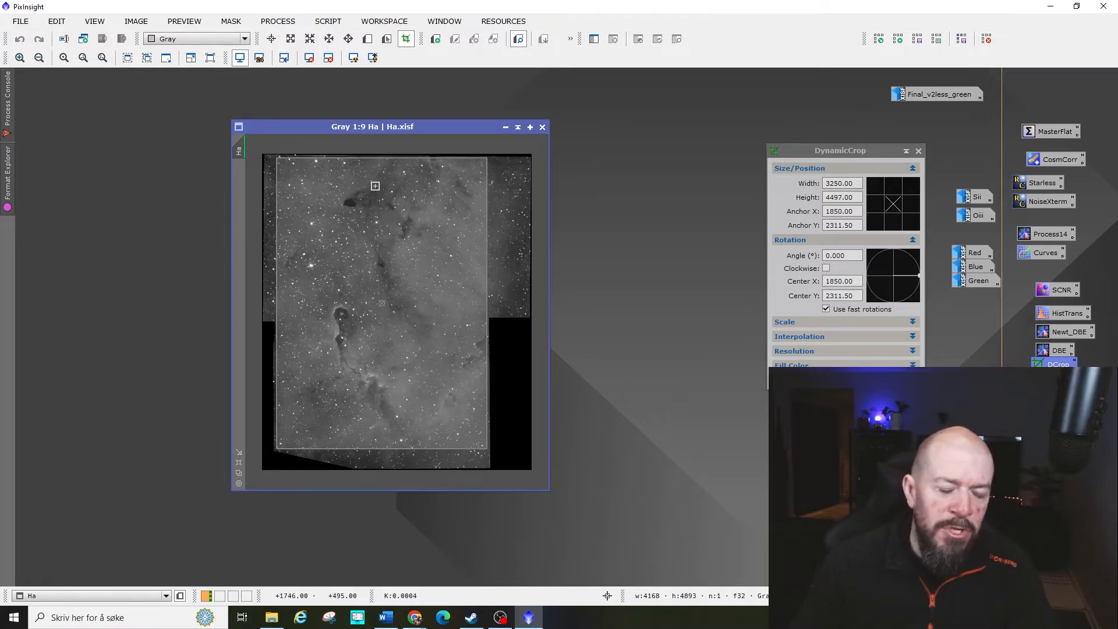
- Move the Ha image aside and open the Sii, Oiii, Red, Blue and Green mosaics from their icons
{"action": "left_click_drag", "start_coordinate": [392, 130], "coordinate": [291, 125]}
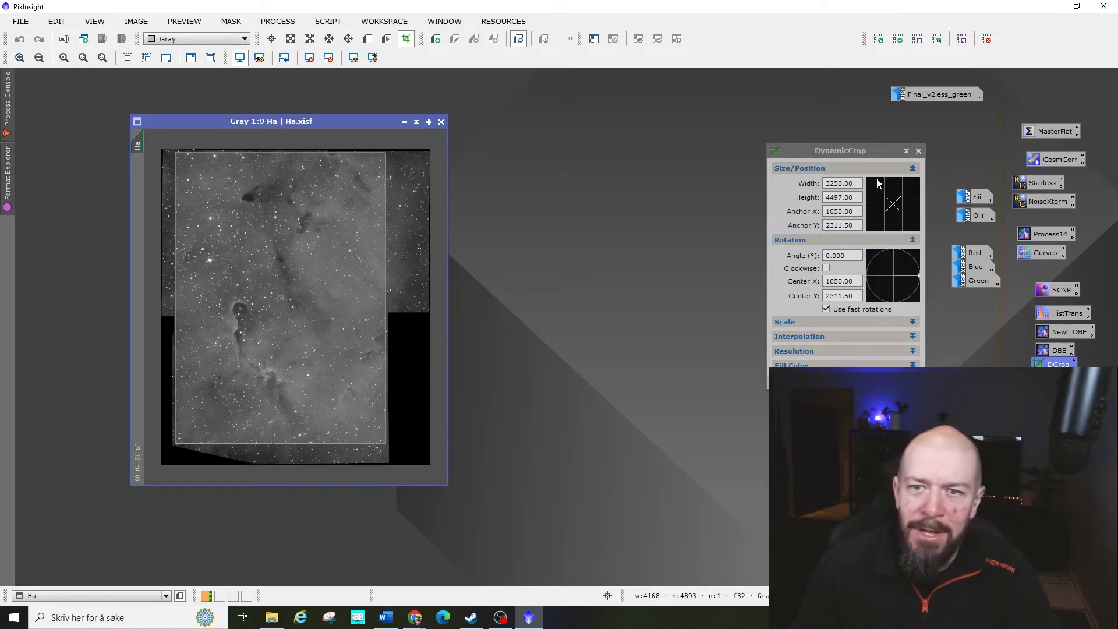
{"action": "double_click", "coordinate": [977, 197]}
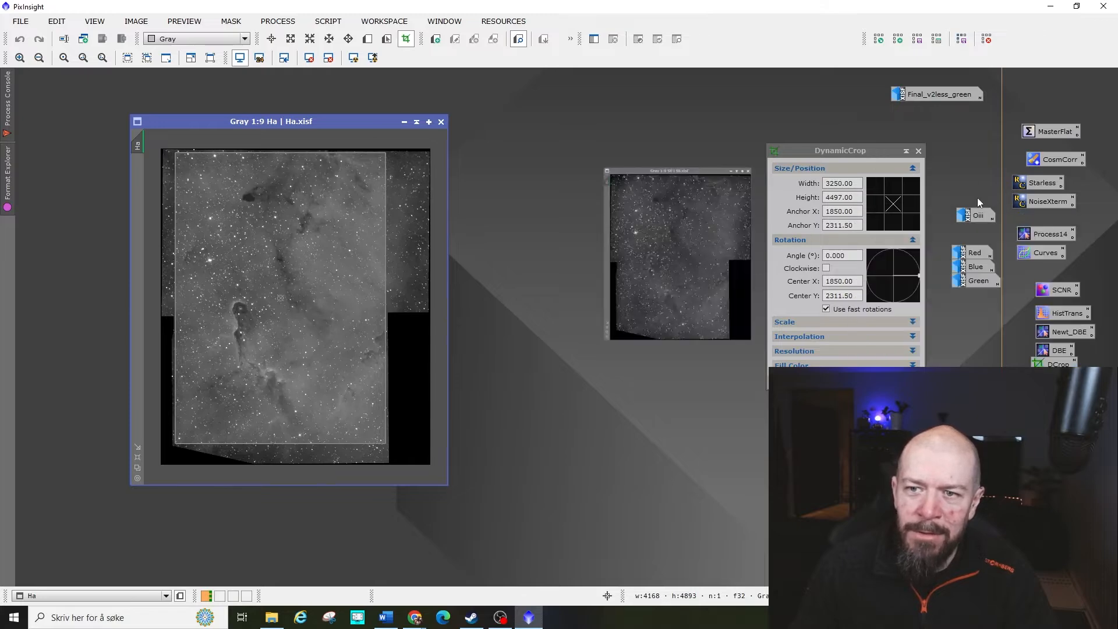
{"action": "double_click", "coordinate": [976, 215]}
{"action": "double_click", "coordinate": [974, 256]}
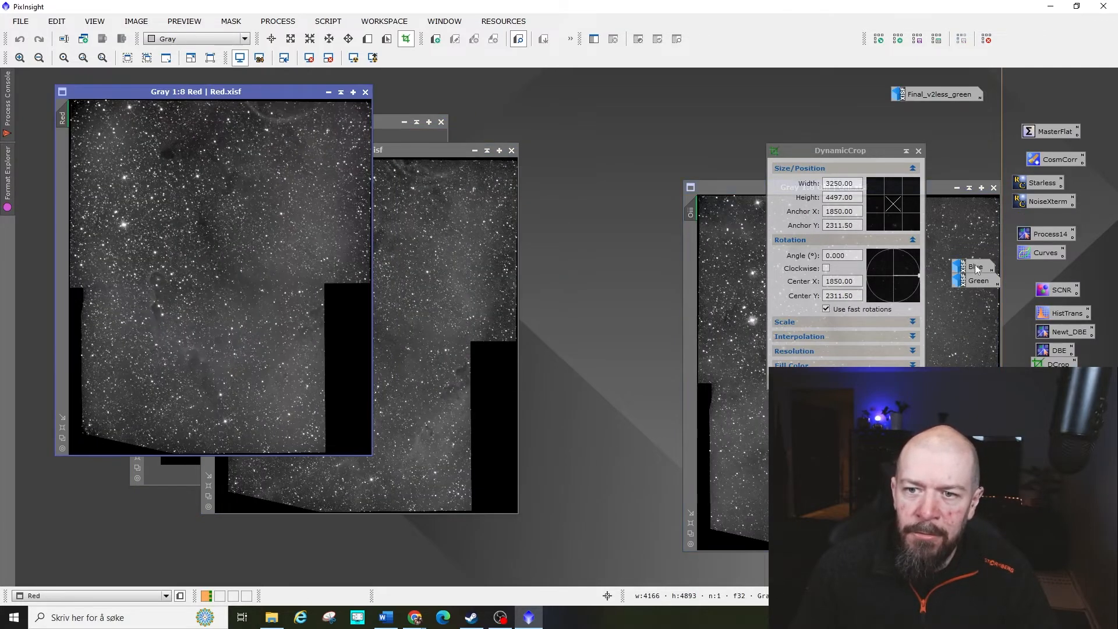
{"action": "double_click", "coordinate": [976, 266]}
{"action": "double_click", "coordinate": [978, 280]}
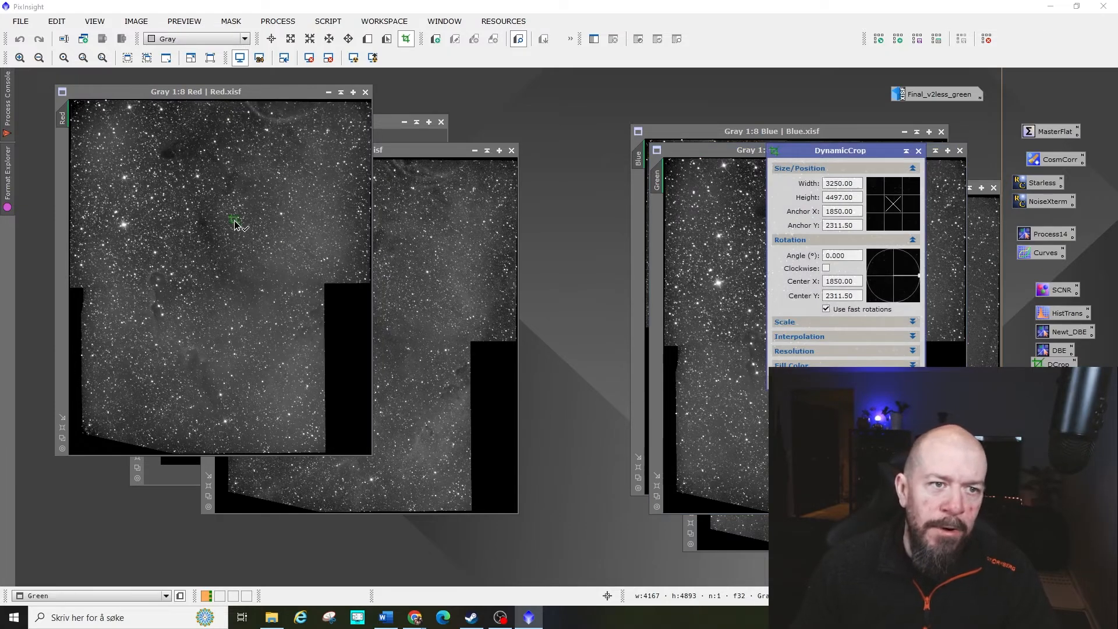
- Apply the same DynamicCrop settings to the Red and Sii mosaics, accepting deletion of their astrometric solutions, and iconize both images
{"action": "left_click_drag", "start_coordinate": [236, 225], "coordinate": [235, 222]}
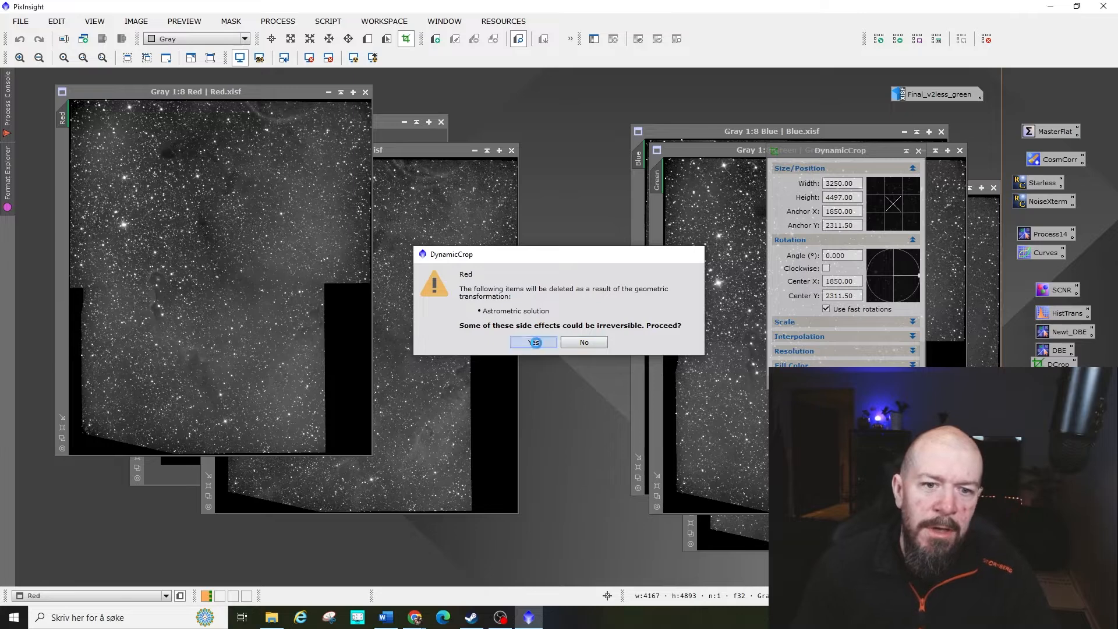
{"action": "left_click", "coordinate": [534, 342]}
{"action": "left_click", "coordinate": [328, 92]}
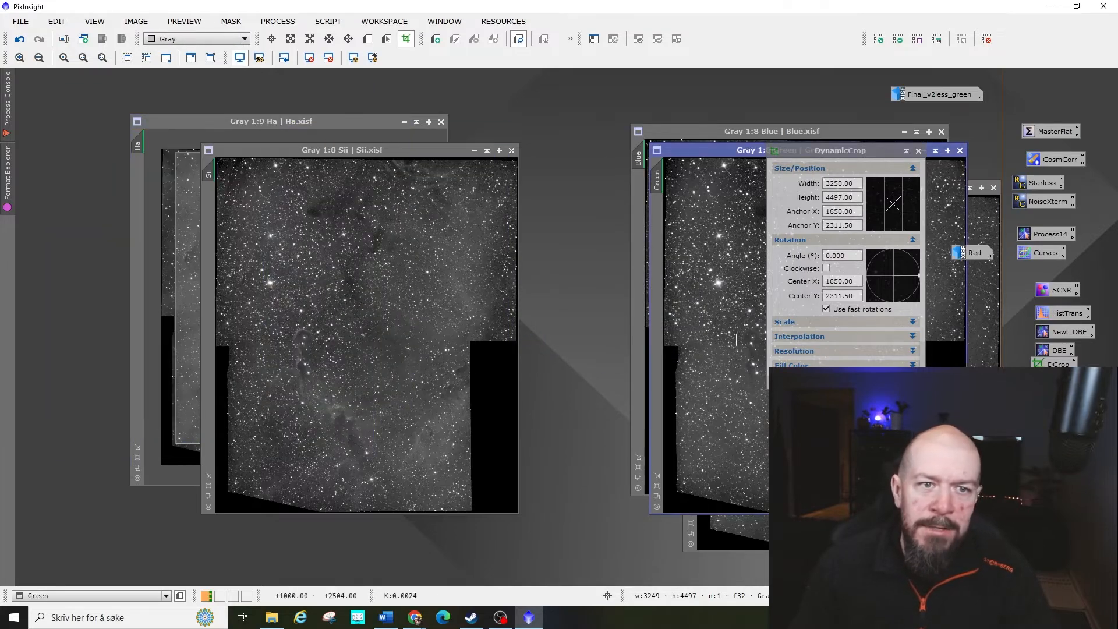
{"action": "left_click_drag", "start_coordinate": [774, 382], "coordinate": [361, 326]}
{"action": "left_click", "coordinate": [534, 342]}
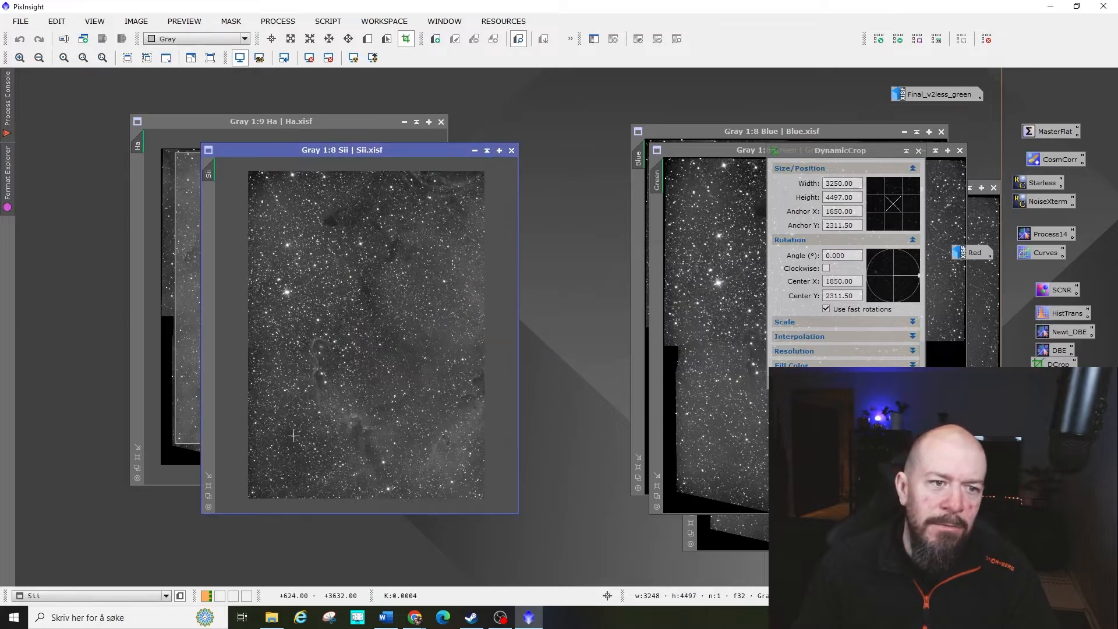
{"action": "left_click", "coordinate": [474, 151]}
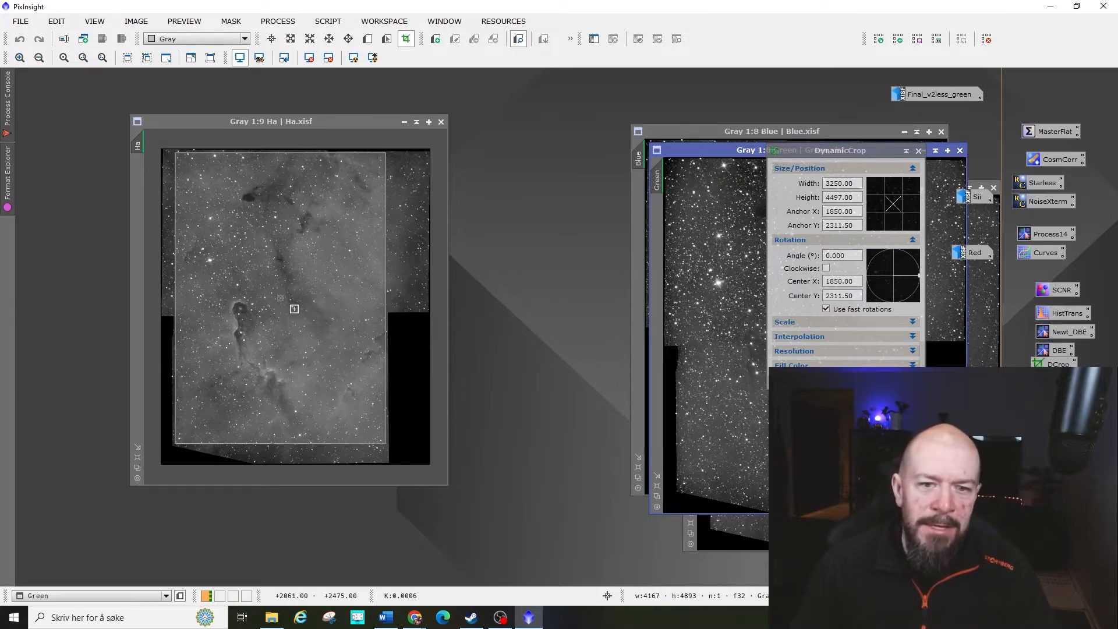
- Apply the same DynamicCrop settings to the Green and Blue mosaics, accepting deletion of their astrometric solutions, and iconize both images
{"action": "left_click_drag", "start_coordinate": [774, 382], "coordinate": [713, 428]}
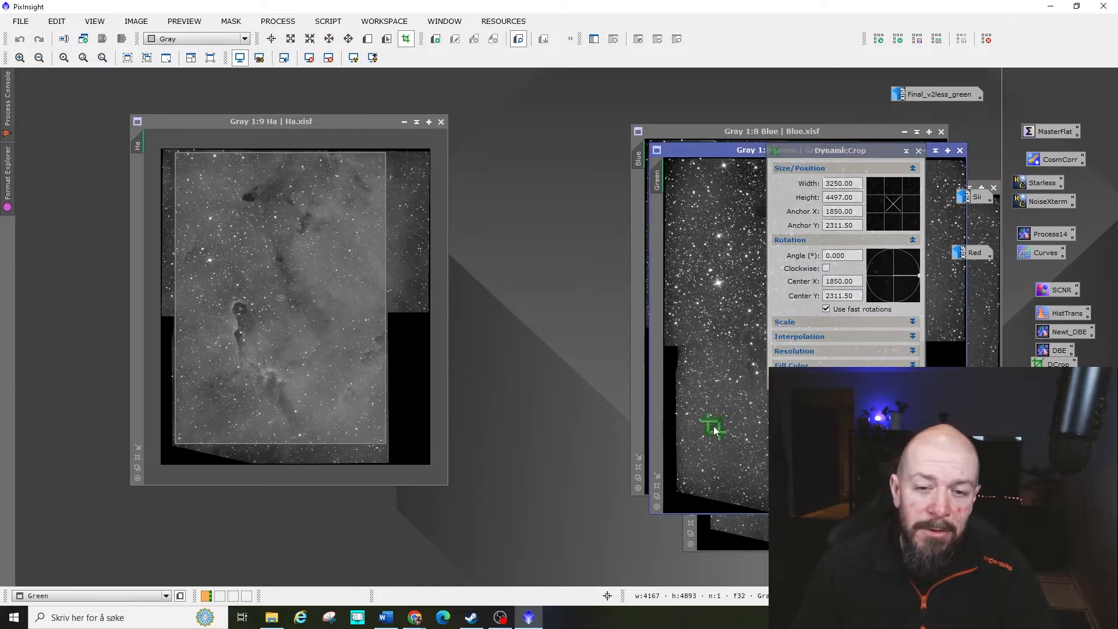
{"action": "left_click", "coordinate": [539, 345]}
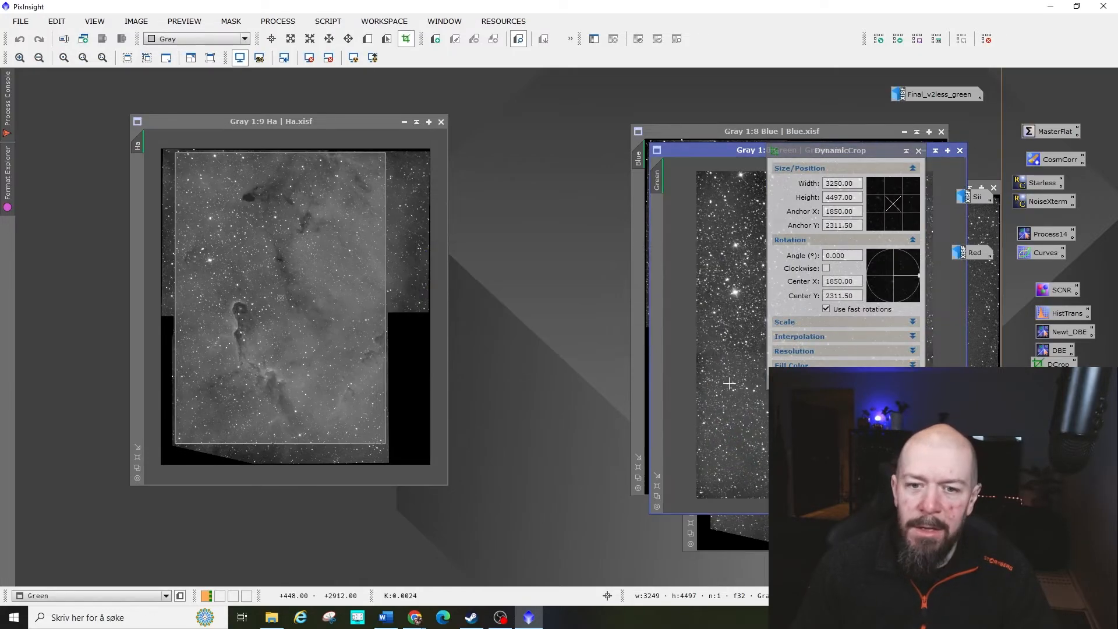
{"action": "left_click_drag", "start_coordinate": [848, 148], "coordinate": [805, 160]}
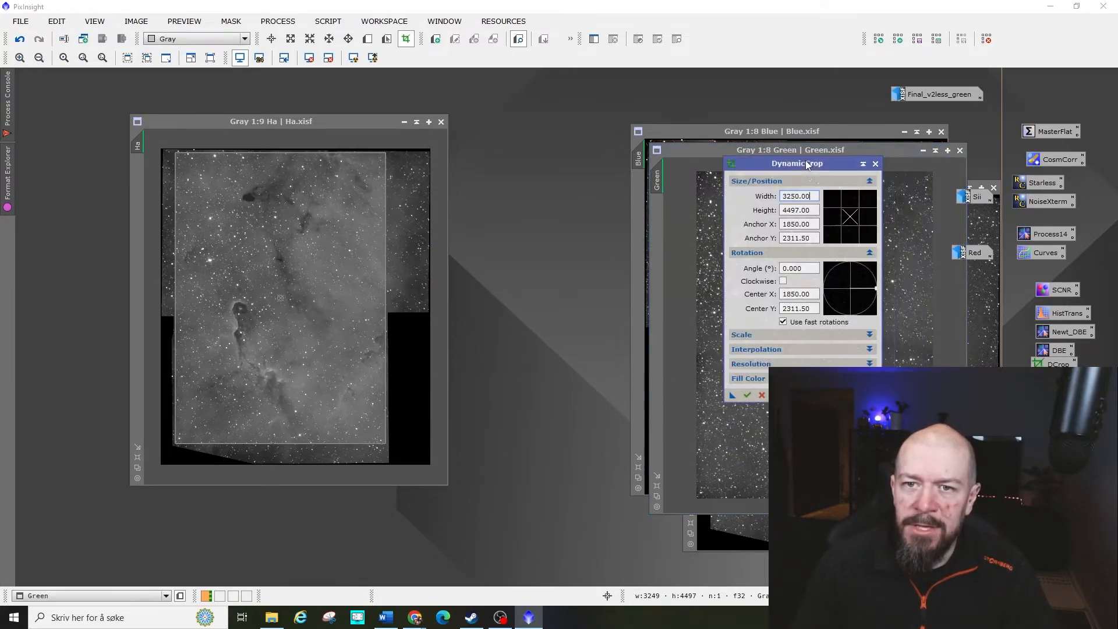
{"action": "left_click", "coordinate": [922, 151]}
{"action": "left_click_drag", "start_coordinate": [732, 396], "coordinate": [690, 440]}
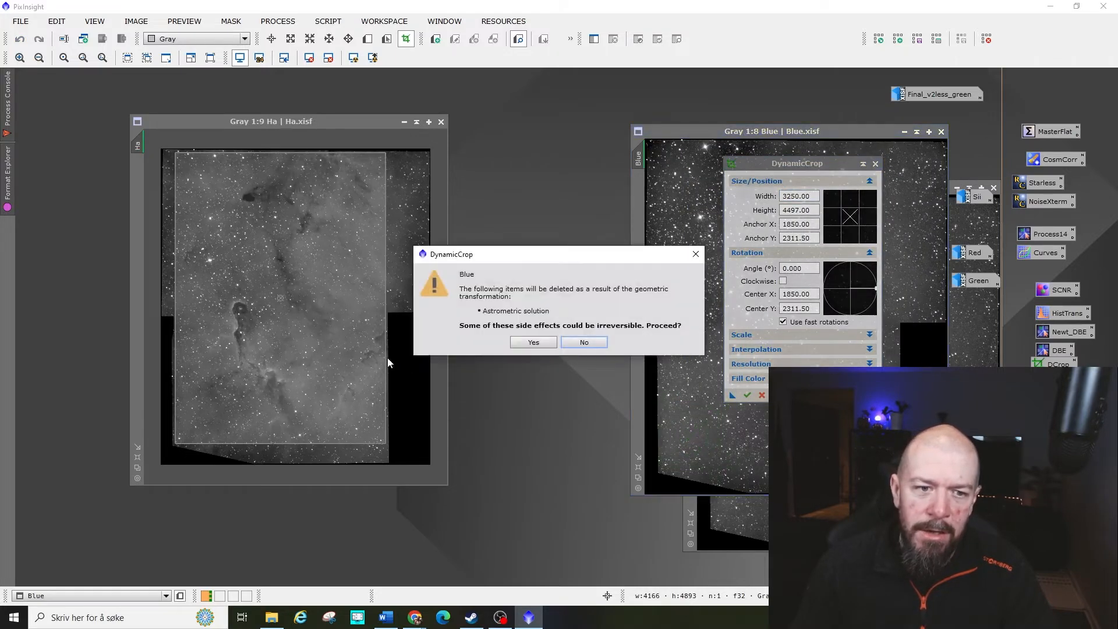
{"action": "left_click", "coordinate": [542, 344]}
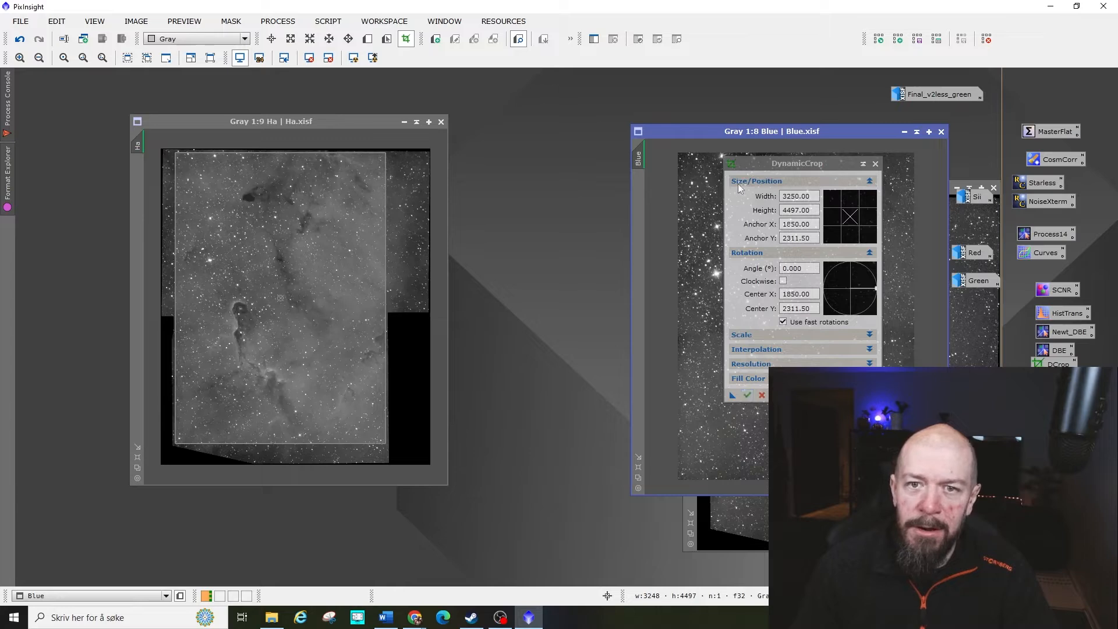
{"action": "left_click", "coordinate": [904, 132]}
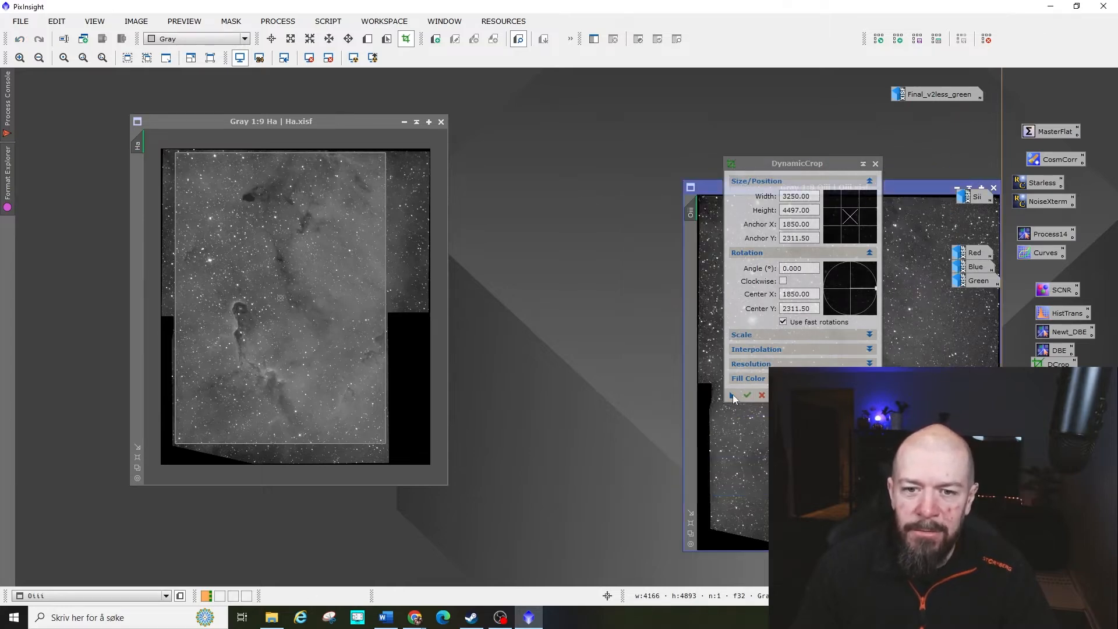
- Apply the same DynamicCrop settings to the Oiii mosaic, accepting deletion of its astrometric solution, and iconize the image
{"action": "left_click_drag", "start_coordinate": [733, 396], "coordinate": [740, 460]}
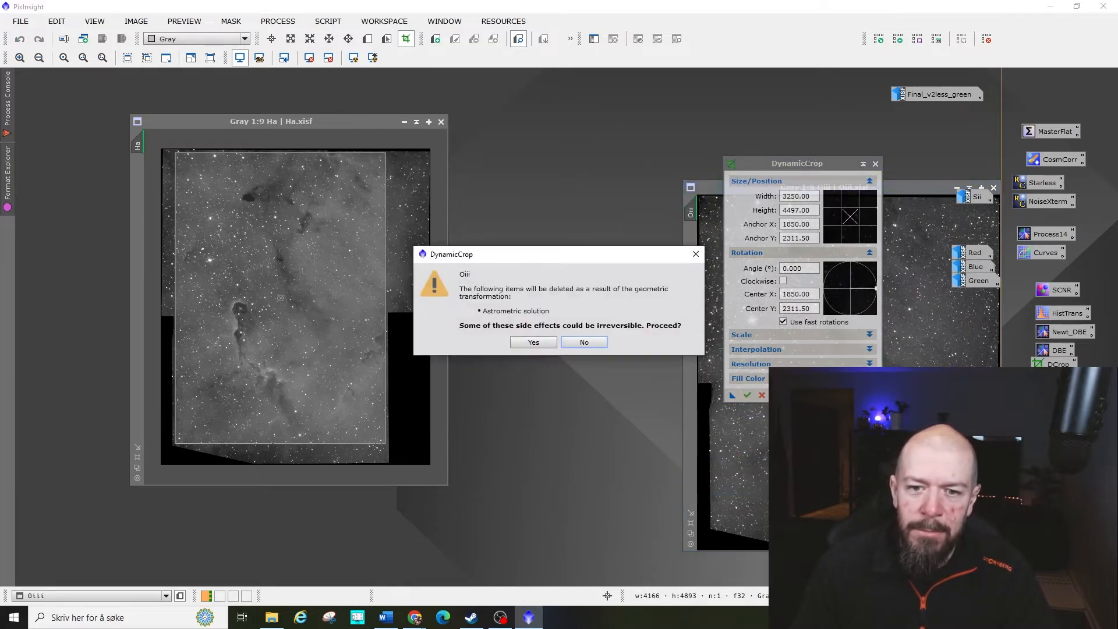
{"action": "left_click", "coordinate": [541, 344]}
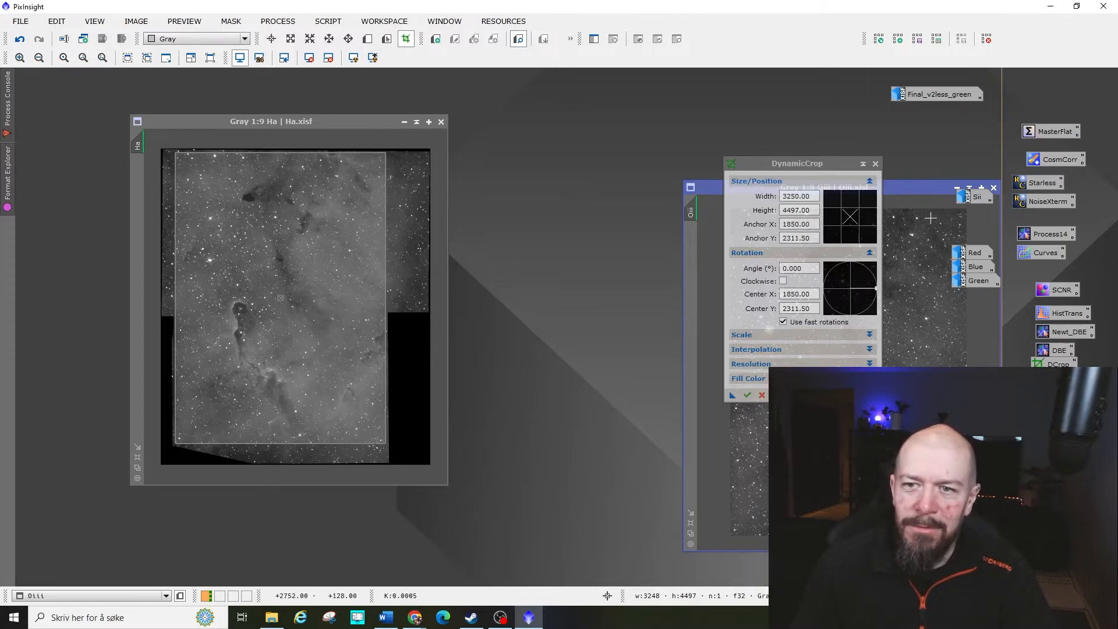
{"action": "left_click_drag", "start_coordinate": [918, 194], "coordinate": [916, 182]}
{"action": "left_click", "coordinate": [957, 176]}
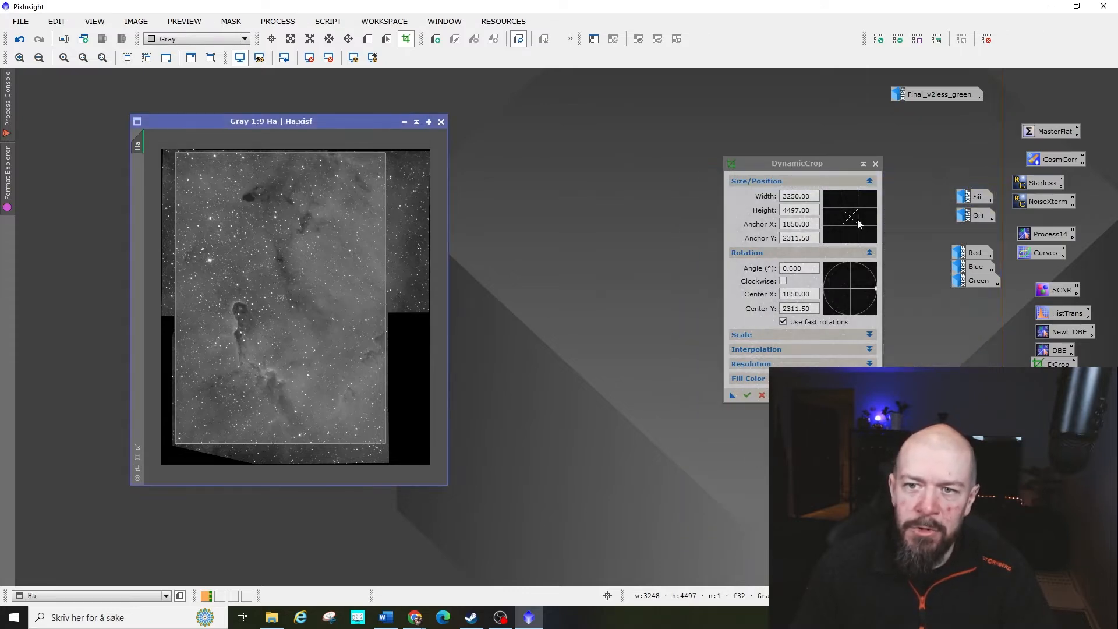
- Execute the crop on the Ha mosaic itself, close DynamicCrop, and move the Ha image nearer the workspace centre
{"action": "left_click", "coordinate": [732, 395]}
{"action": "key", "text": "Return"}
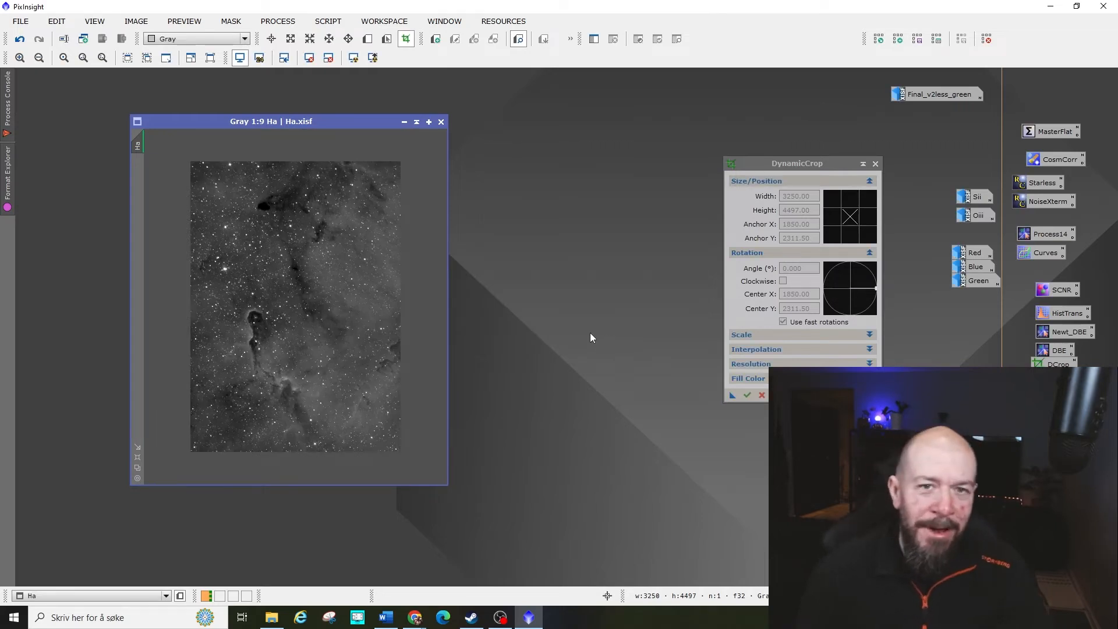
{"action": "left_click", "coordinate": [875, 164]}
{"action": "left_click_drag", "start_coordinate": [377, 122], "coordinate": [447, 116]}
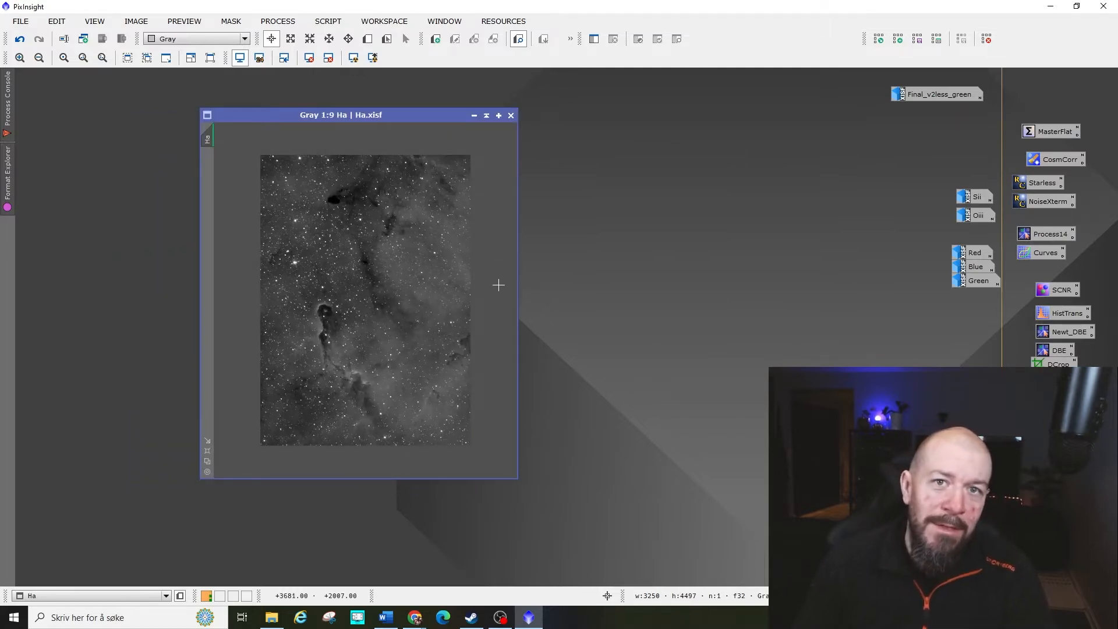
- Examine the cropped Ha mosaic's stars and background for seams and noise, both close up and as a whole
{"action": "scroll", "coordinate": [498, 284], "scroll_direction": "up", "scroll_amount": 6}
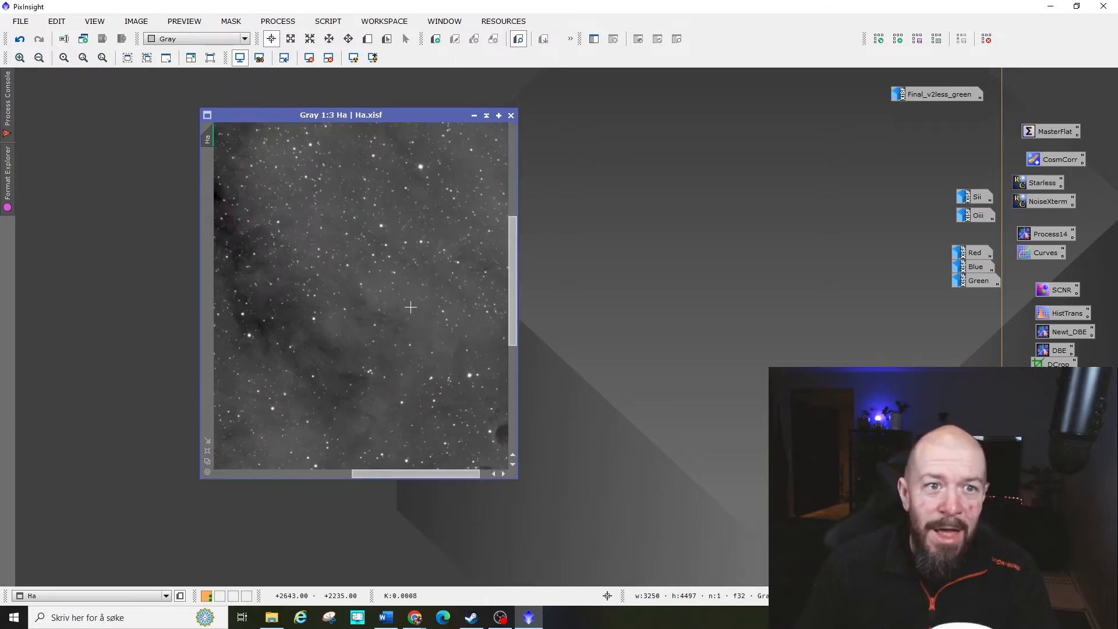
{"action": "left_click_drag", "start_coordinate": [516, 479], "coordinate": [645, 546]}
{"action": "scroll", "coordinate": [476, 316], "scroll_direction": "up", "scroll_amount": 1}
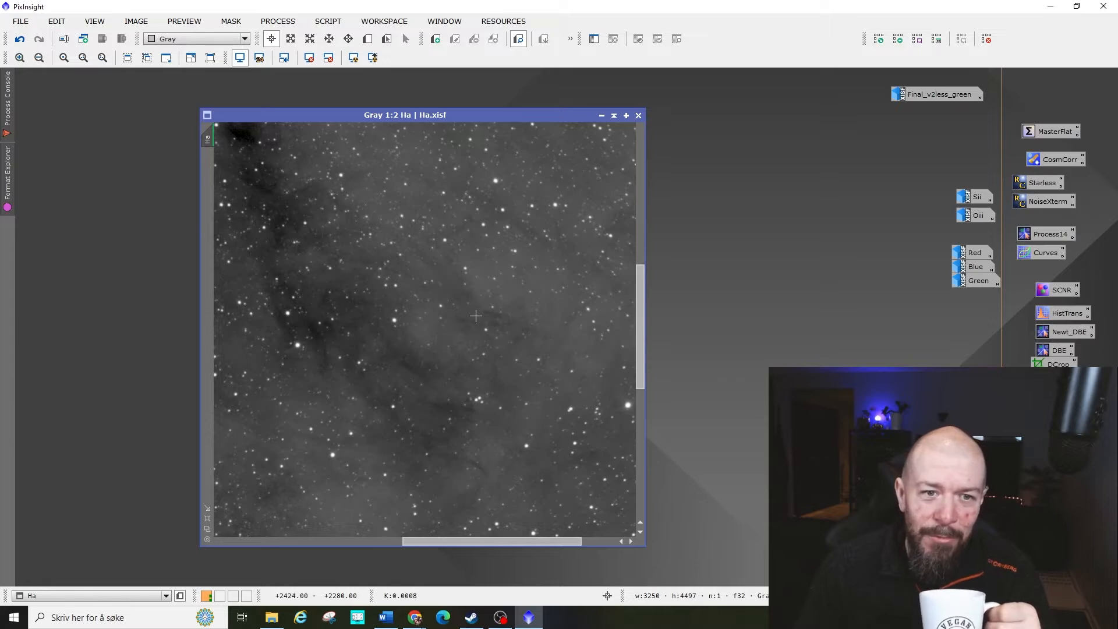
{"action": "scroll", "coordinate": [476, 316], "scroll_direction": "up", "scroll_amount": 1}
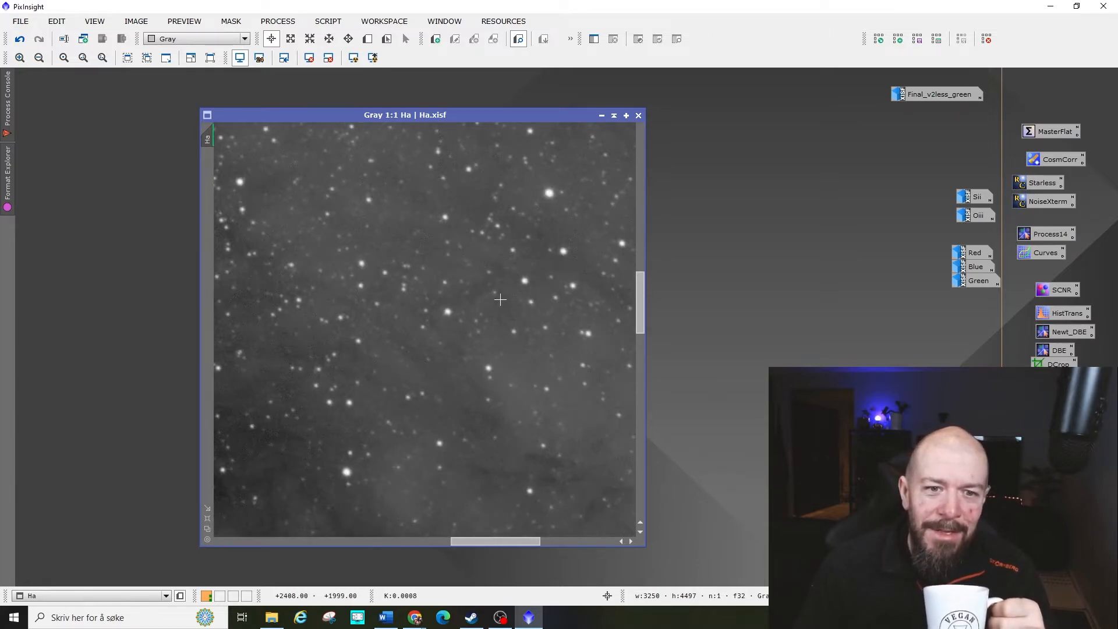
{"action": "left_click_drag", "start_coordinate": [641, 292], "coordinate": [642, 269]}
{"action": "scroll", "coordinate": [457, 275], "scroll_direction": "down", "scroll_amount": 1}
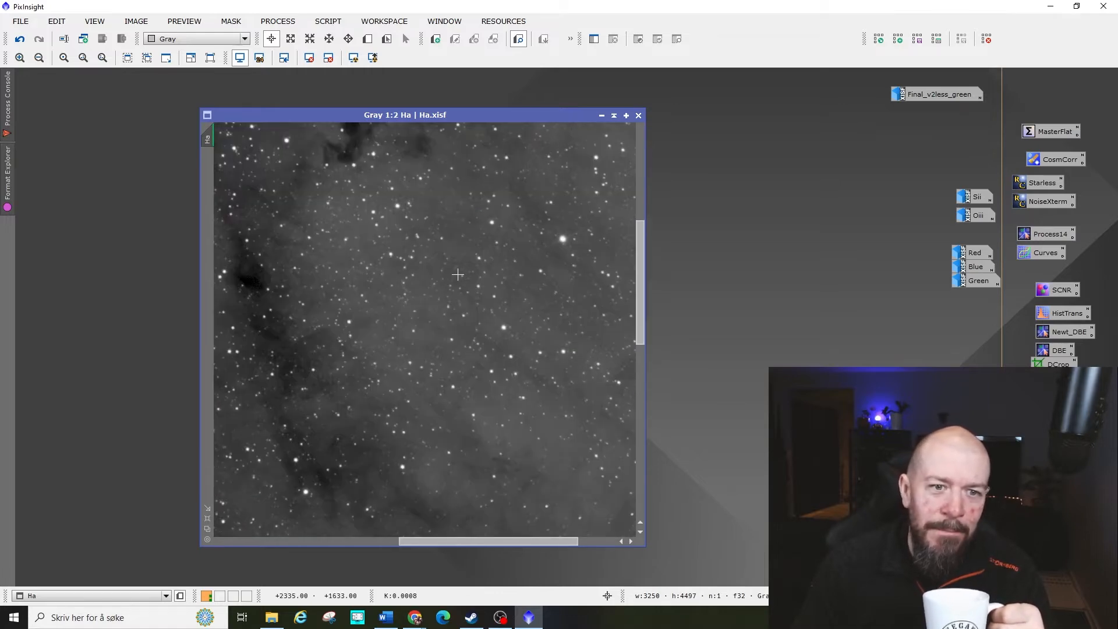
{"action": "scroll", "coordinate": [457, 274], "scroll_direction": "down", "scroll_amount": 2}
{"action": "scroll", "coordinate": [494, 305], "scroll_direction": "down", "scroll_amount": 2}
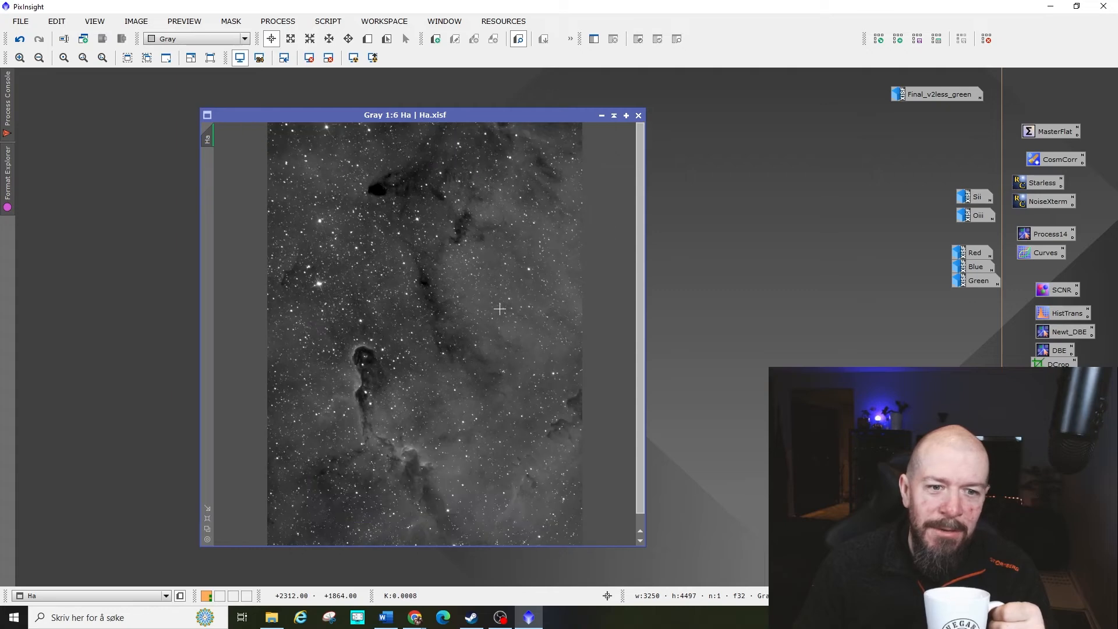
{"action": "scroll", "coordinate": [499, 309], "scroll_direction": "up", "scroll_amount": 3}
{"action": "scroll", "coordinate": [500, 308], "scroll_direction": "up", "scroll_amount": 2}
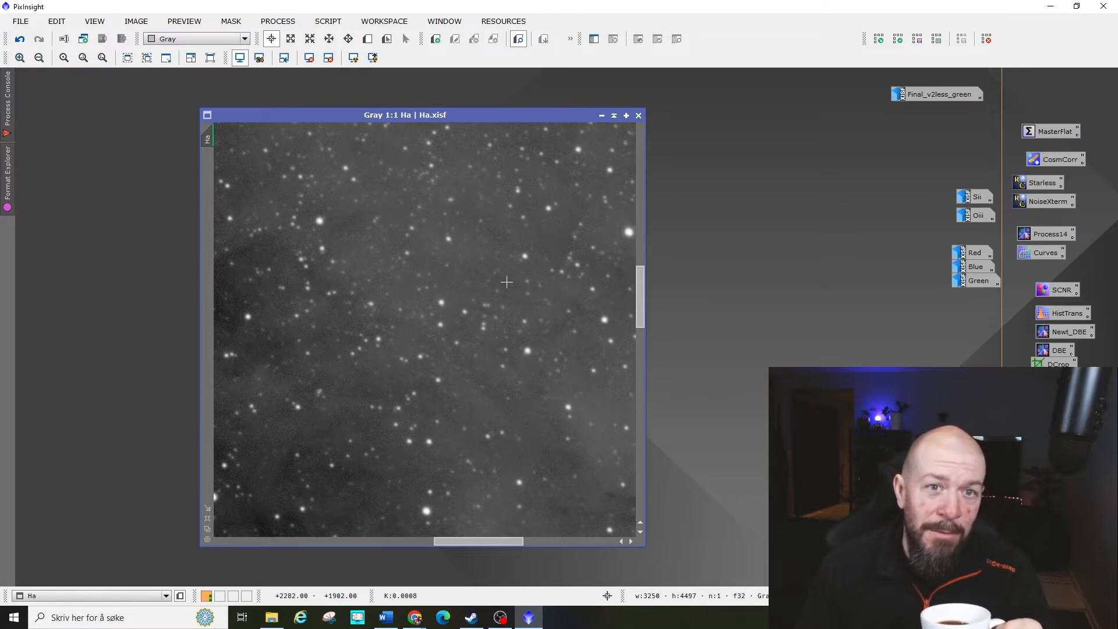
{"action": "scroll", "coordinate": [492, 334], "scroll_direction": "up", "scroll_amount": 1}
{"action": "scroll", "coordinate": [493, 337], "scroll_direction": "down", "scroll_amount": 1}
{"action": "scroll", "coordinate": [493, 337], "scroll_direction": "down", "scroll_amount": 5}
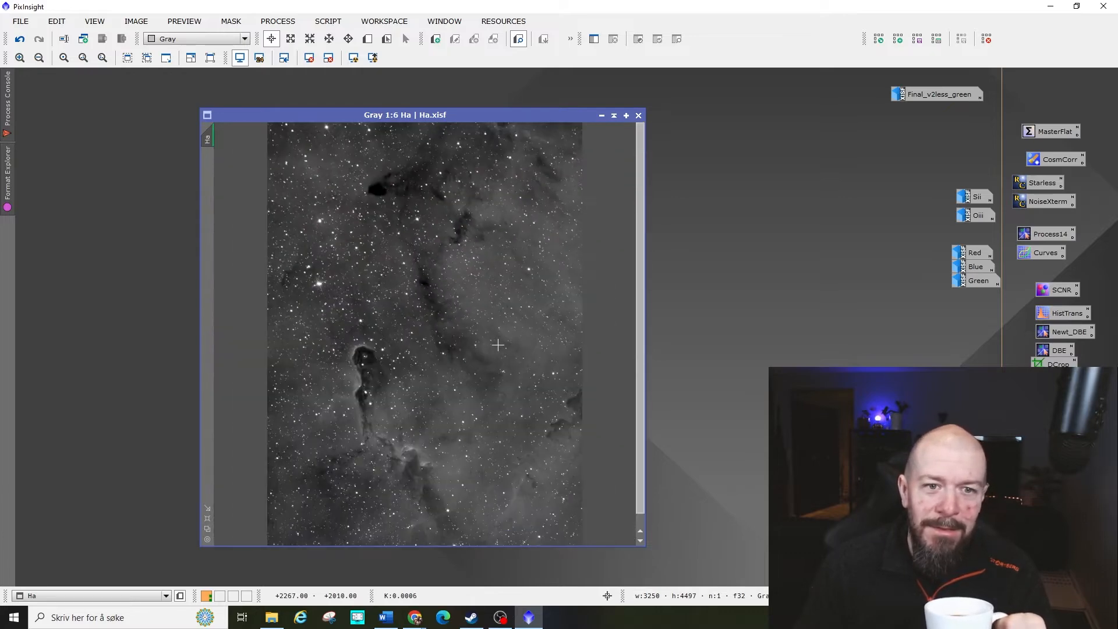
{"action": "left_click_drag", "start_coordinate": [477, 118], "coordinate": [411, 97]}
{"action": "scroll", "coordinate": [471, 262], "scroll_direction": "down", "scroll_amount": 2}
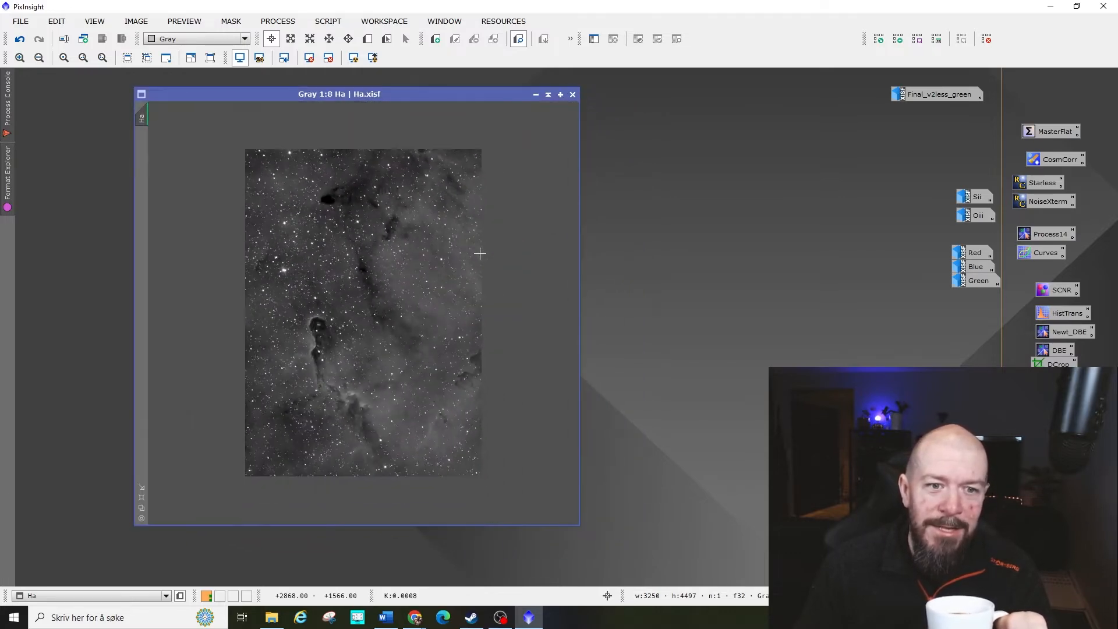
{"action": "scroll", "coordinate": [466, 276], "scroll_direction": "up", "scroll_amount": 1}
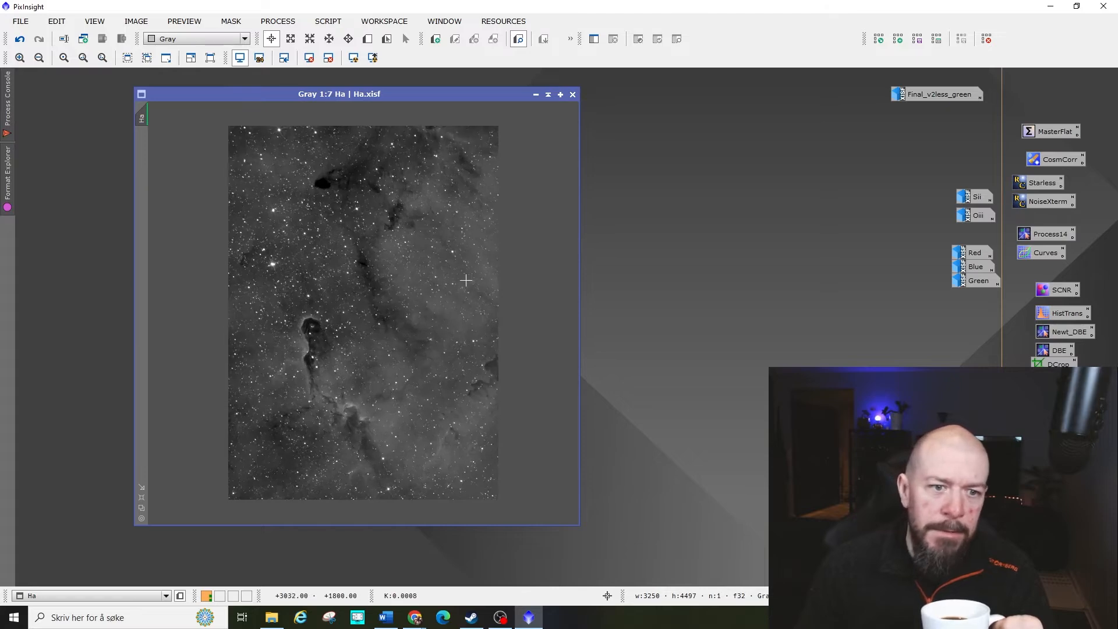
- Open NoiseXTerminator with denoise 0.90 and detail 0.15 beside the Ha image, enlarged to 2:1
{"action": "double_click", "coordinate": [1043, 203]}
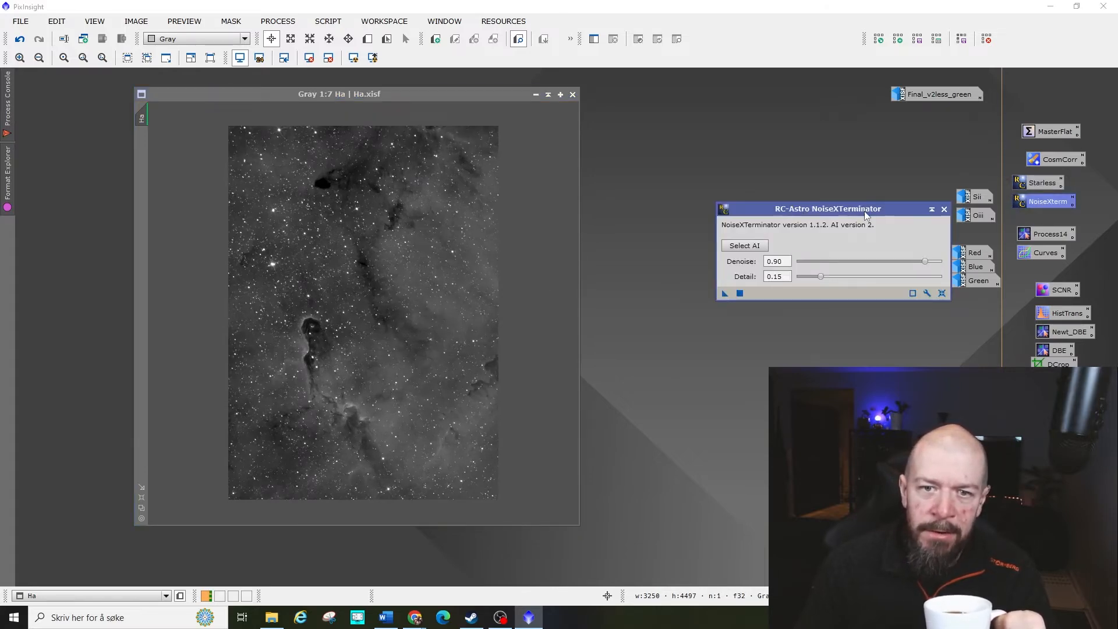
{"action": "left_click_drag", "start_coordinate": [865, 189], "coordinate": [781, 191]}
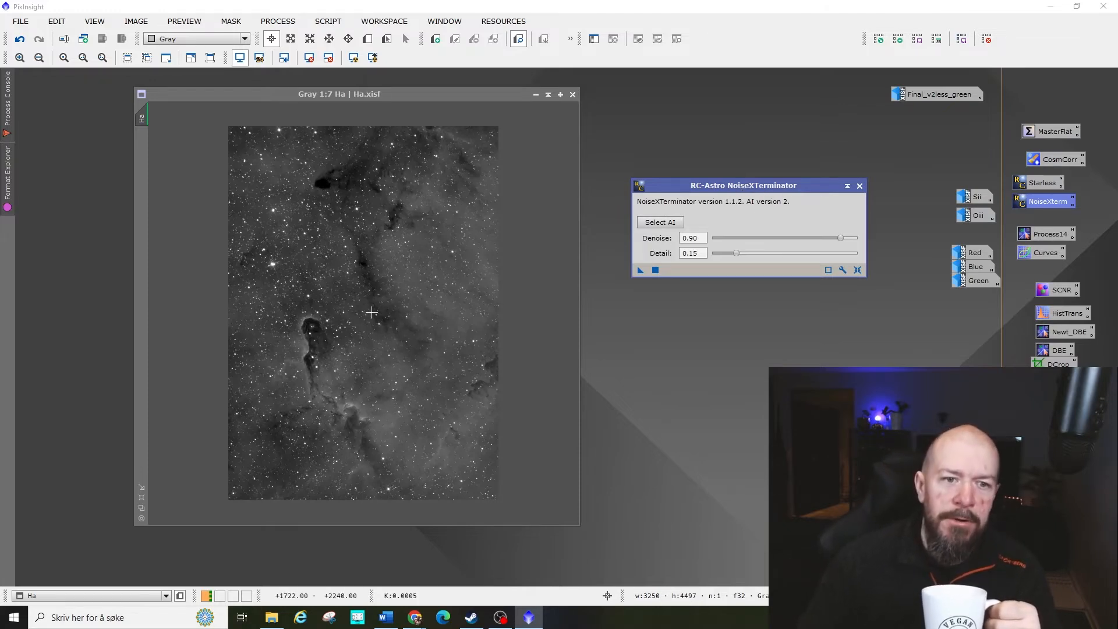
{"action": "scroll", "coordinate": [423, 246], "scroll_direction": "up", "scroll_amount": 7}
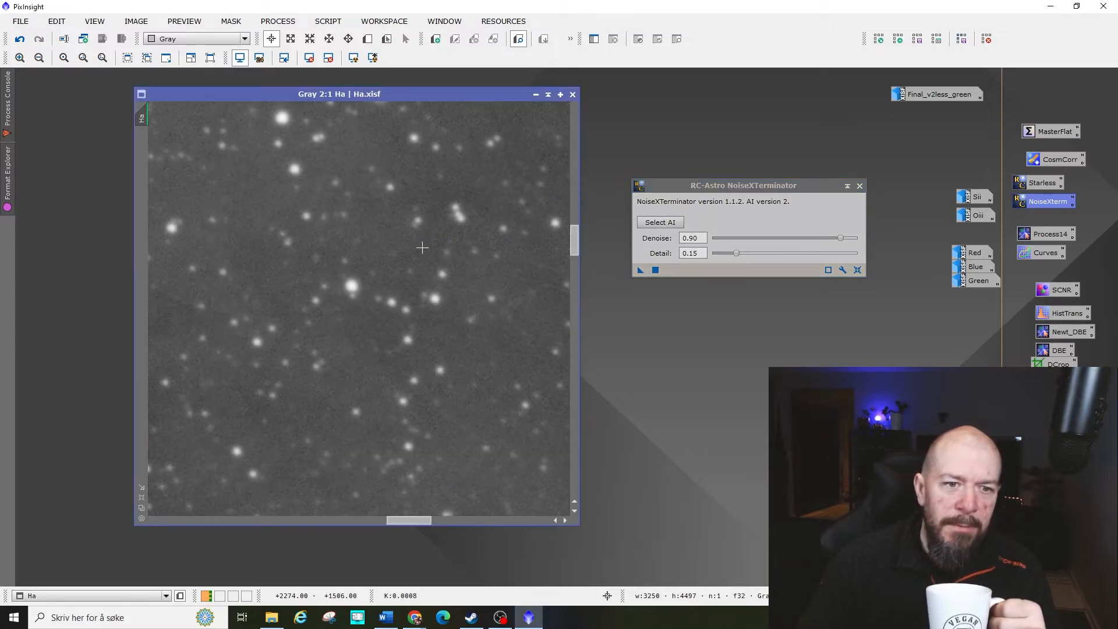
{"action": "left_click_drag", "start_coordinate": [783, 187], "coordinate": [803, 150]}
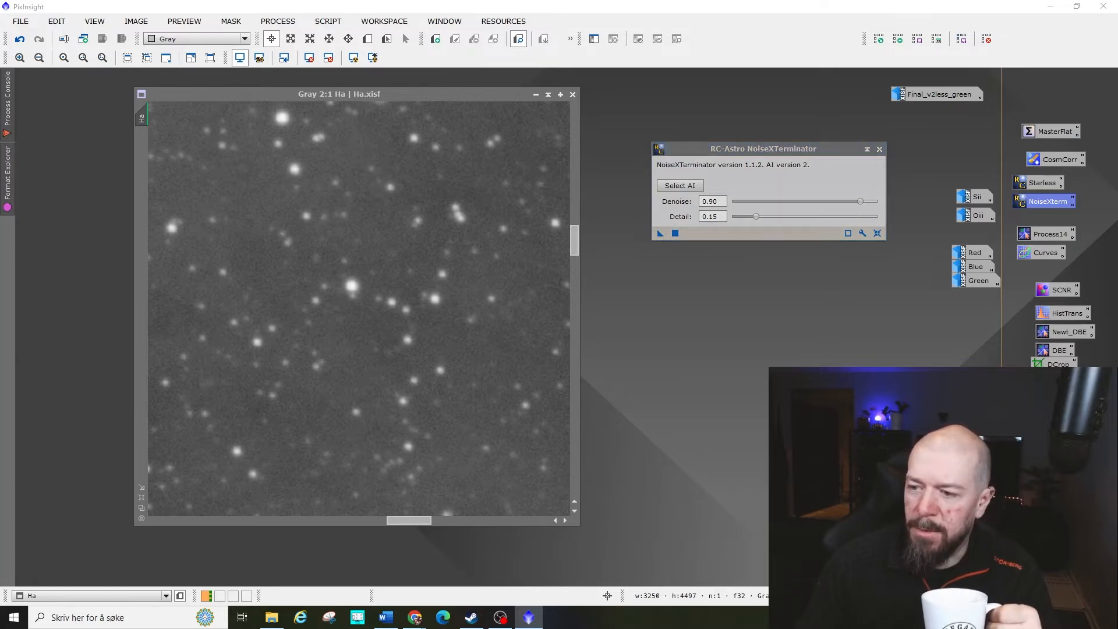
- Switch to the browser to view the software list on the RC-Astro Resources page, and return to PixInsight
{"action": "key", "text": "alt+Tab"}
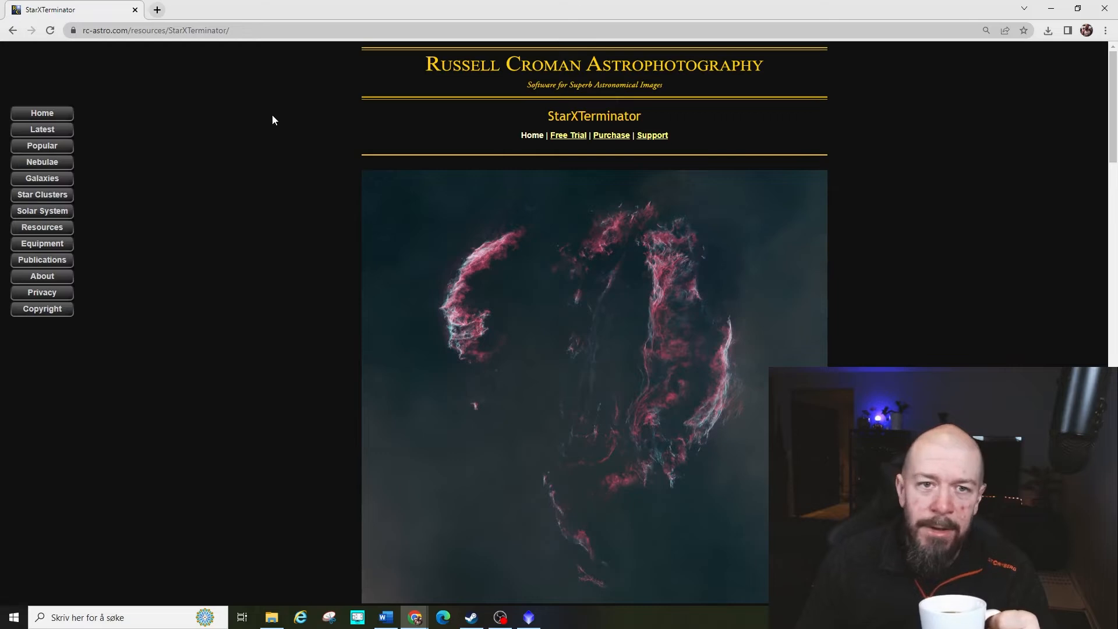
{"action": "left_click", "coordinate": [57, 228]}
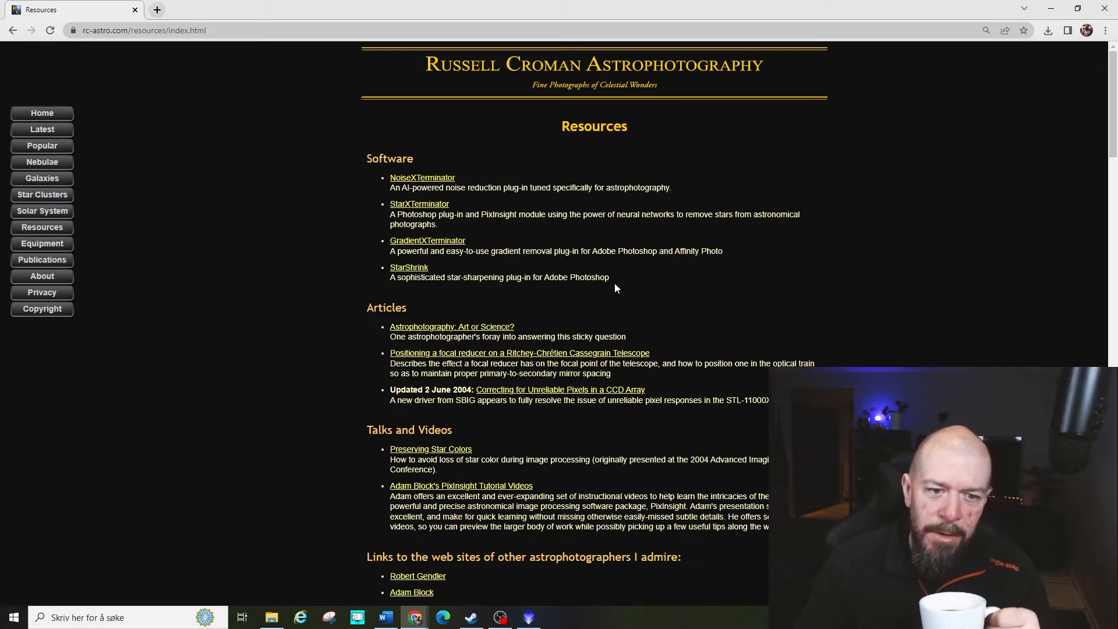
{"action": "key", "text": "alt+Tab"}
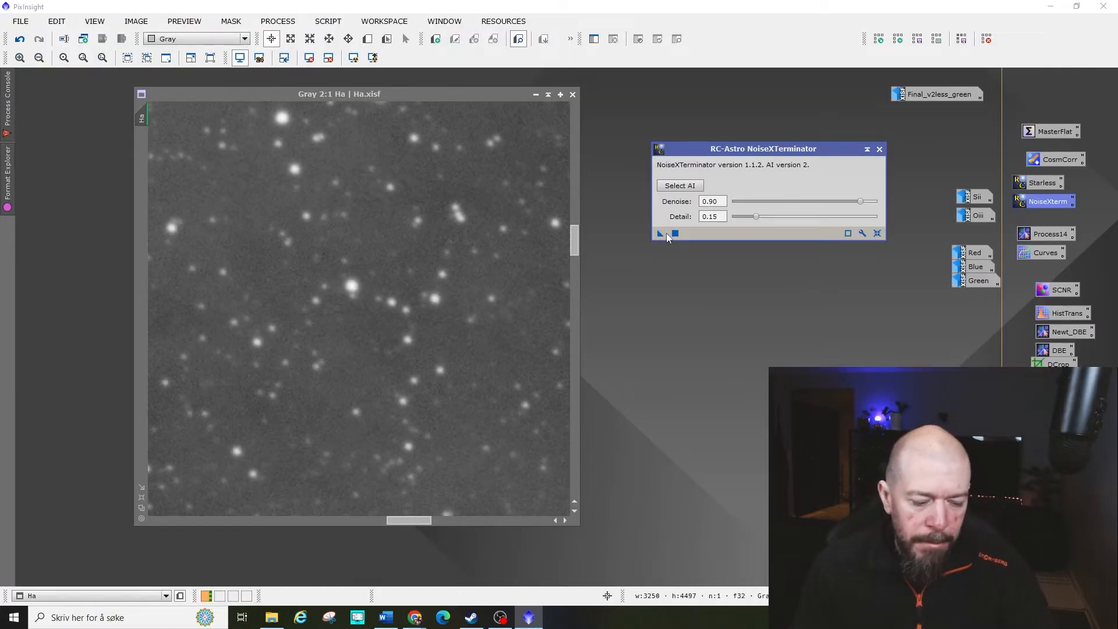
- Apply NoiseXTerminator with denoise 0.90 and detail 0.15 to the Ha image and inspect the result at 3:1
{"action": "left_click_drag", "start_coordinate": [660, 234], "coordinate": [412, 249]}
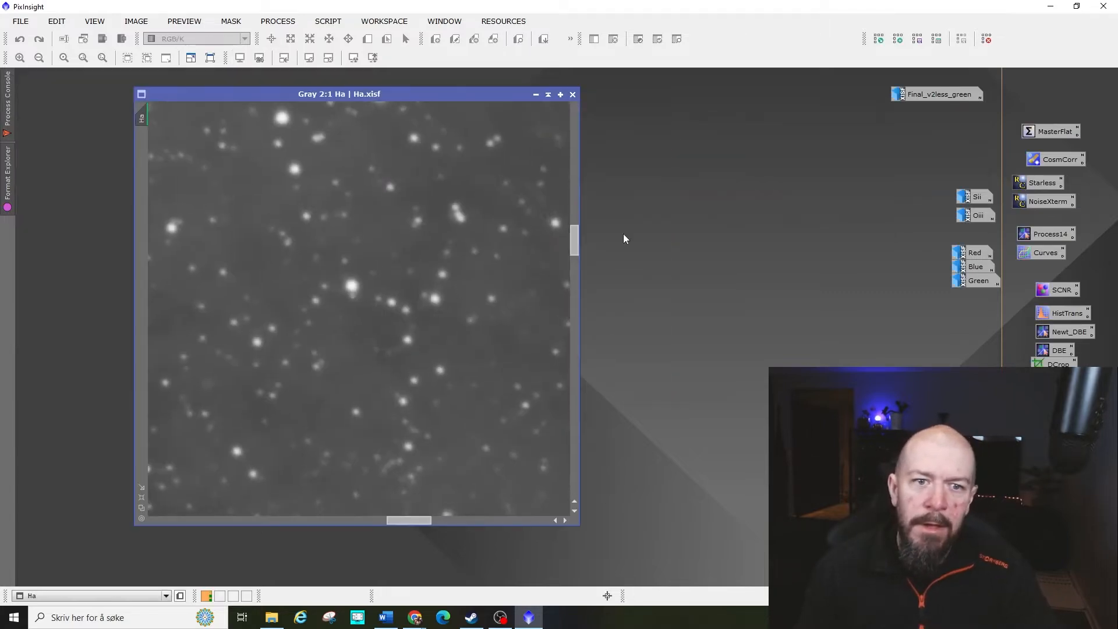
{"action": "scroll", "coordinate": [402, 256], "scroll_direction": "down", "scroll_amount": 1}
{"action": "scroll", "coordinate": [395, 259], "scroll_direction": "up", "scroll_amount": 1}
{"action": "scroll", "coordinate": [394, 259], "scroll_direction": "up", "scroll_amount": 1}
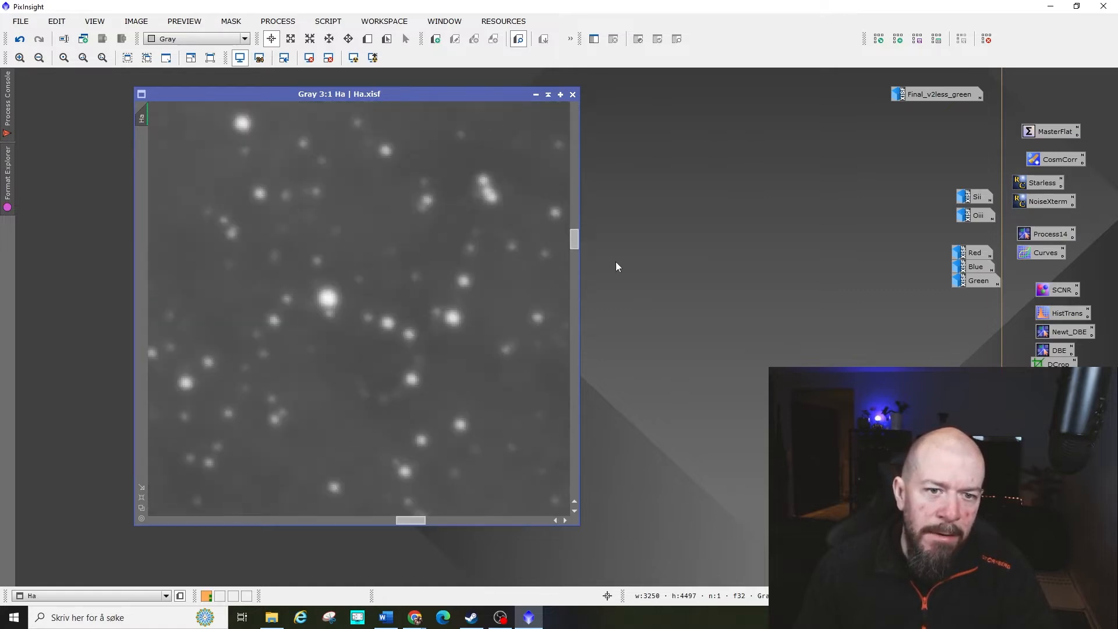
- Open the Oiii image, compare it before and after noise reduction by undoing and redoing the process, and iconize it
{"action": "double_click", "coordinate": [972, 215]}
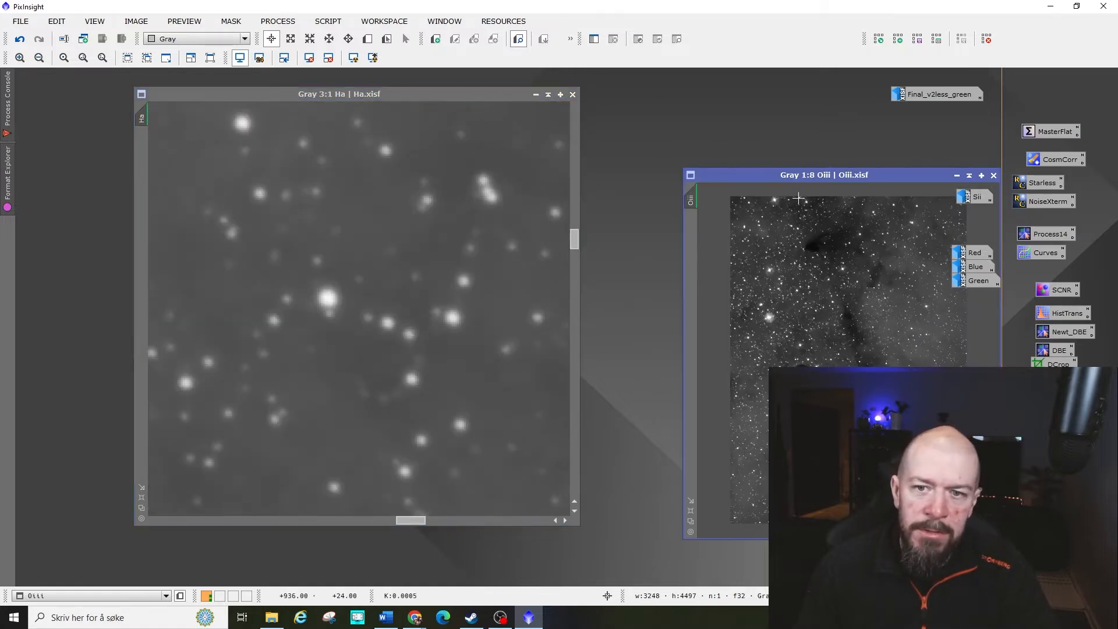
{"action": "left_click_drag", "start_coordinate": [767, 174], "coordinate": [365, 133]}
{"action": "scroll", "coordinate": [422, 187], "scroll_direction": "up", "scroll_amount": 8}
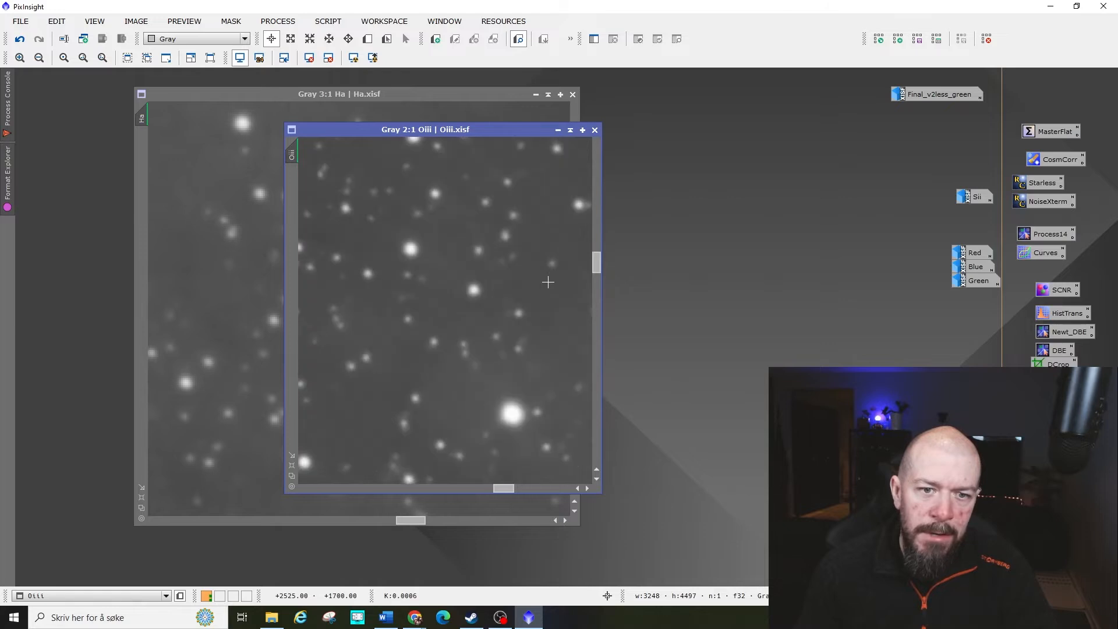
{"action": "left_click", "coordinate": [20, 40]}
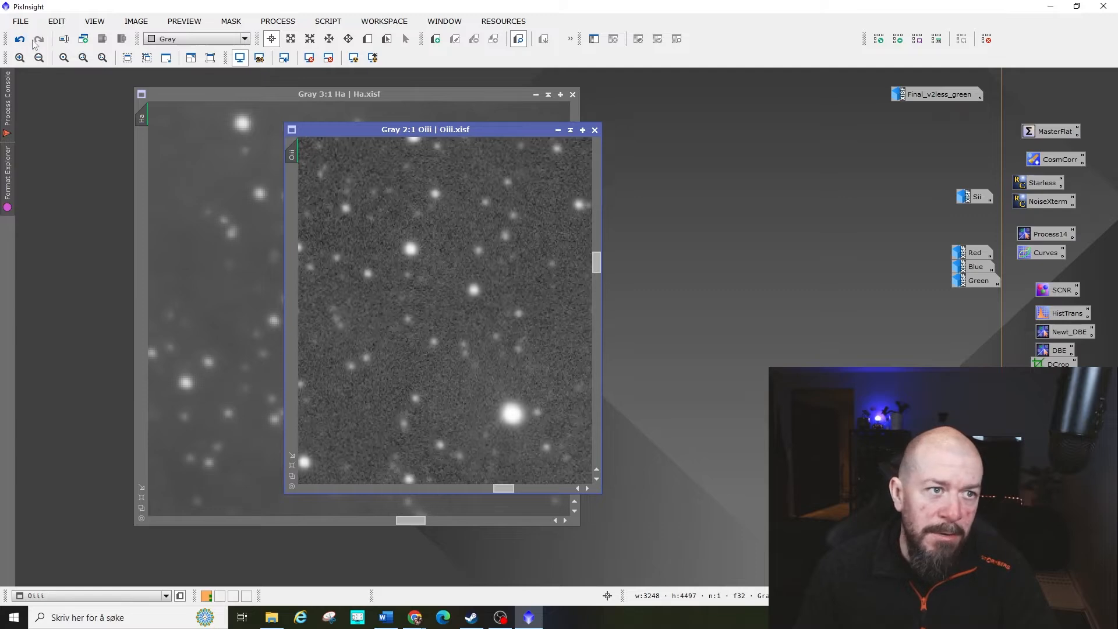
{"action": "left_click", "coordinate": [39, 41]}
{"action": "scroll", "coordinate": [500, 279], "scroll_direction": "down", "scroll_amount": 10}
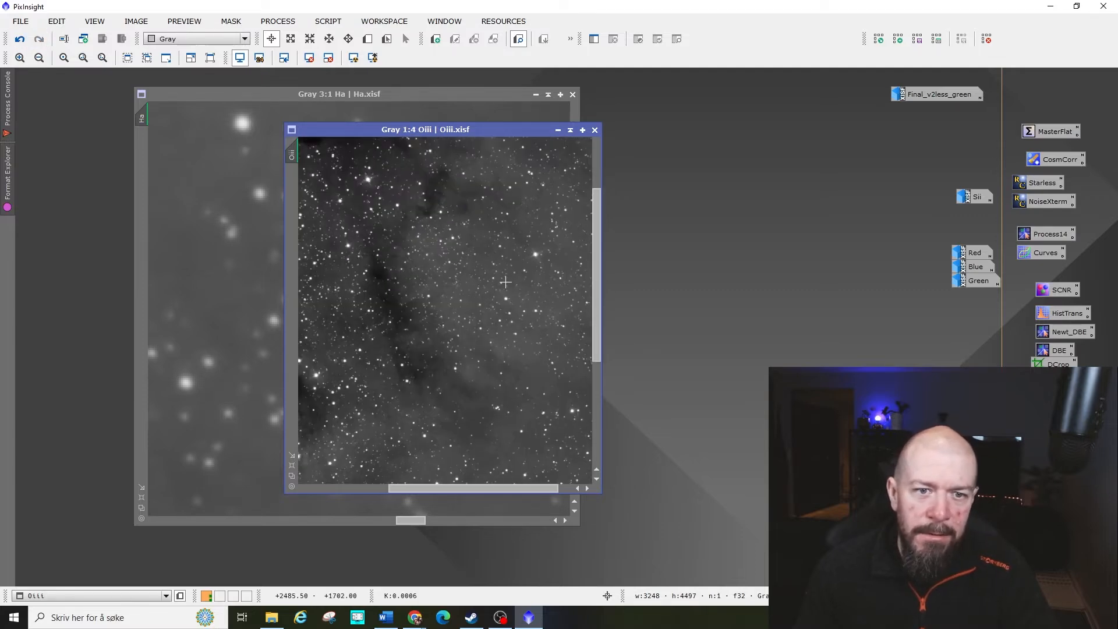
{"action": "scroll", "coordinate": [505, 282], "scroll_direction": "up", "scroll_amount": 3}
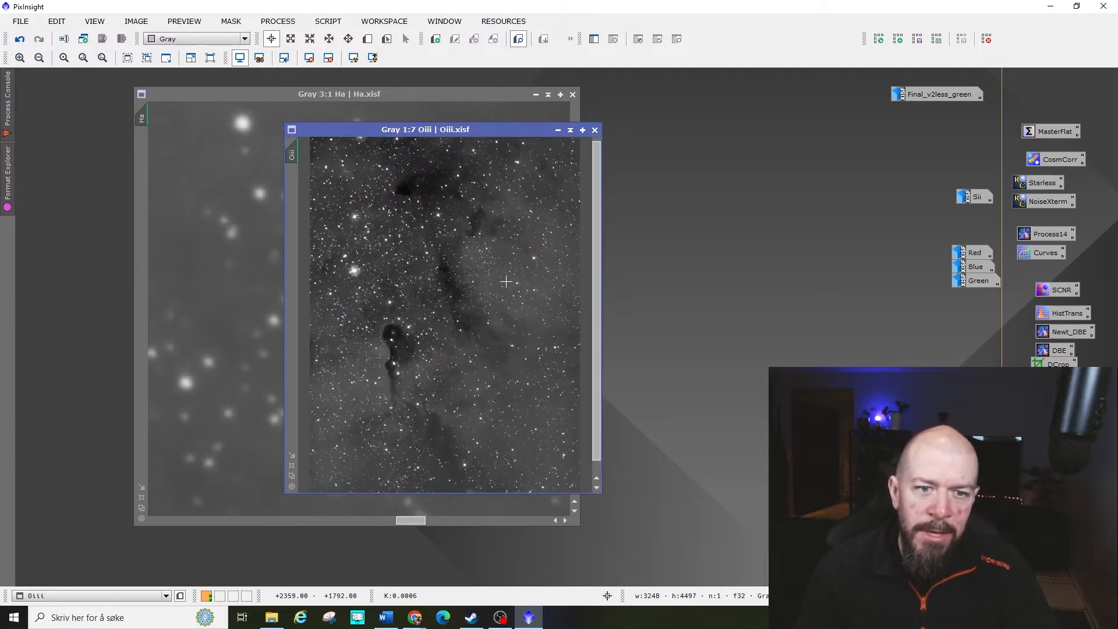
{"action": "left_click", "coordinate": [559, 129]}
- Review the noise-reduced Ha image as a whole and iconize it
{"action": "scroll", "coordinate": [420, 269], "scroll_direction": "down", "scroll_amount": 5}
{"action": "scroll", "coordinate": [421, 269], "scroll_direction": "down", "scroll_amount": 4}
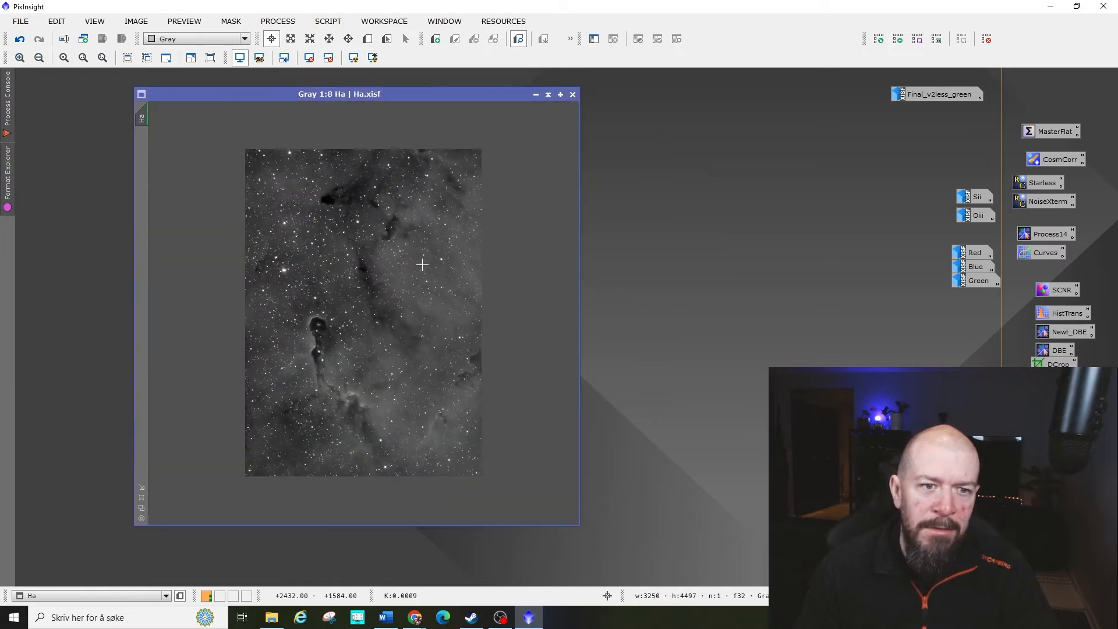
{"action": "scroll", "coordinate": [428, 256], "scroll_direction": "up", "scroll_amount": 1}
{"action": "scroll", "coordinate": [508, 168], "scroll_direction": "up", "scroll_amount": 1}
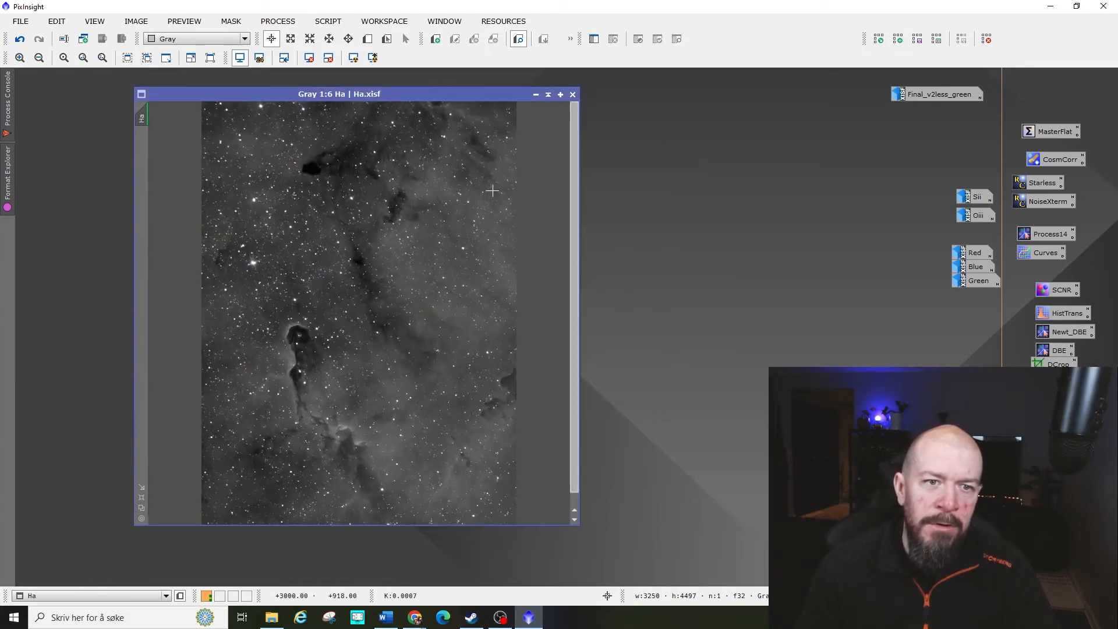
{"action": "left_click", "coordinate": [535, 95]}
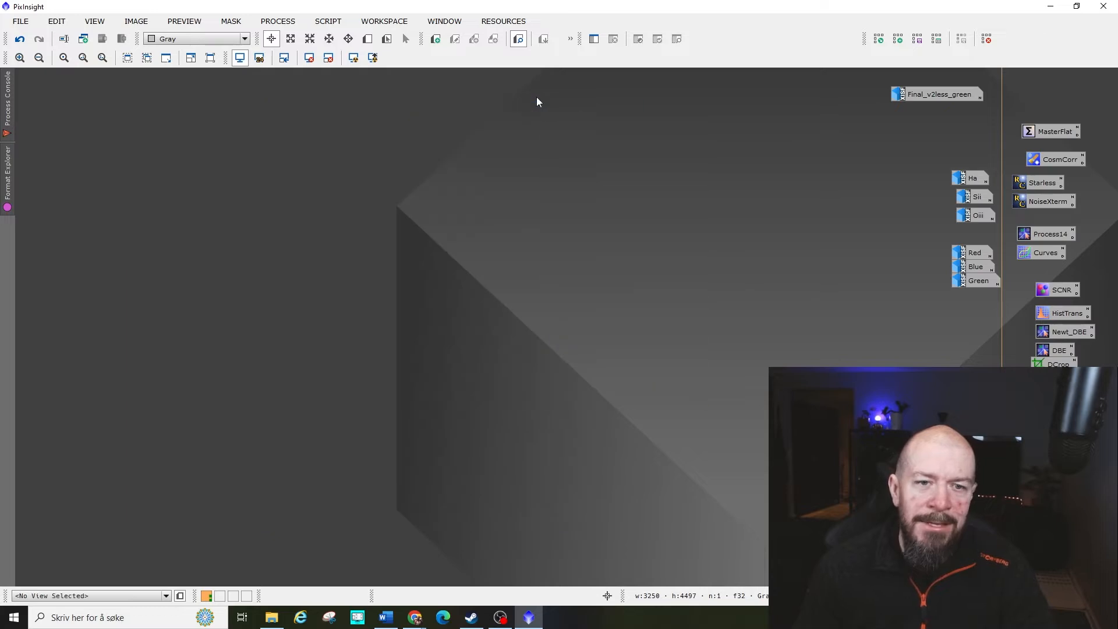
- Open the Ha image and launch the EZ Decon script on it
{"action": "double_click", "coordinate": [970, 181]}
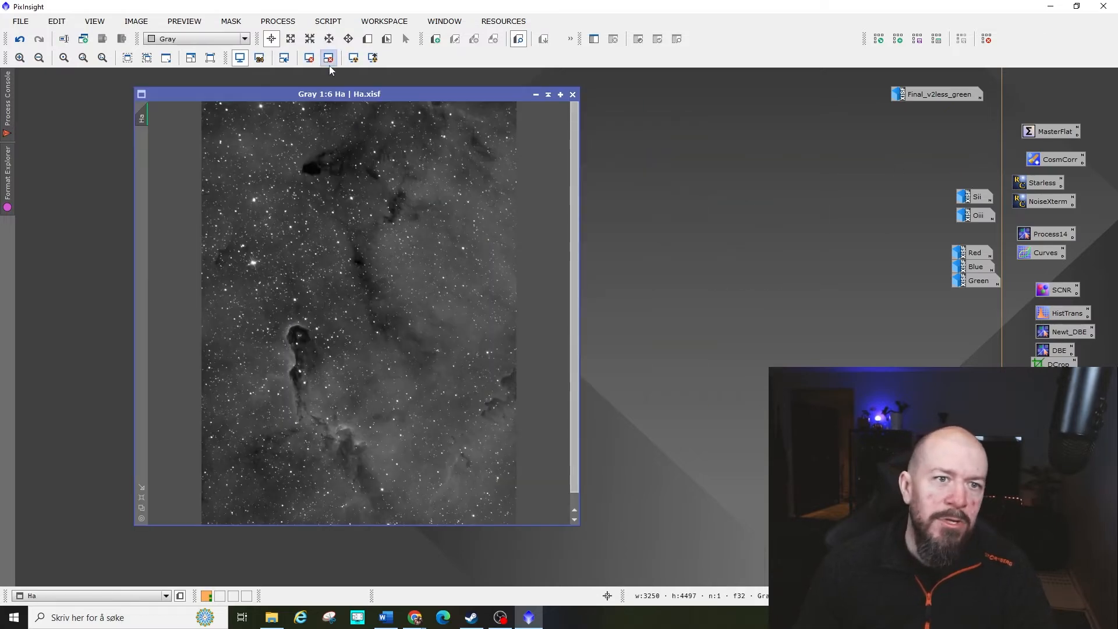
{"action": "left_click_drag", "start_coordinate": [408, 96], "coordinate": [352, 115]}
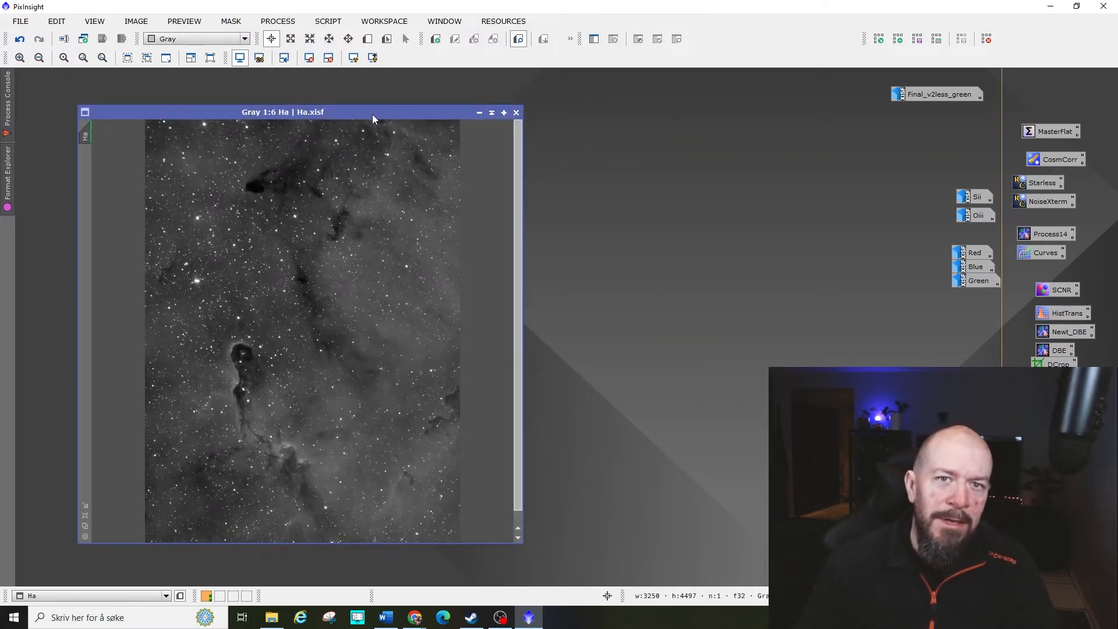
{"action": "left_click", "coordinate": [282, 22]}
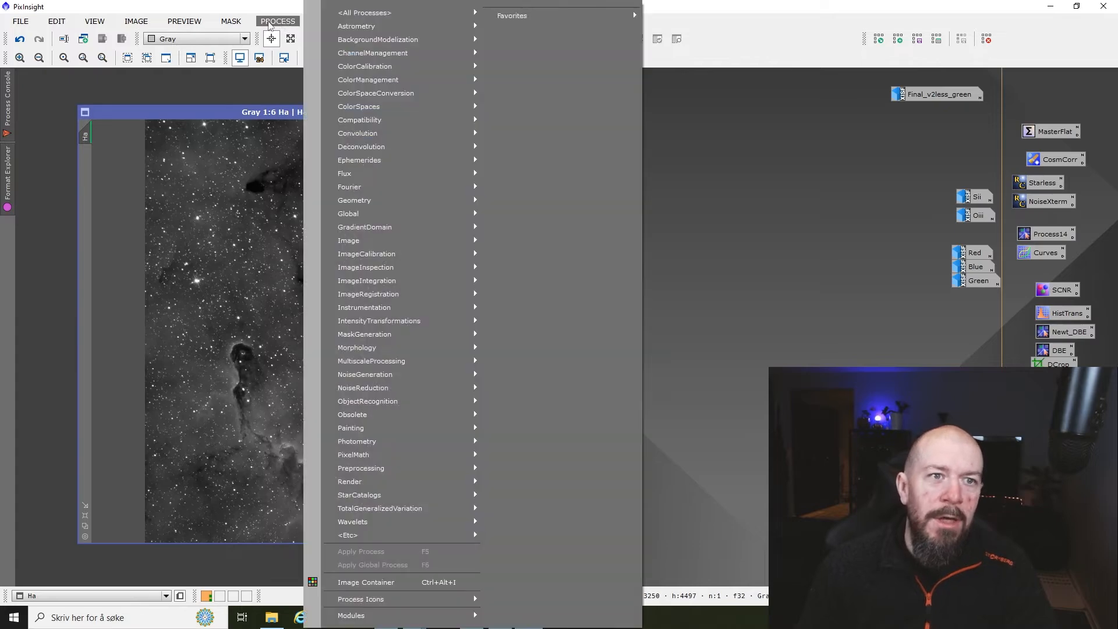
{"action": "left_click", "coordinate": [329, 22]}
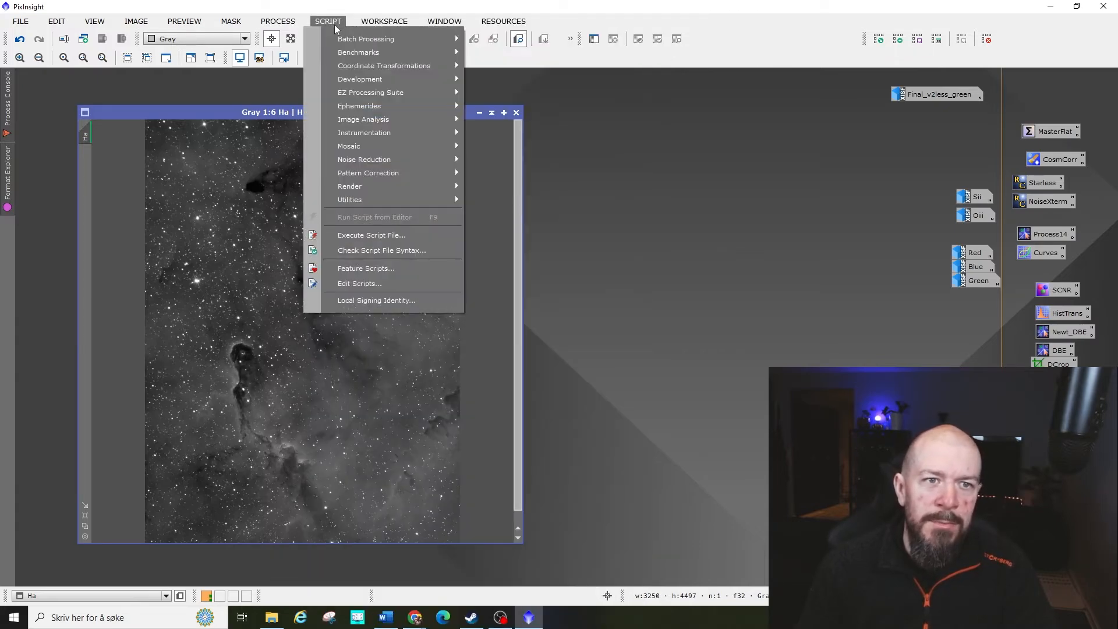
{"action": "mouse_move", "coordinate": [398, 93]}
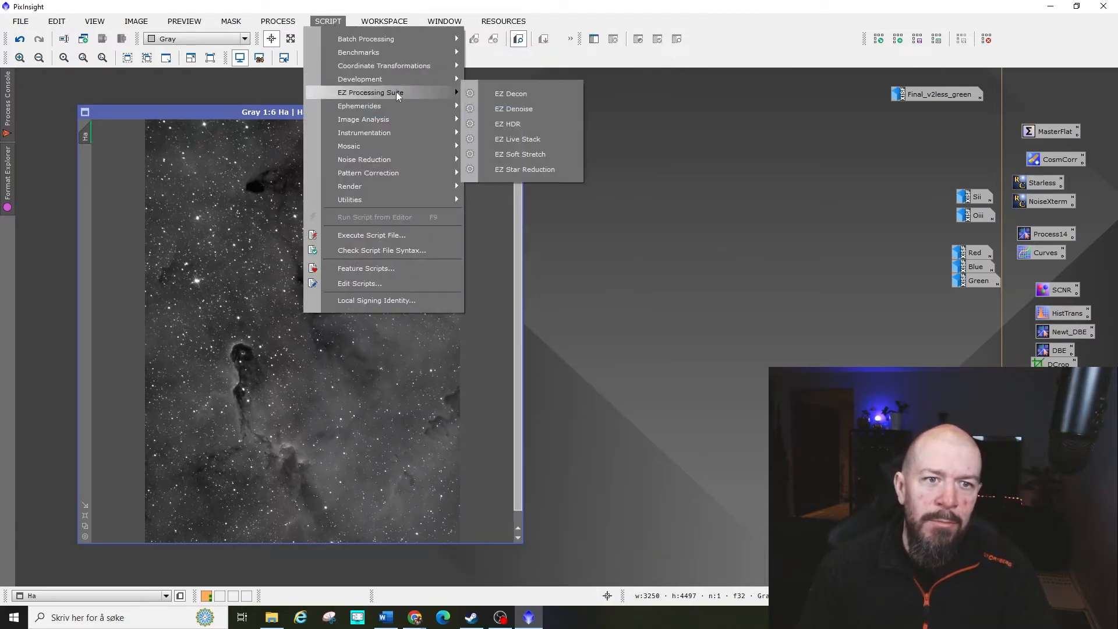
{"action": "left_click", "coordinate": [523, 98]}
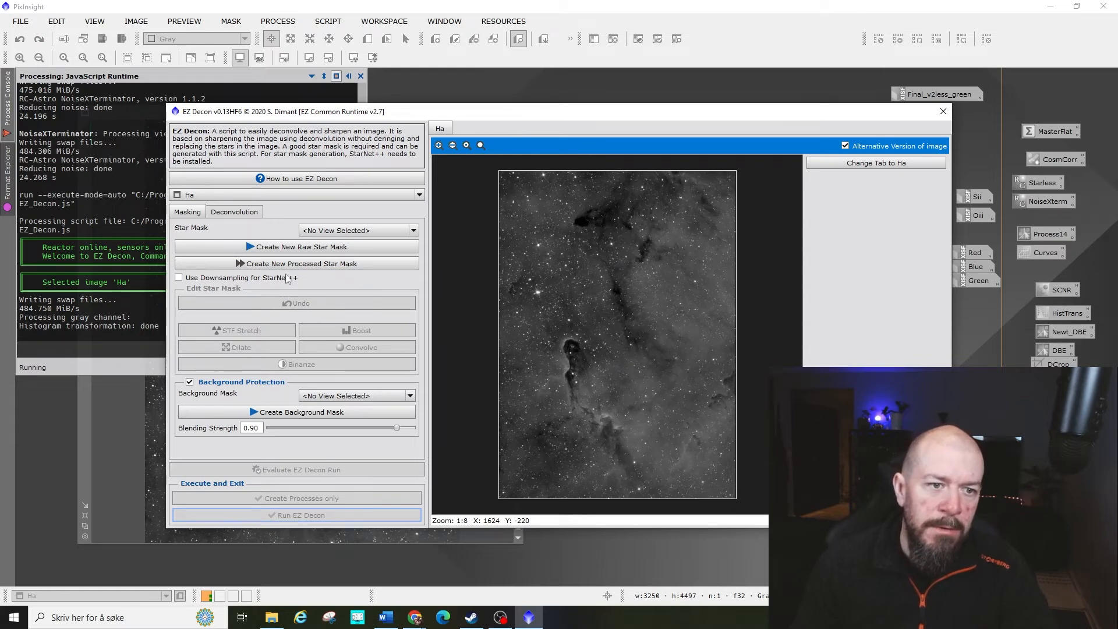
- Create a processed star mask and a background mask for Ha in EZ Decon, and view the Ha preview again
{"action": "left_click", "coordinate": [318, 265]}
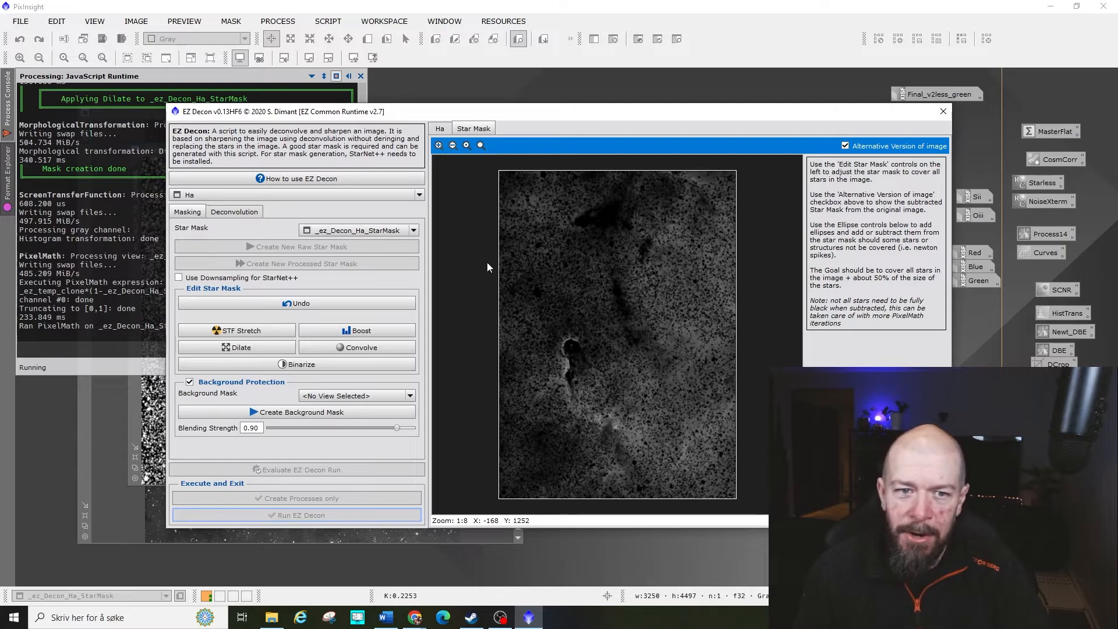
{"action": "left_click", "coordinate": [445, 130]}
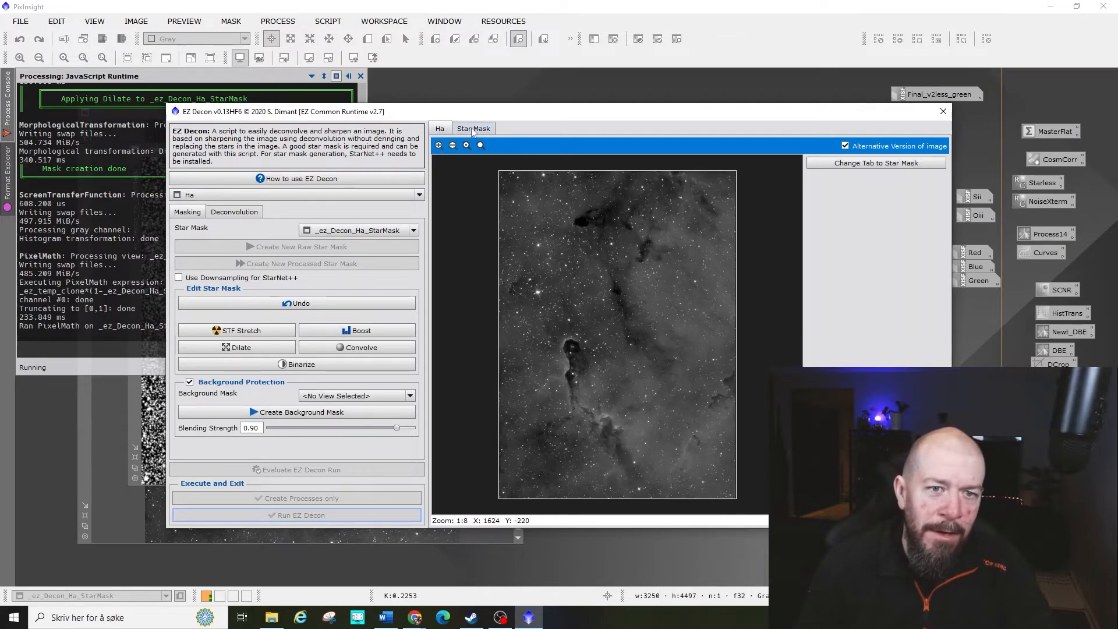
{"action": "left_click", "coordinate": [318, 414]}
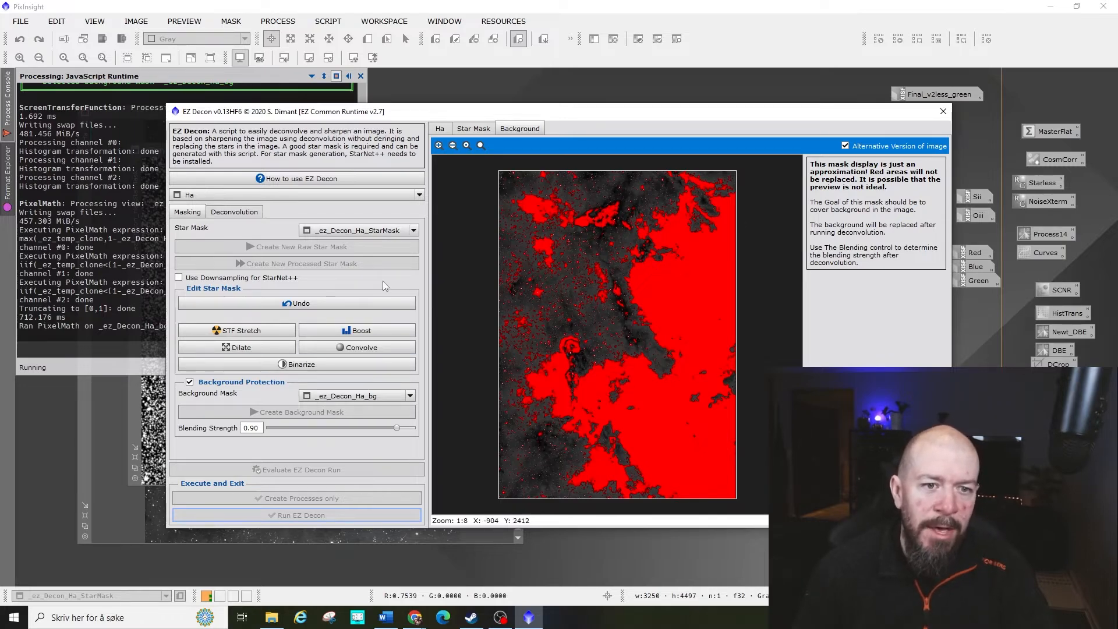
{"action": "left_click", "coordinate": [440, 129]}
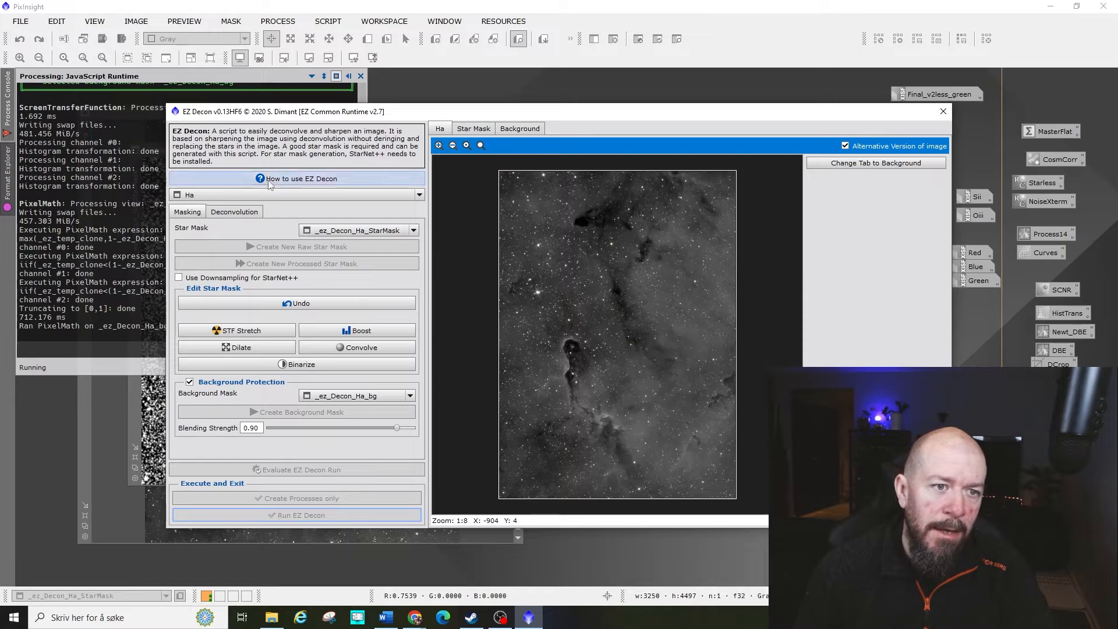
- Generate the PSF image for Ha with the default deconvolution settings and run EZ Decon
{"action": "left_click", "coordinate": [254, 211]}
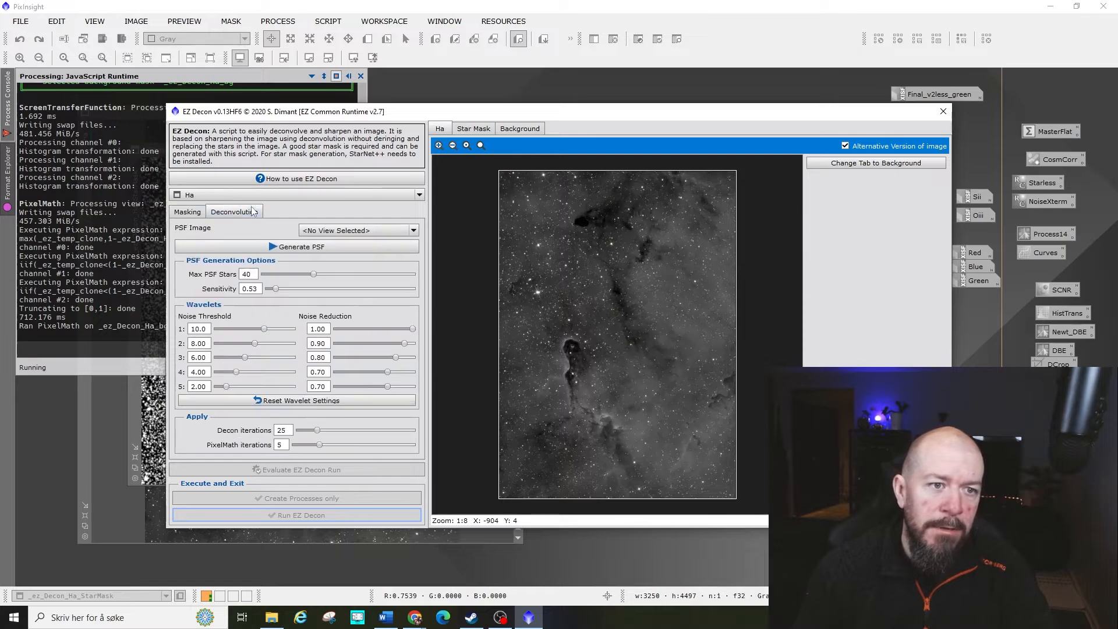
{"action": "left_click", "coordinate": [330, 251]}
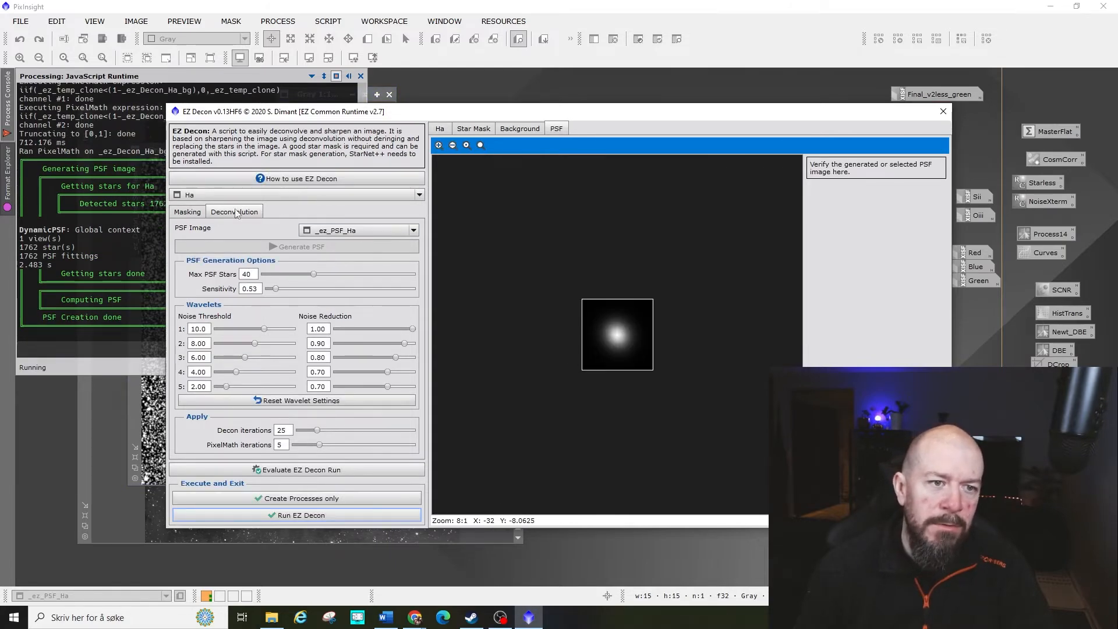
{"action": "left_click", "coordinate": [191, 213]}
{"action": "left_click", "coordinate": [324, 514]}
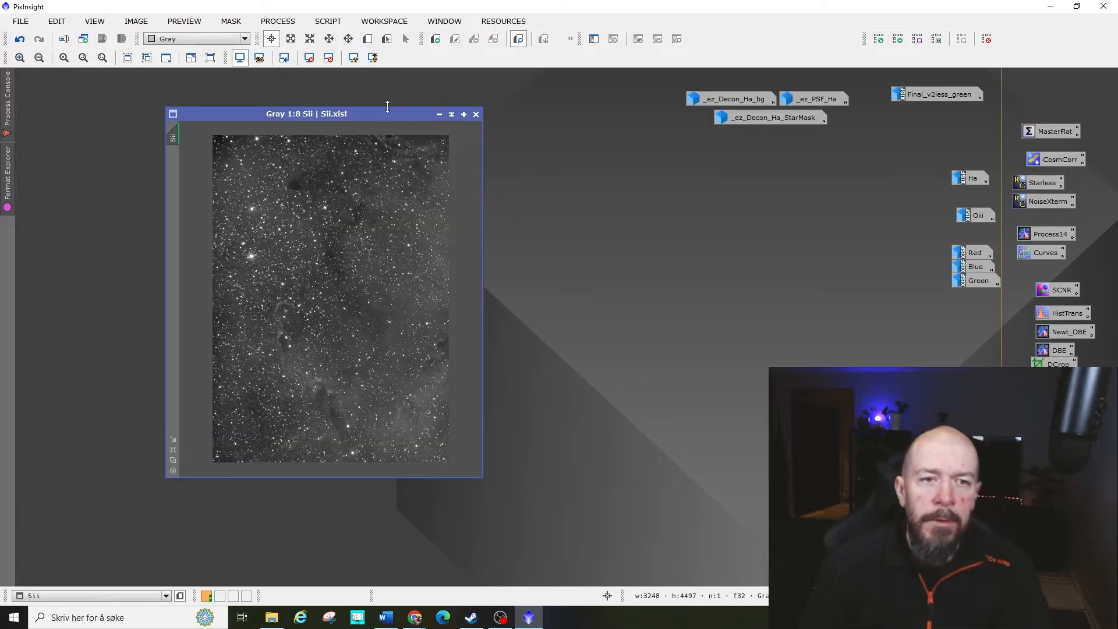
- Reopen and iconize the Ha image, and run the EZ Decon script on the Sii image
{"action": "double_click", "coordinate": [963, 178]}
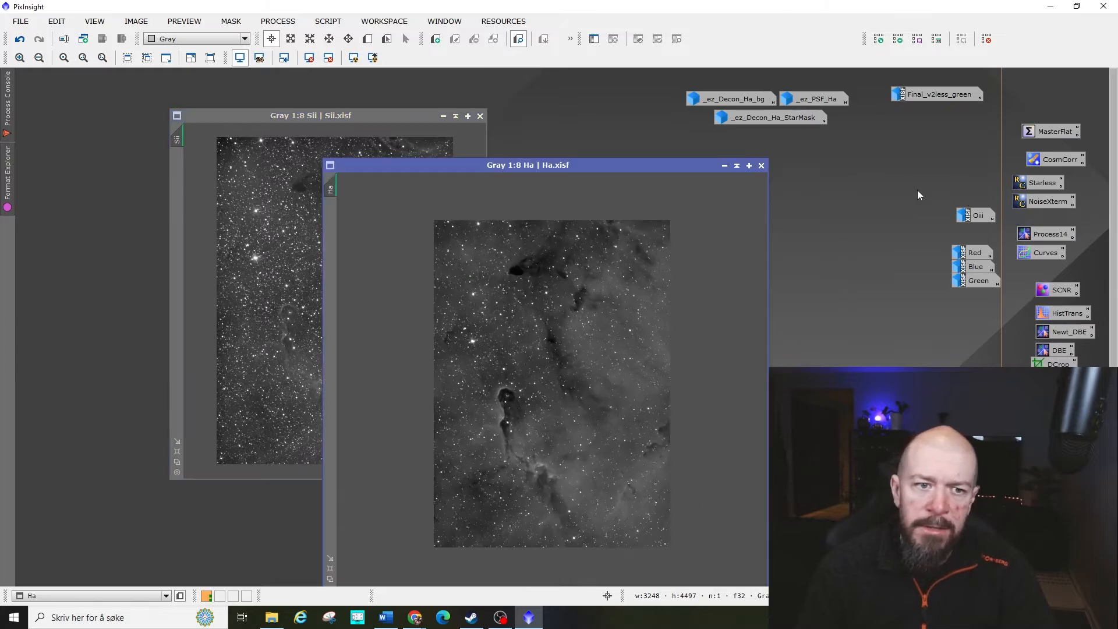
{"action": "left_click_drag", "start_coordinate": [728, 170], "coordinate": [718, 166]}
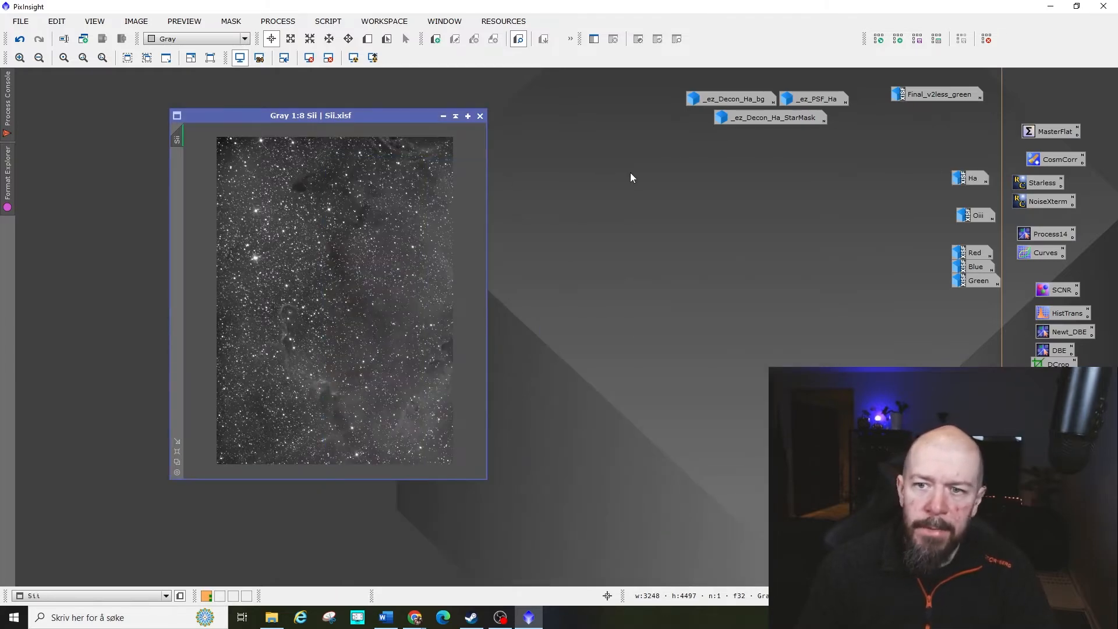
{"action": "left_click_drag", "start_coordinate": [398, 120], "coordinate": [370, 123]}
{"action": "left_click", "coordinate": [278, 21]}
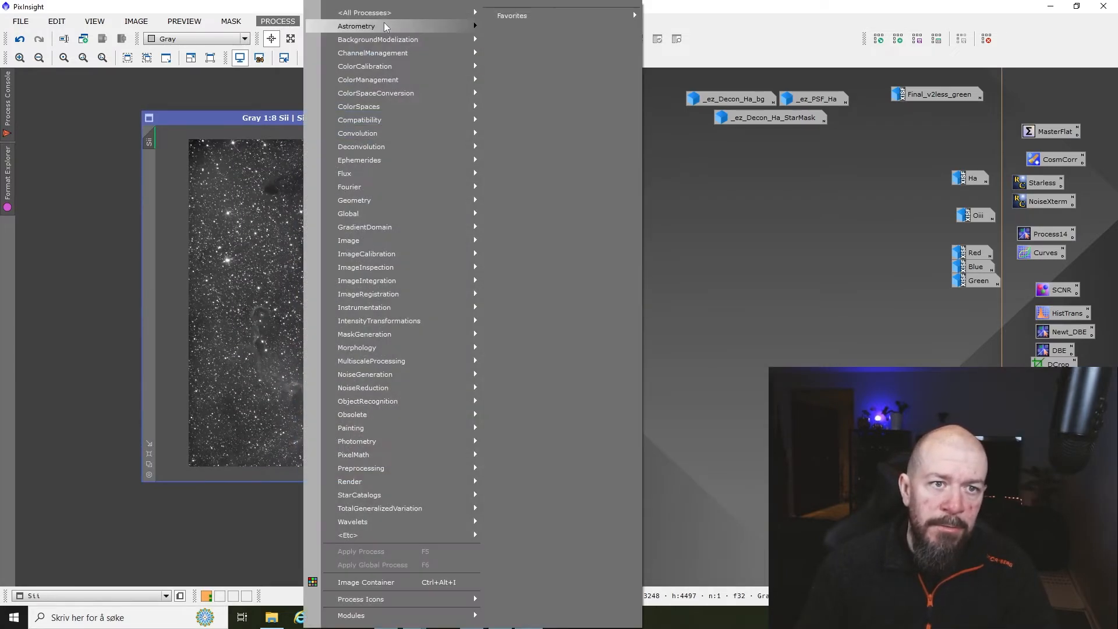
{"action": "left_click", "coordinate": [281, 14]}
{"action": "left_click", "coordinate": [340, 21]}
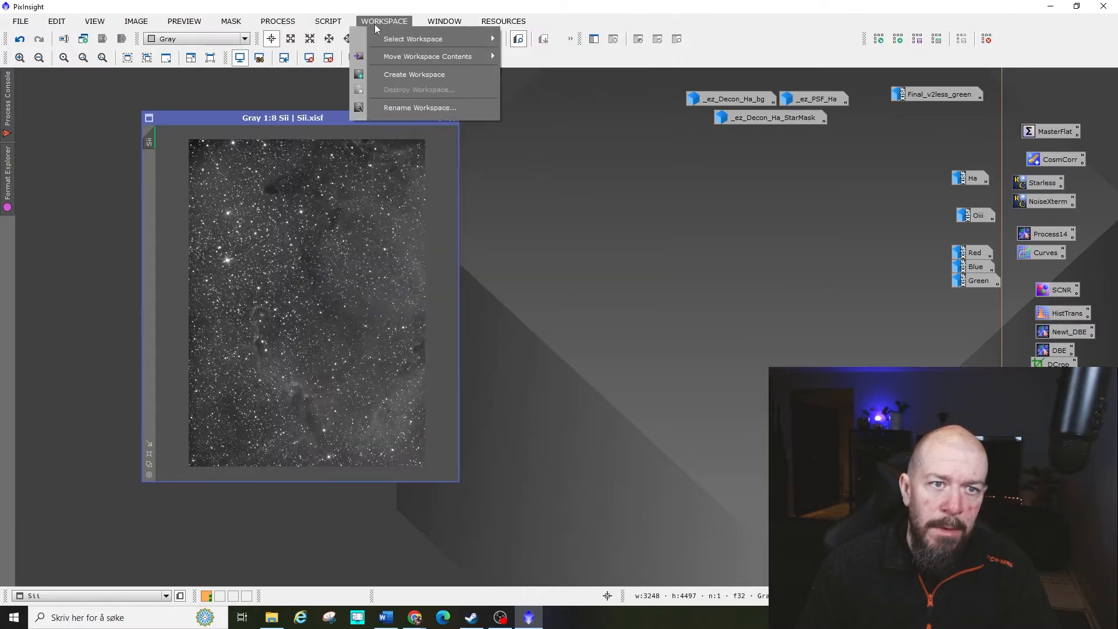
{"action": "left_click_drag", "start_coordinate": [270, 118], "coordinate": [210, 108]}
- Iconize the Sii PSF and star mask images and gather the Sii star mask, PSF and background icons beneath the Ha ones
{"action": "scroll", "coordinate": [257, 266], "scroll_direction": "up", "scroll_amount": 9}
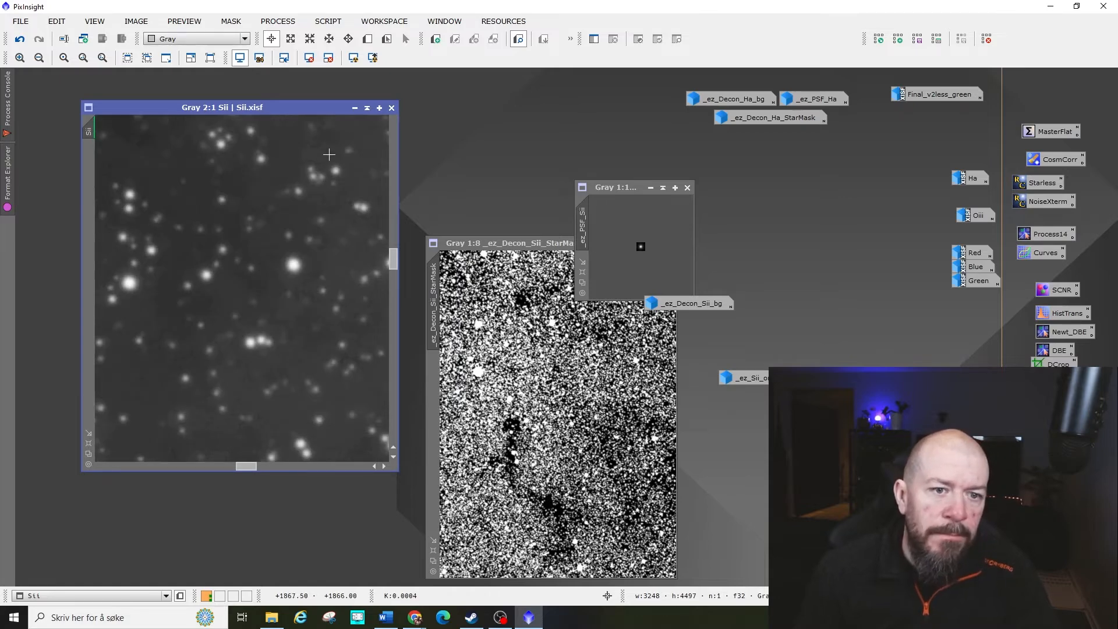
{"action": "left_click", "coordinate": [650, 188]}
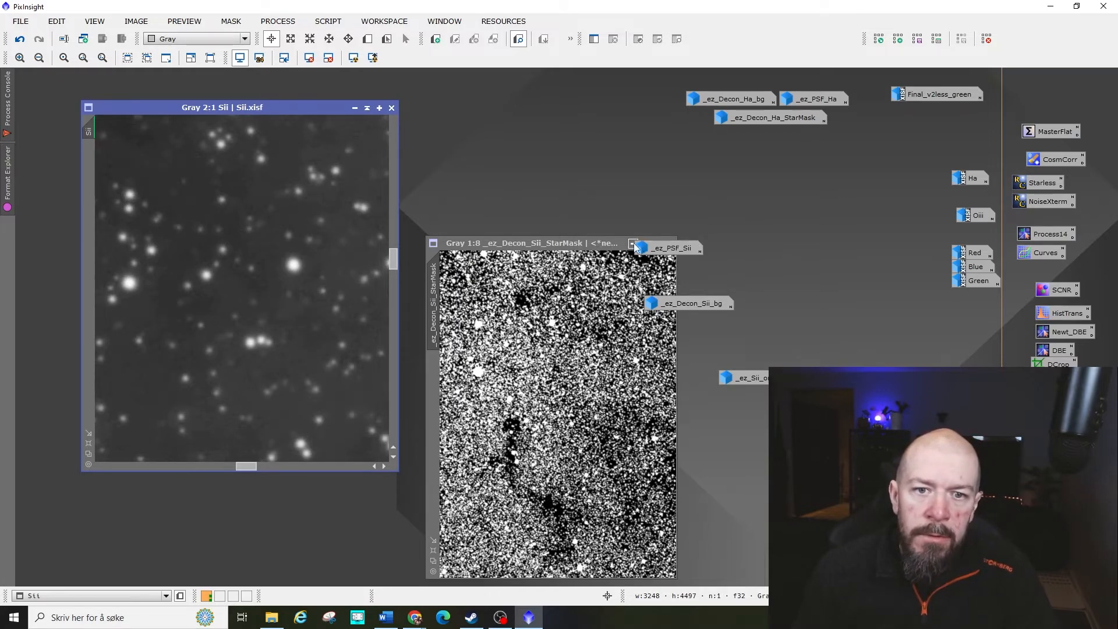
{"action": "left_click", "coordinate": [632, 244]}
{"action": "left_click_drag", "start_coordinate": [649, 409], "coordinate": [780, 132]}
{"action": "left_click_drag", "start_coordinate": [685, 249], "coordinate": [732, 151]}
{"action": "left_click_drag", "start_coordinate": [699, 304], "coordinate": [808, 155]}
- Review the deconvolved Sii image as a whole and iconize it
{"action": "scroll", "coordinate": [318, 257], "scroll_direction": "up", "scroll_amount": 1}
{"action": "scroll", "coordinate": [317, 257], "scroll_direction": "down", "scroll_amount": 10}
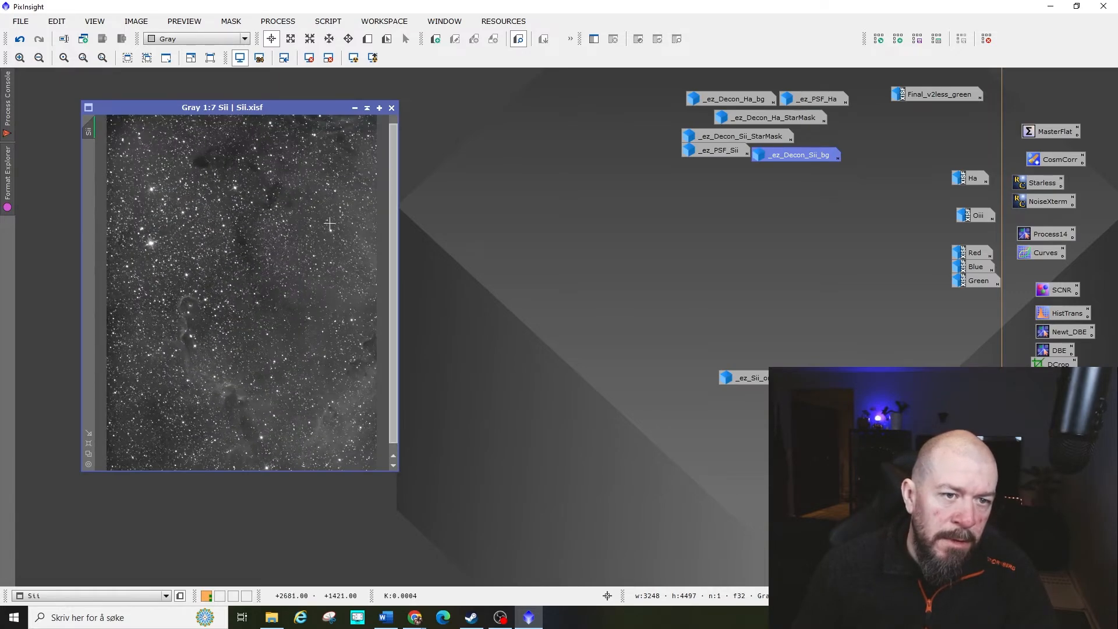
{"action": "left_click", "coordinate": [354, 107]}
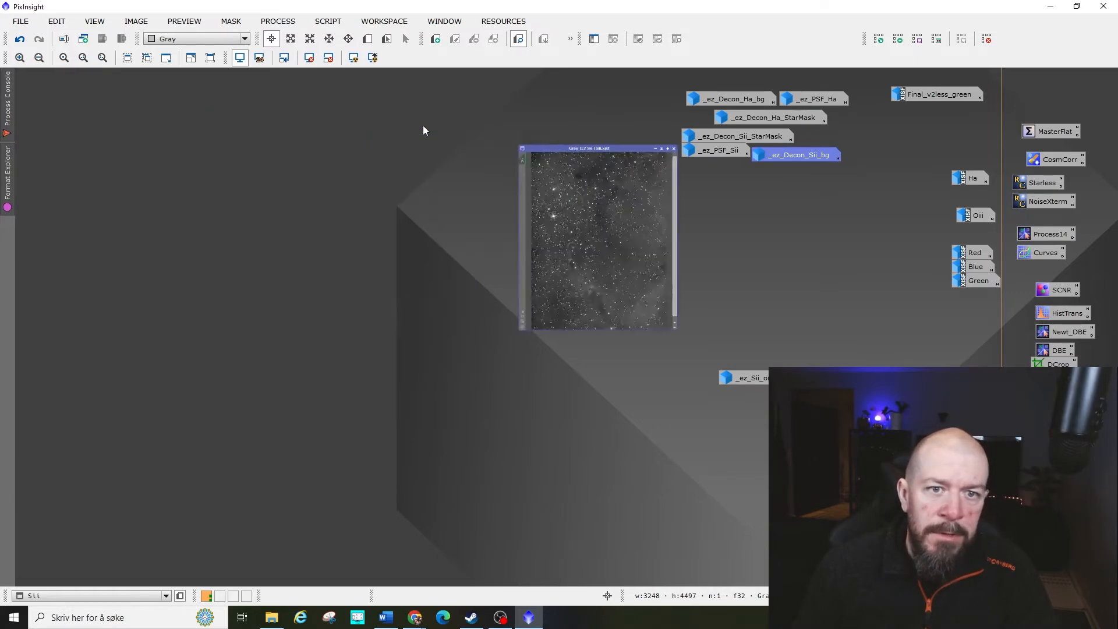
- Open the Oiii image and run the EZ Decon script on it with a processed star mask
{"action": "double_click", "coordinate": [978, 215]}
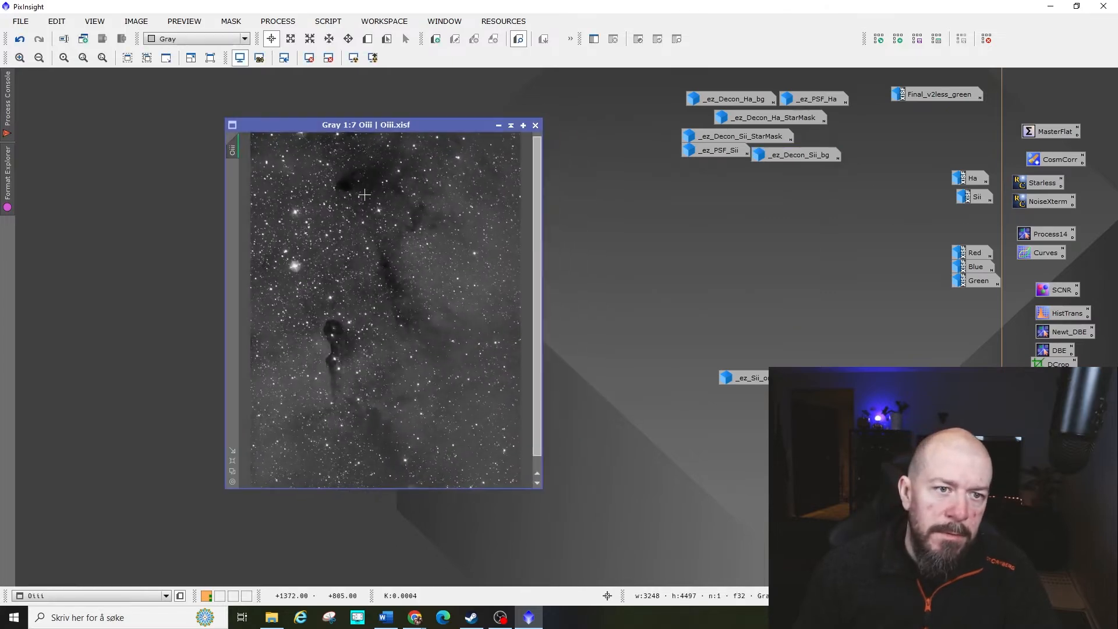
{"action": "scroll", "coordinate": [360, 186], "scroll_direction": "down", "scroll_amount": 1}
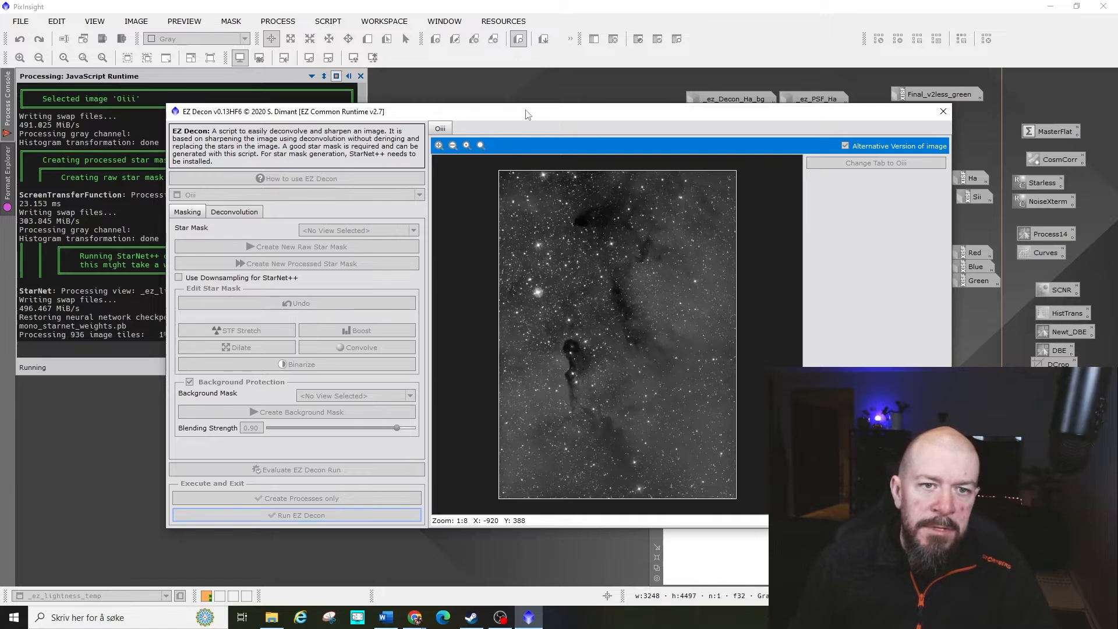
{"action": "left_click_drag", "start_coordinate": [527, 113], "coordinate": [475, 108]}
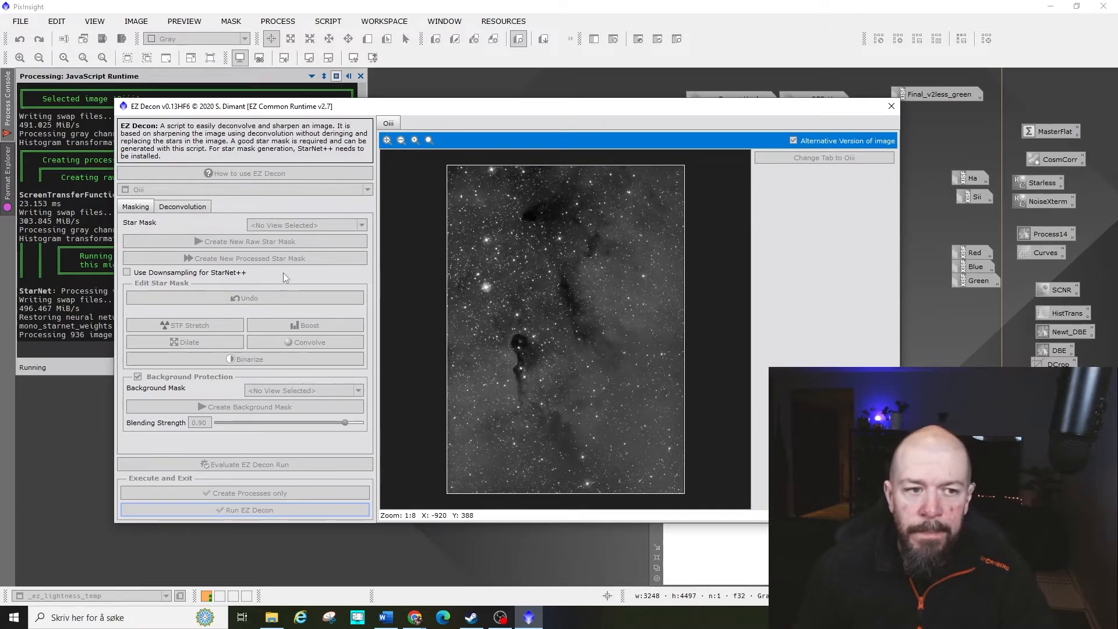
{"action": "mouse_move", "coordinate": [374, 112]}
{"action": "left_mouse_down"}
{"action": "mouse_move", "coordinate": [435, 110]}
{"action": "mouse_move", "coordinate": [394, 110]}
{"action": "left_mouse_up"}
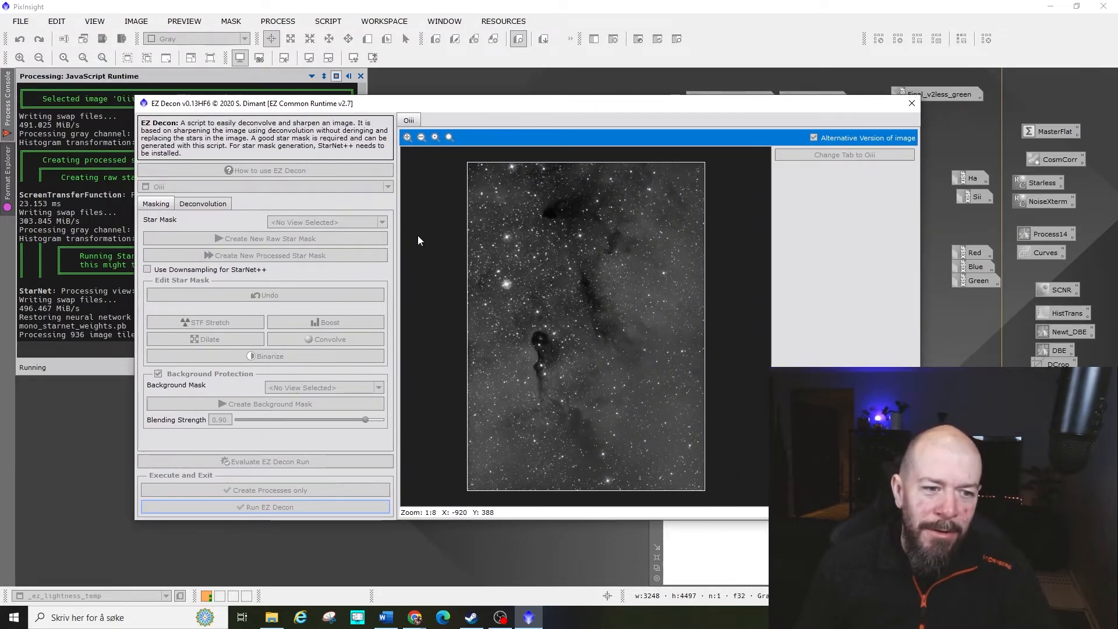
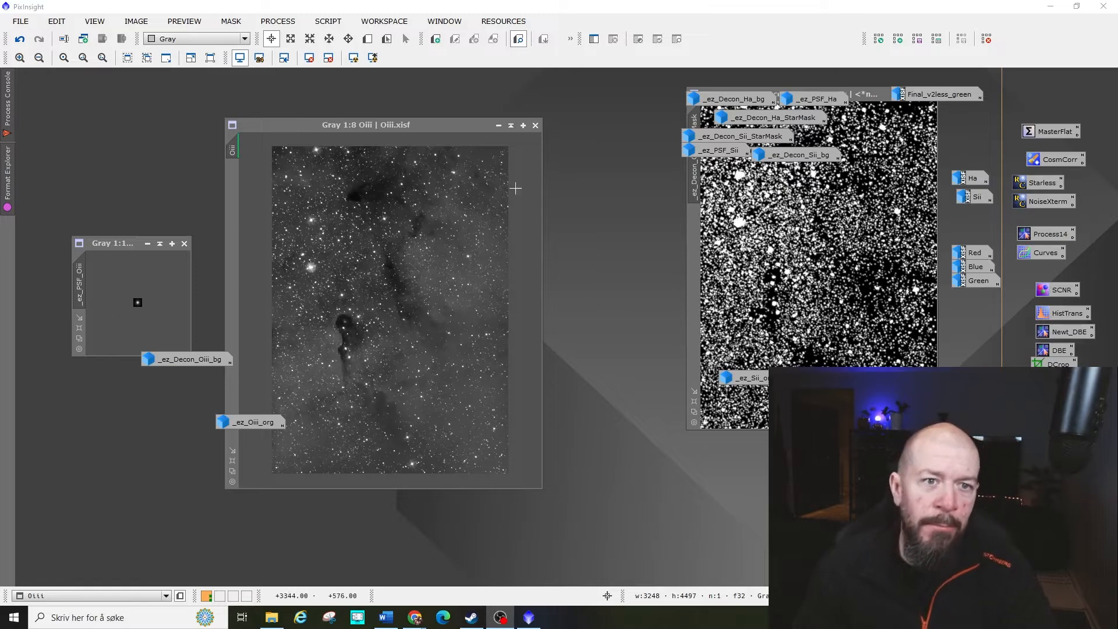
- Iconize the Oiii PSF image and gather the _ez_Oiii_org, _ez_PSF_Oiii and _ez_Decon_Oiii_bg icons beside the Ha mask icons
{"action": "left_click", "coordinate": [148, 243]}
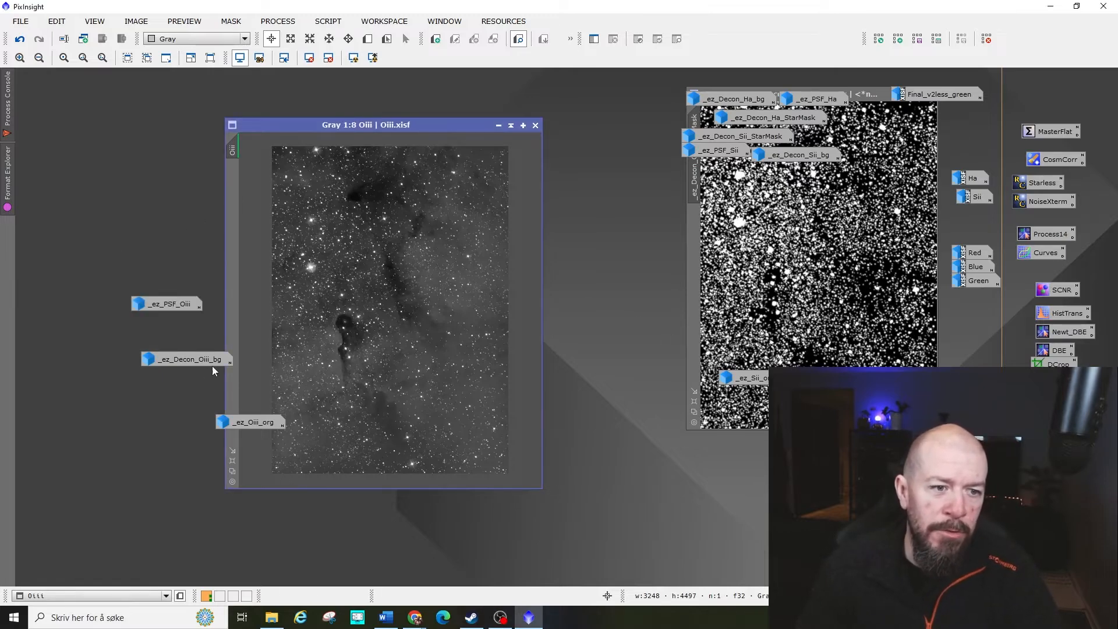
{"action": "left_click_drag", "start_coordinate": [257, 431], "coordinate": [598, 97]}
{"action": "left_click_drag", "start_coordinate": [167, 304], "coordinate": [427, 123]}
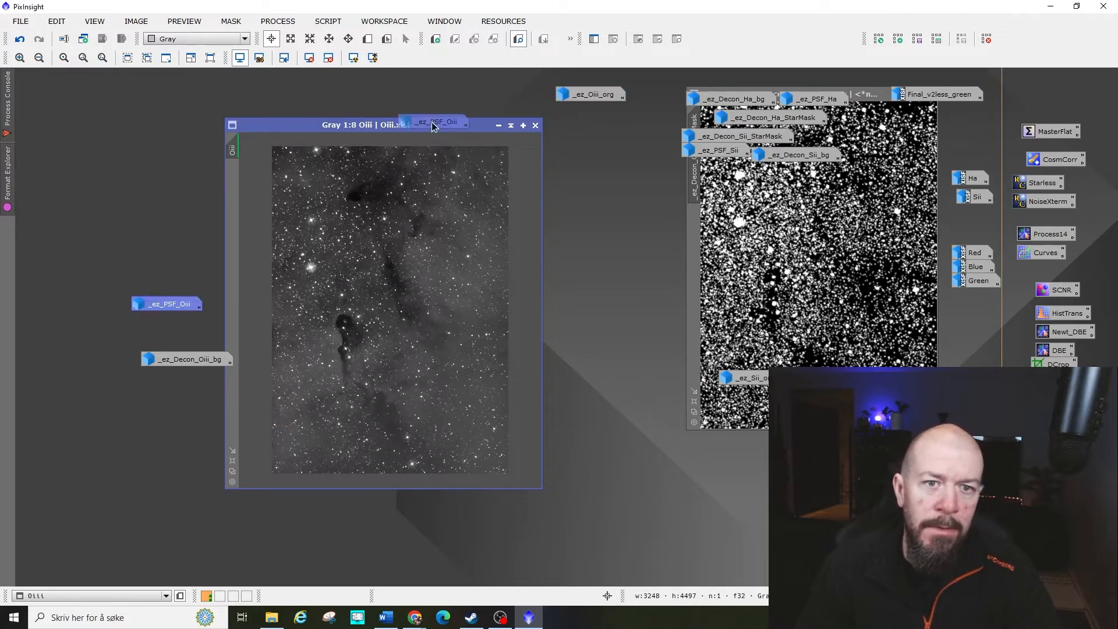
{"action": "left_click_drag", "start_coordinate": [508, 92], "coordinate": [509, 91]}
{"action": "left_click_drag", "start_coordinate": [192, 361], "coordinate": [613, 119]}
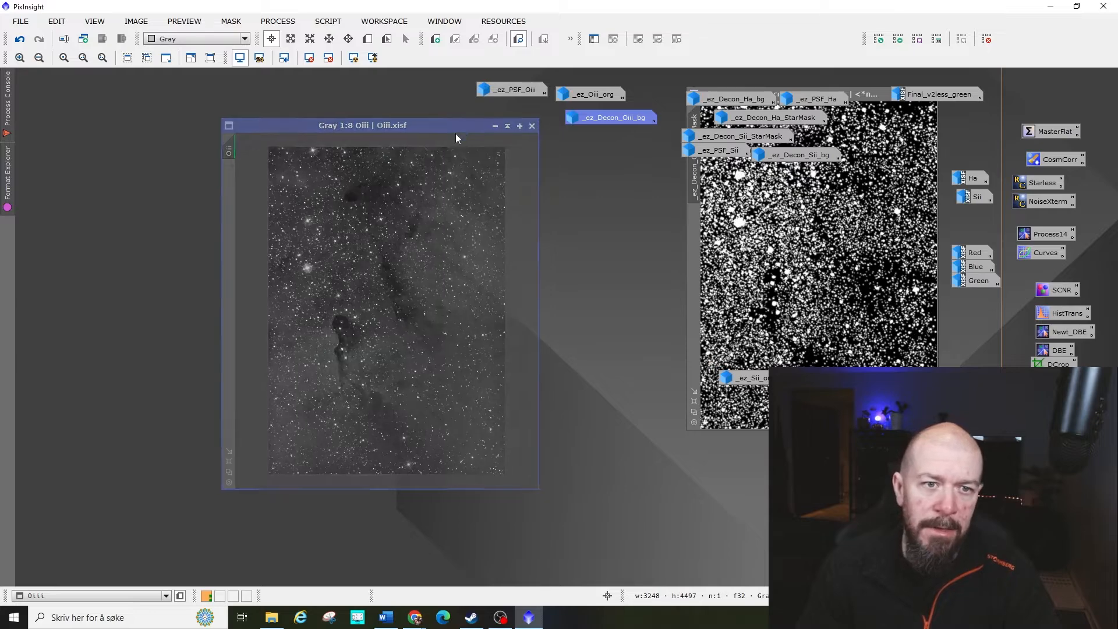
- Inspect the deconvolved Oiii image at 1:3 and as a whole, and iconize it
{"action": "left_click_drag", "start_coordinate": [456, 127], "coordinate": [430, 141]}
{"action": "scroll", "coordinate": [330, 348], "scroll_direction": "up", "scroll_amount": 4}
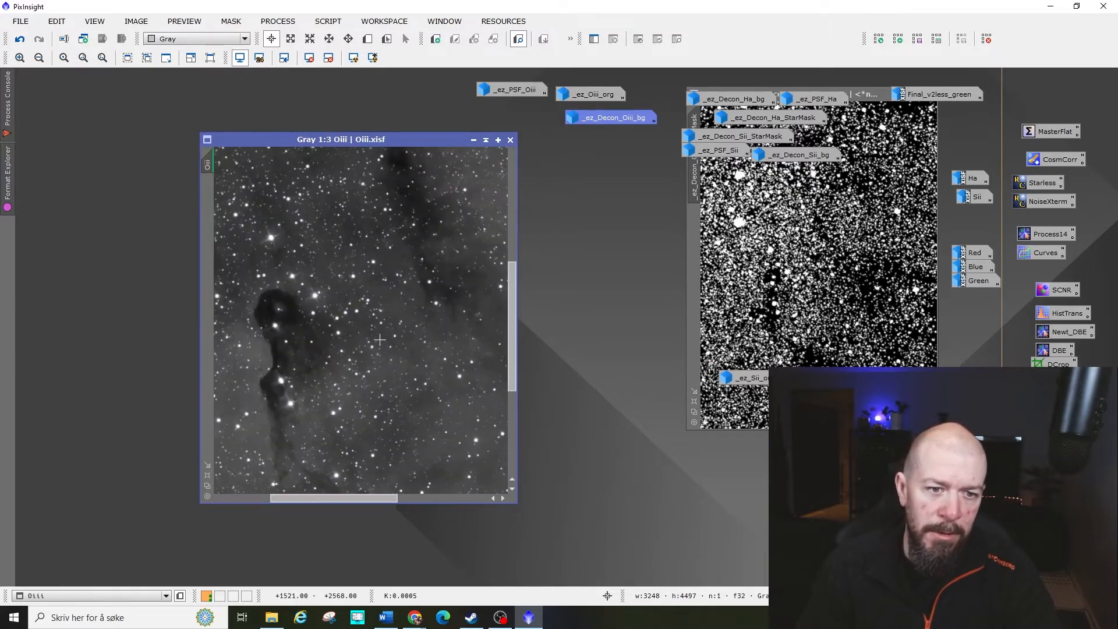
{"action": "scroll", "coordinate": [379, 340], "scroll_direction": "down", "scroll_amount": 3}
{"action": "scroll", "coordinate": [379, 340], "scroll_direction": "down", "scroll_amount": 1}
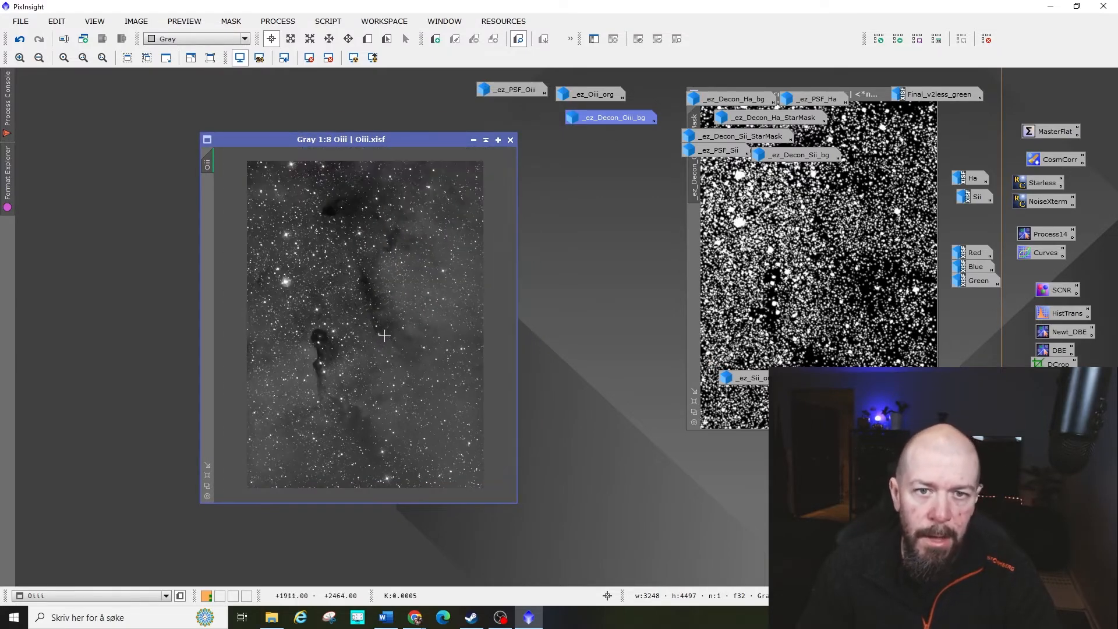
{"action": "left_click", "coordinate": [473, 140]}
- Iconize the Oiii star mask and move it and the _ez_Sii_org icon to the other EZ Decon icons
{"action": "left_click_drag", "start_coordinate": [830, 95], "coordinate": [546, 174]}
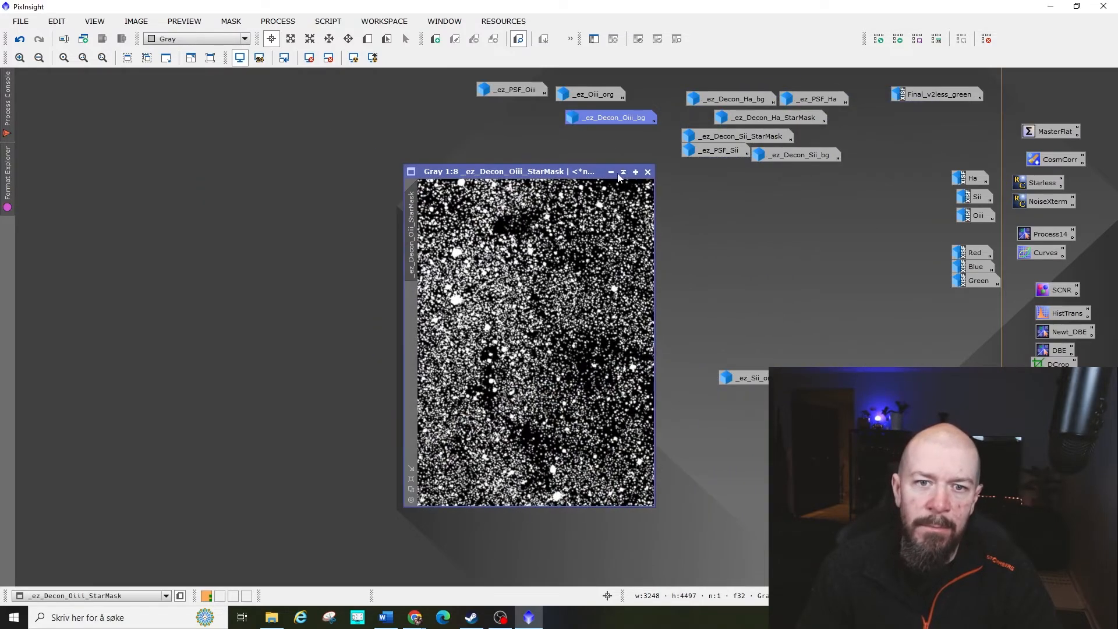
{"action": "left_click", "coordinate": [611, 172]}
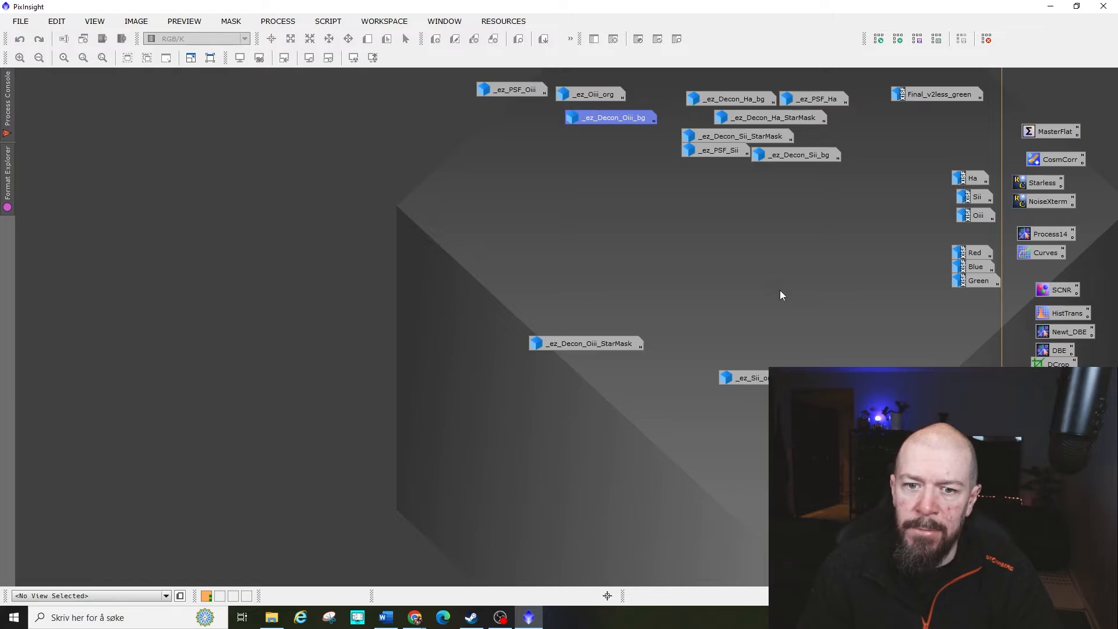
{"action": "left_click_drag", "start_coordinate": [622, 341], "coordinate": [584, 167]}
{"action": "left_click_drag", "start_coordinate": [741, 377], "coordinate": [726, 188]}
- Select the Ha, Sii and Oiii icons together and move them to a free area away from the Red, Blue and Green icons
{"action": "left_click_drag", "start_coordinate": [955, 152], "coordinate": [990, 222]}
{"action": "left_click_drag", "start_coordinate": [967, 180], "coordinate": [781, 320]}
{"action": "left_click", "coordinate": [707, 304]}
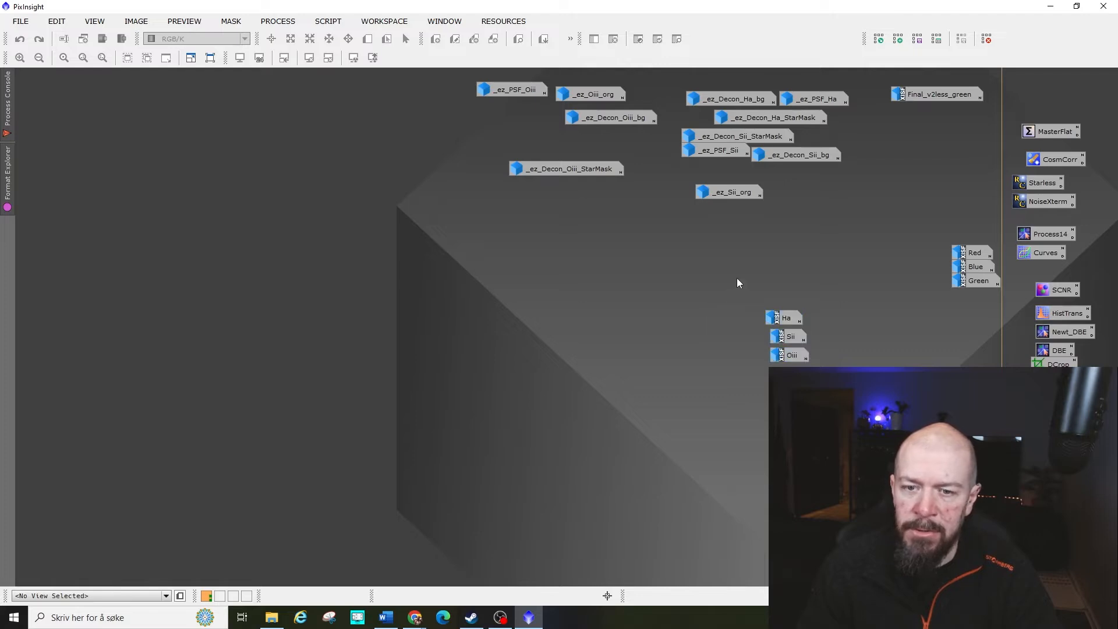
{"action": "left_click", "coordinate": [789, 320]}
{"action": "left_click_drag", "start_coordinate": [788, 320], "coordinate": [793, 320]}
{"action": "left_click", "coordinate": [728, 307]}
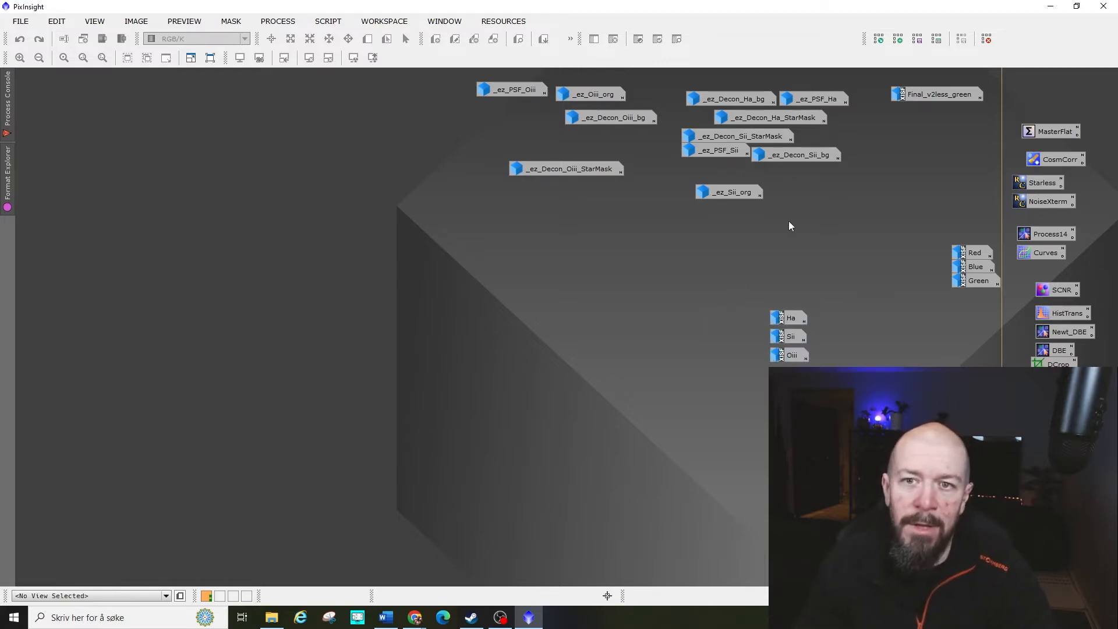
- Delete all leftover EZ Decon mask, PSF and original image icons, accepting that existing mask references will be broken
{"action": "left_click_drag", "start_coordinate": [759, 181], "coordinate": [508, 78]}
{"action": "right_click", "coordinate": [514, 90]}
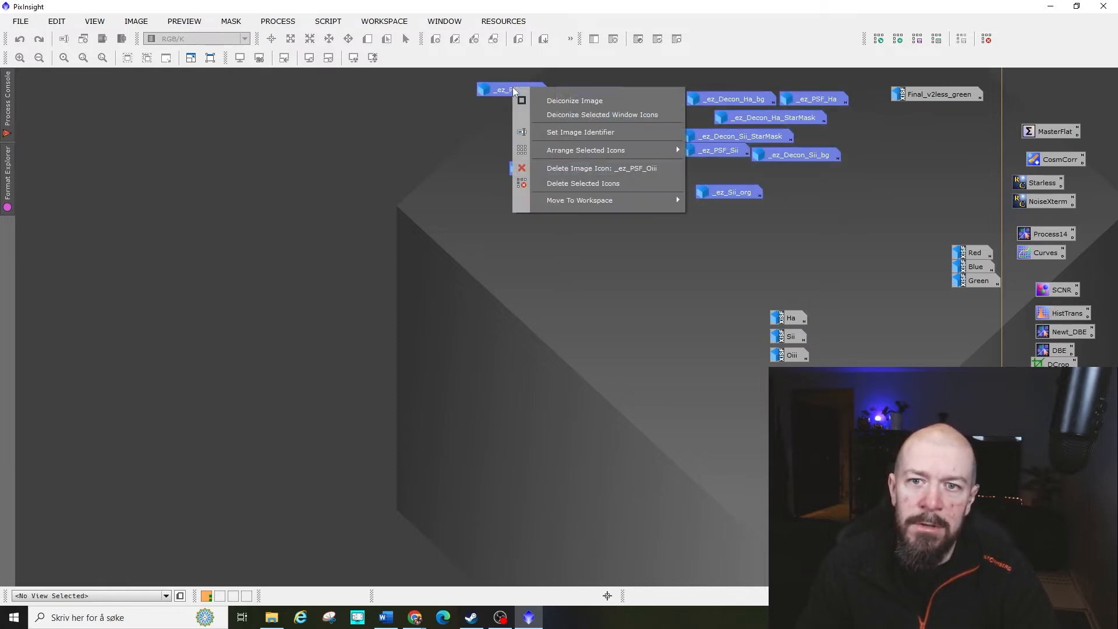
{"action": "left_click", "coordinate": [579, 183]}
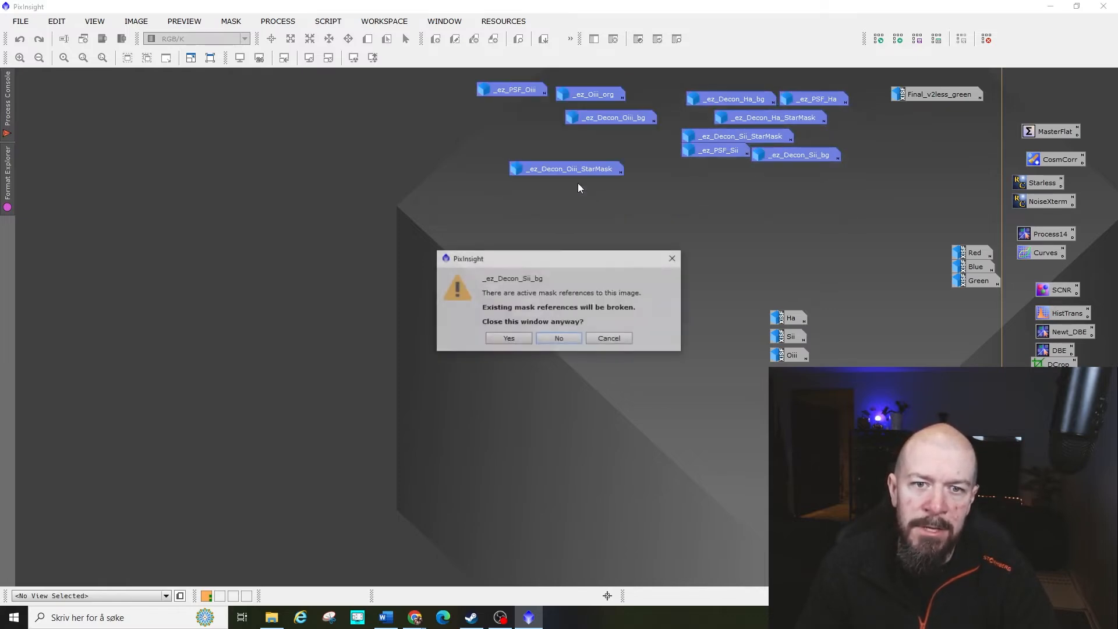
{"action": "left_click", "coordinate": [515, 338]}
{"action": "left_click", "coordinate": [515, 338]}
{"action": "left_click", "coordinate": [514, 338]}
{"action": "left_click", "coordinate": [514, 339]}
{"action": "left_click", "coordinate": [509, 338]}
{"action": "left_click", "coordinate": [514, 338]}
{"action": "left_click", "coordinate": [514, 338]}
{"action": "left_click", "coordinate": [515, 338]}
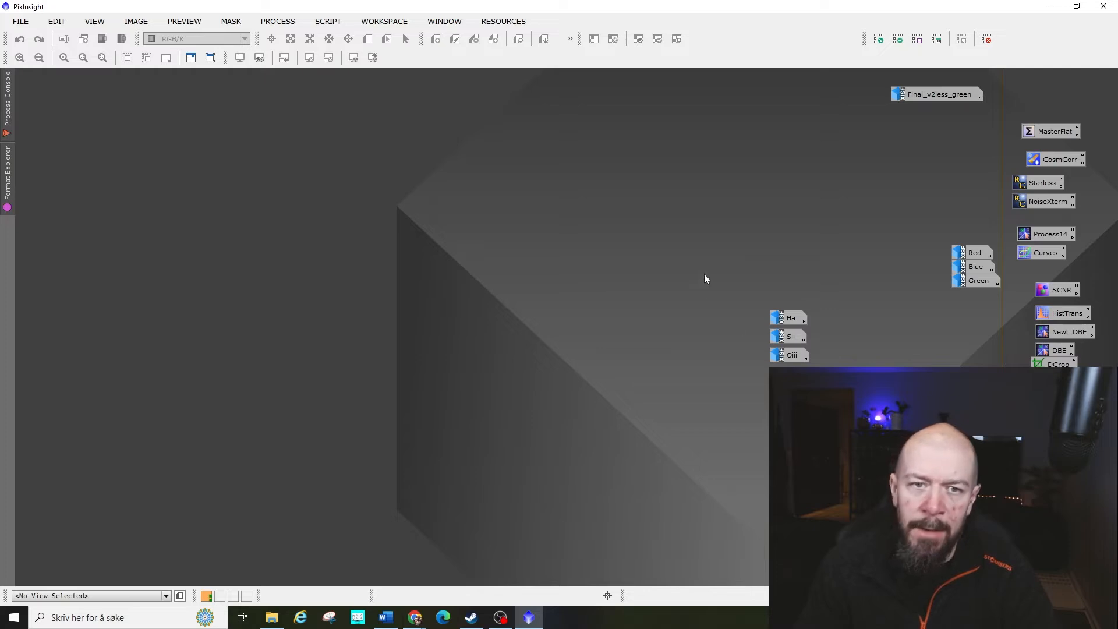
- Browse the available process categories as far as the <Etc> group
{"action": "left_click", "coordinate": [278, 21]}
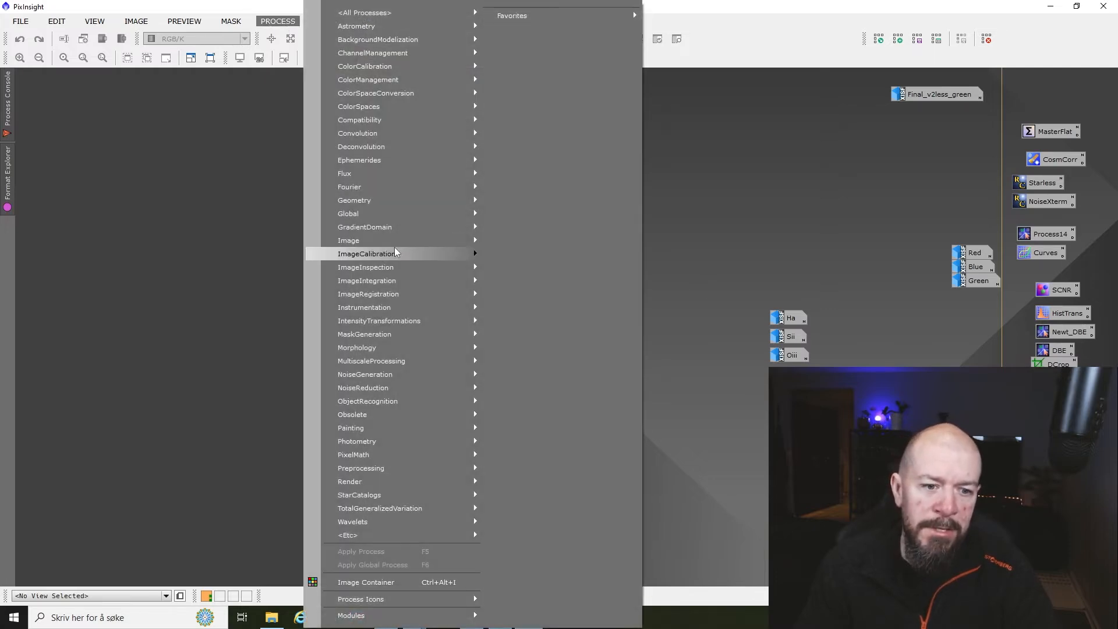
{"action": "mouse_move", "coordinate": [461, 534]}
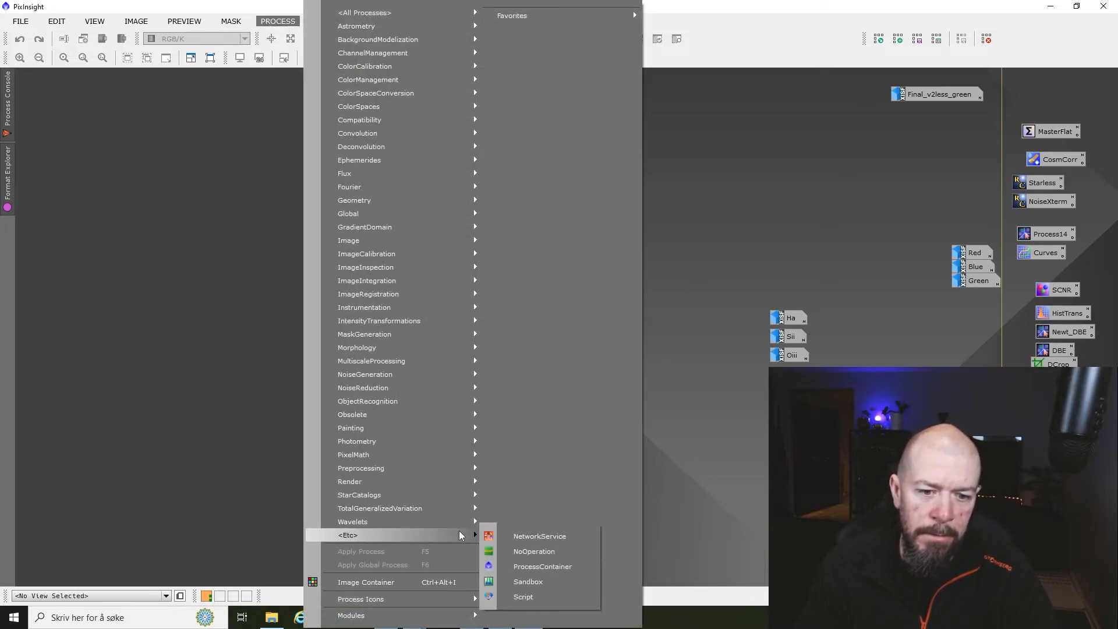
- Open the PixelMath process from the full process list and place its window in the middle of the workspace
{"action": "mouse_move", "coordinate": [402, 12]}
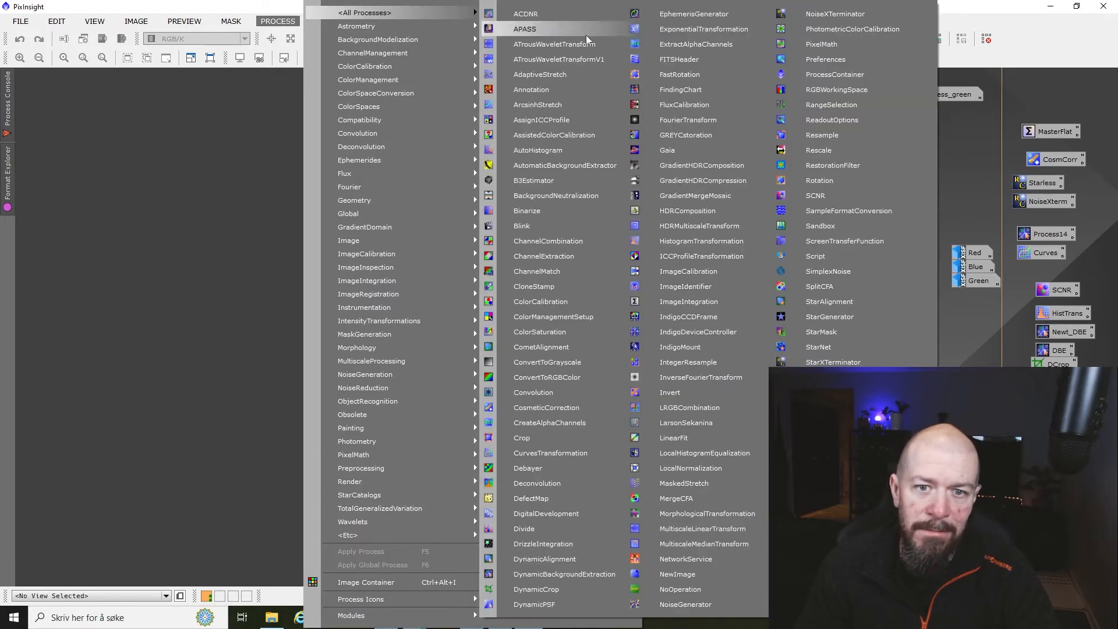
{"action": "left_click", "coordinate": [831, 44]}
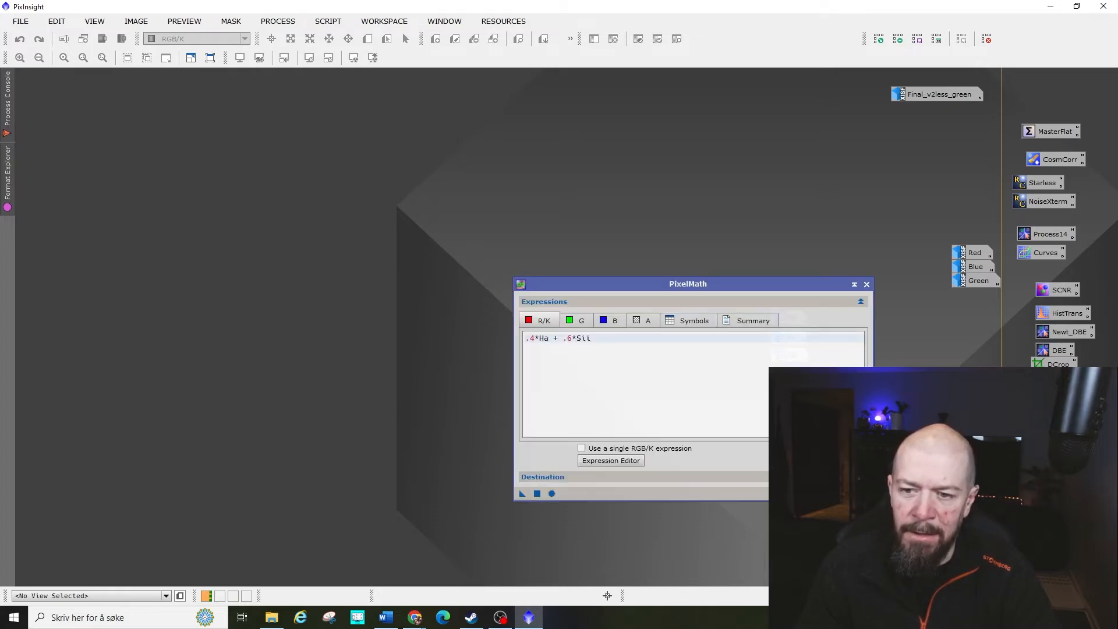
{"action": "left_click_drag", "start_coordinate": [733, 285], "coordinate": [548, 162]}
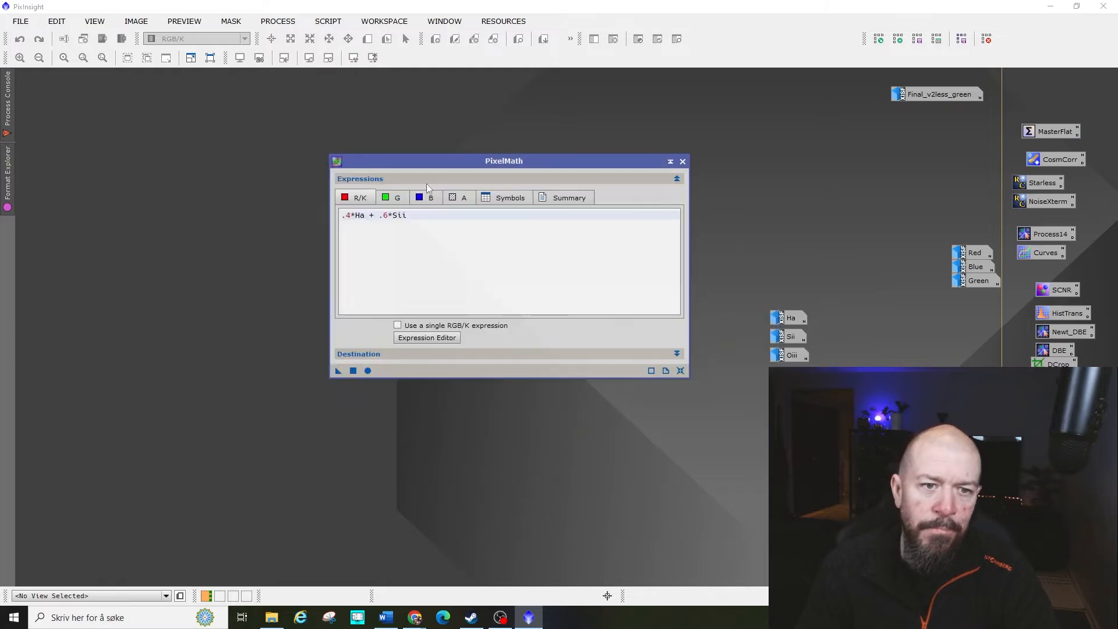
- Review the PixelMath expressions for the red, green and blue channels
{"action": "left_click", "coordinate": [386, 198]}
{"action": "left_click", "coordinate": [426, 198]}
{"action": "left_click", "coordinate": [393, 198]}
{"action": "left_click", "coordinate": [358, 199]}
{"action": "left_click", "coordinate": [388, 196]}
{"action": "left_click", "coordinate": [416, 200]}
{"action": "left_click", "coordinate": [388, 195]}
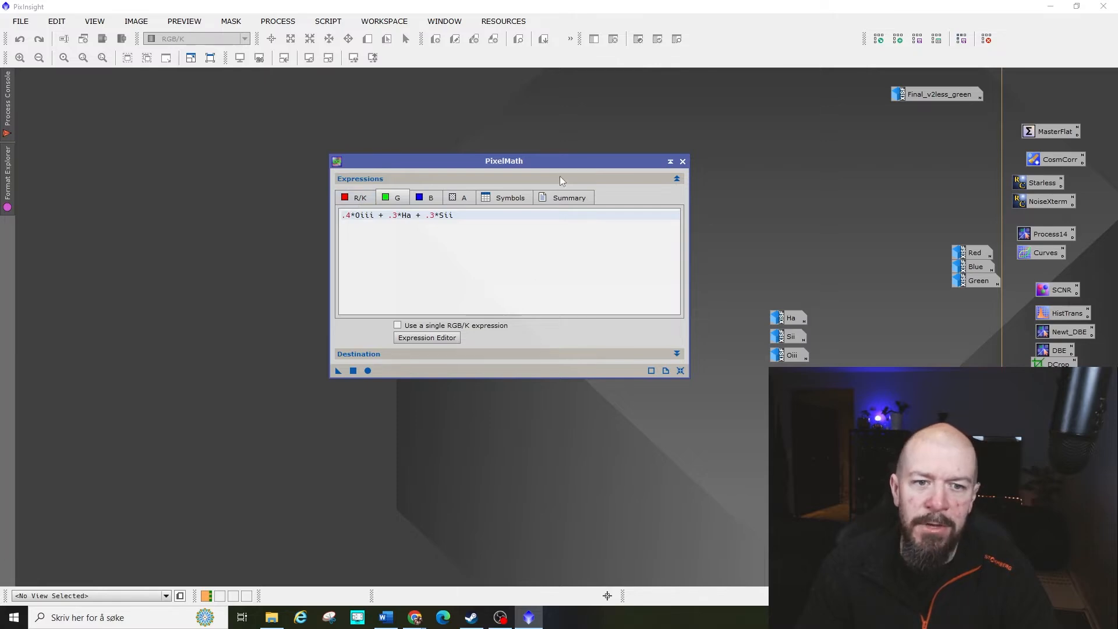
- Restore the Ha image from its icon and arrange its window side by side with PixelMath
{"action": "mouse_move", "coordinate": [801, 319]}
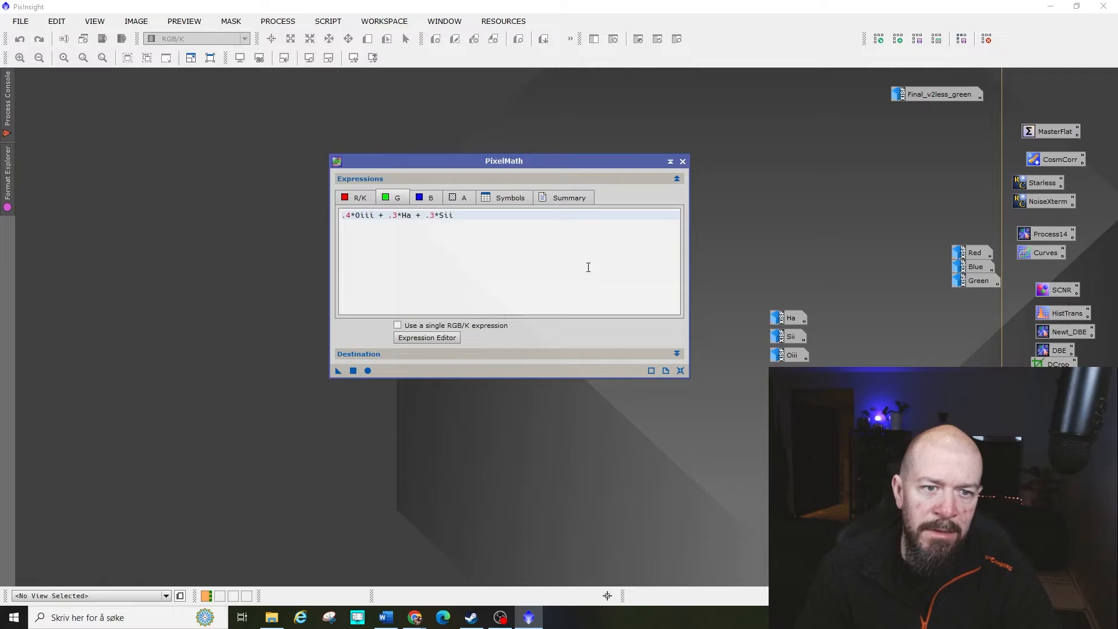
{"action": "double_click", "coordinate": [791, 328]}
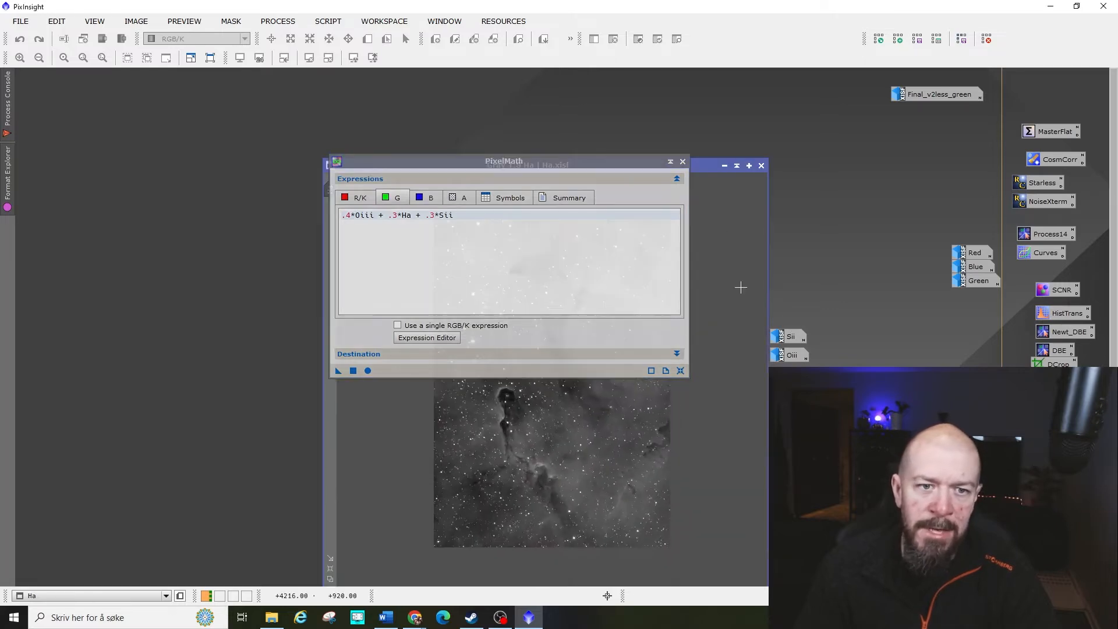
{"action": "left_click_drag", "start_coordinate": [570, 158], "coordinate": [708, 204]}
{"action": "left_click_drag", "start_coordinate": [441, 168], "coordinate": [169, 77]}
{"action": "left_click_drag", "start_coordinate": [601, 208], "coordinate": [639, 135]}
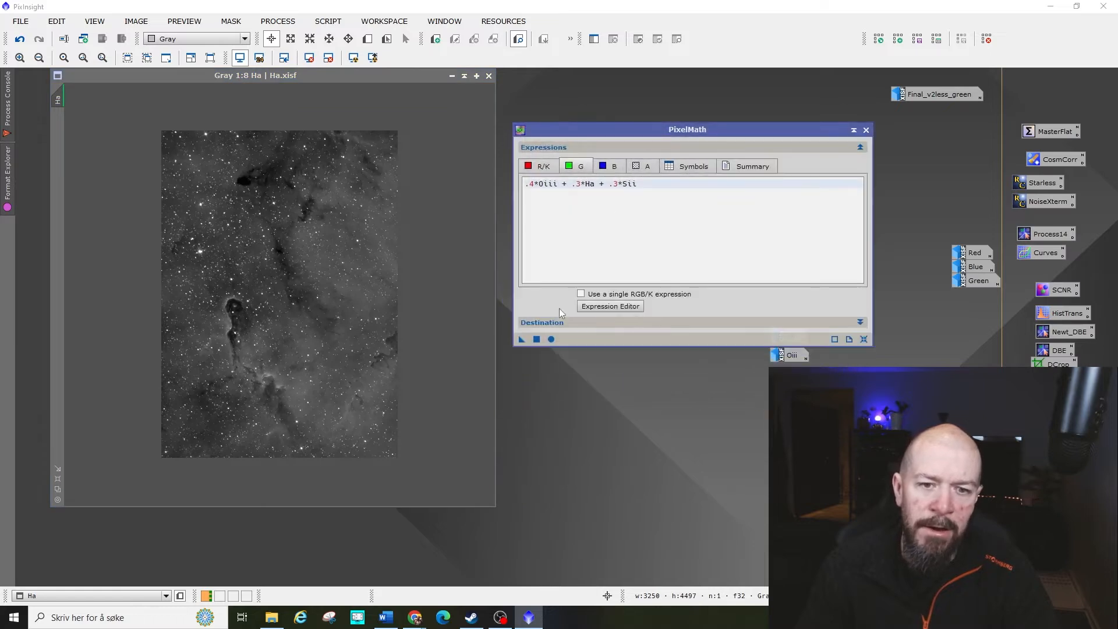
- Apply the PixelMath expressions to the Ha view as a new RGB Color image and collapse the PixelMath window
{"action": "left_click", "coordinate": [582, 323]}
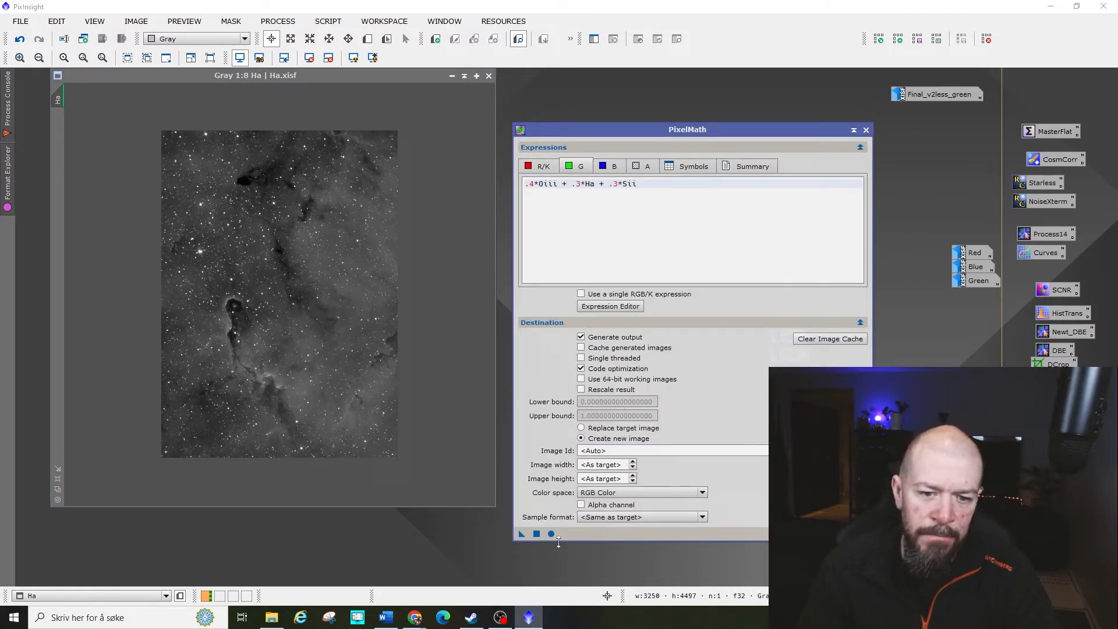
{"action": "left_click", "coordinate": [536, 534]}
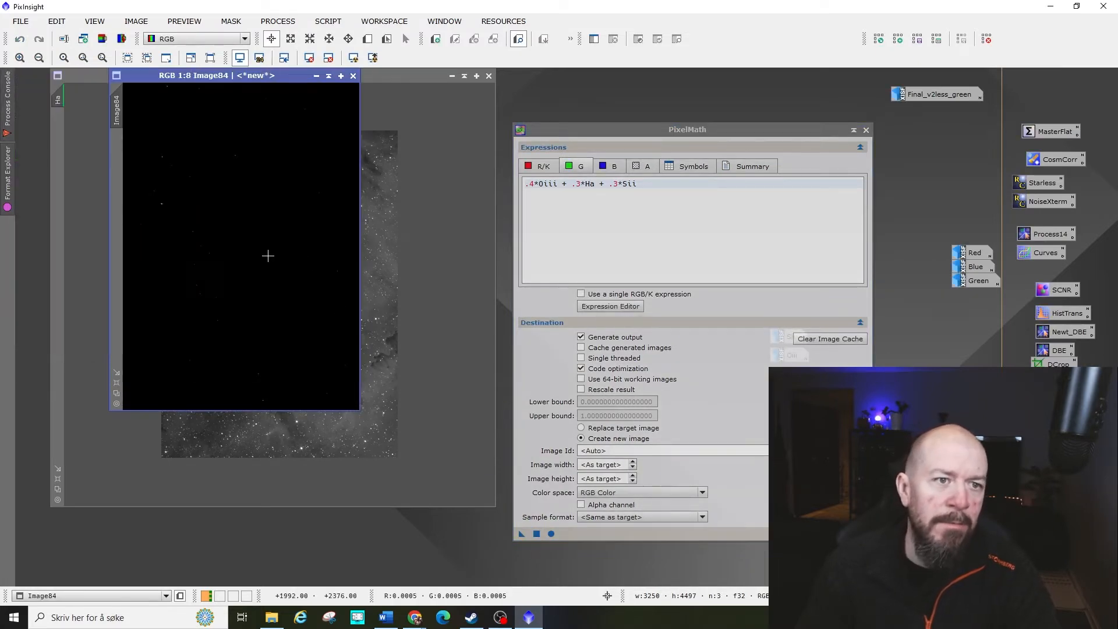
{"action": "left_click", "coordinate": [852, 131]}
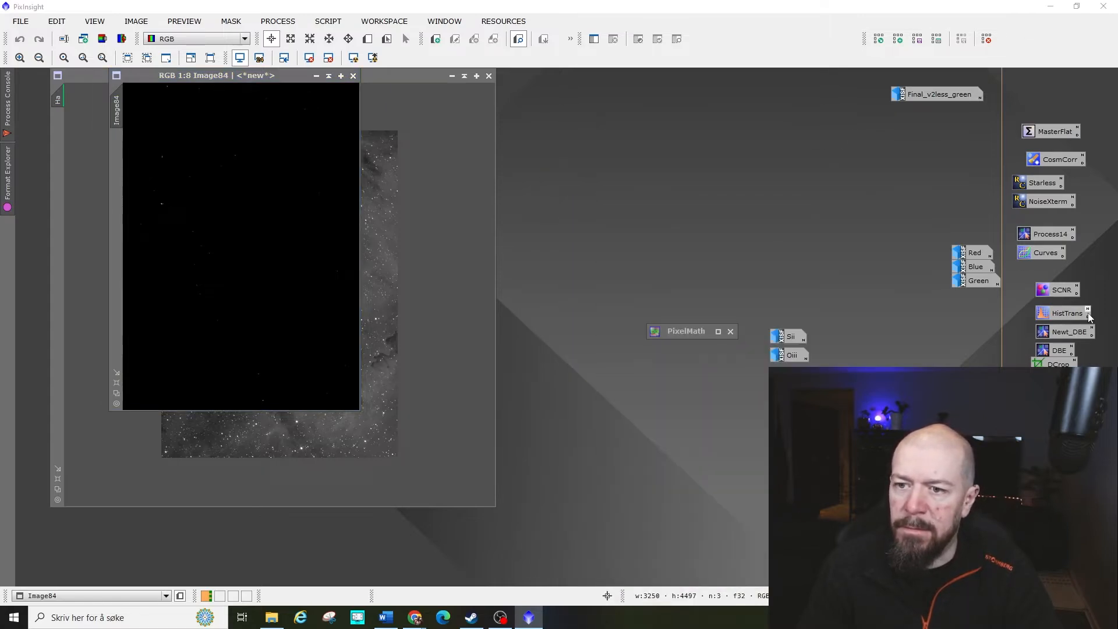
- Auto-stretch the new RGB image's display with ScreenTransferFunction and enlarge its window
{"action": "double_click", "coordinate": [1048, 378]}
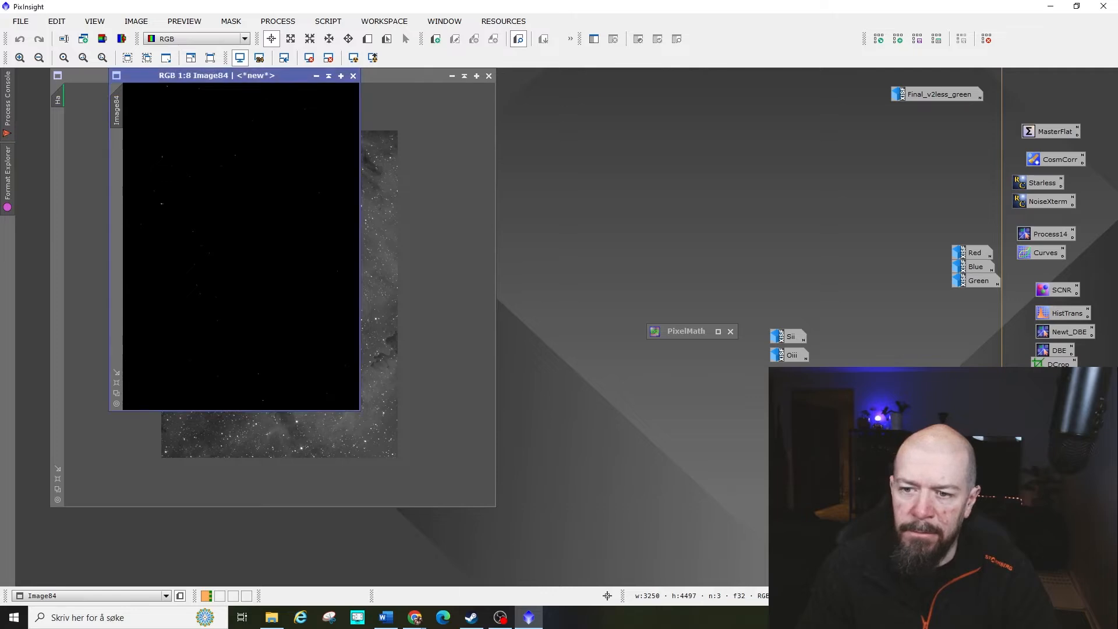
{"action": "left_click_drag", "start_coordinate": [825, 290], "coordinate": [697, 141]}
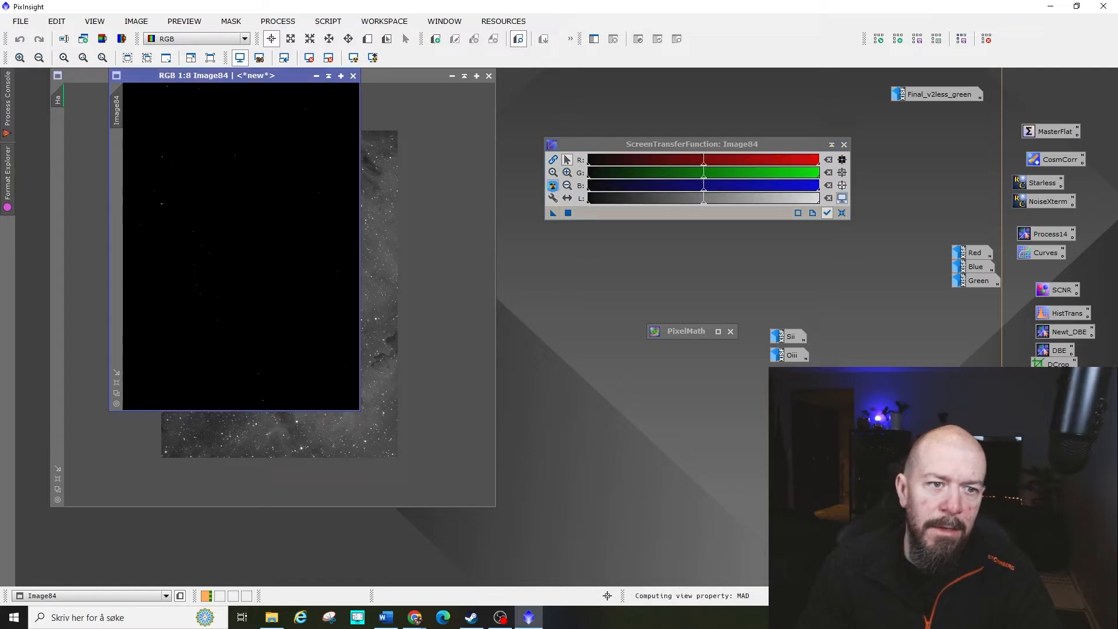
{"action": "left_click", "coordinate": [553, 185]}
{"action": "left_click_drag", "start_coordinate": [360, 410], "coordinate": [584, 543]}
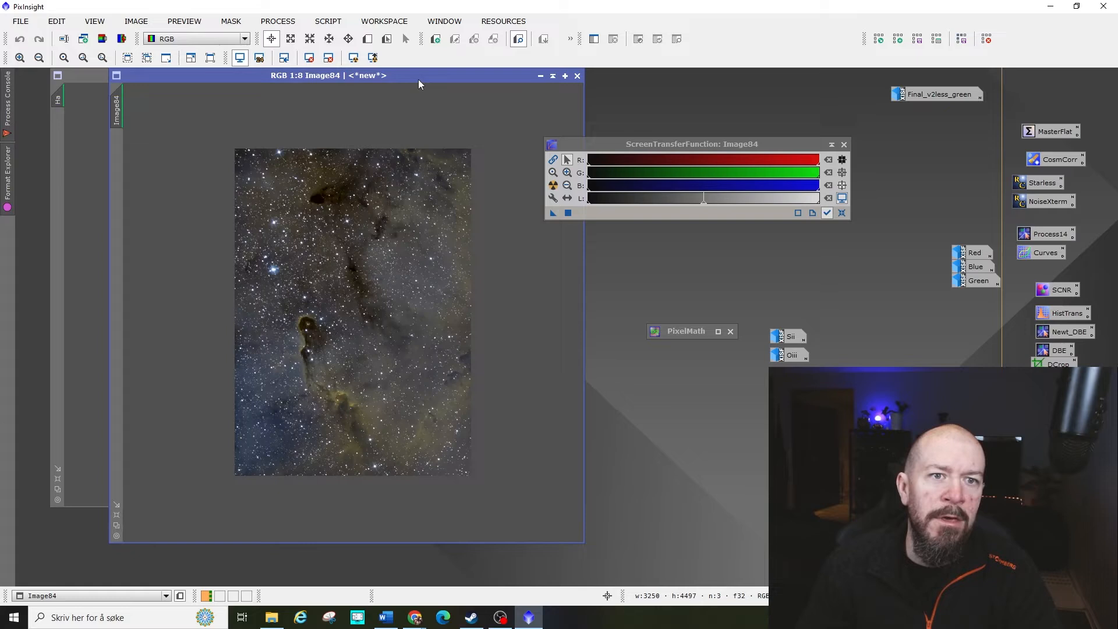
- Iconize the Ha image, move the Ha, Sii and Oiii icons near the process icons, and close the open process windows
{"action": "left_click_drag", "start_coordinate": [418, 78], "coordinate": [392, 121]}
{"action": "left_click", "coordinate": [452, 76]}
{"action": "left_click_drag", "start_coordinate": [789, 325], "coordinate": [903, 239]}
{"action": "left_click_drag", "start_coordinate": [790, 320], "coordinate": [955, 167]}
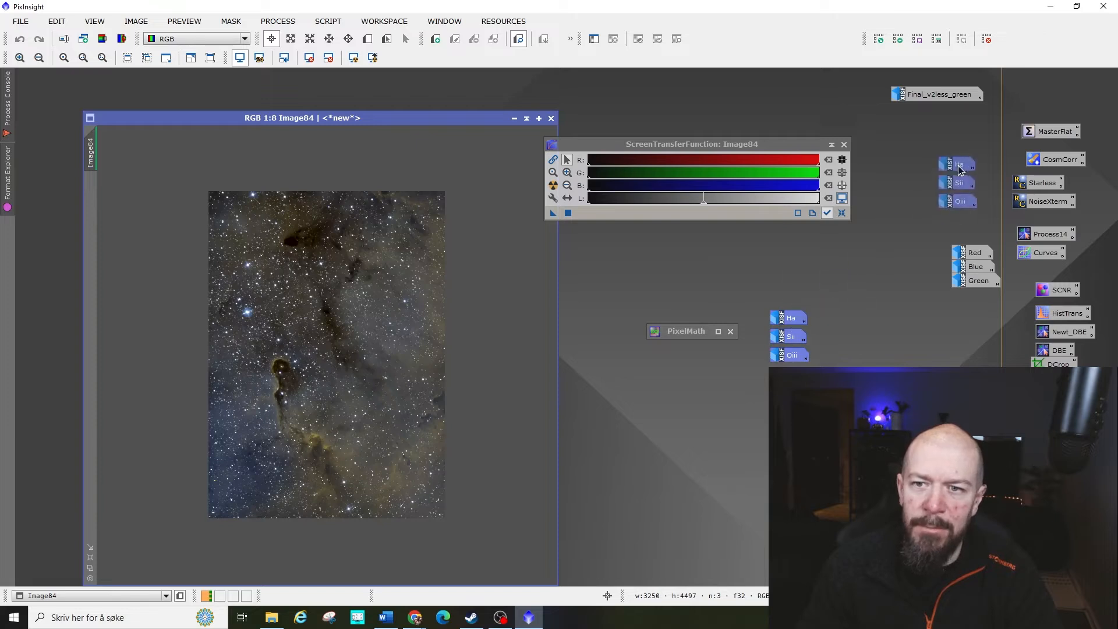
{"action": "left_click", "coordinate": [731, 331]}
{"action": "left_click", "coordinate": [843, 144]}
- Inspect the stretched RGB image up close and move the Red, Blue and Green icons beside the narrowband icons
{"action": "scroll", "coordinate": [319, 281], "scroll_direction": "up", "scroll_amount": 5}
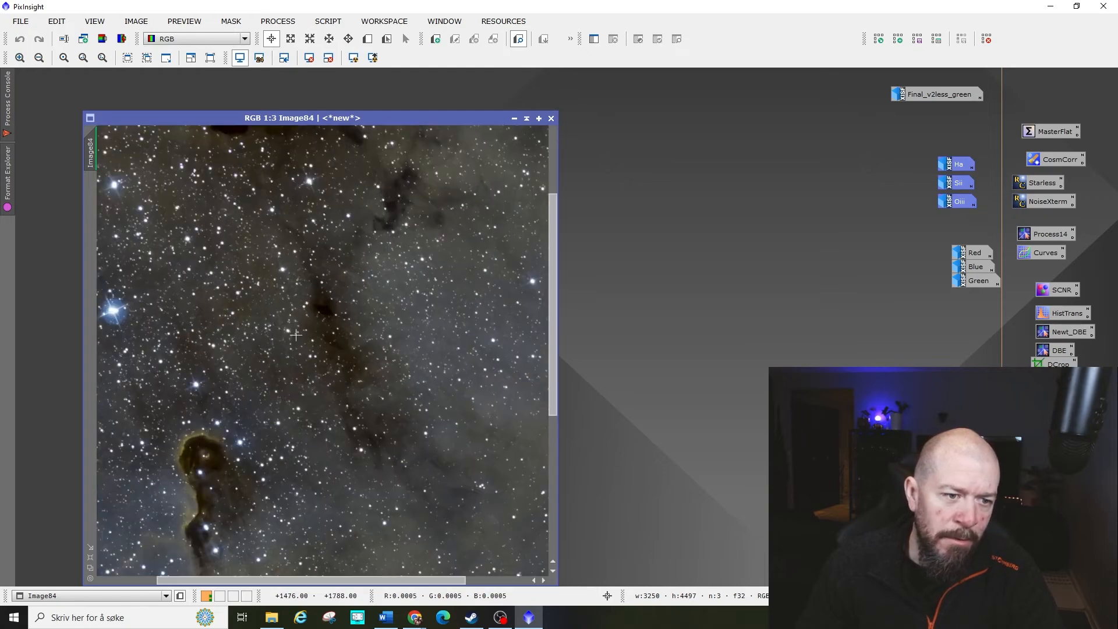
{"action": "scroll", "coordinate": [296, 335], "scroll_direction": "down", "scroll_amount": 5}
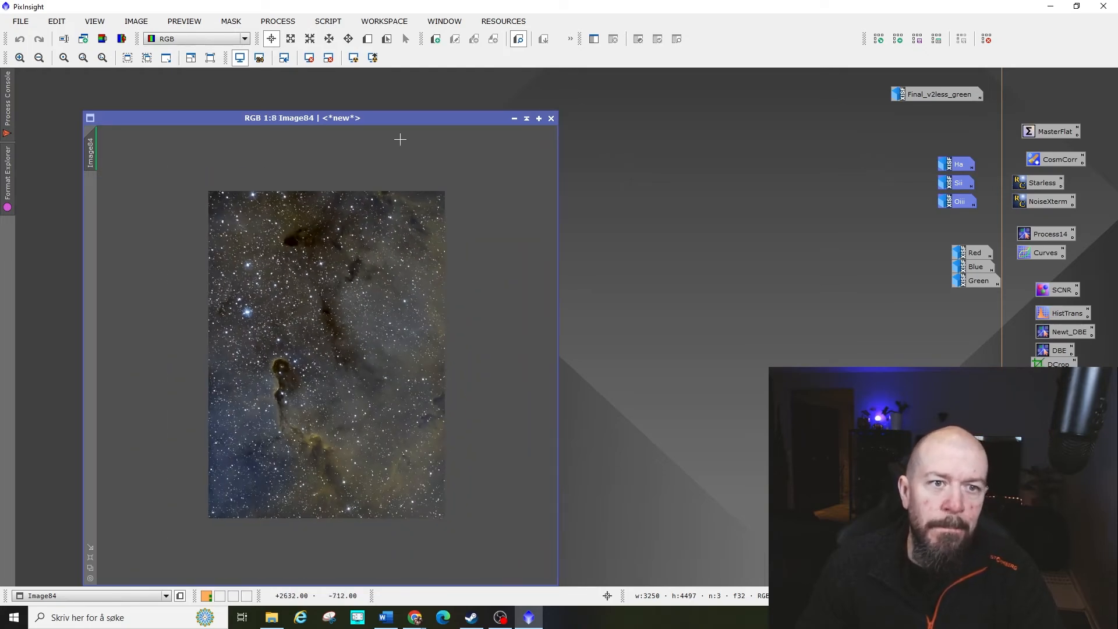
{"action": "left_click_drag", "start_coordinate": [388, 114], "coordinate": [366, 72]}
{"action": "scroll", "coordinate": [402, 245], "scroll_direction": "up", "scroll_amount": 1}
{"action": "scroll", "coordinate": [401, 244], "scroll_direction": "down", "scroll_amount": 2}
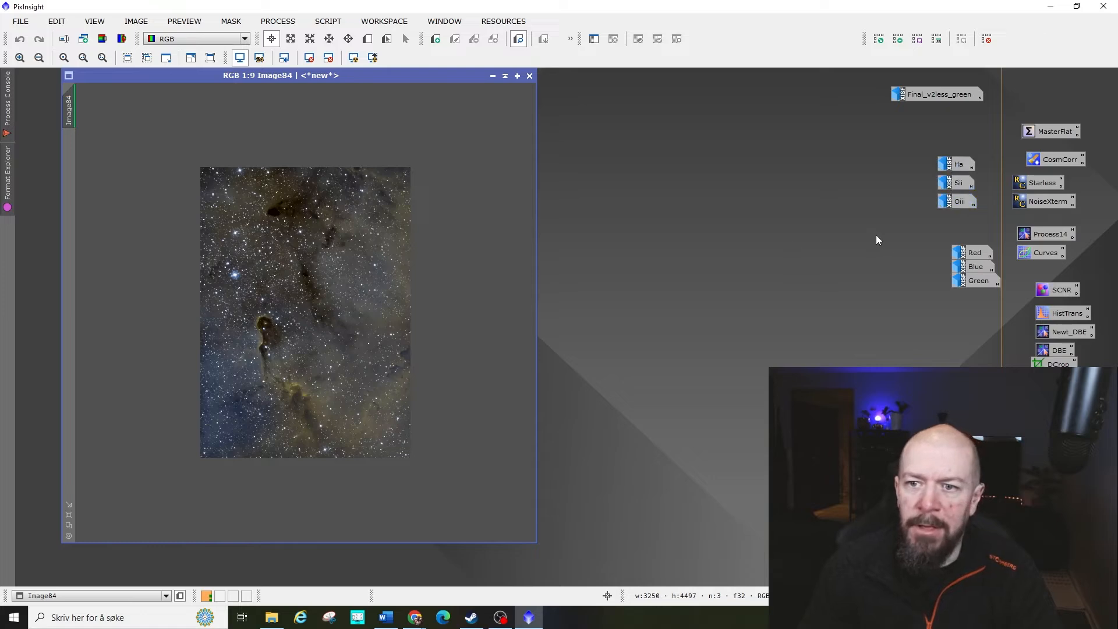
{"action": "left_click_drag", "start_coordinate": [953, 233], "coordinate": [815, 150]}
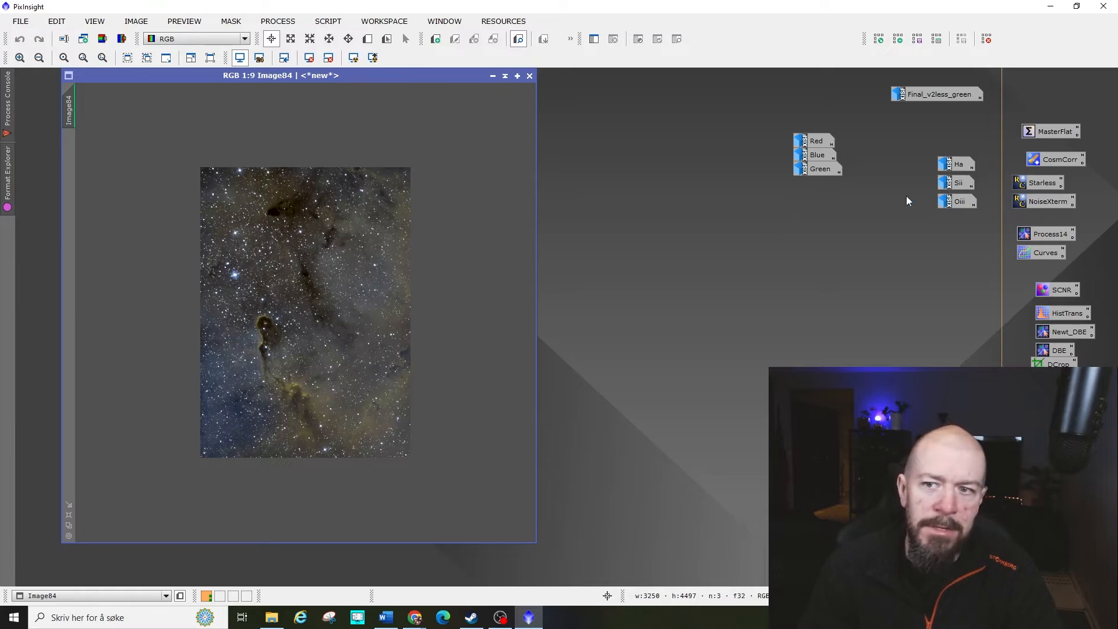
- Open StarXTerminator from the Starless process icon and position the RGB image beside it
{"action": "double_click", "coordinate": [1043, 184]}
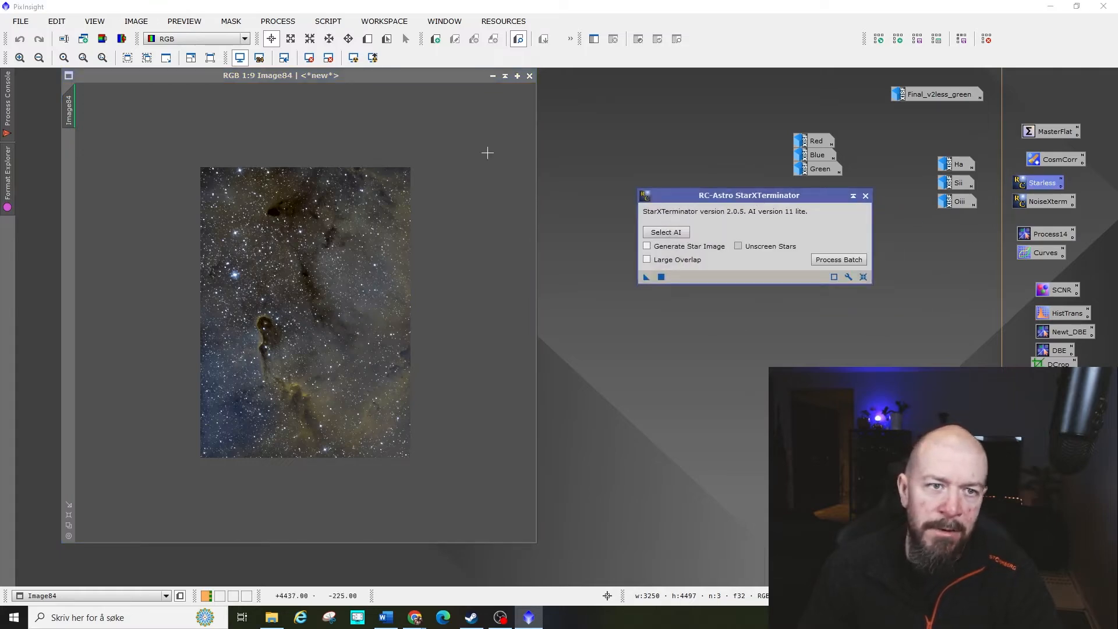
{"action": "left_click_drag", "start_coordinate": [384, 73], "coordinate": [383, 87]}
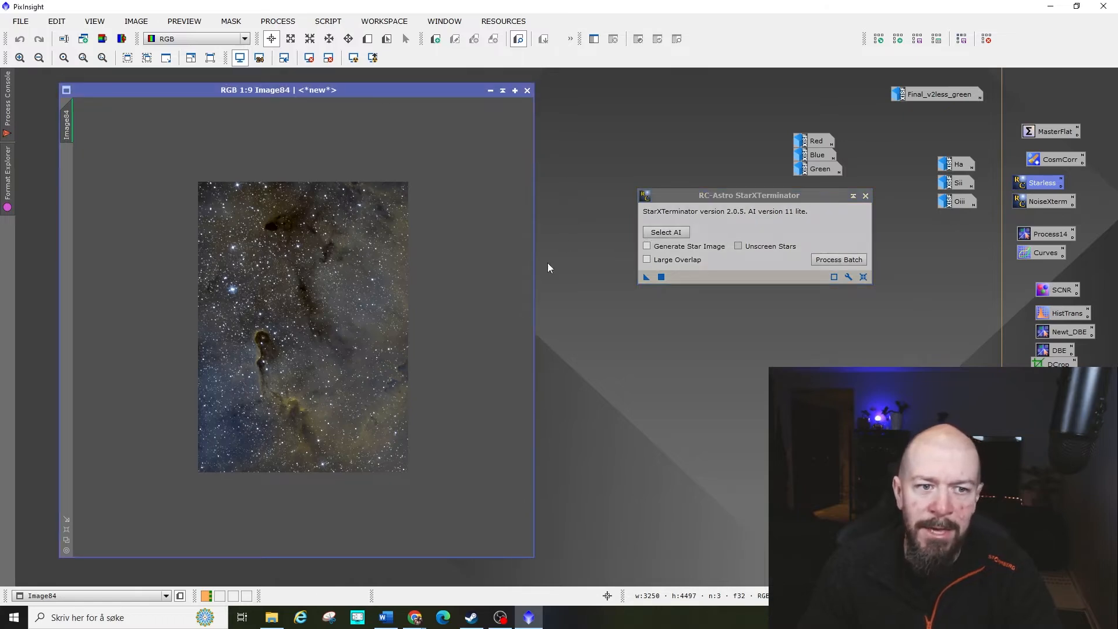
{"action": "scroll", "coordinate": [448, 265], "scroll_direction": "down", "scroll_amount": 1}
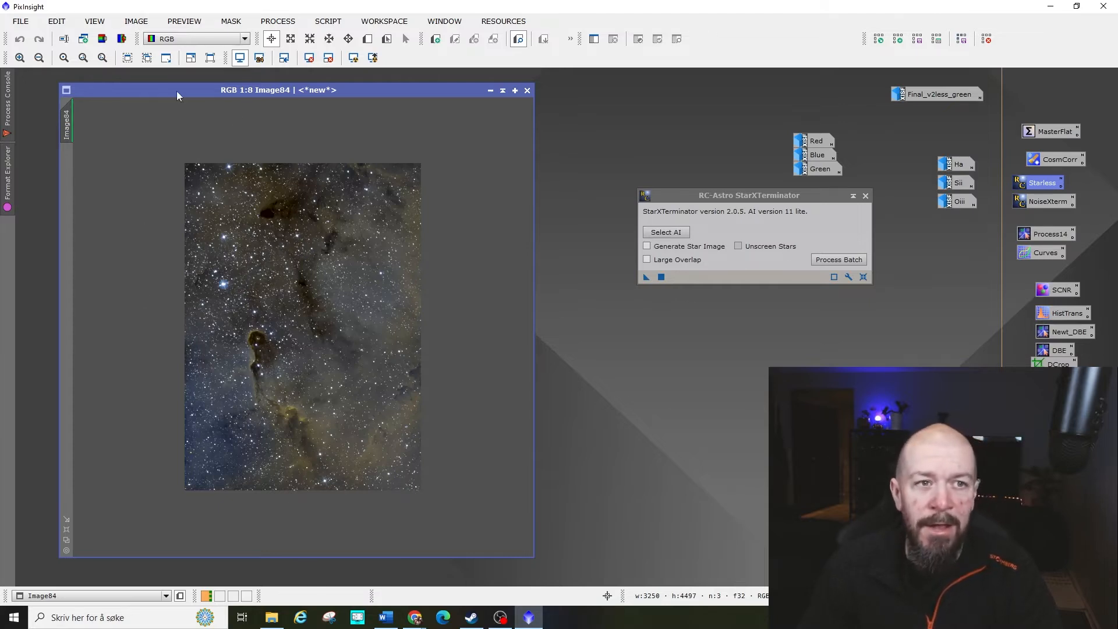
- Rename the combined image's identifier to SHO
{"action": "mouse_move", "coordinate": [70, 117]}
{"action": "double_click", "coordinate": [70, 117]}
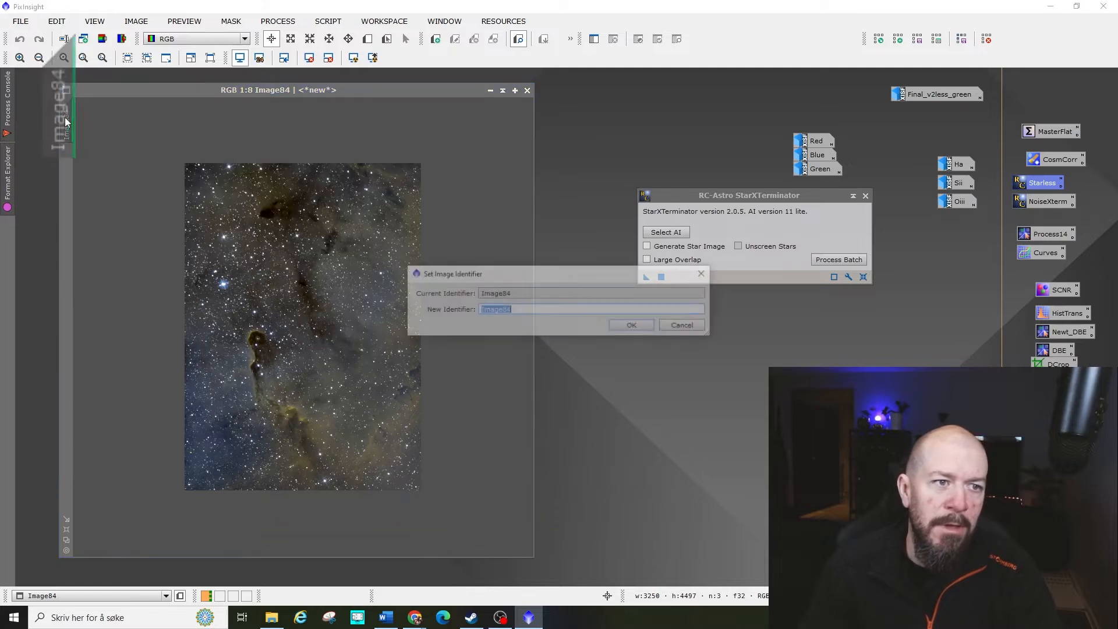
{"action": "type", "text": "SHO"}
{"action": "key", "text": "Return"}
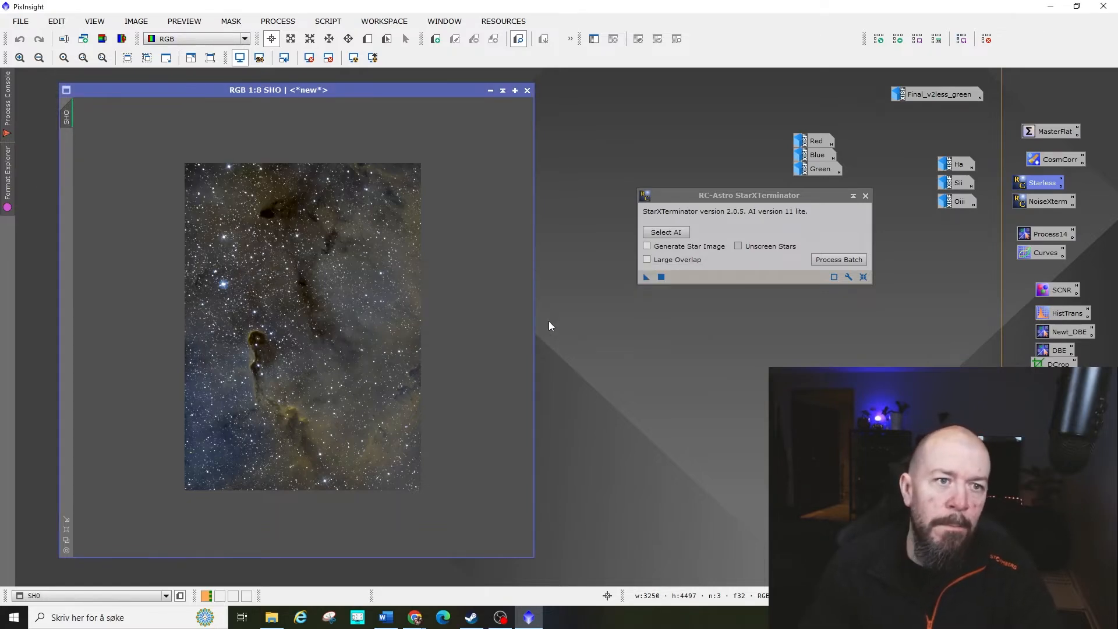
{"action": "left_click", "coordinate": [21, 22]}
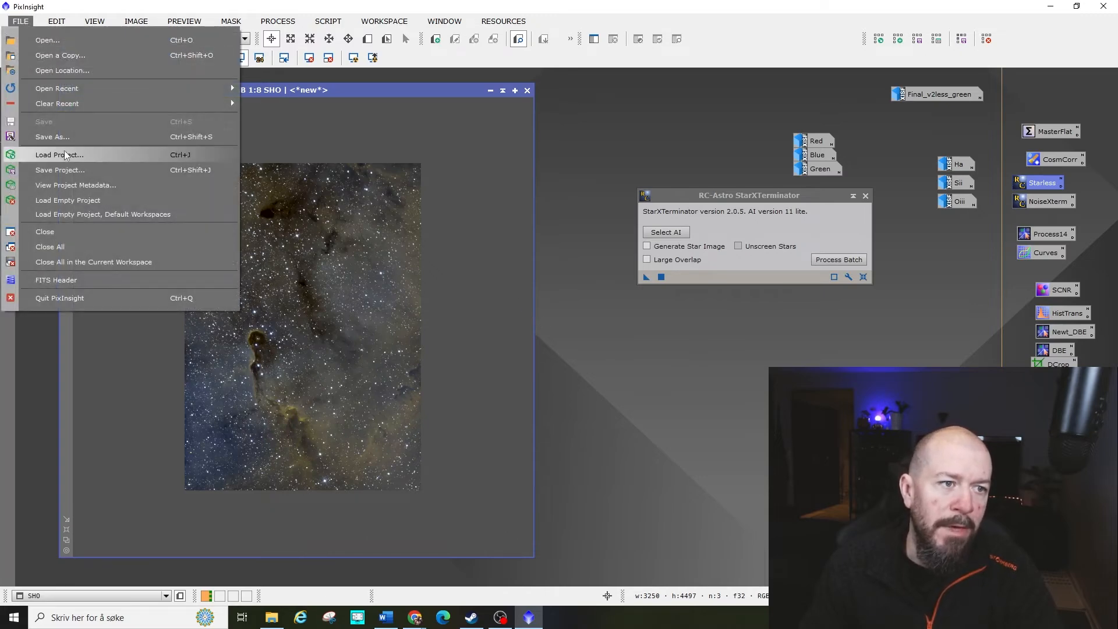
{"action": "left_click", "coordinate": [78, 135]}
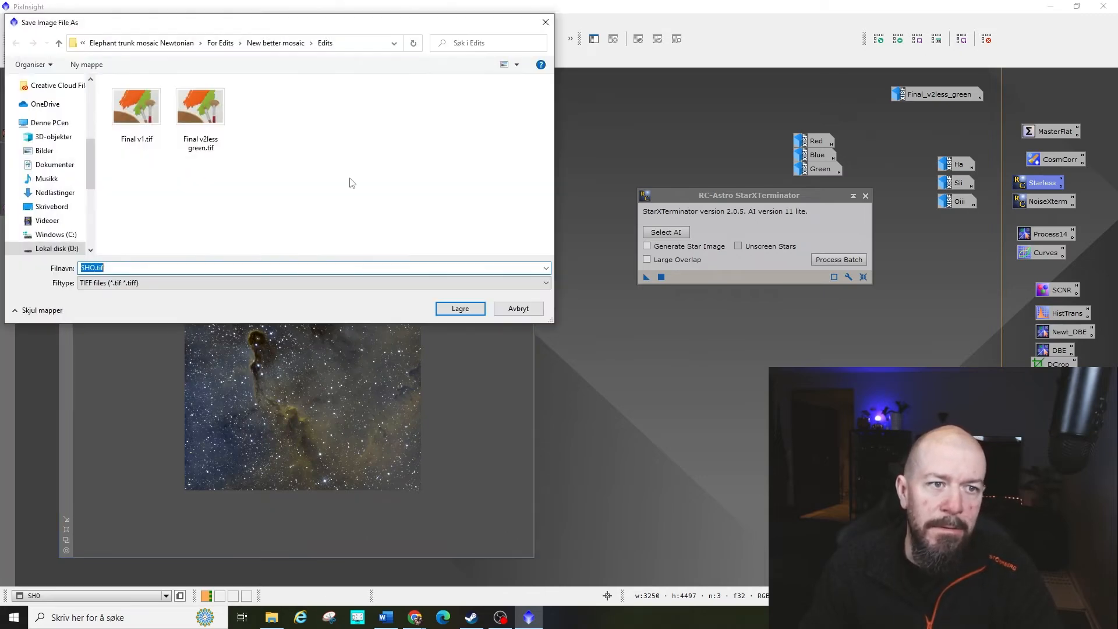
{"action": "left_click", "coordinate": [275, 43]}
{"action": "left_click", "coordinate": [221, 43]}
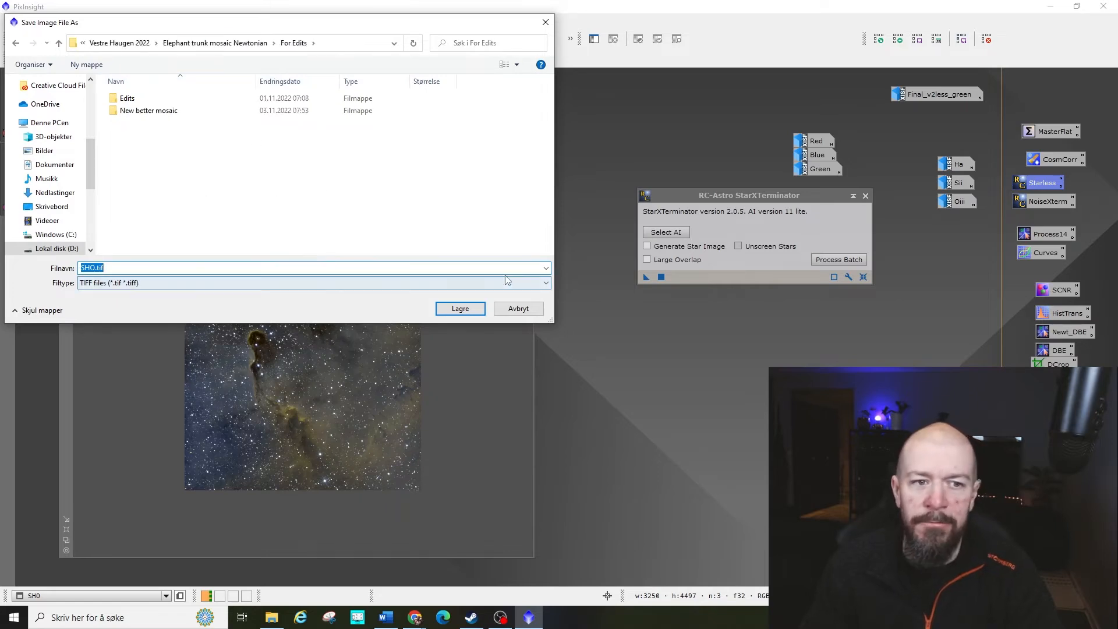
{"action": "left_click", "coordinate": [516, 312]}
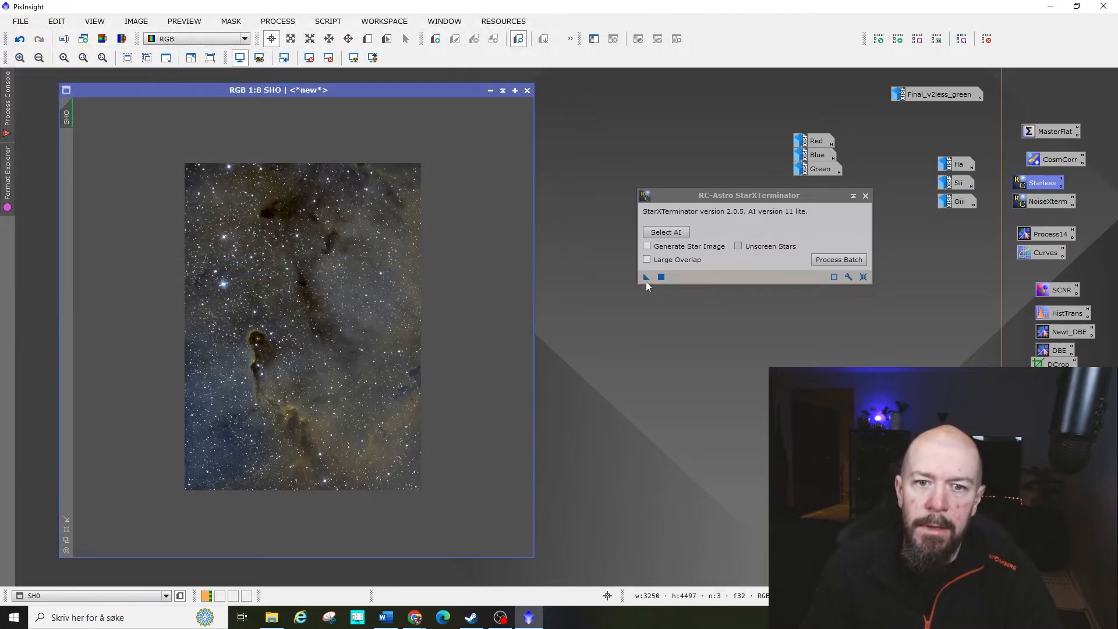
{"action": "mouse_move", "coordinate": [646, 282]}
{"action": "left_mouse_down"}
{"action": "mouse_move", "coordinate": [319, 291]}
{"action": "mouse_move", "coordinate": [655, 285]}
{"action": "left_mouse_up"}
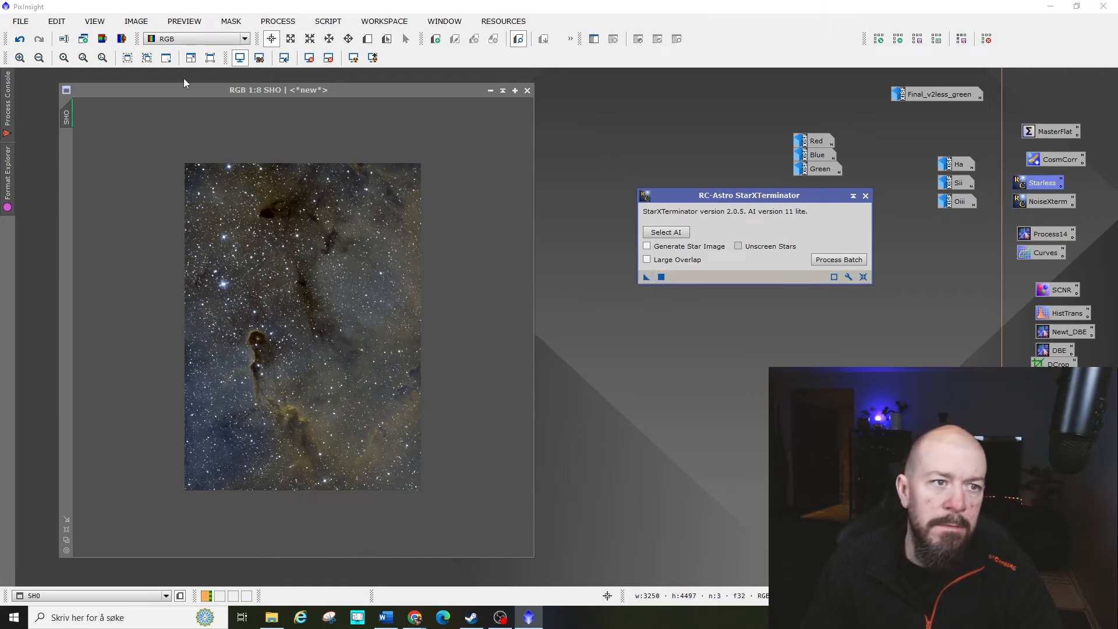
- Start saving the SHO image and create and open a new folder Youtube inside Elephant trunk mosaic Newtonian
{"action": "left_click", "coordinate": [20, 21]}
{"action": "left_click", "coordinate": [53, 136]}
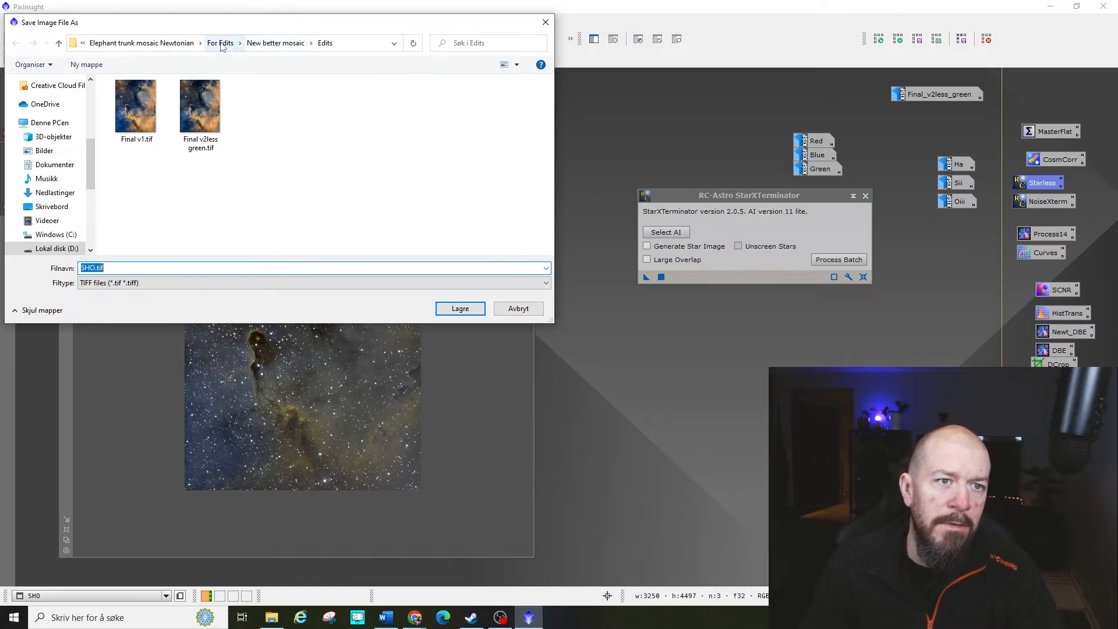
{"action": "left_click", "coordinate": [221, 42]}
{"action": "left_click", "coordinate": [280, 43]}
{"action": "right_click", "coordinate": [301, 219]}
{"action": "mouse_move", "coordinate": [405, 336]}
{"action": "left_click", "coordinate": [451, 332]}
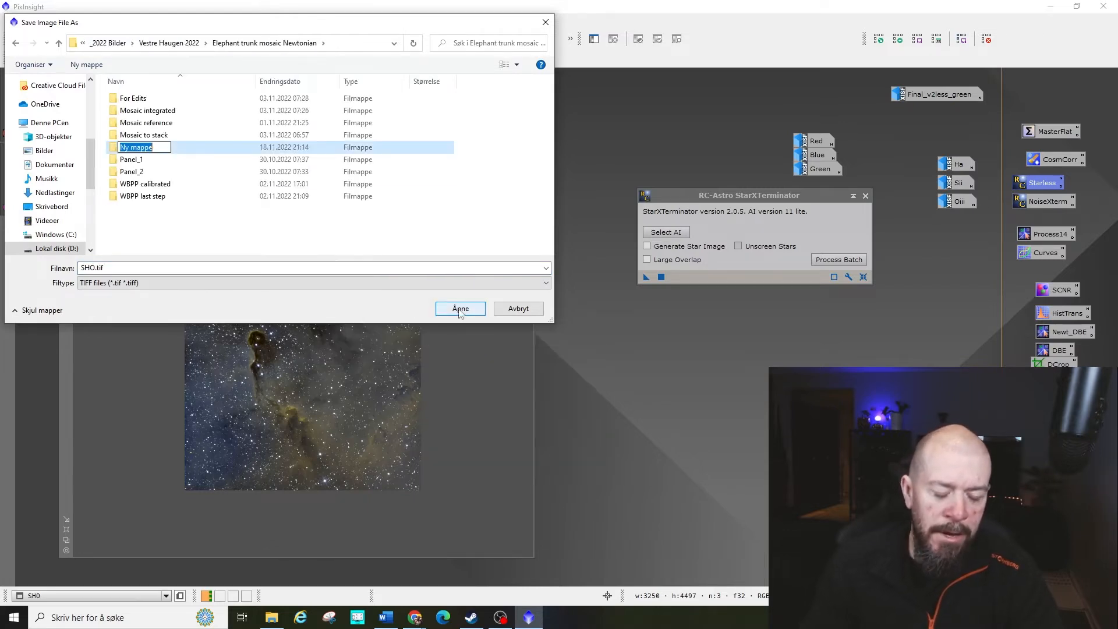
{"action": "type", "text": "Youtube"}
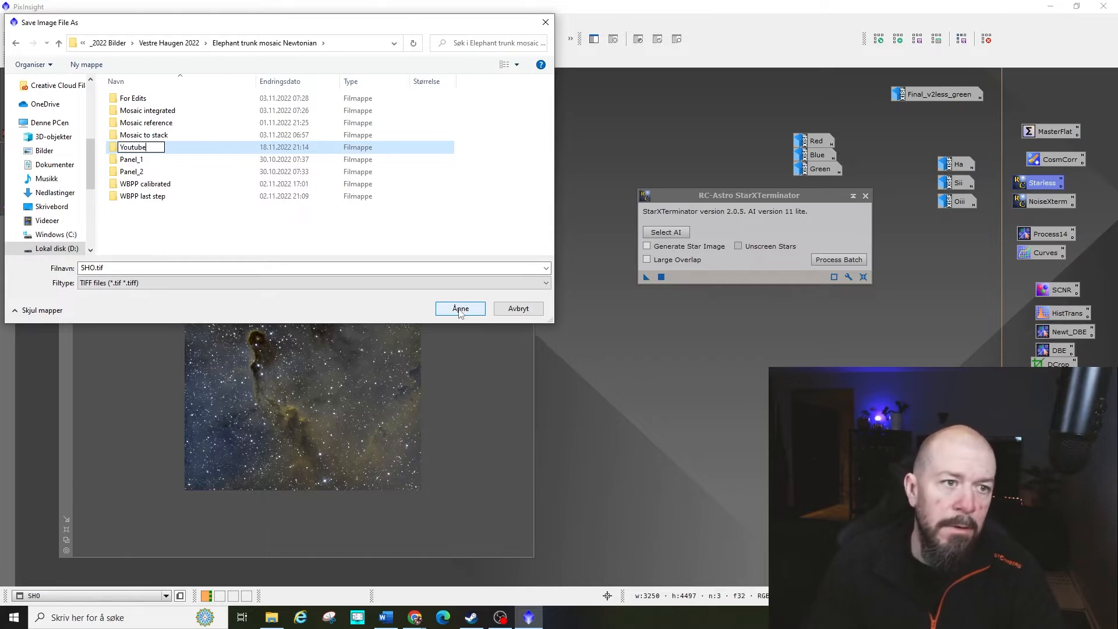
{"action": "key", "text": "Return"}
{"action": "double_click", "coordinate": [179, 199]}
- Save the image as SHO in XISF format with 32-bit IEEE 754 floating point samples
{"action": "left_click", "coordinate": [326, 283]}
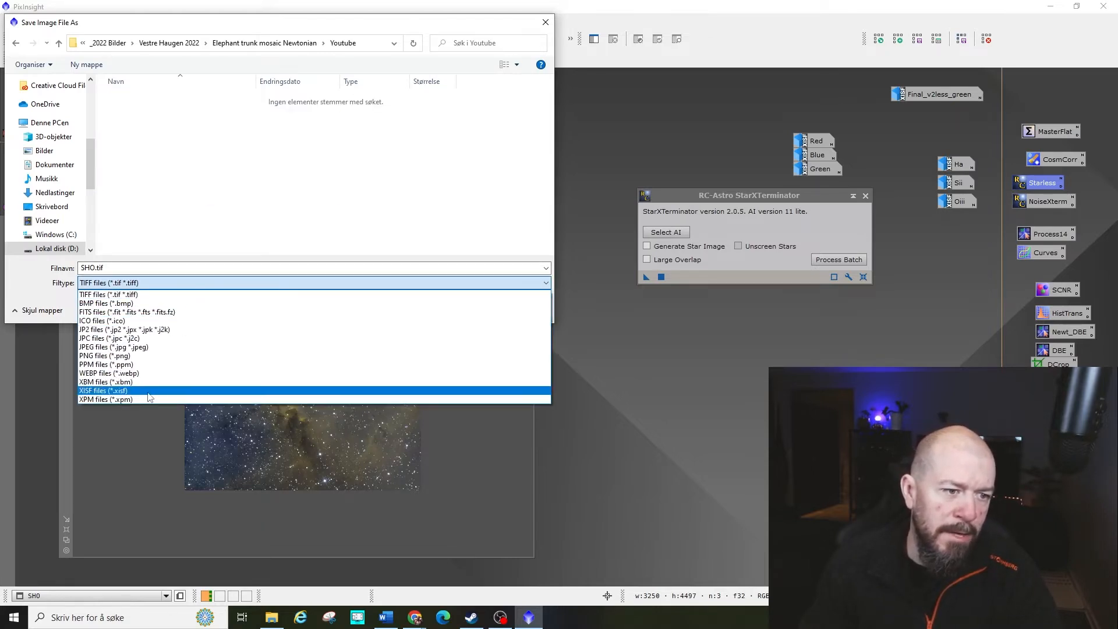
{"action": "left_click", "coordinate": [148, 391]}
{"action": "left_click", "coordinate": [461, 311]}
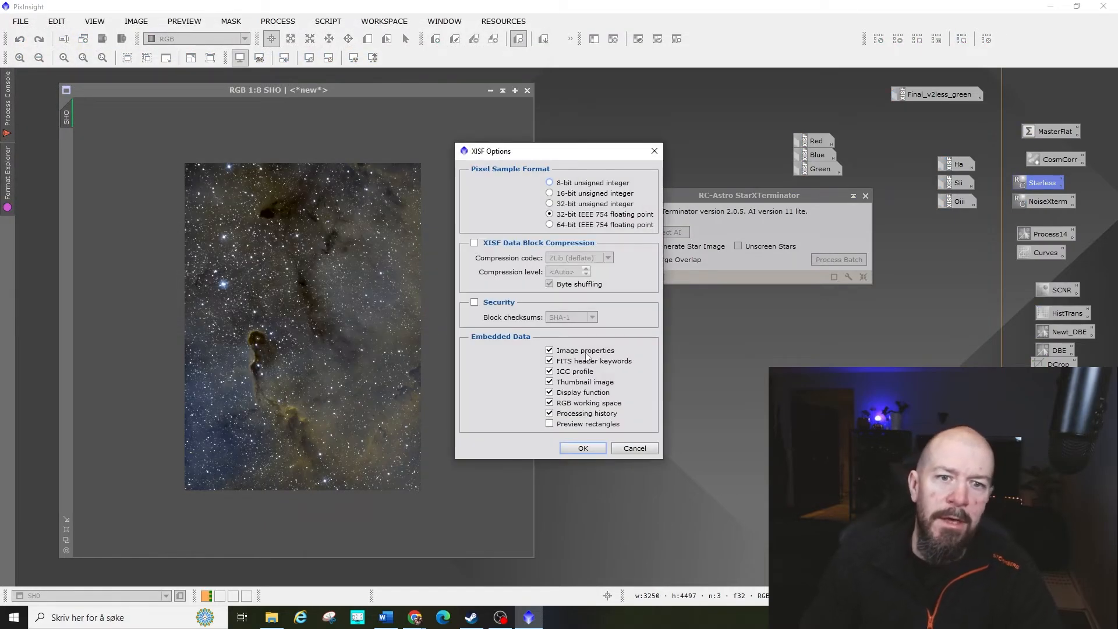
{"action": "left_click", "coordinate": [589, 447]}
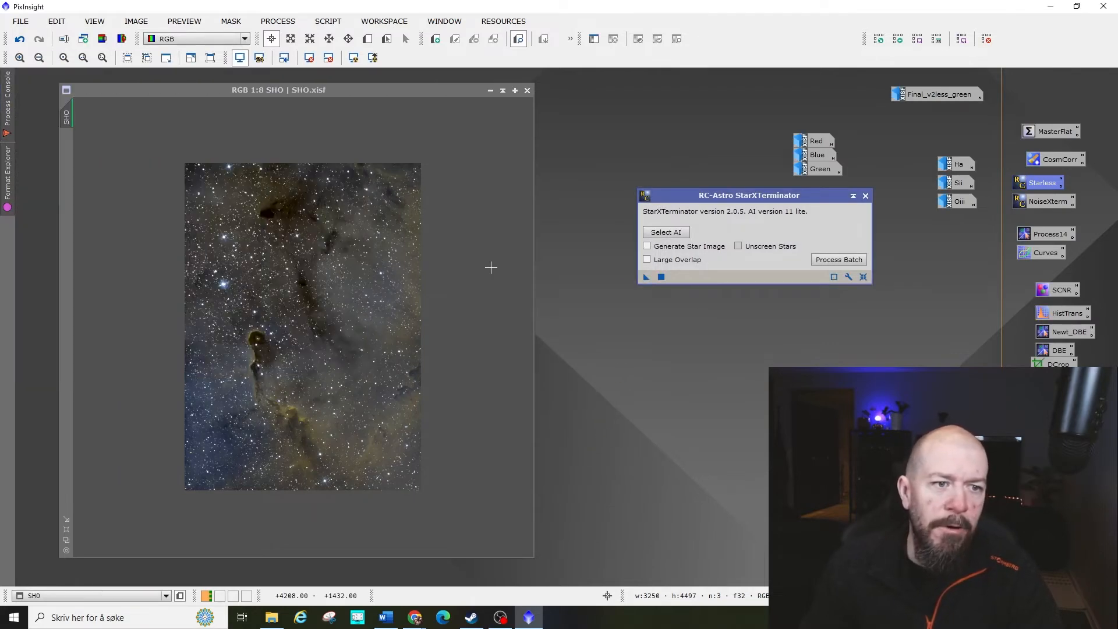
- Apply StarXTerminator to the SHO image to remove its stars, without generating a star image
{"action": "left_click_drag", "start_coordinate": [645, 278], "coordinate": [347, 277]}
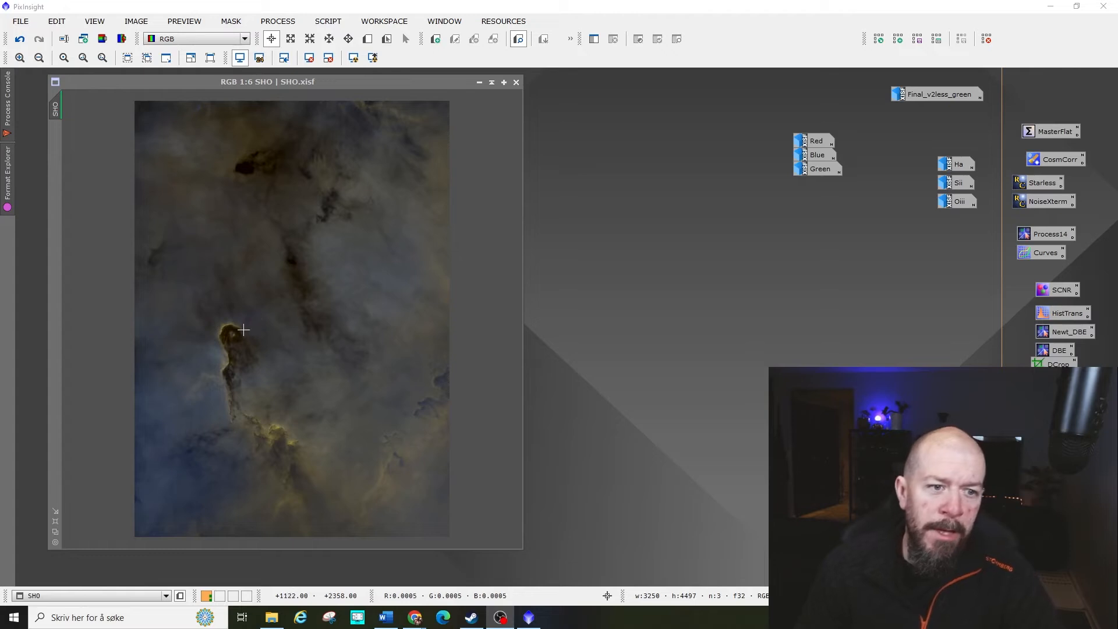
- Open ColorSaturation with a real-time preview of the SHO image and raise the saturation evenly across all hues to about 0.45
{"action": "left_click_drag", "start_coordinate": [337, 82], "coordinate": [343, 76]}
{"action": "scroll", "coordinate": [318, 287], "scroll_direction": "up", "scroll_amount": 4}
{"action": "scroll", "coordinate": [318, 287], "scroll_direction": "down", "scroll_amount": 3}
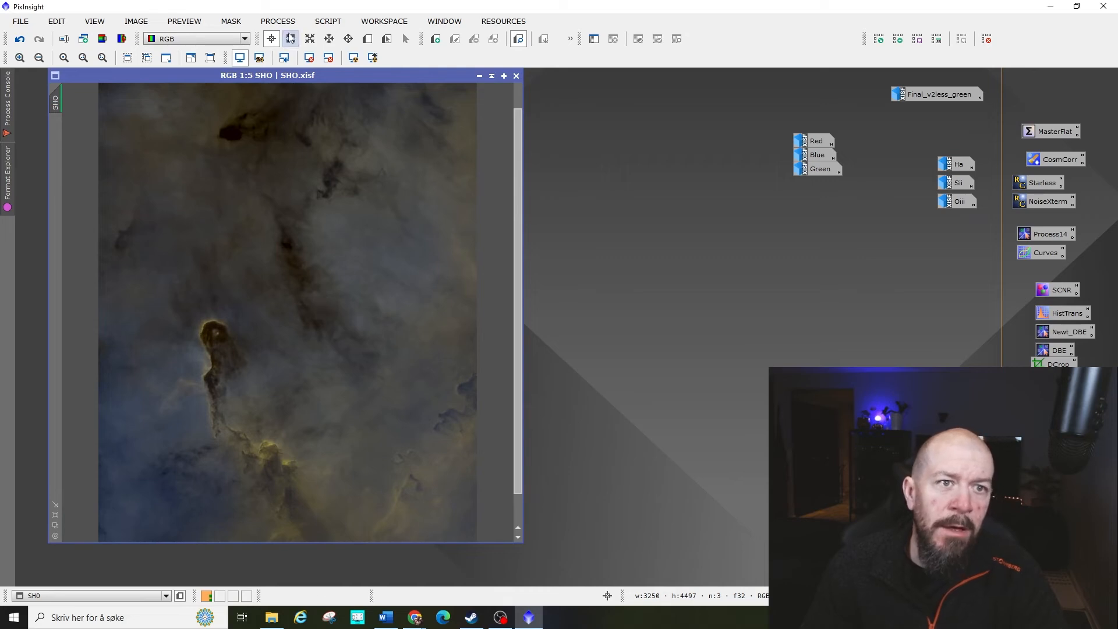
{"action": "left_click", "coordinate": [278, 21]}
{"action": "mouse_move", "coordinate": [361, 14]}
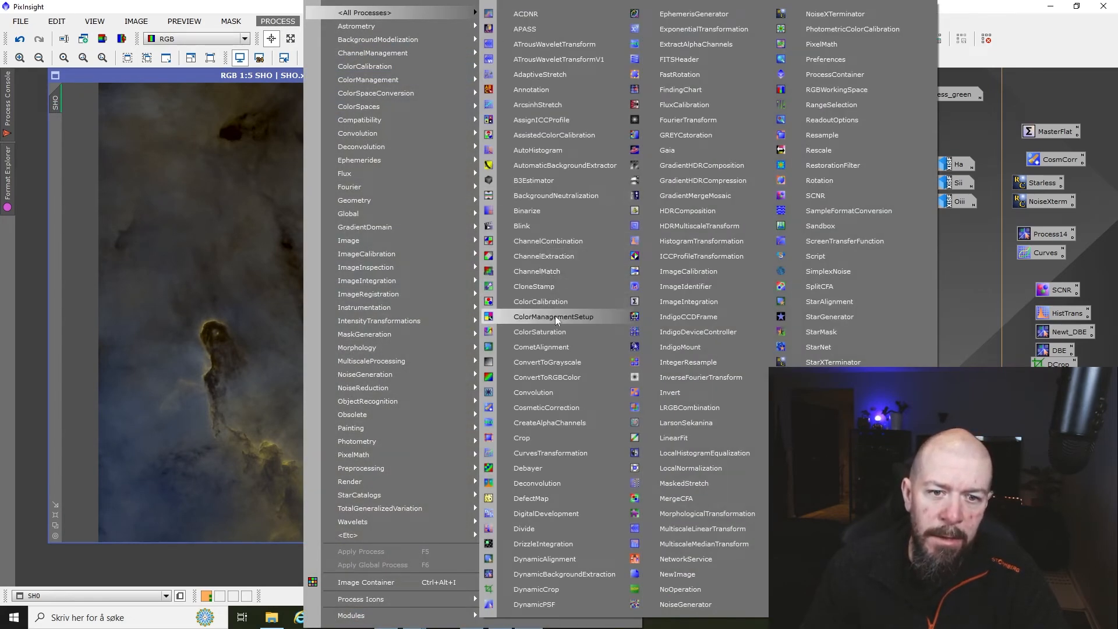
{"action": "left_click", "coordinate": [553, 332]}
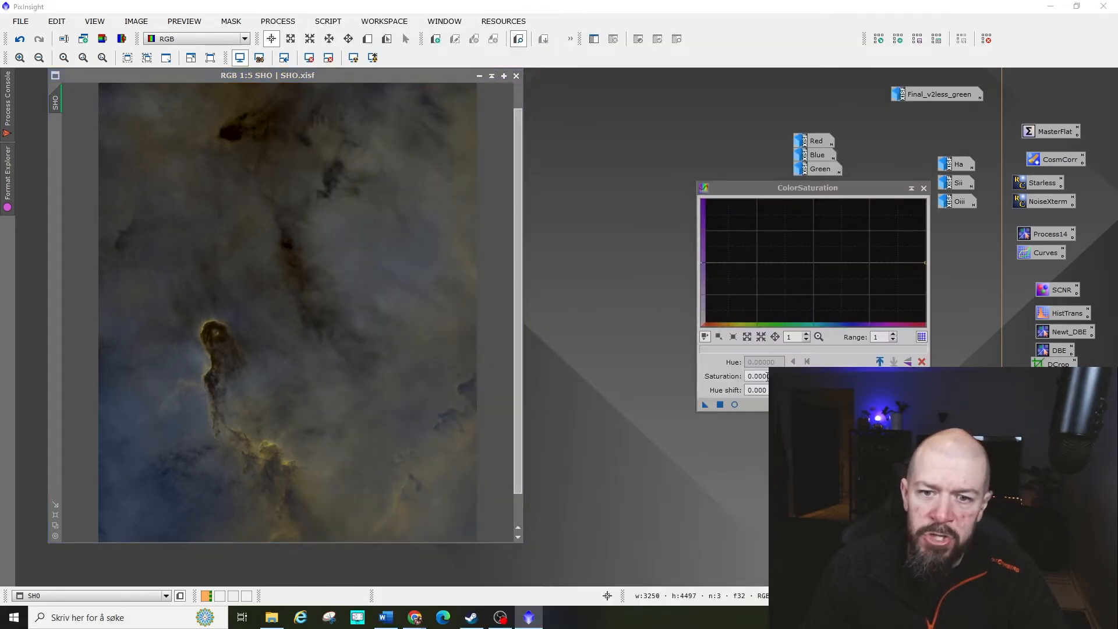
{"action": "left_click", "coordinate": [735, 405]}
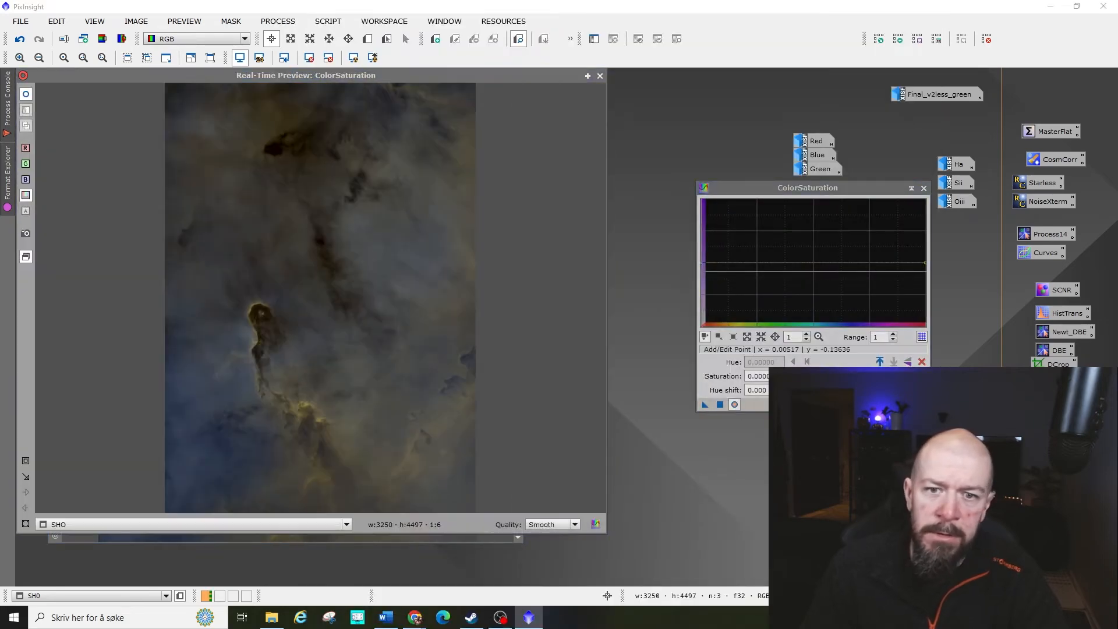
{"action": "left_click_drag", "start_coordinate": [702, 264], "coordinate": [701, 233]}
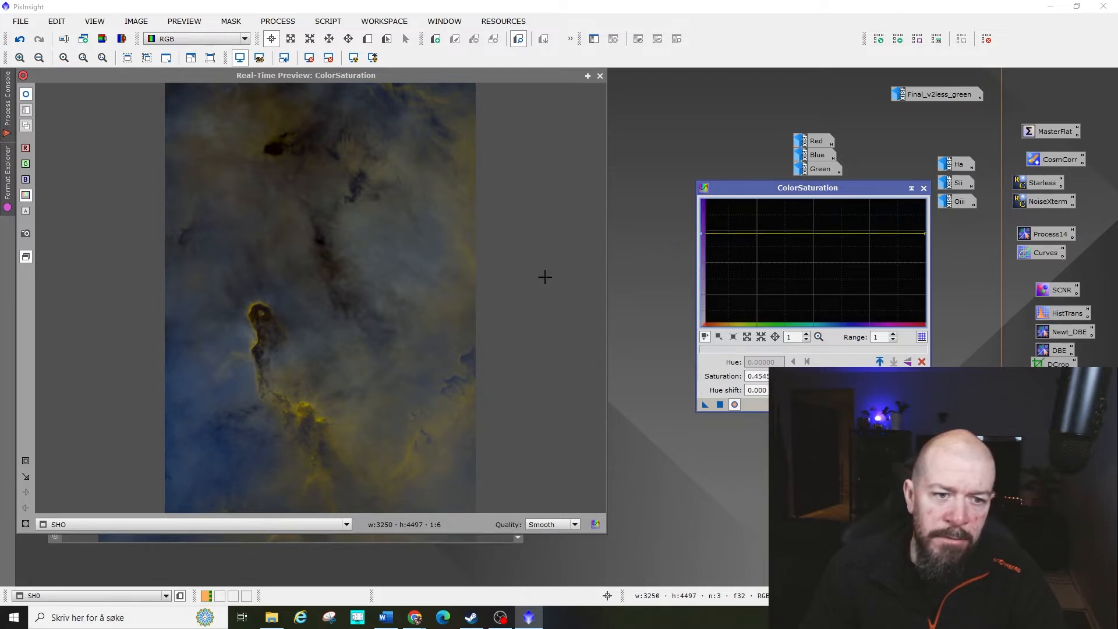
- Apply the saturation boost to the SHO image, then close the real-time preview and ColorSaturation
{"action": "left_click", "coordinate": [721, 403]}
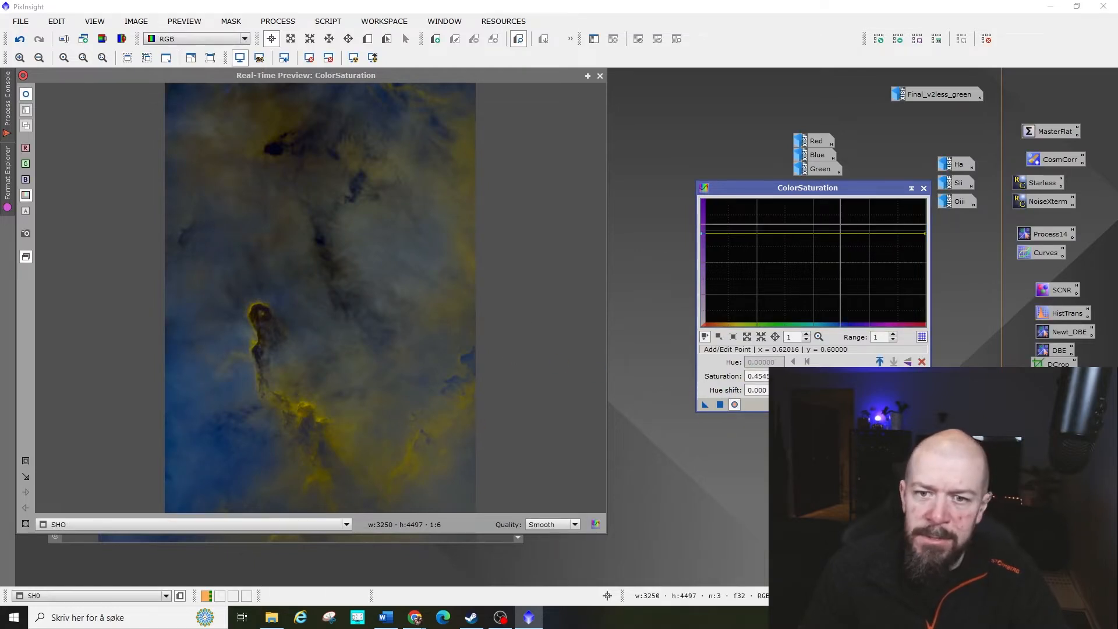
{"action": "left_click", "coordinate": [734, 404]}
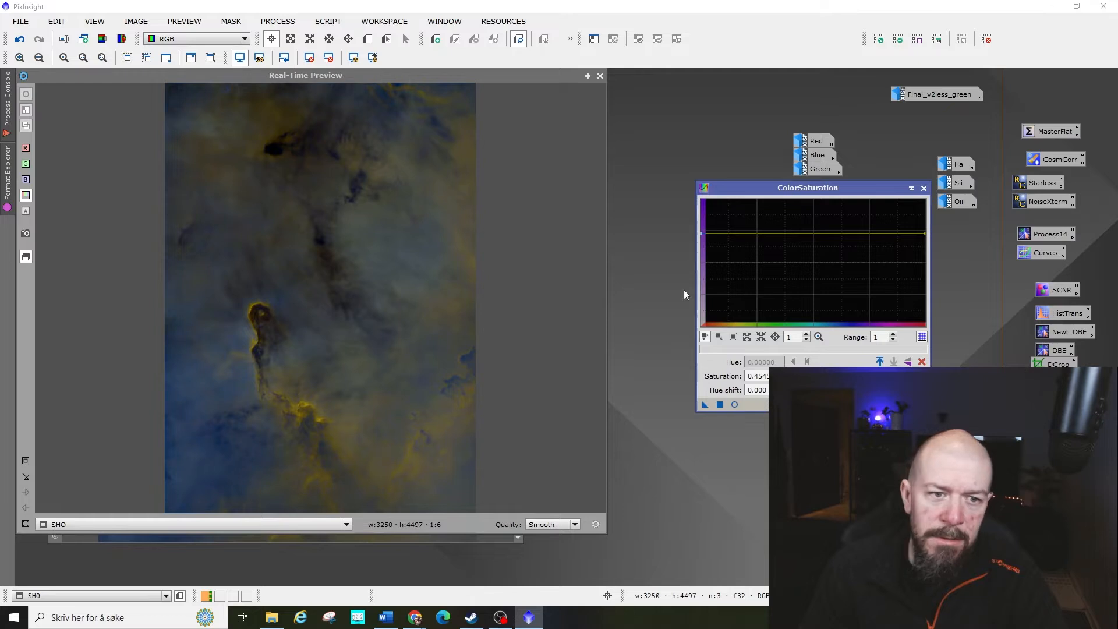
{"action": "left_click", "coordinate": [599, 77]}
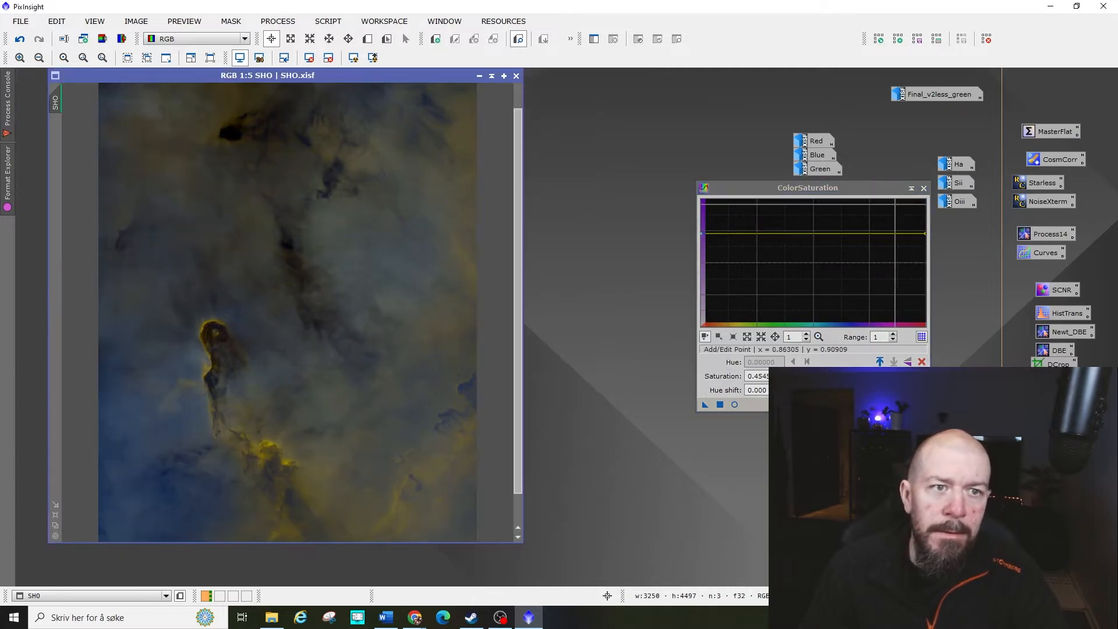
{"action": "left_click", "coordinate": [923, 188]}
- Examine the colours of the saturated SHO image, both overall and close up around the elephant trunk
{"action": "scroll", "coordinate": [398, 327], "scroll_direction": "down", "scroll_amount": 2}
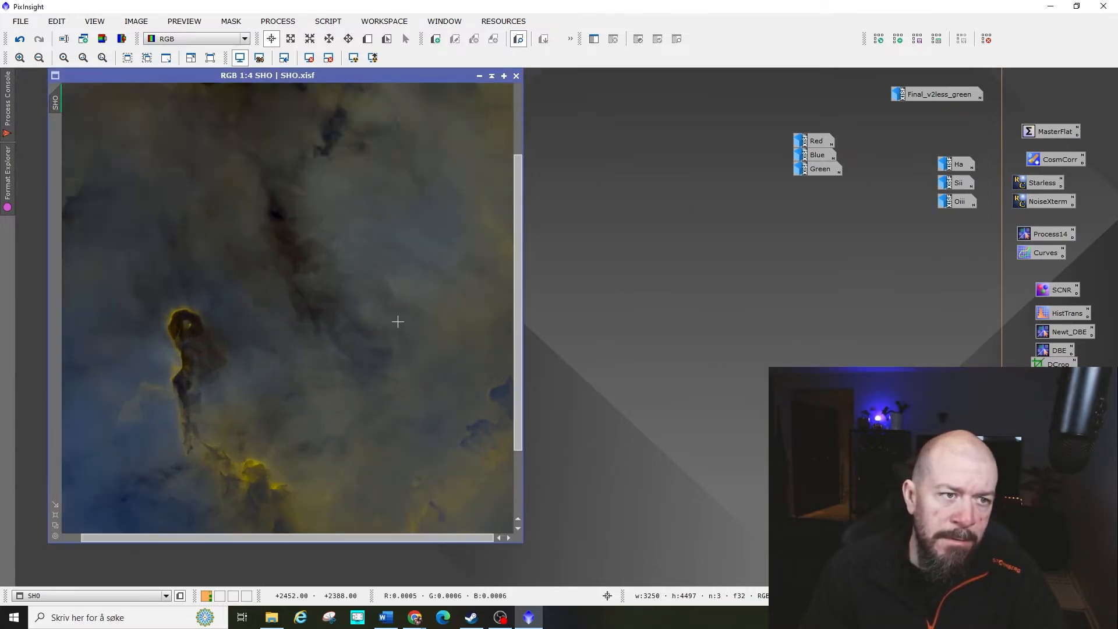
{"action": "scroll", "coordinate": [332, 265], "scroll_direction": "up", "scroll_amount": 1}
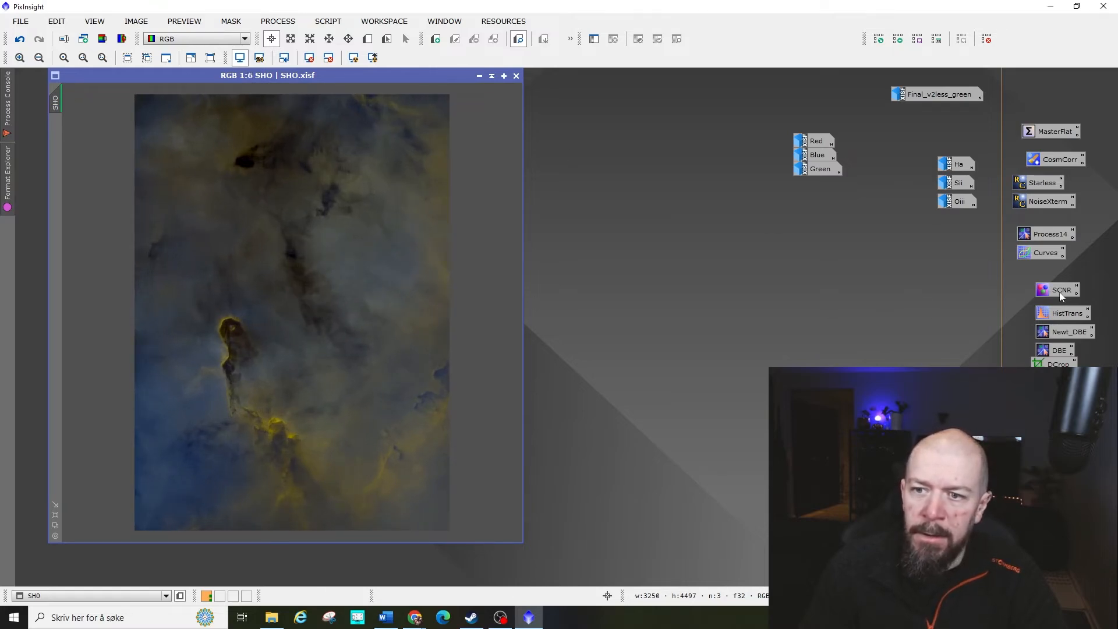
{"action": "scroll", "coordinate": [326, 402], "scroll_direction": "up", "scroll_amount": 4}
{"action": "key", "text": "space"}
{"action": "left_click_drag", "start_coordinate": [231, 301], "coordinate": [212, 364]}
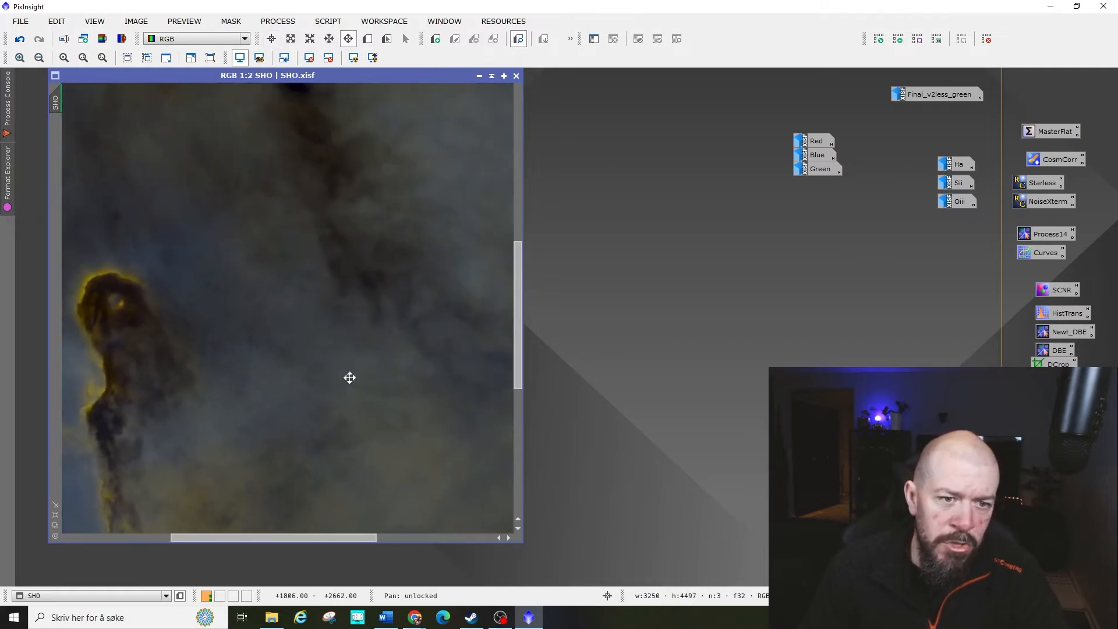
{"action": "scroll", "coordinate": [332, 336], "scroll_direction": "down", "scroll_amount": 1}
{"action": "scroll", "coordinate": [332, 336], "scroll_direction": "down", "scroll_amount": 3}
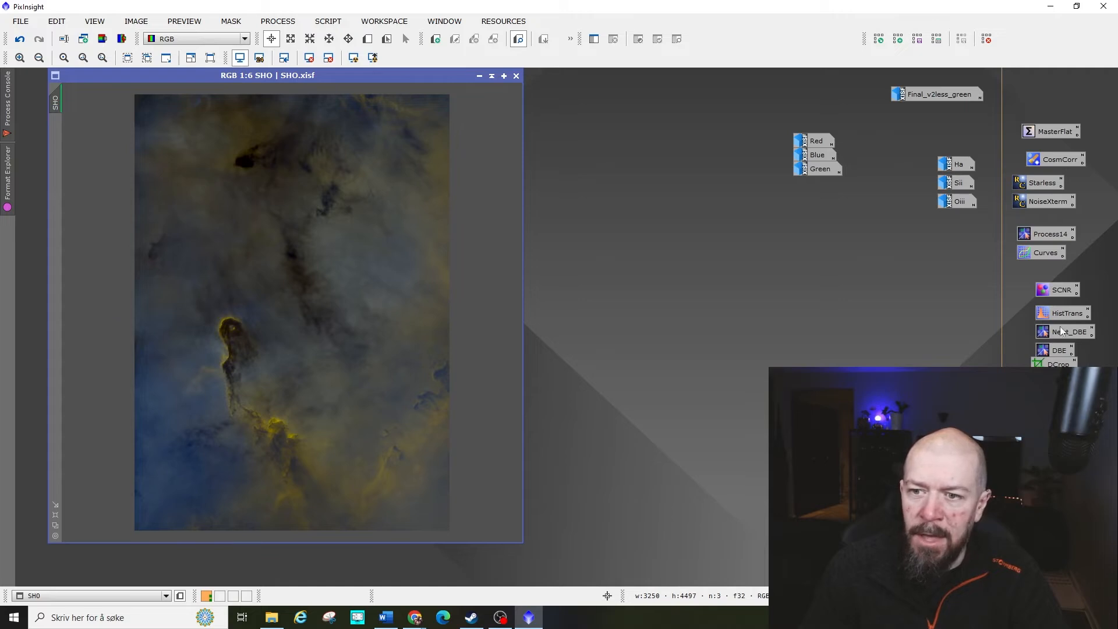
- Apply SCNR to the SHO image to remove green with Average Neutral protection, amount 0.80 and lightness preserved
{"action": "double_click", "coordinate": [1061, 290]}
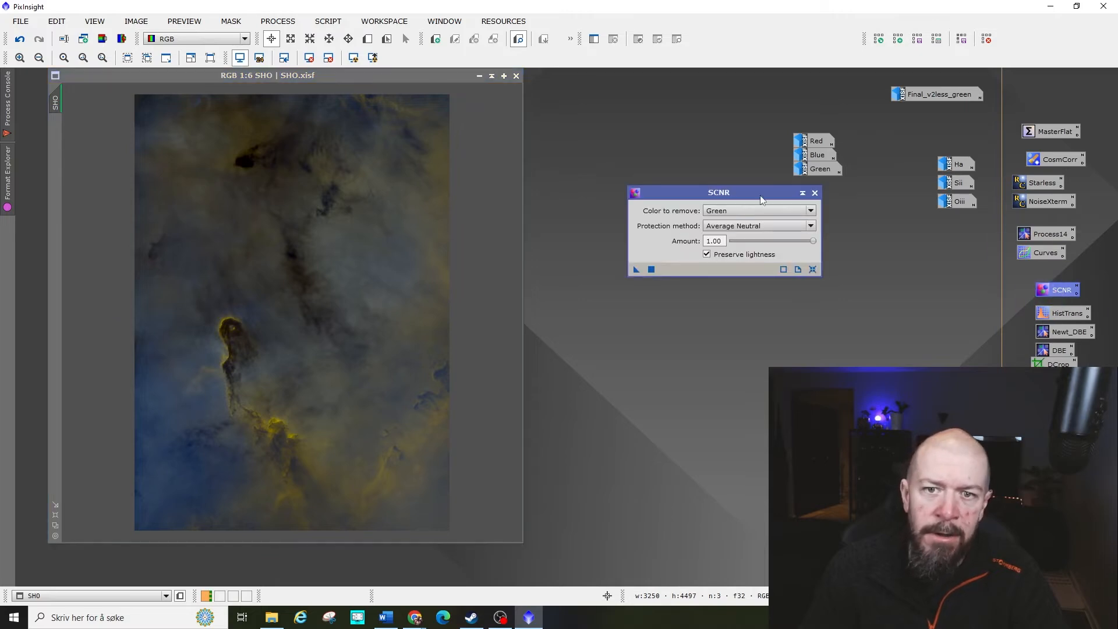
{"action": "left_click_drag", "start_coordinate": [705, 195], "coordinate": [746, 227]}
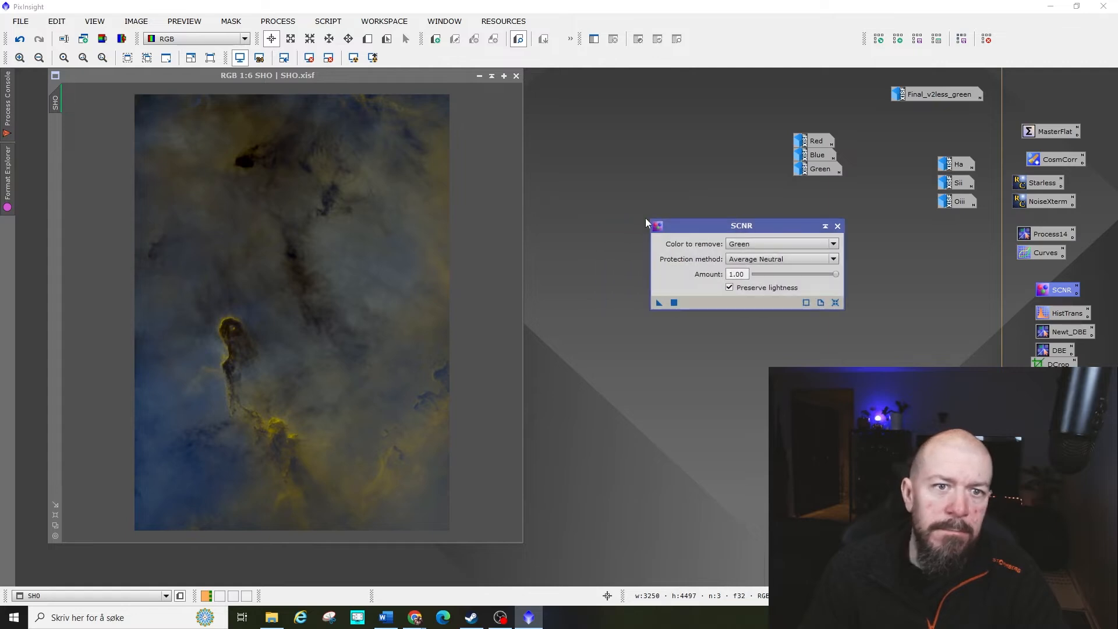
{"action": "left_click", "coordinate": [277, 21]}
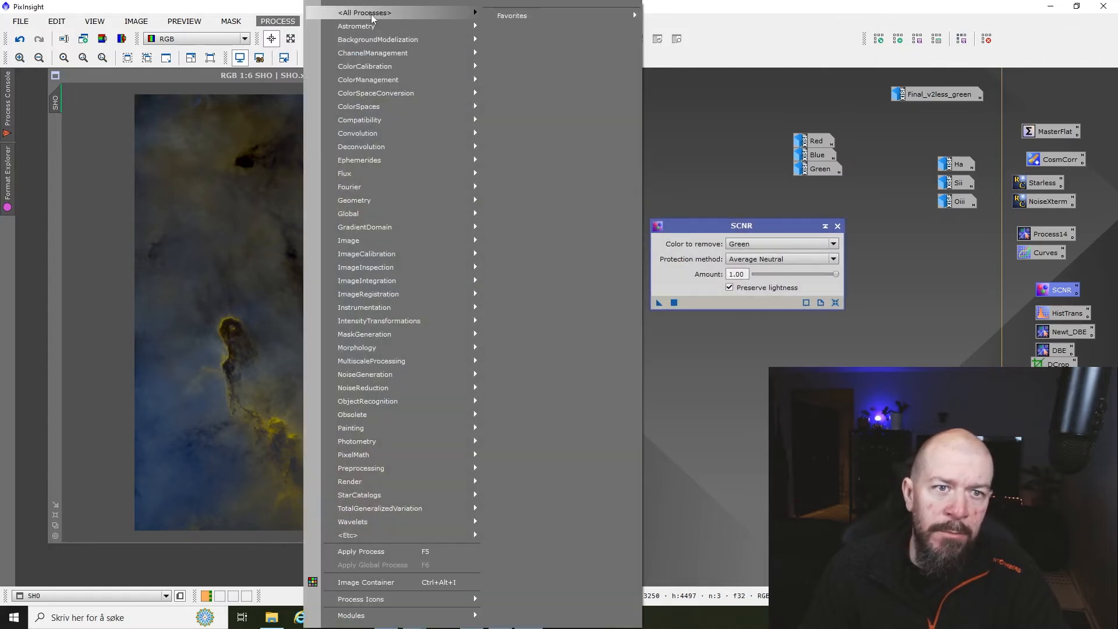
{"action": "mouse_move", "coordinate": [372, 18]}
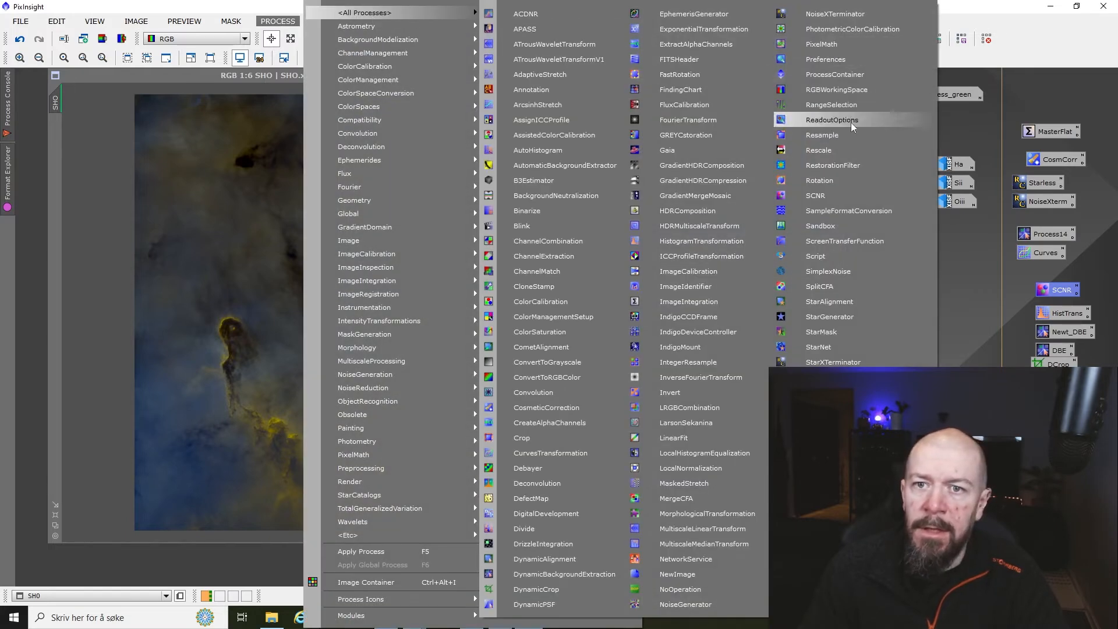
{"action": "left_click", "coordinate": [821, 197]}
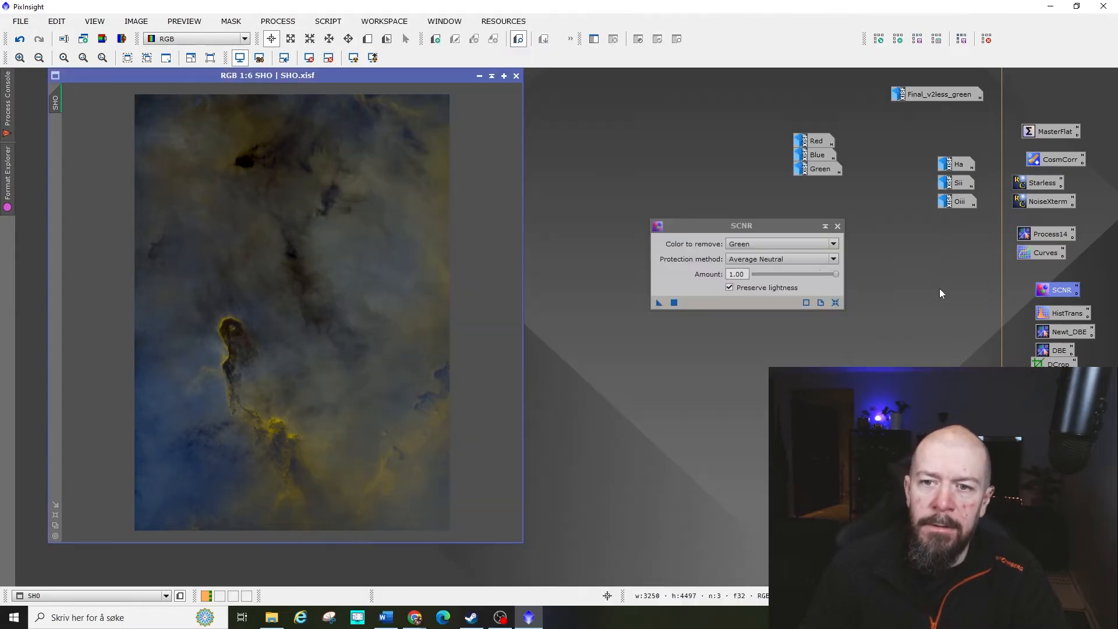
{"action": "left_click", "coordinate": [804, 274]}
{"action": "left_click", "coordinate": [805, 274]}
{"action": "left_click_drag", "start_coordinate": [761, 221], "coordinate": [723, 201]}
{"action": "left_click_drag", "start_coordinate": [621, 284], "coordinate": [406, 313]}
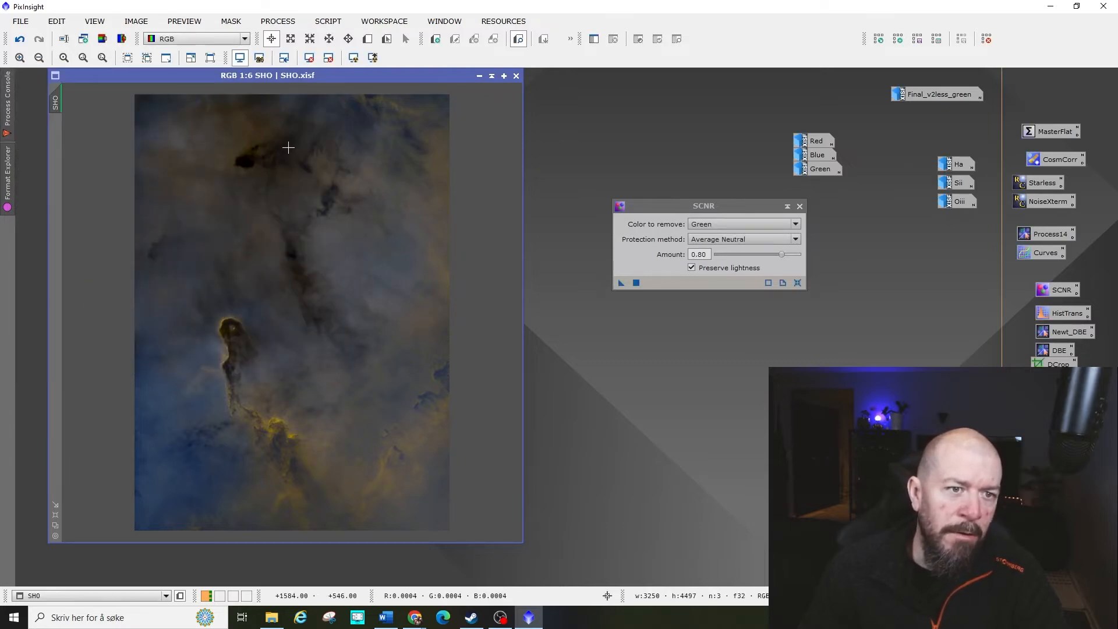
- Examine the SHO image's colours overall and close up around the trunk, and close SCNR
{"action": "scroll", "coordinate": [285, 434], "scroll_direction": "up", "scroll_amount": 2}
{"action": "scroll", "coordinate": [285, 434], "scroll_direction": "up", "scroll_amount": 1}
{"action": "scroll", "coordinate": [273, 425], "scroll_direction": "down", "scroll_amount": 1}
{"action": "scroll", "coordinate": [264, 415], "scroll_direction": "down", "scroll_amount": 1}
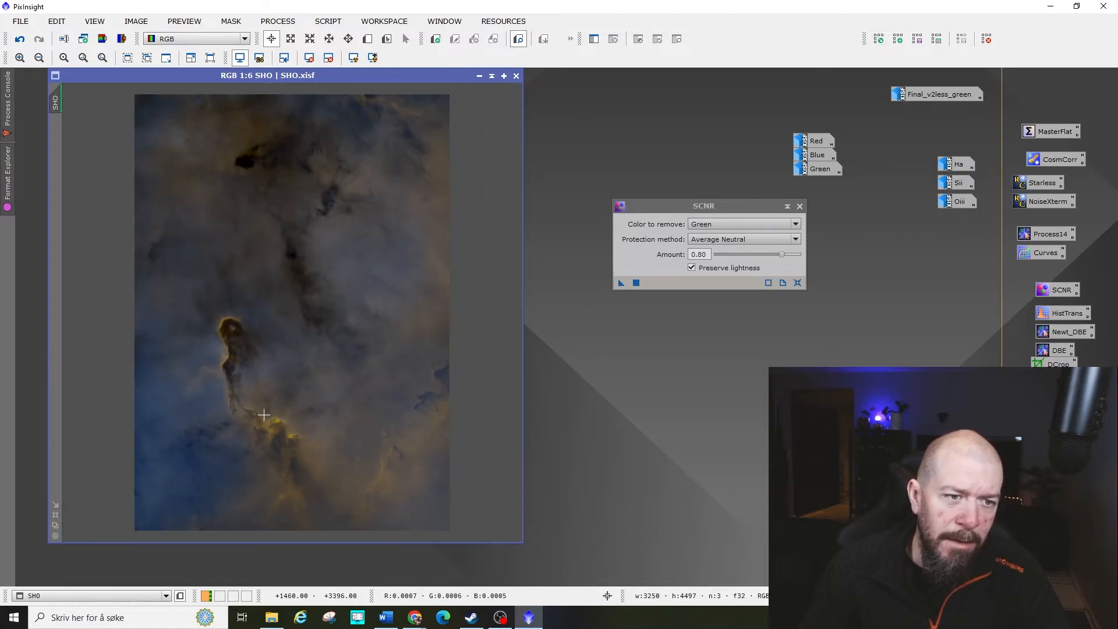
{"action": "scroll", "coordinate": [263, 414], "scroll_direction": "up", "scroll_amount": 1}
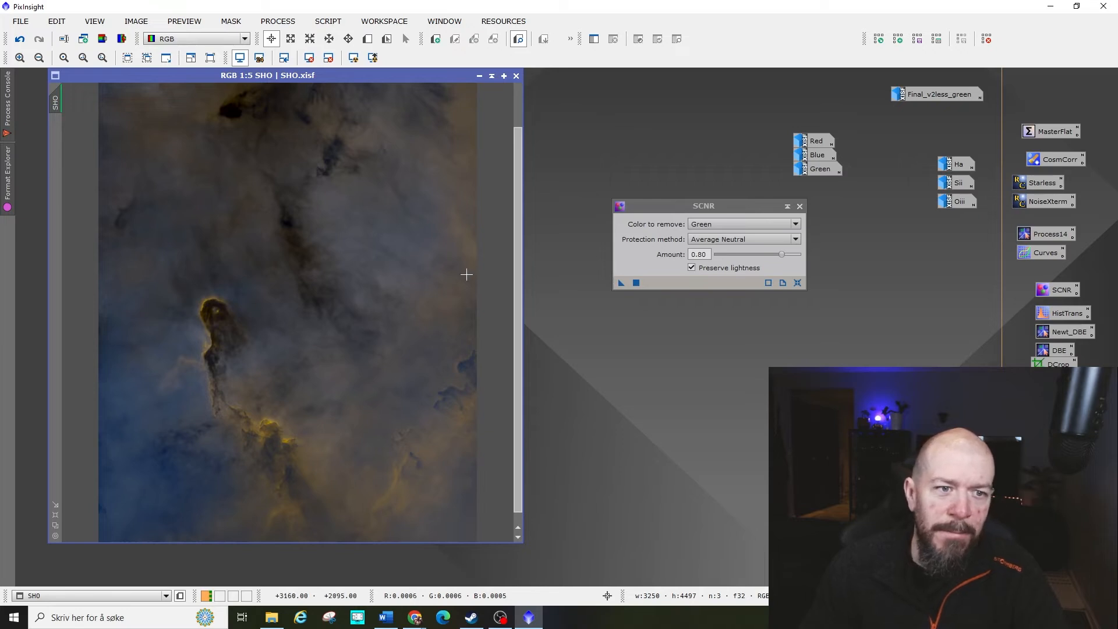
{"action": "scroll", "coordinate": [272, 275], "scroll_direction": "up", "scroll_amount": 3}
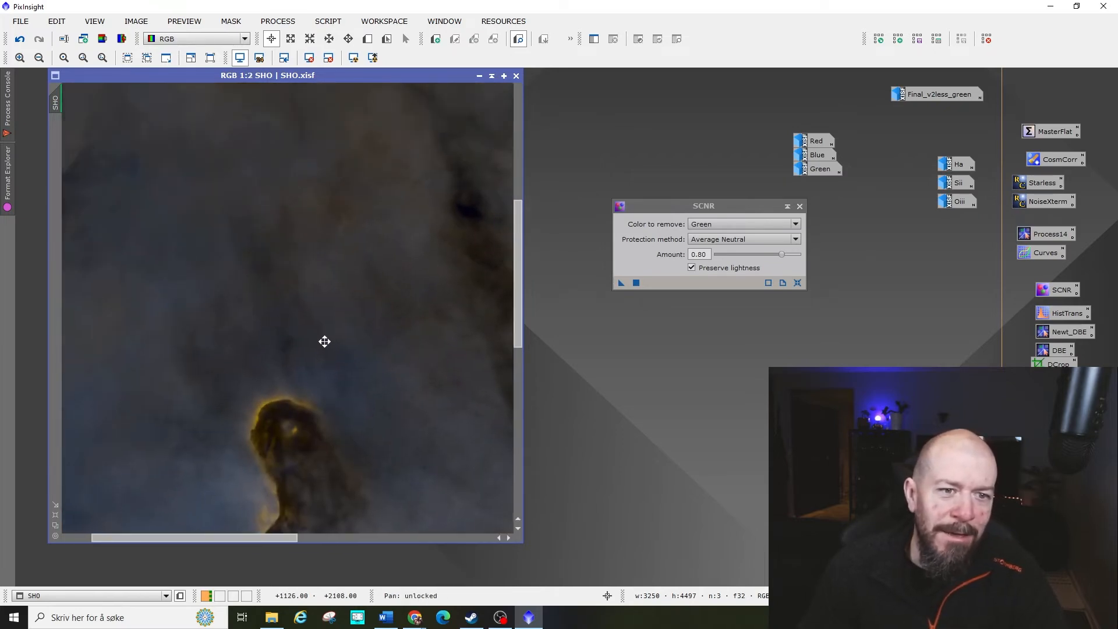
{"action": "scroll", "coordinate": [306, 341], "scroll_direction": "down", "scroll_amount": 2}
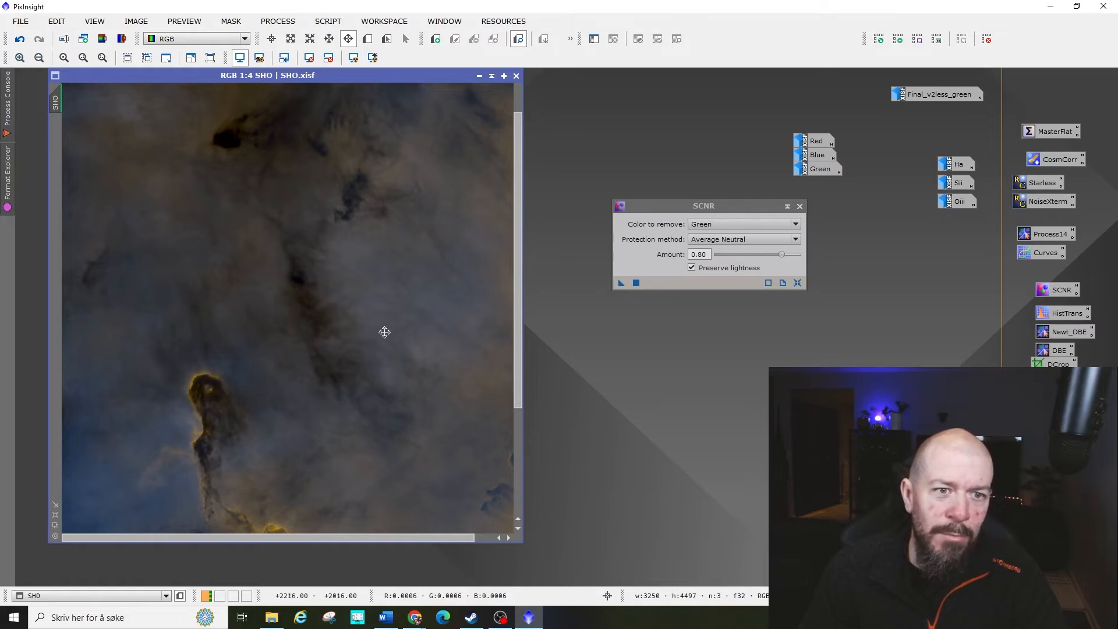
{"action": "scroll", "coordinate": [320, 326], "scroll_direction": "down", "scroll_amount": 4}
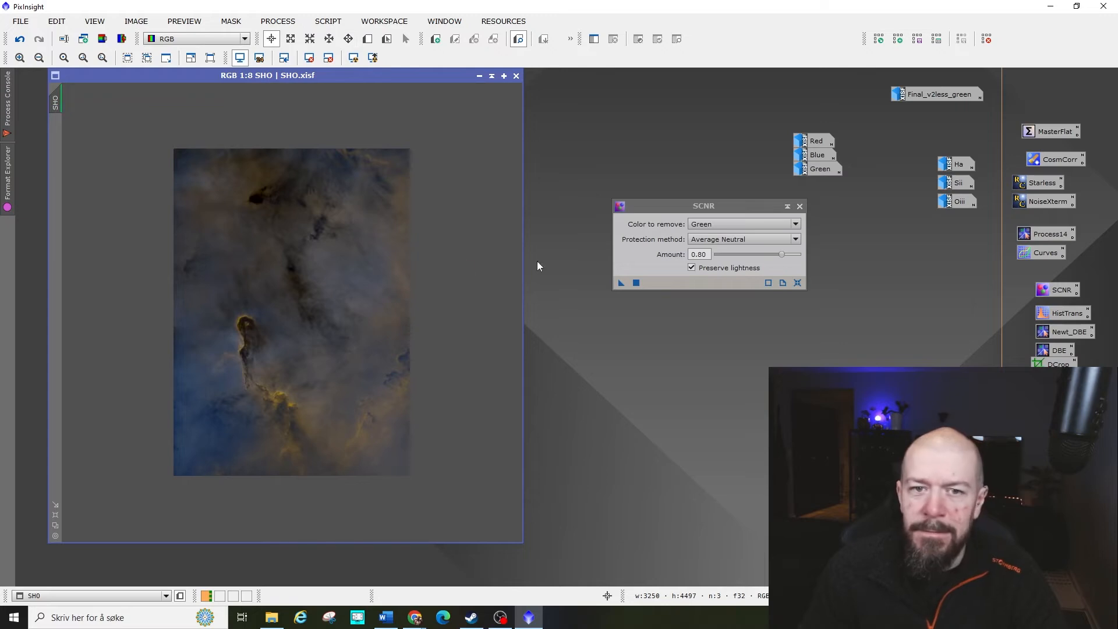
{"action": "scroll", "coordinate": [399, 220], "scroll_direction": "up", "scroll_amount": 3}
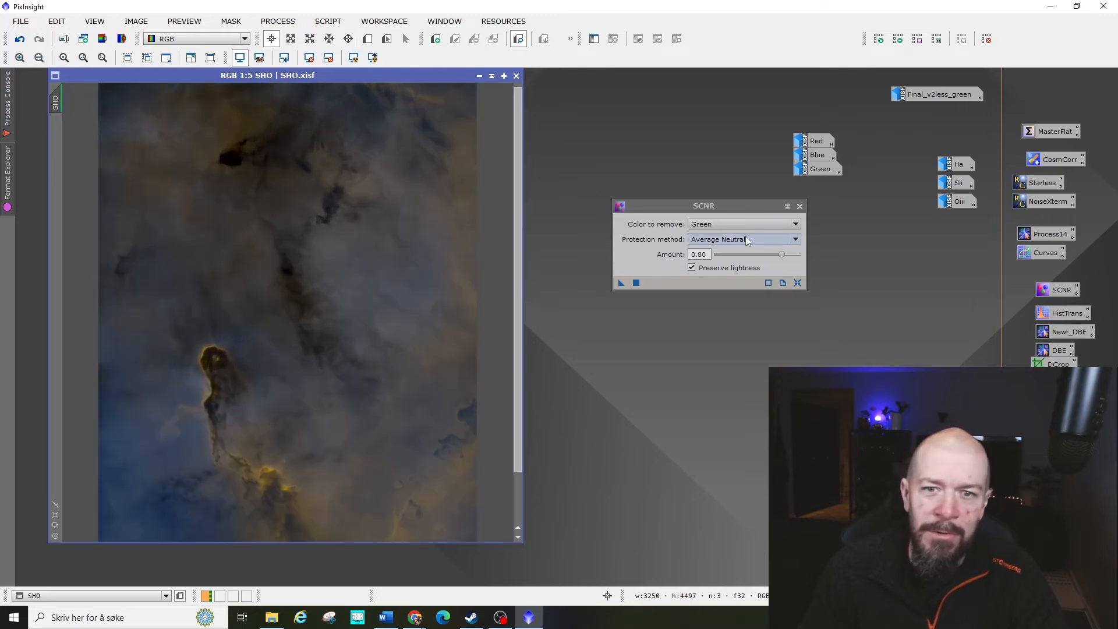
{"action": "left_click", "coordinate": [799, 206]}
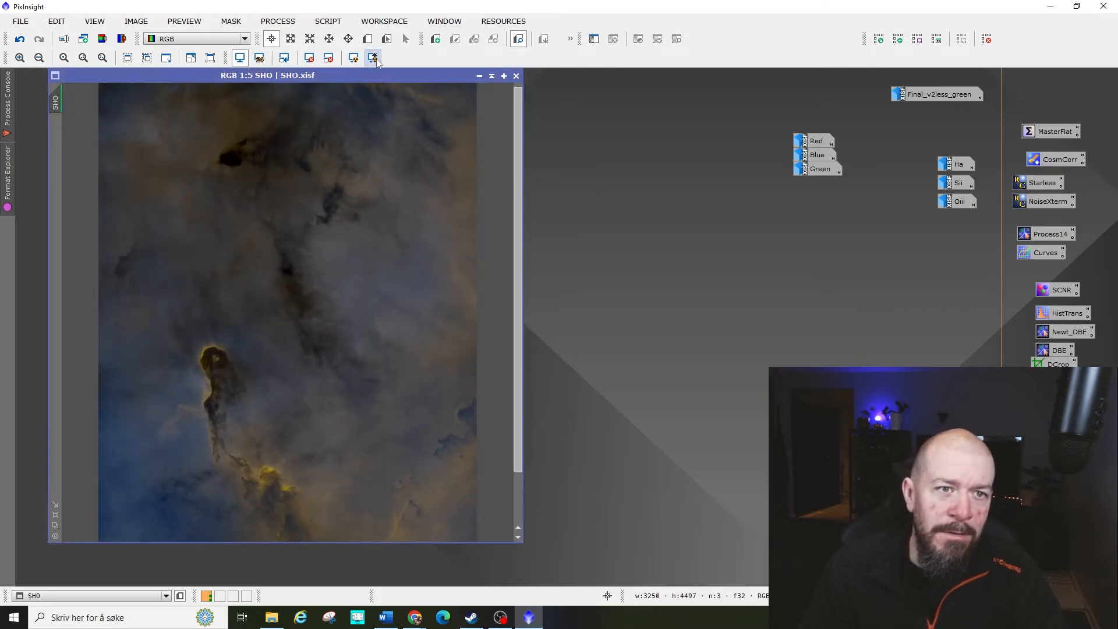
- Reset the SHO image's screen stretch and run EZ Soft Stretch on it with target median 0.19, expand low 0.05 and aggressiveness 15.0
{"action": "left_click", "coordinate": [307, 58]}
{"action": "left_click", "coordinate": [277, 21]}
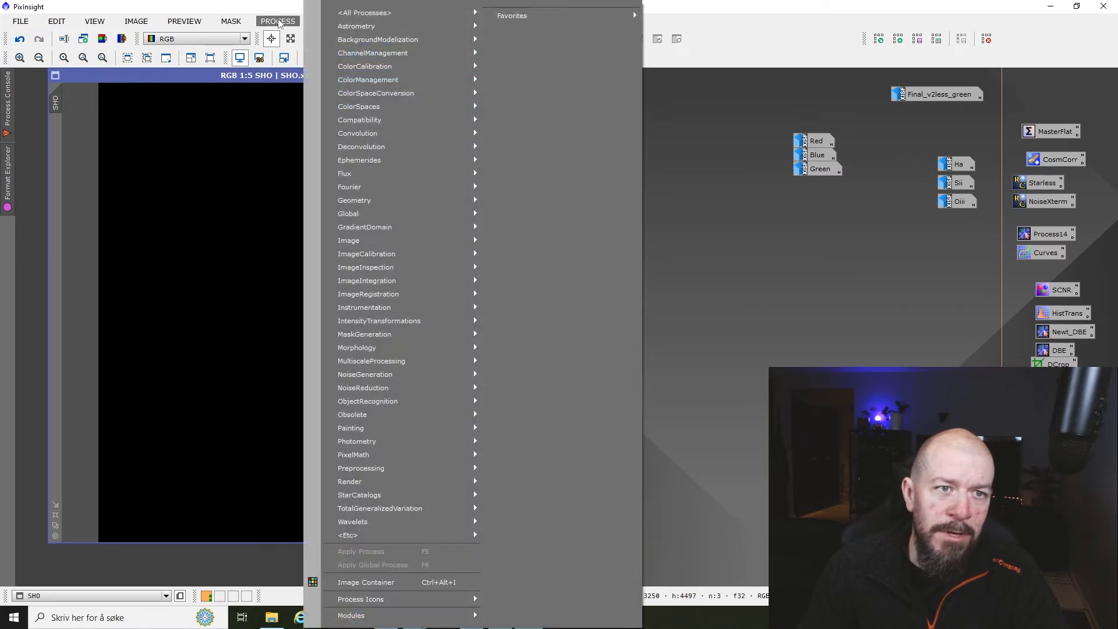
{"action": "mouse_move", "coordinate": [373, 15]}
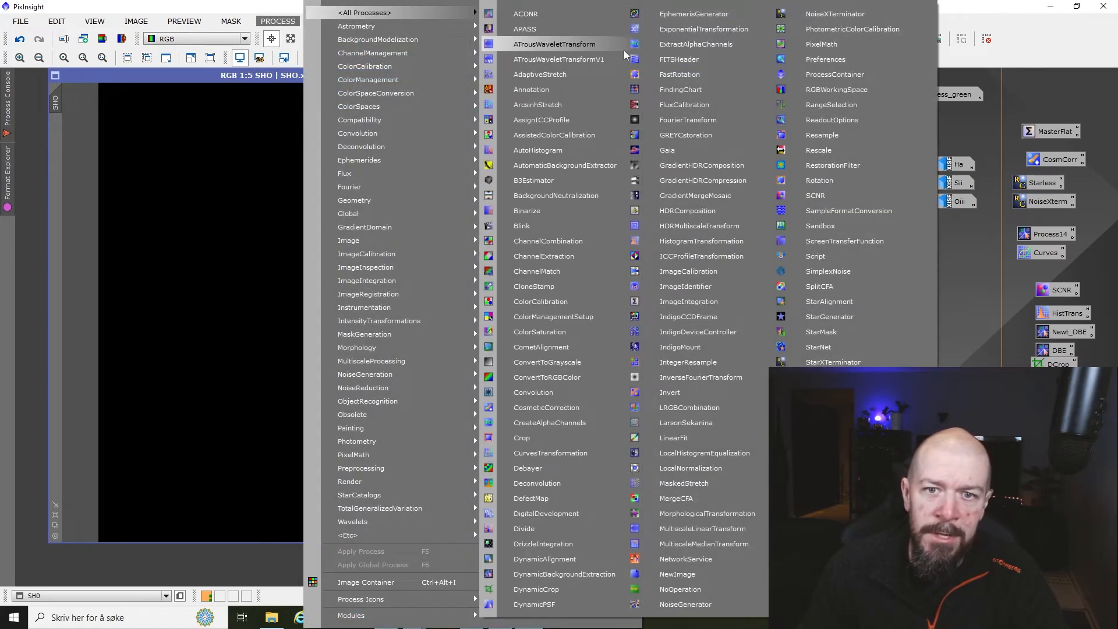
{"action": "left_click", "coordinate": [277, 22]}
{"action": "left_click", "coordinate": [327, 22]}
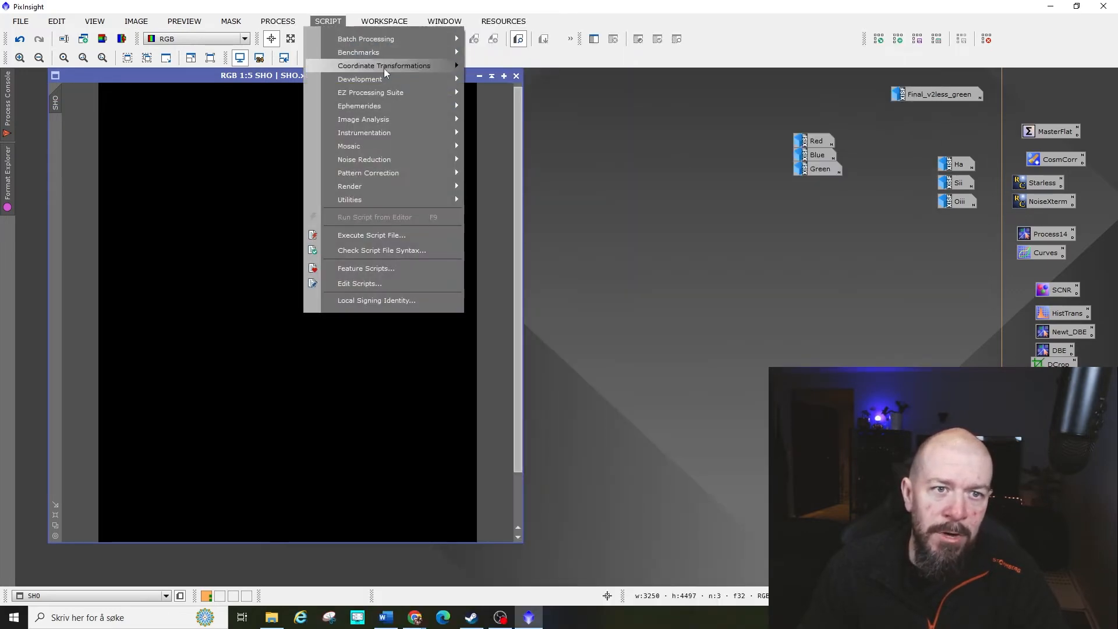
{"action": "mouse_move", "coordinate": [406, 94]}
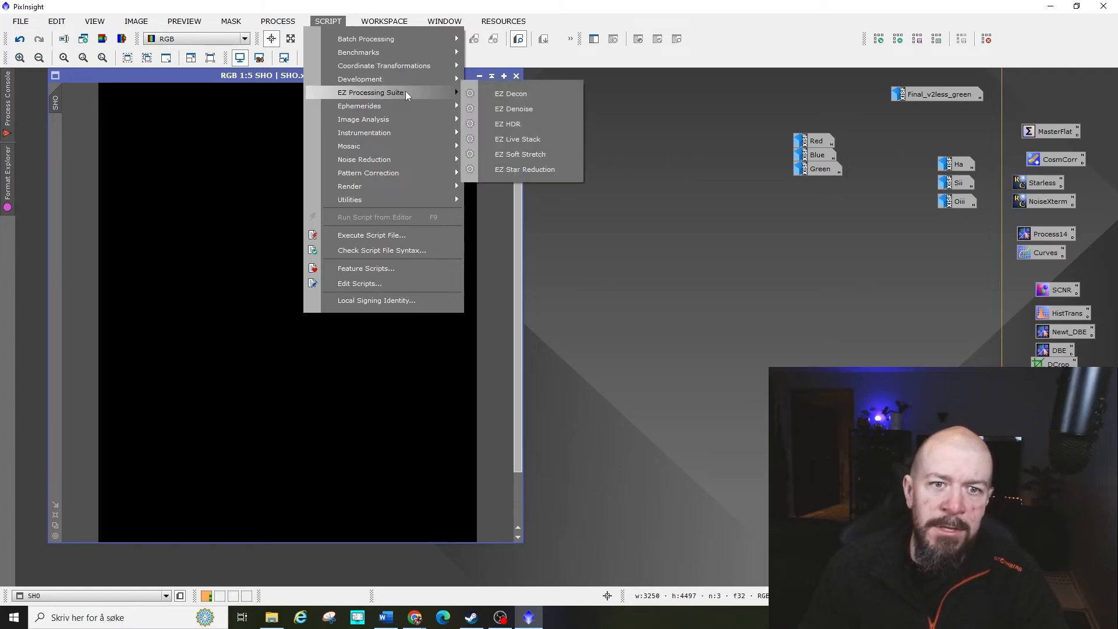
{"action": "left_click", "coordinate": [529, 153]}
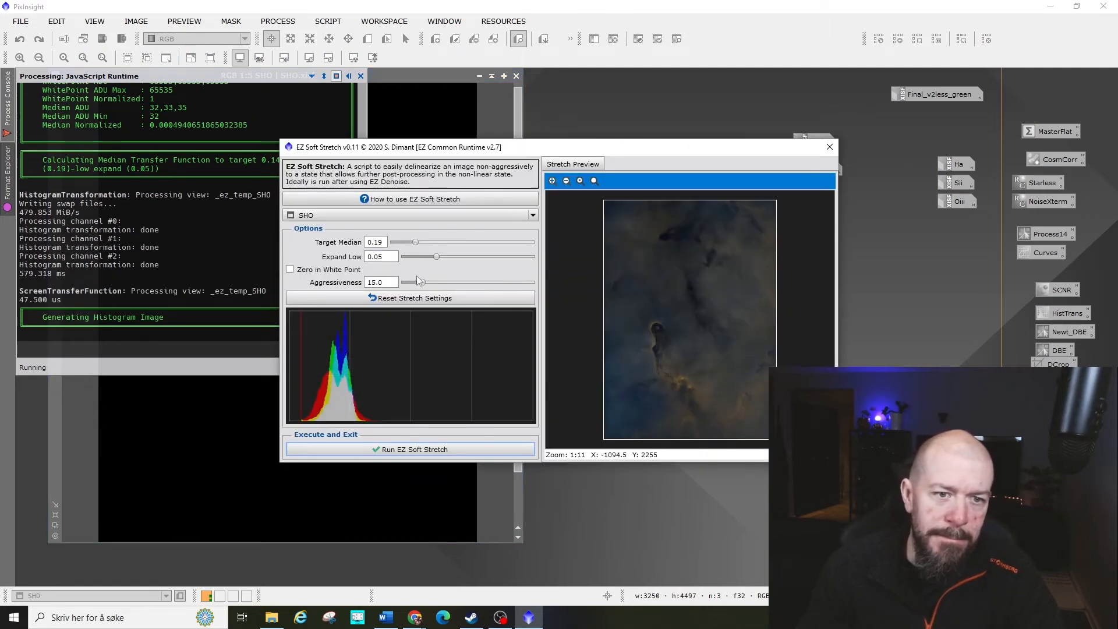
{"action": "left_click", "coordinate": [434, 448]}
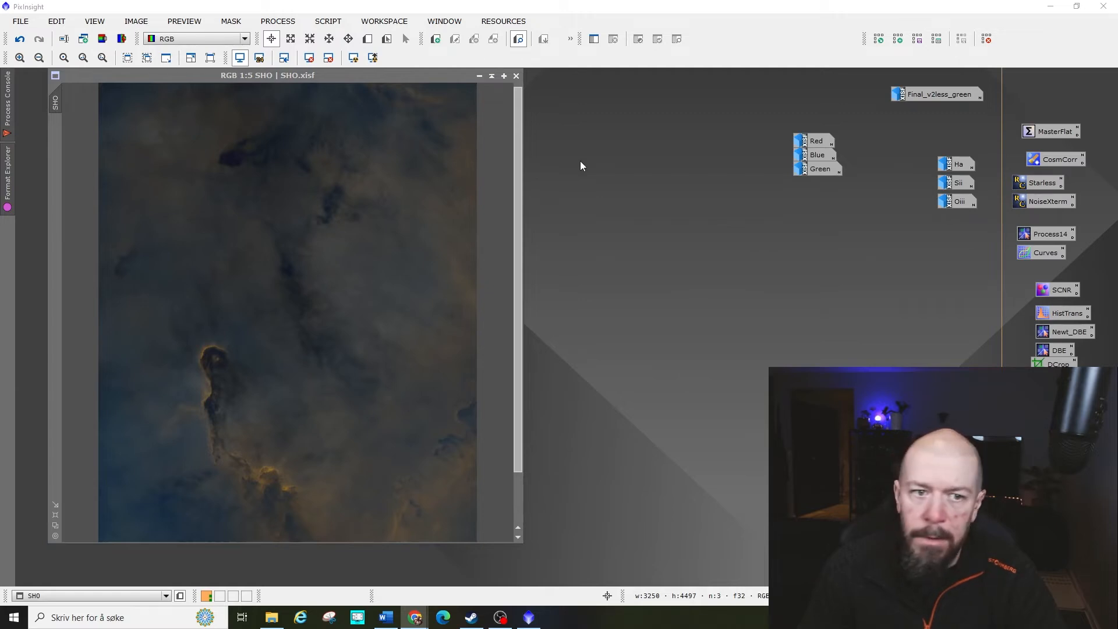
- Examine the softly stretched SHO image as a whole and reposition its window slightly
{"action": "scroll", "coordinate": [356, 263], "scroll_direction": "up", "scroll_amount": 2}
{"action": "scroll", "coordinate": [366, 294], "scroll_direction": "down", "scroll_amount": 2}
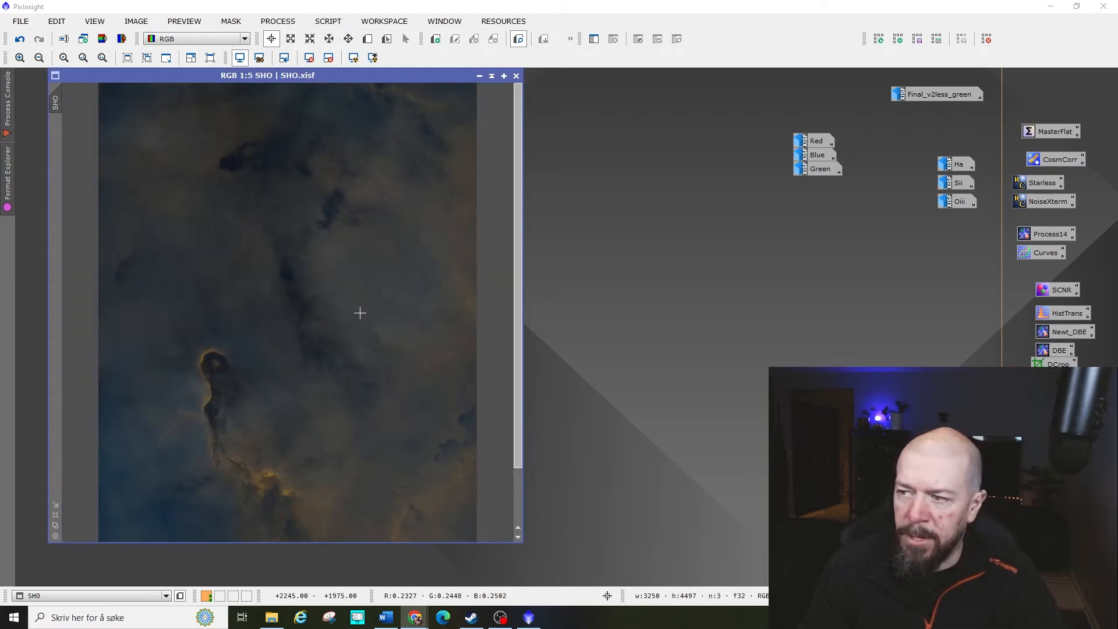
{"action": "scroll", "coordinate": [324, 210], "scroll_direction": "down", "scroll_amount": 1}
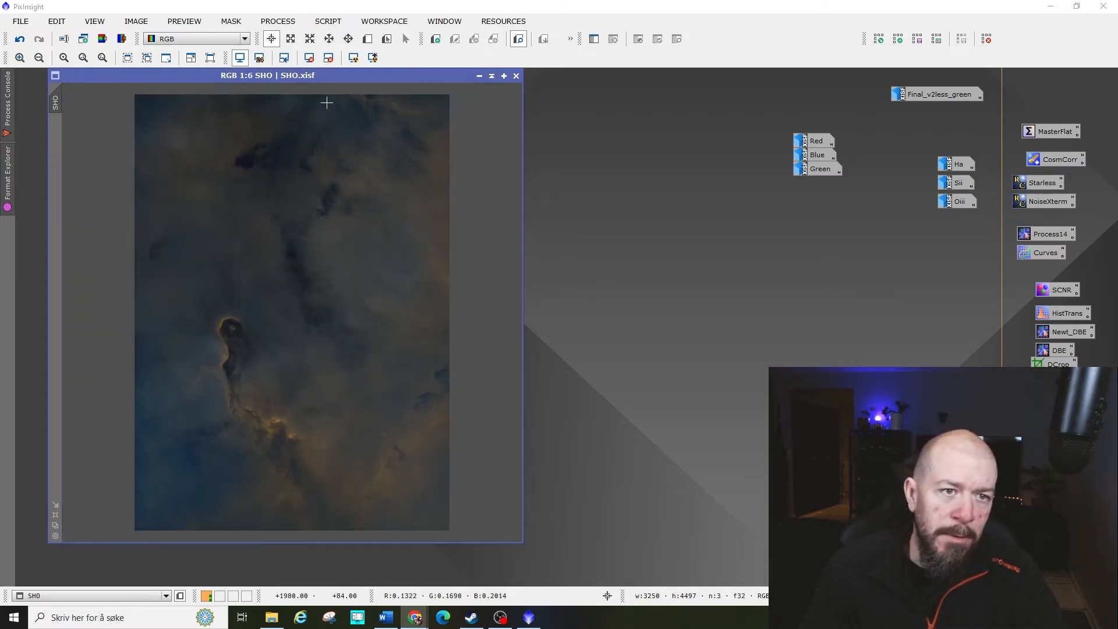
{"action": "left_click_drag", "start_coordinate": [339, 76], "coordinate": [340, 85]}
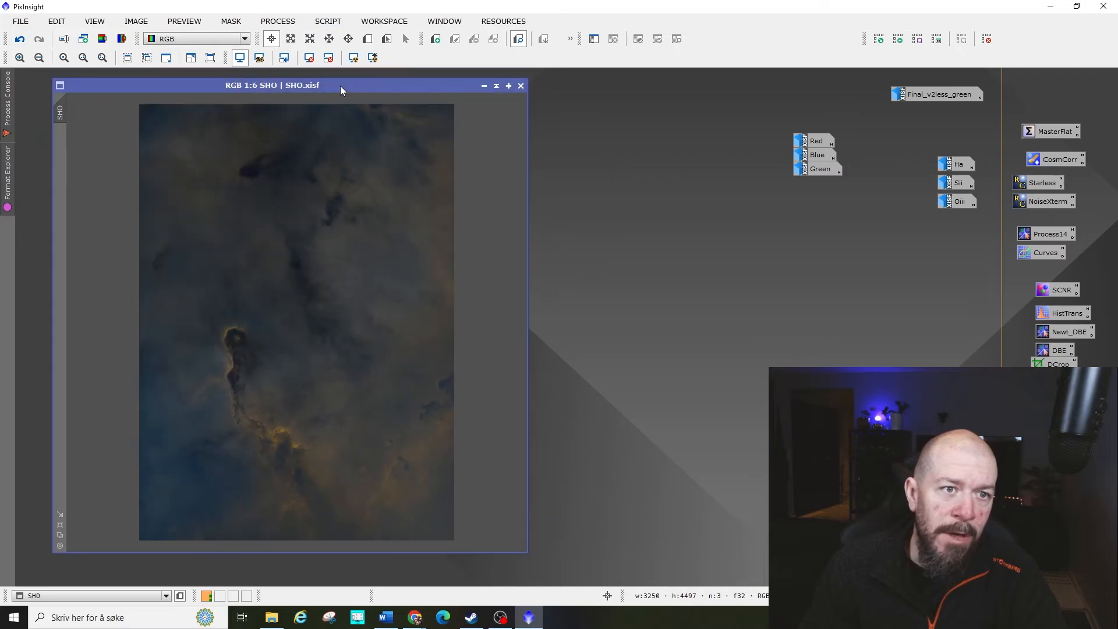
{"action": "left_click", "coordinate": [277, 22]}
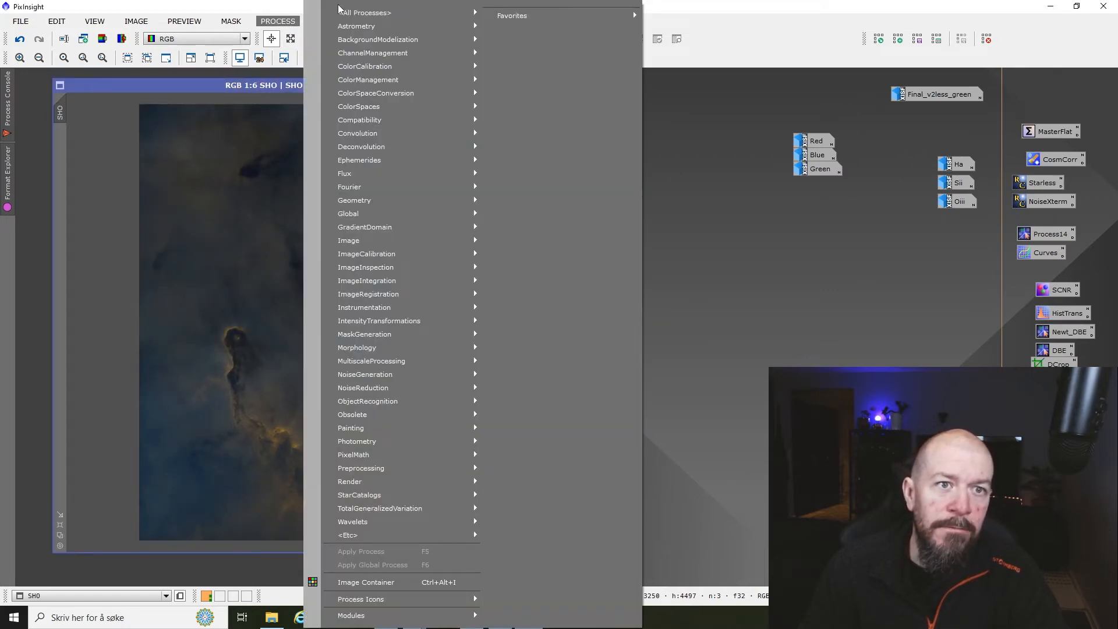
{"action": "mouse_move", "coordinate": [407, 12]}
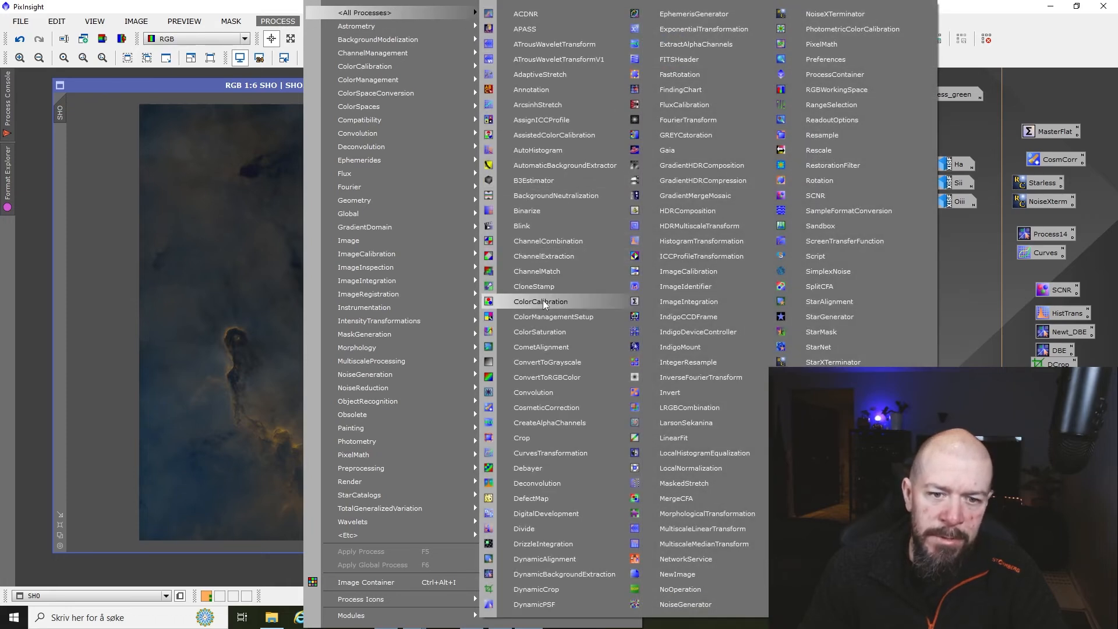
{"action": "left_click", "coordinate": [549, 453]}
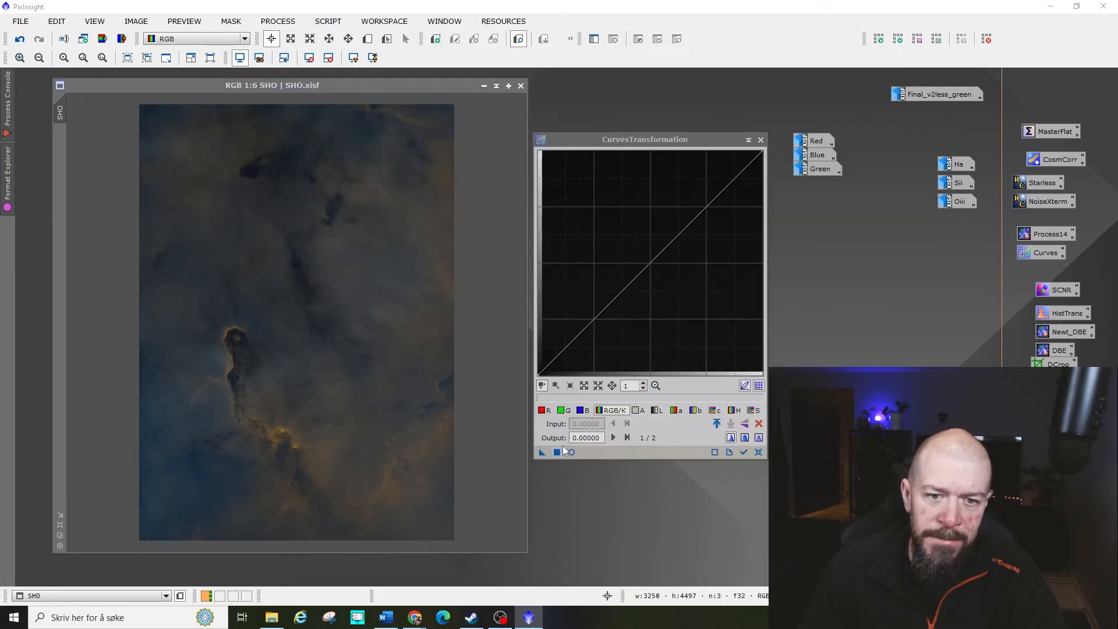
{"action": "left_click", "coordinate": [761, 140]}
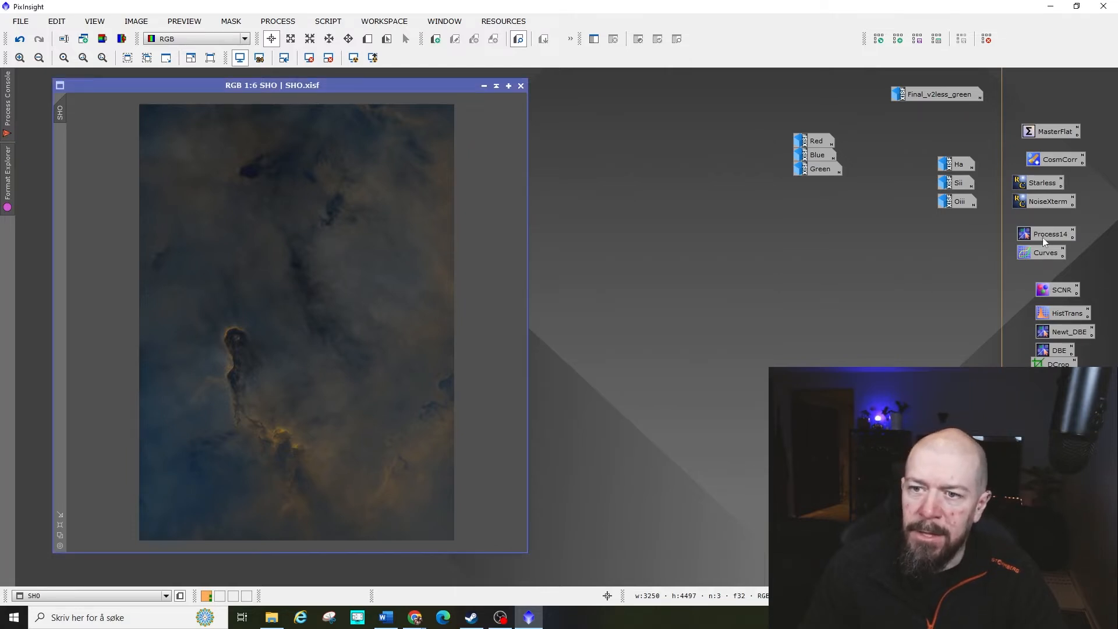
- Start the saved Curves process with real-time preview and shape an RGB/K S-curve with a shadow point at 0.147/0.140 and raised highlights
{"action": "double_click", "coordinate": [1046, 253]}
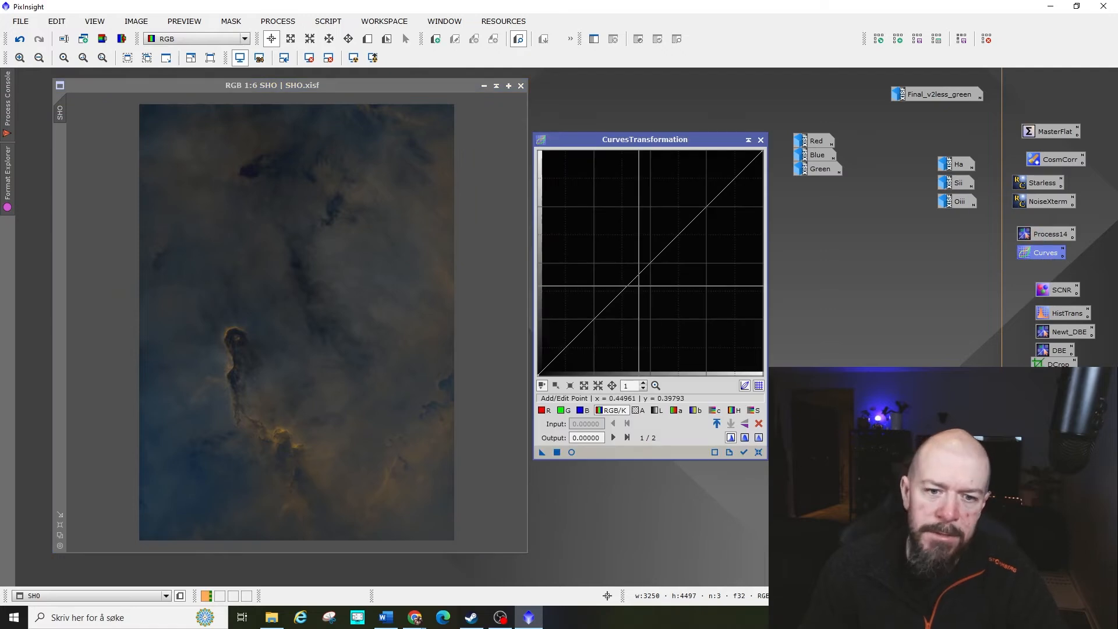
{"action": "left_click", "coordinate": [571, 451]}
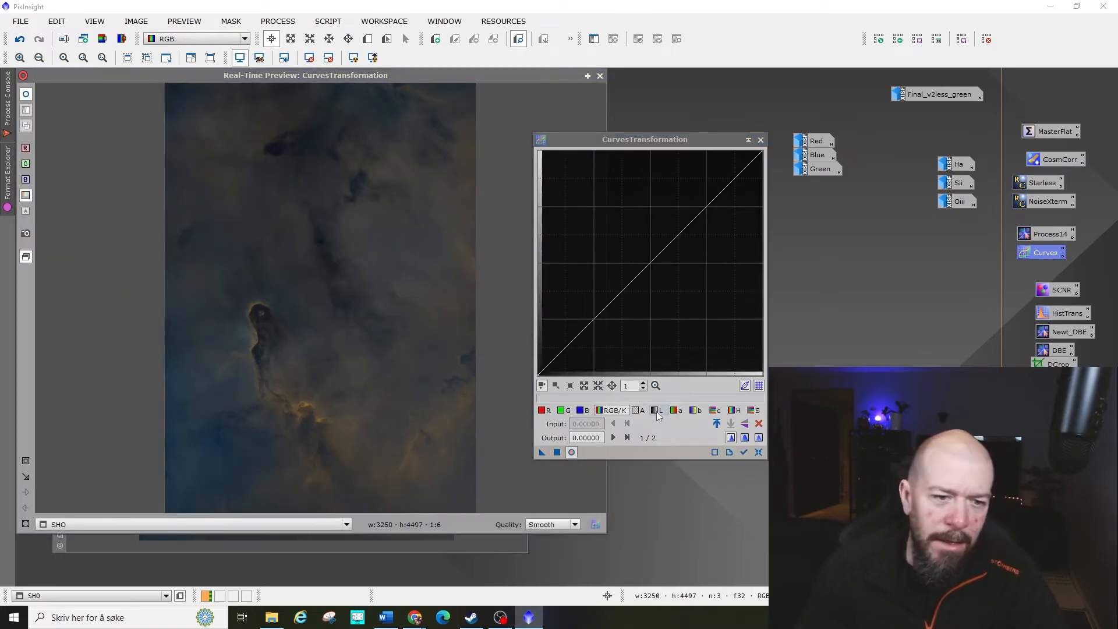
{"action": "left_click", "coordinate": [566, 347]}
{"action": "left_click_drag", "start_coordinate": [566, 347], "coordinate": [569, 349]}
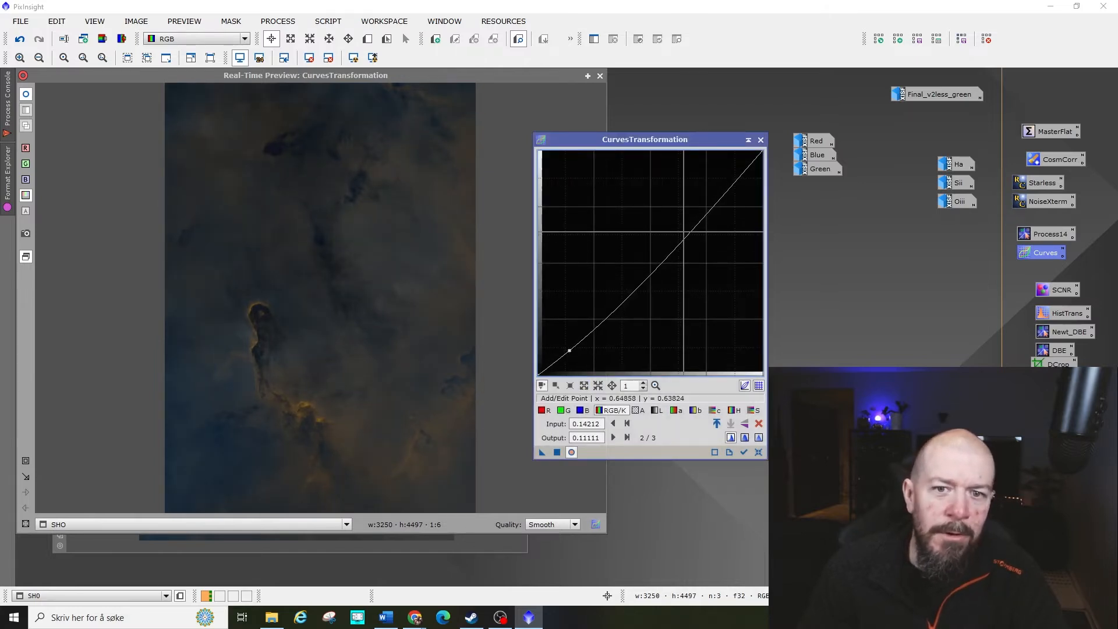
{"action": "left_click", "coordinate": [667, 216]}
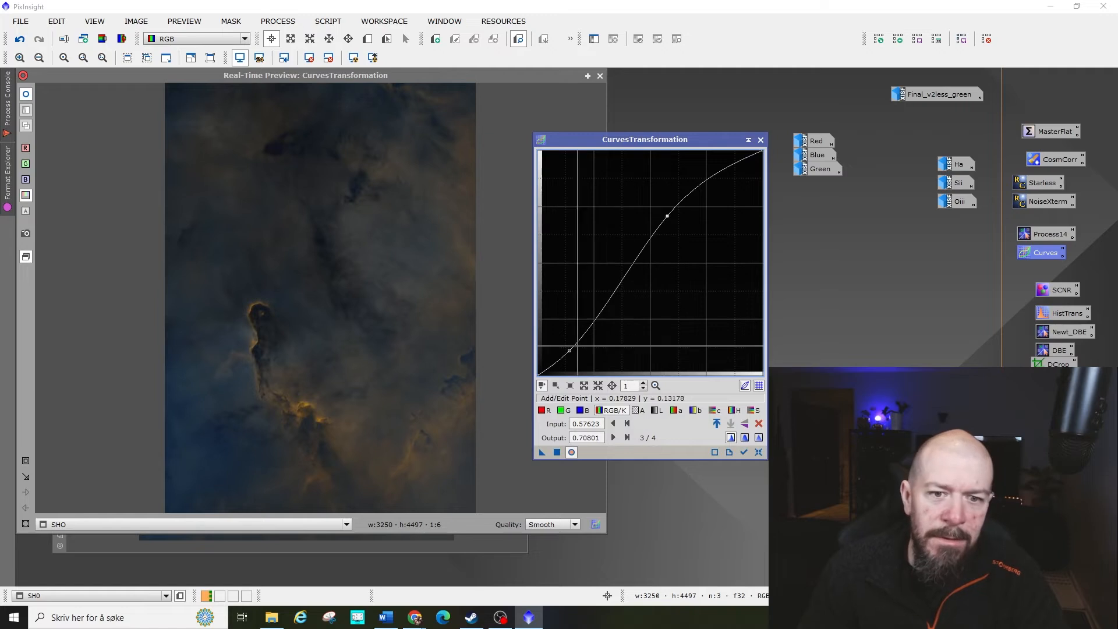
{"action": "left_click_drag", "start_coordinate": [568, 350], "coordinate": [570, 342]}
{"action": "left_click_drag", "start_coordinate": [666, 216], "coordinate": [673, 197]}
{"action": "left_click_drag", "start_coordinate": [574, 336], "coordinate": [571, 344]}
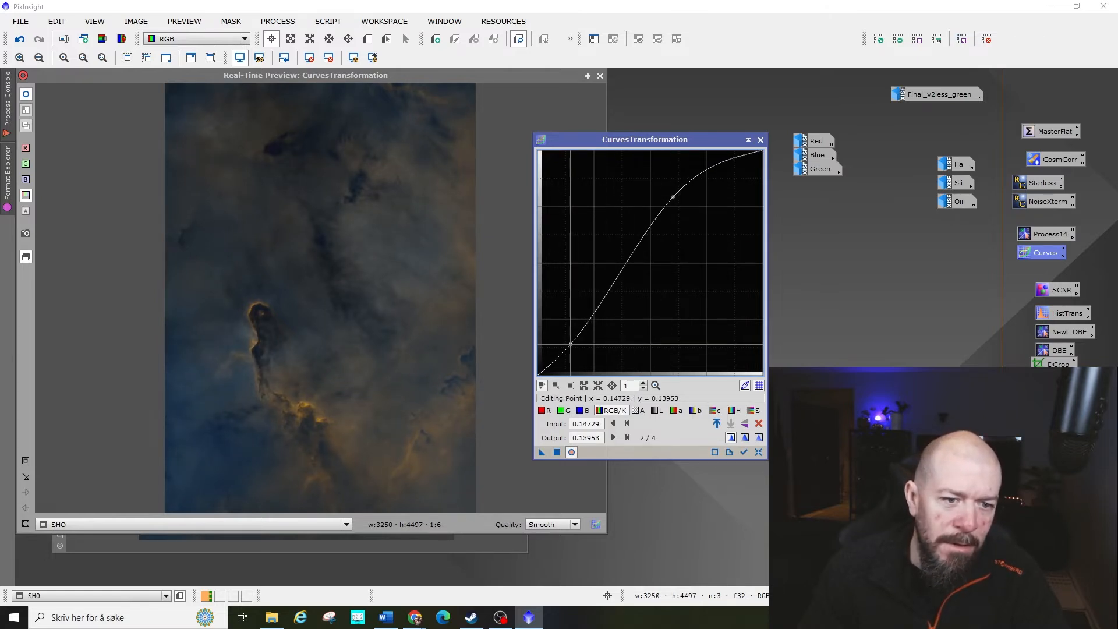
- Give the lightness curve a gentle S shape, holding down the shadows and placing a highlight point at input 0.667, output 0.778
{"action": "left_click", "coordinate": [658, 411]}
{"action": "left_click_drag", "start_coordinate": [556, 356], "coordinate": [555, 362]}
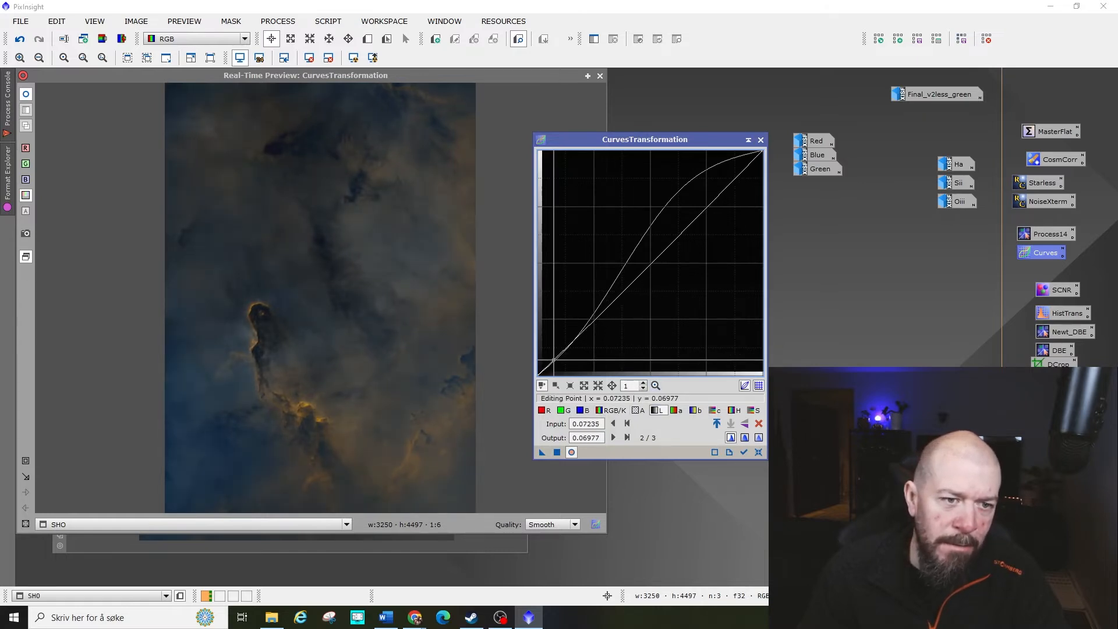
{"action": "left_click_drag", "start_coordinate": [703, 222], "coordinate": [687, 200]}
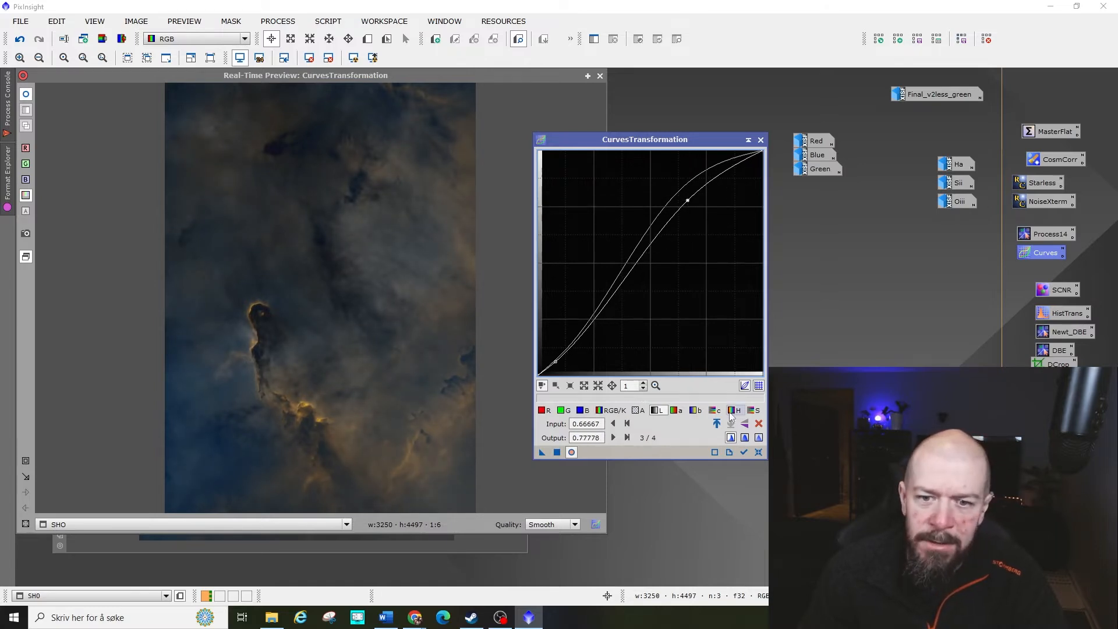
- Raise the saturation curve with a shadow point and a highlight point, and anchor the hue curve at 0.703/0.703
{"action": "left_click", "coordinate": [751, 412]}
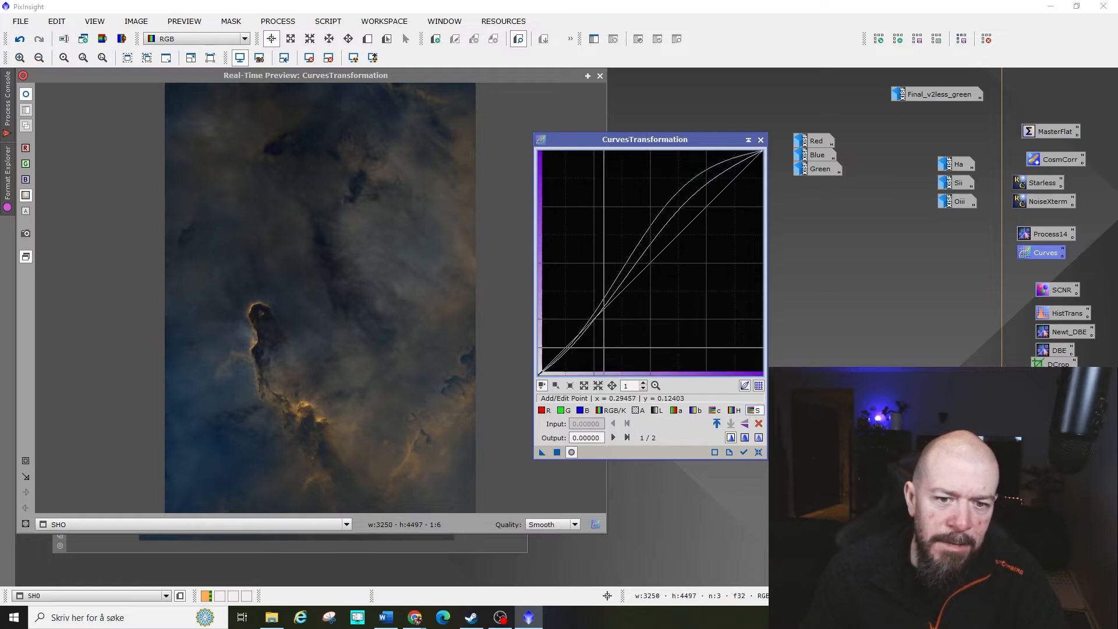
{"action": "left_click_drag", "start_coordinate": [563, 351], "coordinate": [557, 347]}
{"action": "left_click_drag", "start_coordinate": [715, 198], "coordinate": [718, 191]}
{"action": "left_click", "coordinate": [732, 409]}
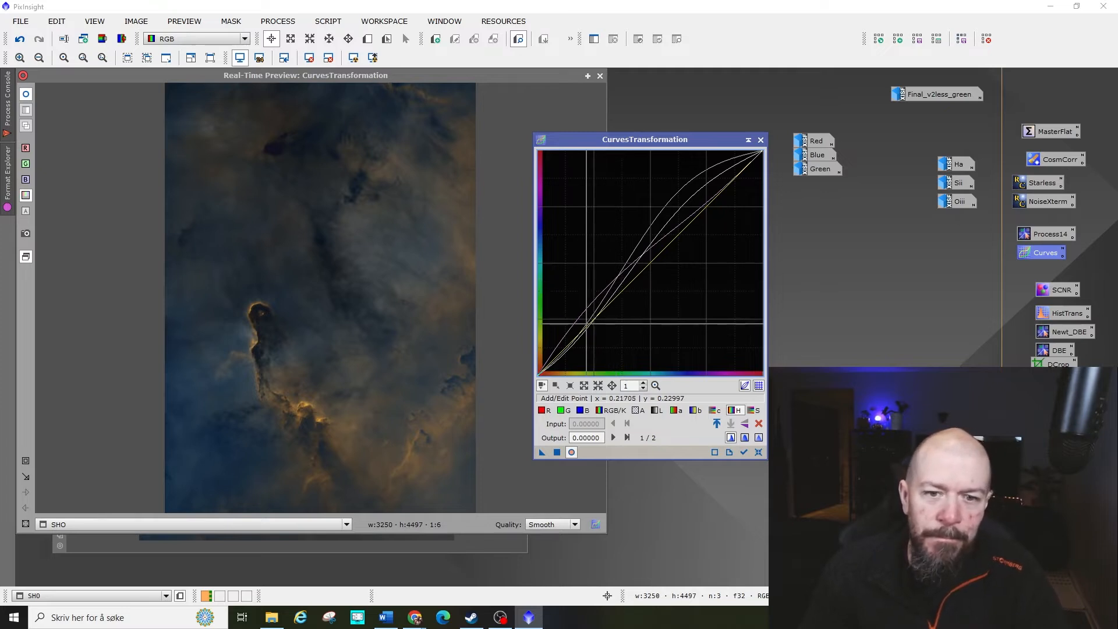
{"action": "left_click_drag", "start_coordinate": [588, 321], "coordinate": [696, 216]}
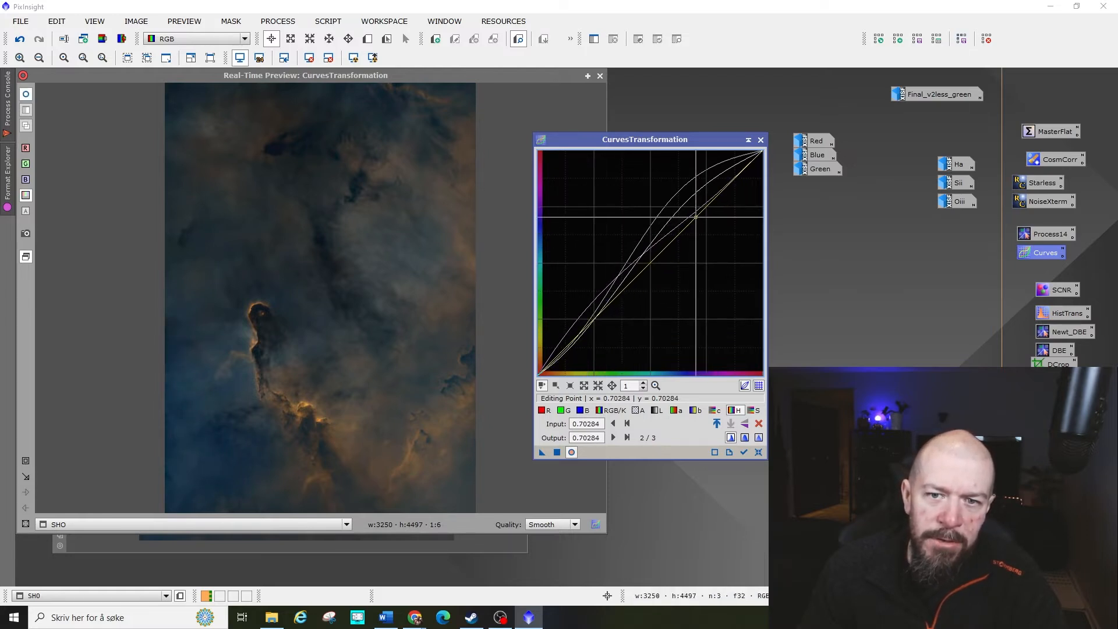
- Apply the combined curves to the SHO image and reset CurvesTransformation
{"action": "left_click", "coordinate": [572, 453]}
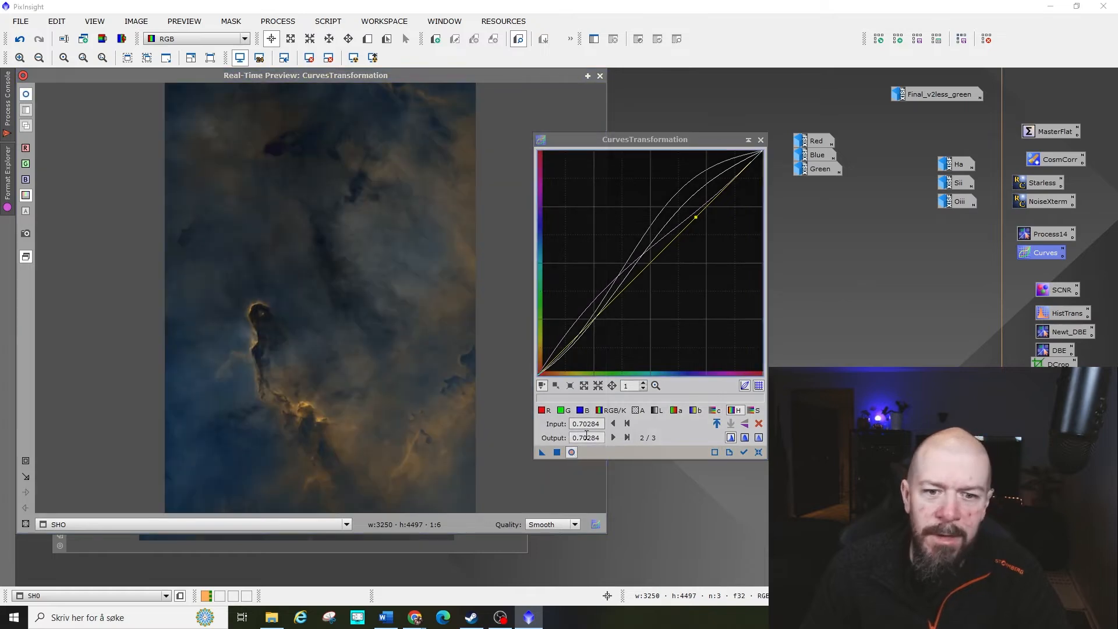
{"action": "left_click", "coordinate": [606, 410]}
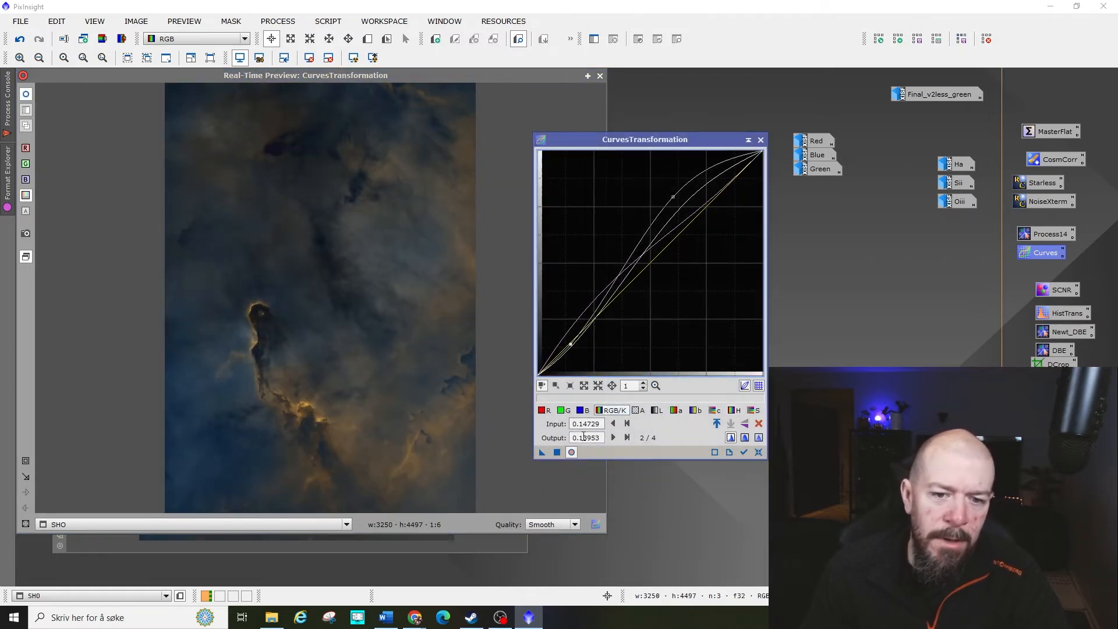
{"action": "left_click", "coordinate": [557, 453]}
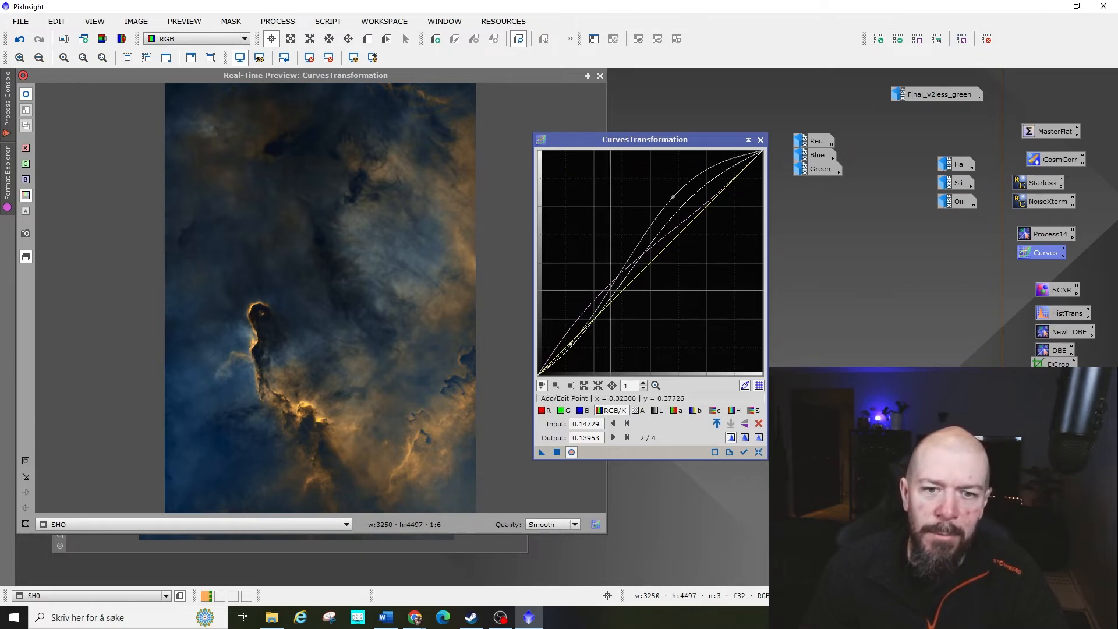
{"action": "left_click", "coordinate": [758, 452]}
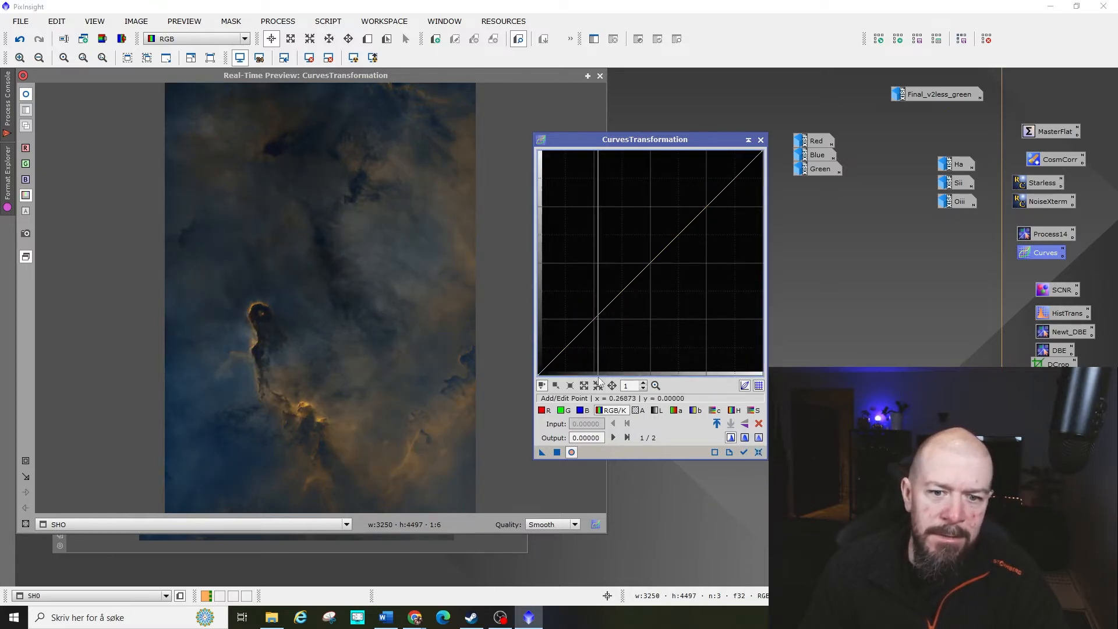
- Shape a second RGB/K S-curve with points at 0.137/0.106 and 0.594/0.646
{"action": "left_click_drag", "start_coordinate": [570, 343], "coordinate": [568, 352]}
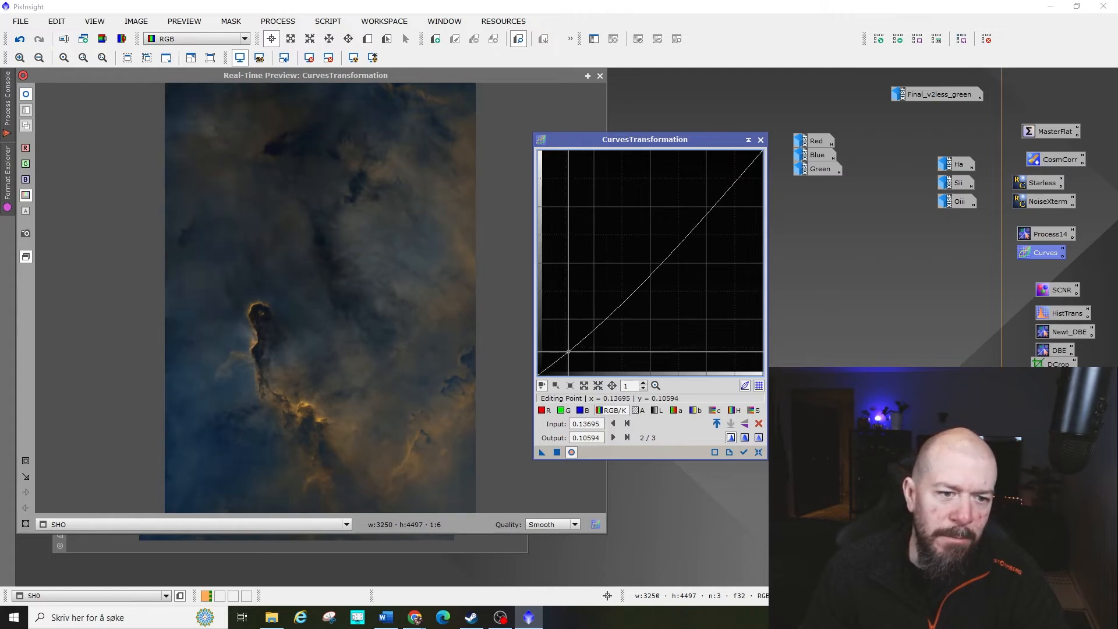
{"action": "left_click", "coordinate": [668, 227]}
{"action": "left_click_drag", "start_coordinate": [668, 227], "coordinate": [671, 230]}
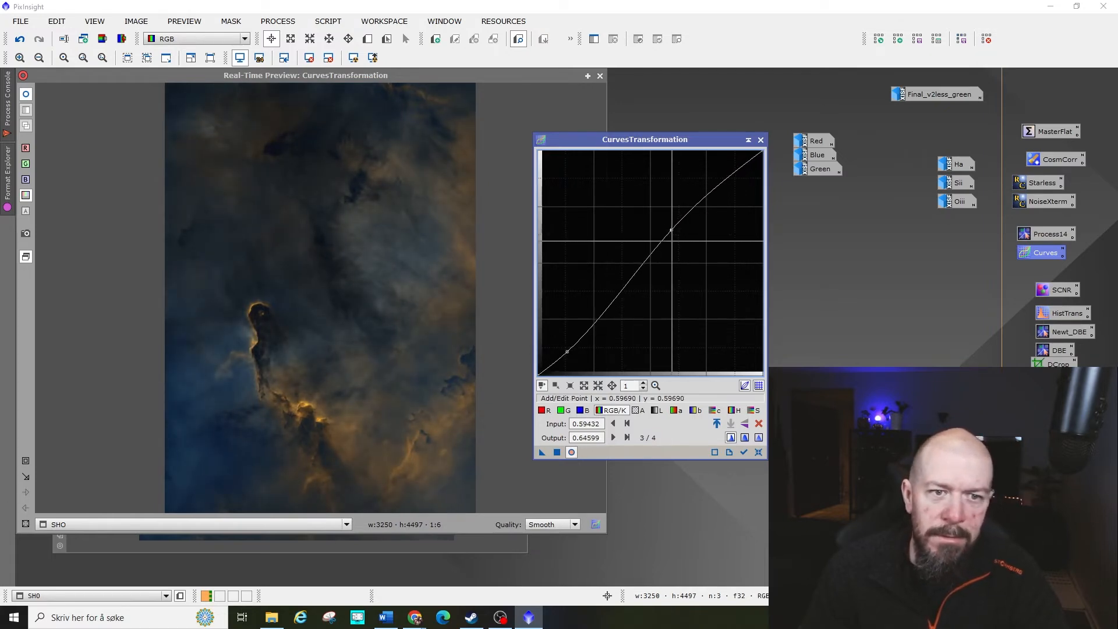
- Shape the lightness curve into an S with points at 0.090/0.078 and 0.705/0.757
{"action": "left_click", "coordinate": [659, 410]}
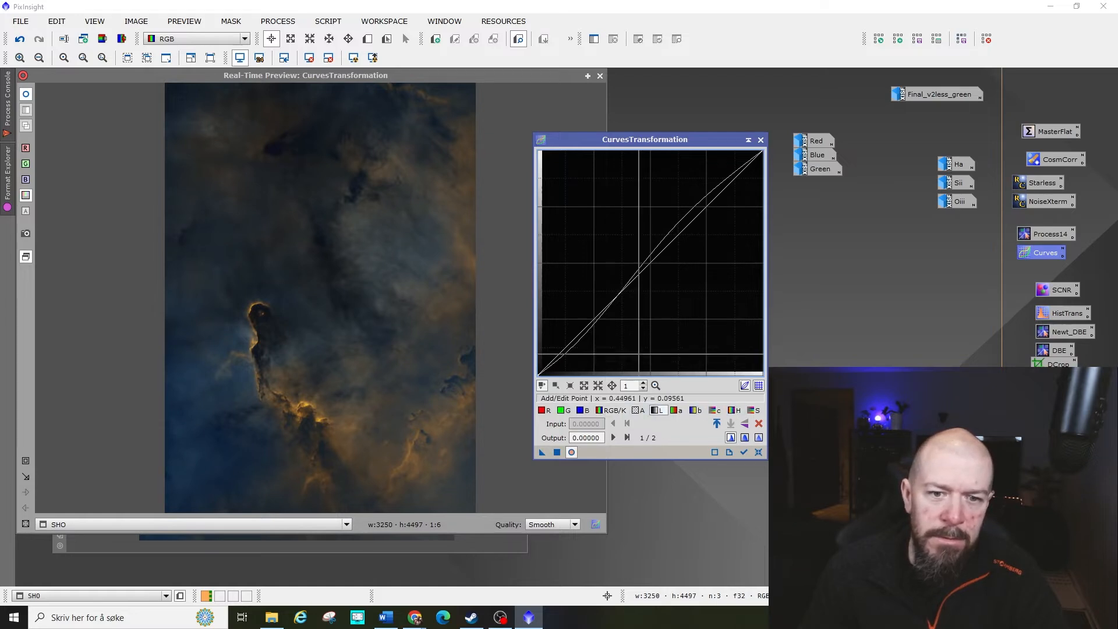
{"action": "left_click", "coordinate": [558, 357]}
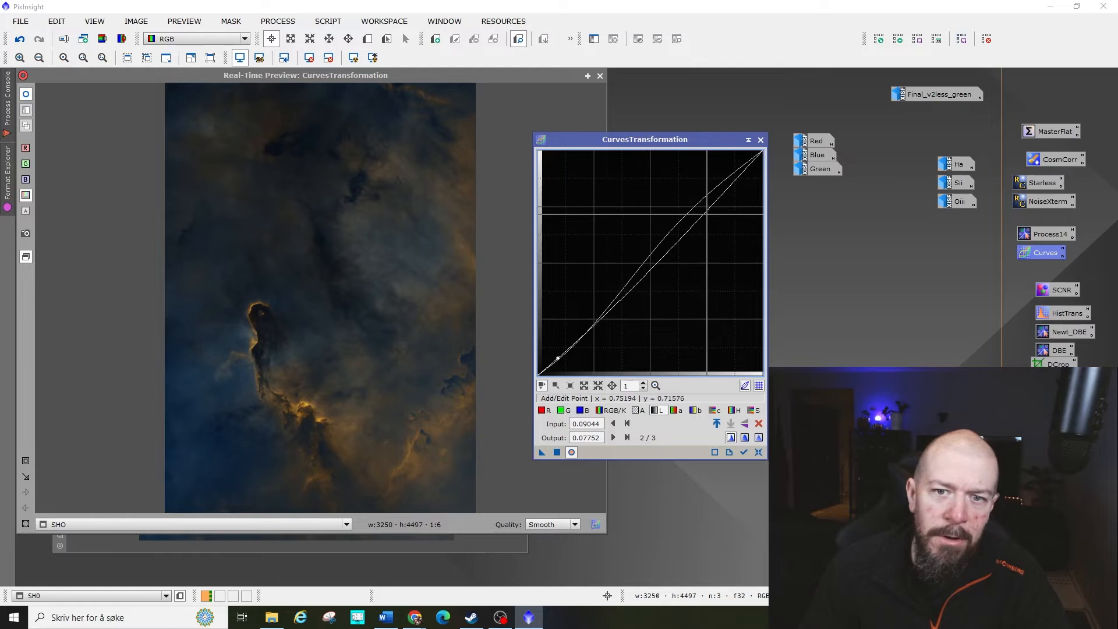
{"action": "left_click", "coordinate": [692, 203]}
{"action": "left_click_drag", "start_coordinate": [693, 203], "coordinate": [696, 205]}
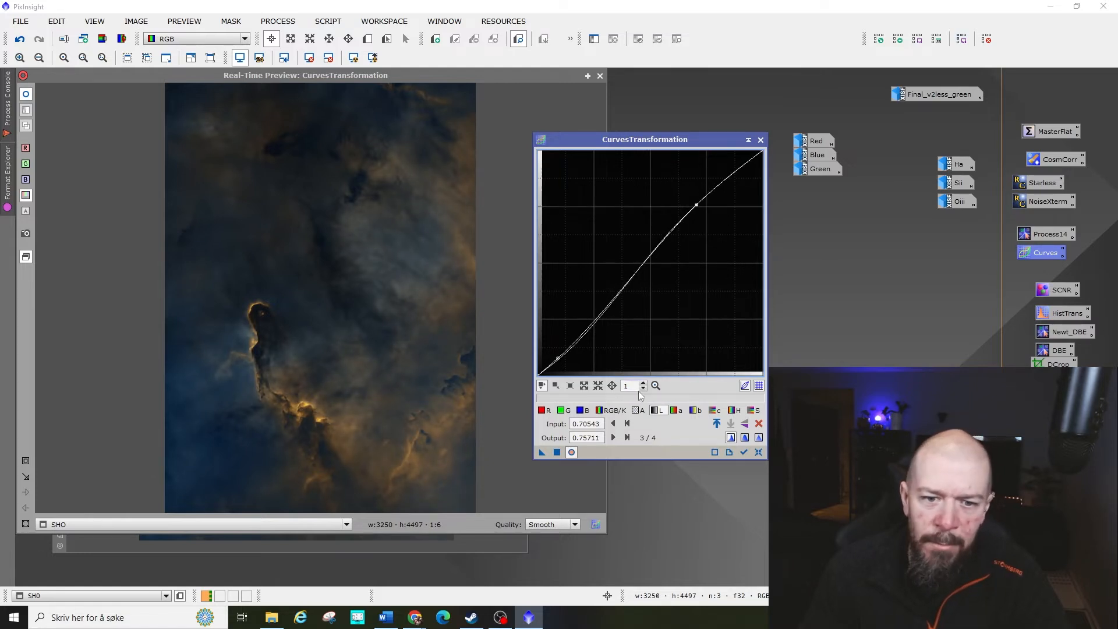
- Add blue curve points at 0.703/0.752 and 0.152/0.147, and apply the second set of curves to the SHO image
{"action": "left_click", "coordinate": [584, 410]}
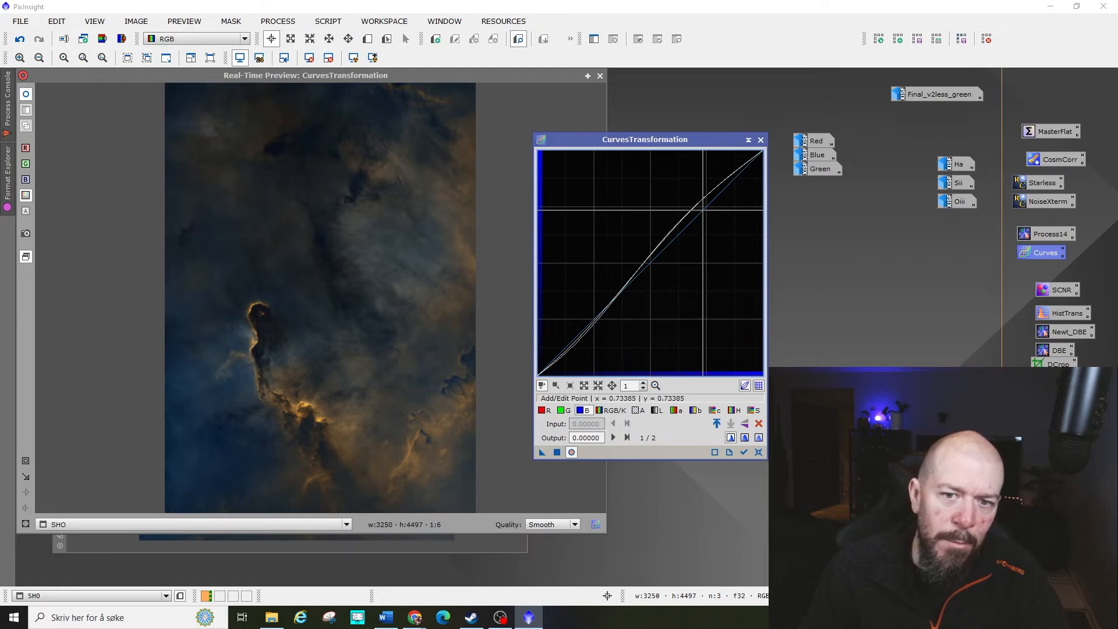
{"action": "left_click_drag", "start_coordinate": [700, 208], "coordinate": [695, 205]}
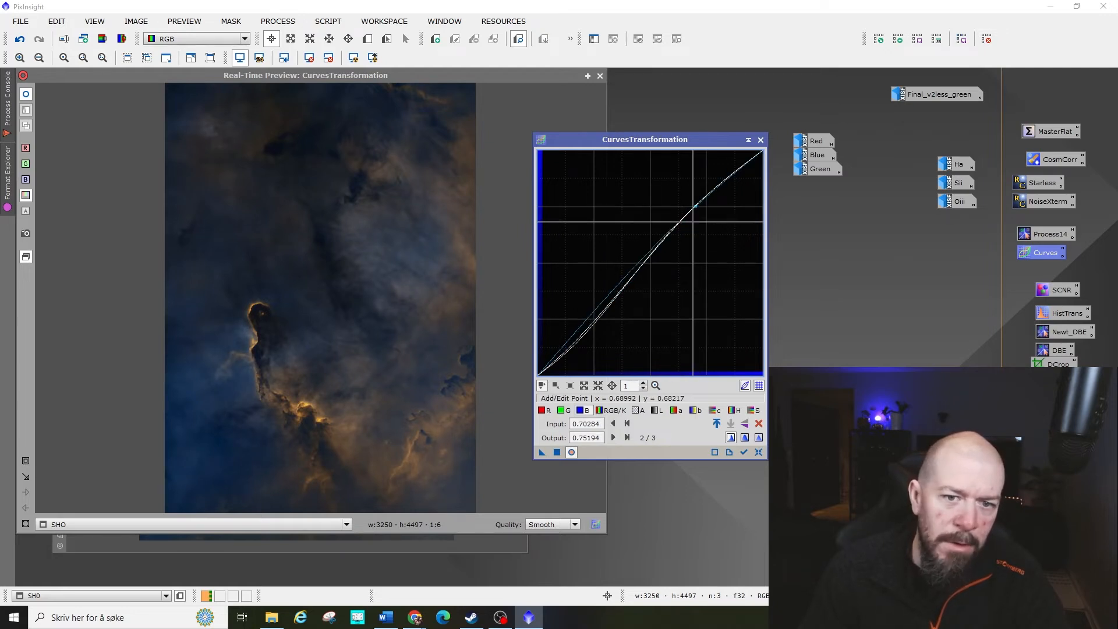
{"action": "left_click", "coordinate": [571, 341]}
{"action": "left_click_drag", "start_coordinate": [570, 341], "coordinate": [571, 342]}
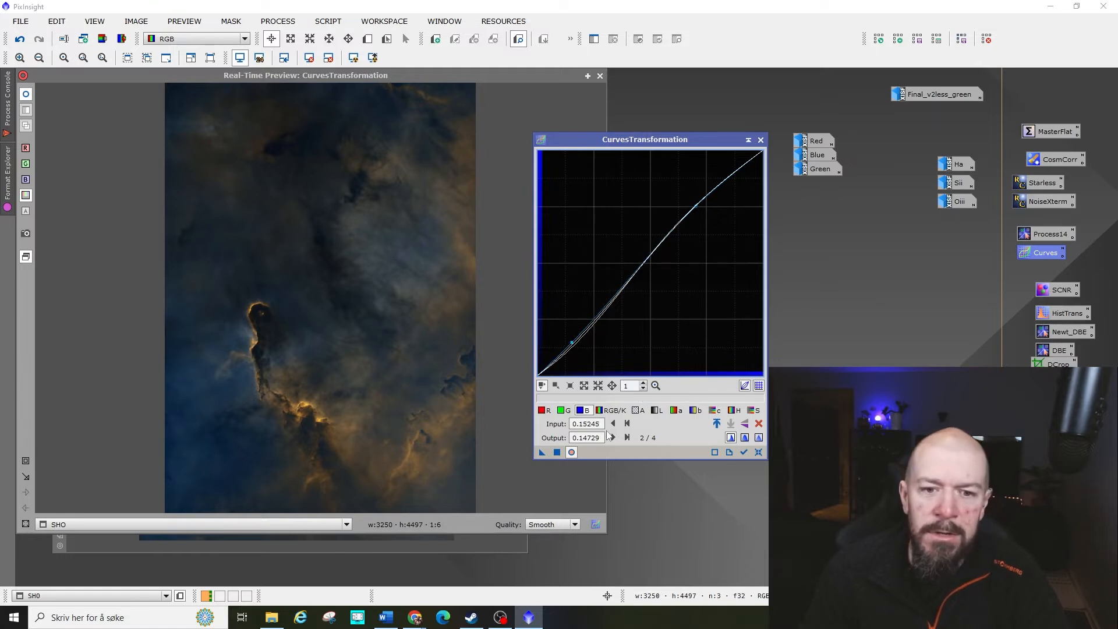
{"action": "left_click", "coordinate": [557, 452]}
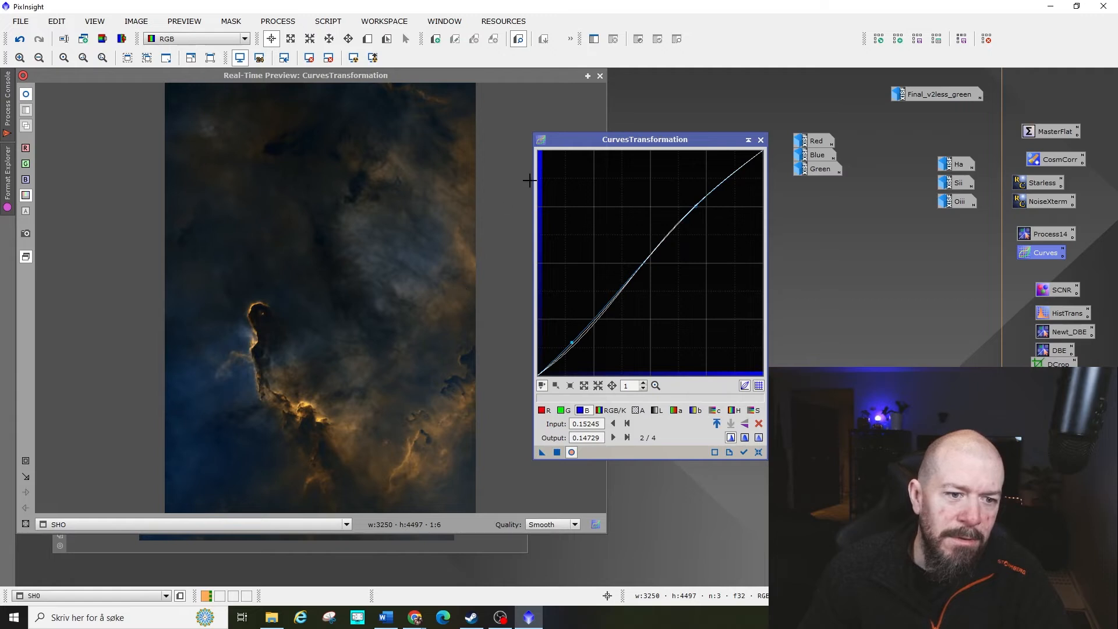
- Reset the curves, brighten the SHO image with RGB/K points at 0.561/0.752 and 0.196/0.279, apply them, and close the curves and preview
{"action": "left_click", "coordinate": [758, 452]}
{"action": "left_click", "coordinate": [656, 410]}
{"action": "left_click", "coordinate": [600, 409]}
{"action": "left_click_drag", "start_coordinate": [687, 228], "coordinate": [664, 206]}
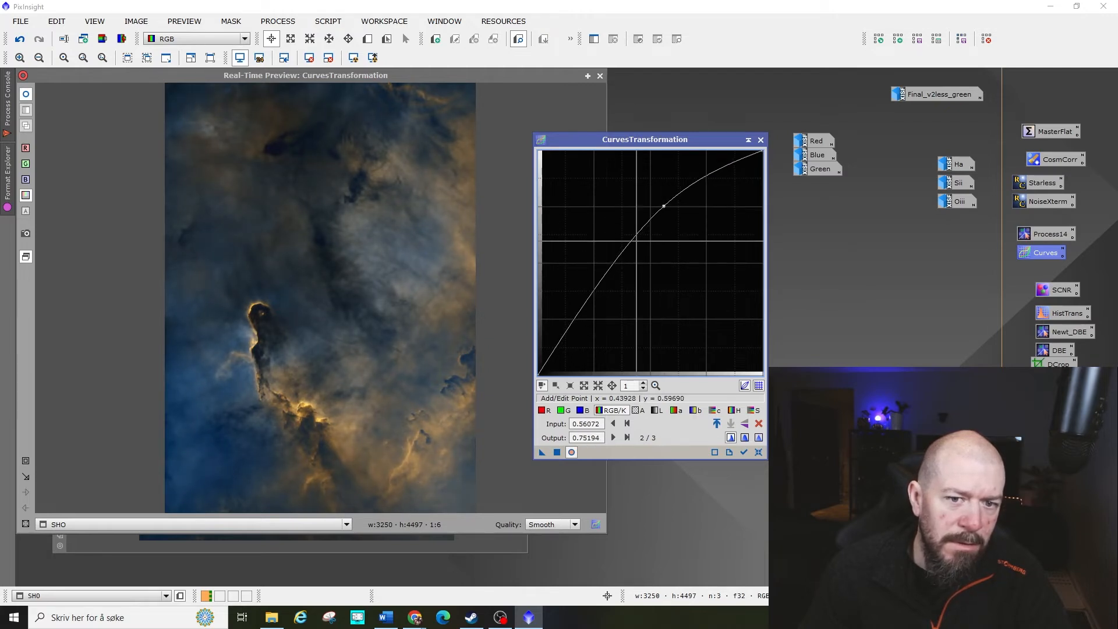
{"action": "left_click", "coordinate": [583, 313]}
{"action": "left_click_drag", "start_coordinate": [583, 313], "coordinate": [581, 313]}
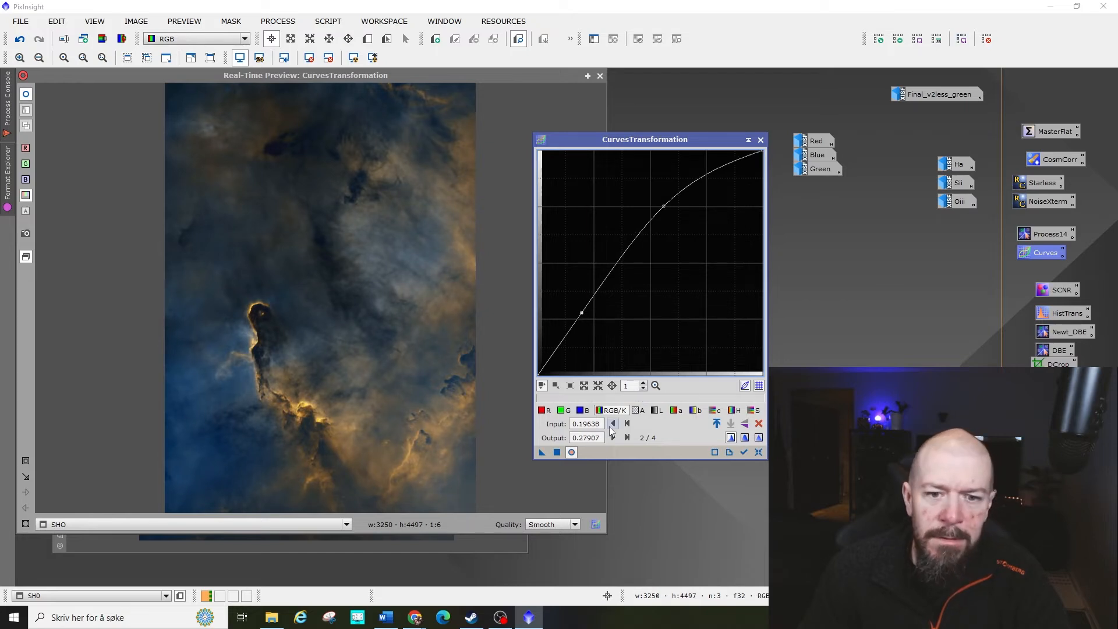
{"action": "left_click", "coordinate": [557, 453]}
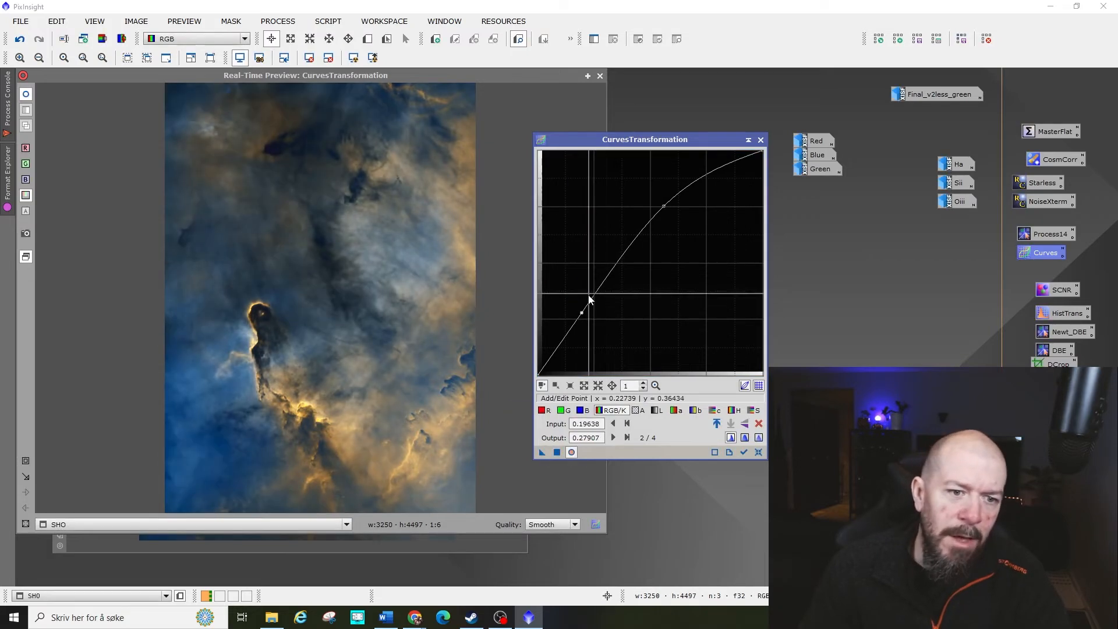
{"action": "left_click", "coordinate": [761, 140]}
{"action": "left_click", "coordinate": [599, 76]}
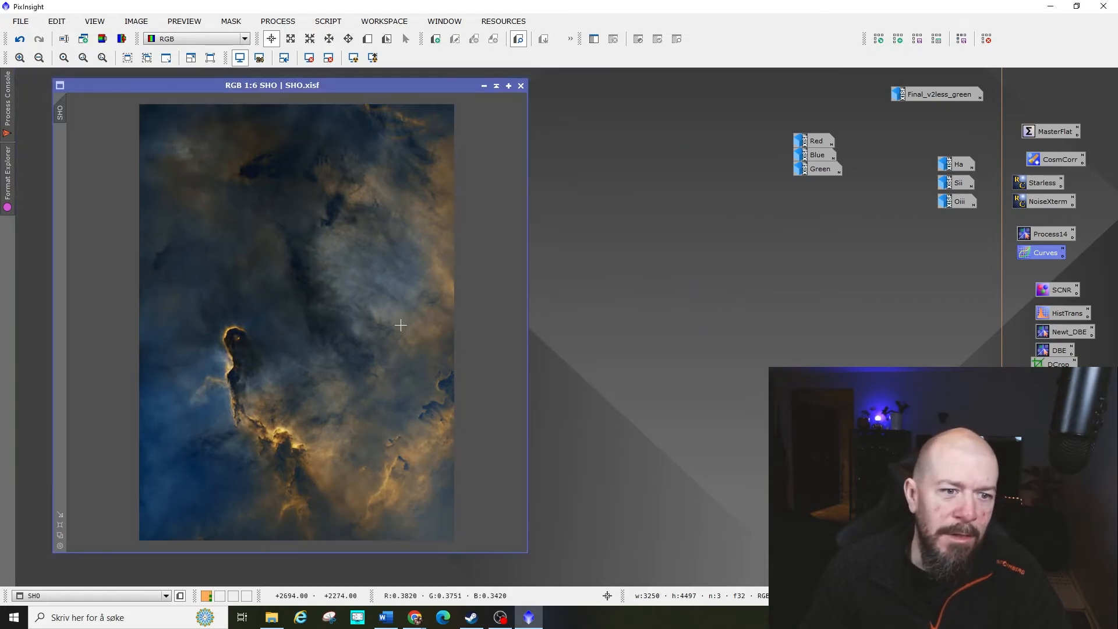
- Examine the brightened SHO image close up around the elephant trunk
{"action": "scroll", "coordinate": [283, 385], "scroll_direction": "up", "scroll_amount": 4}
{"action": "scroll", "coordinate": [274, 384], "scroll_direction": "down", "scroll_amount": 1}
{"action": "left_click_drag", "start_coordinate": [228, 316], "coordinate": [396, 239]}
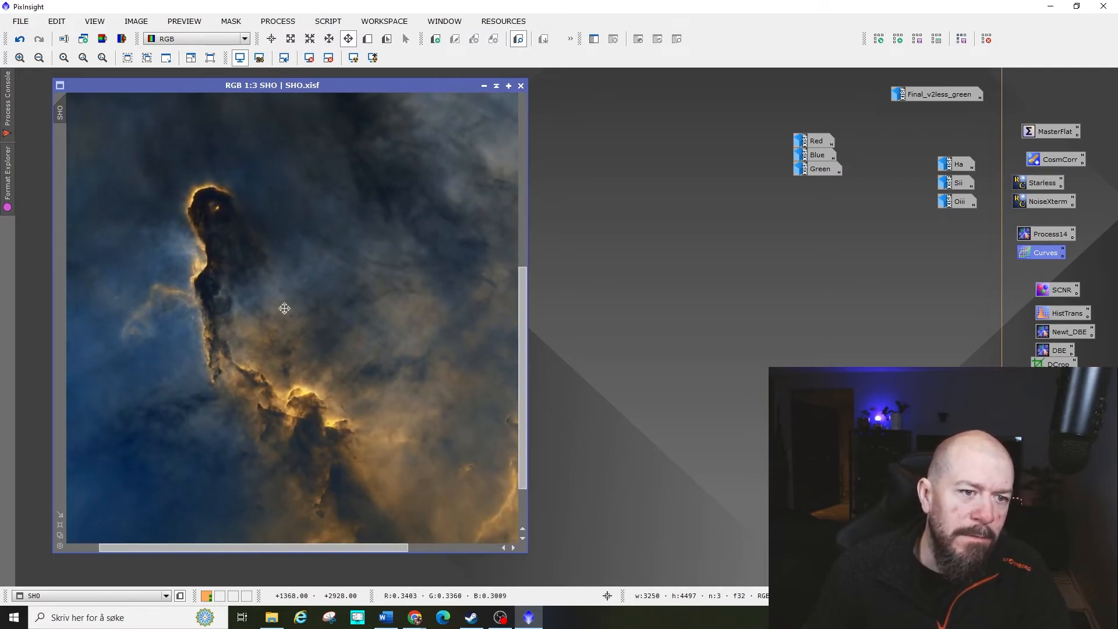
- Inspect the SHO image at several zoom levels, from the trunk and bright ridge to the full frame, and minimise it
{"action": "scroll", "coordinate": [284, 308], "scroll_direction": "down", "scroll_amount": 2}
{"action": "scroll", "coordinate": [282, 467], "scroll_direction": "up", "scroll_amount": 3}
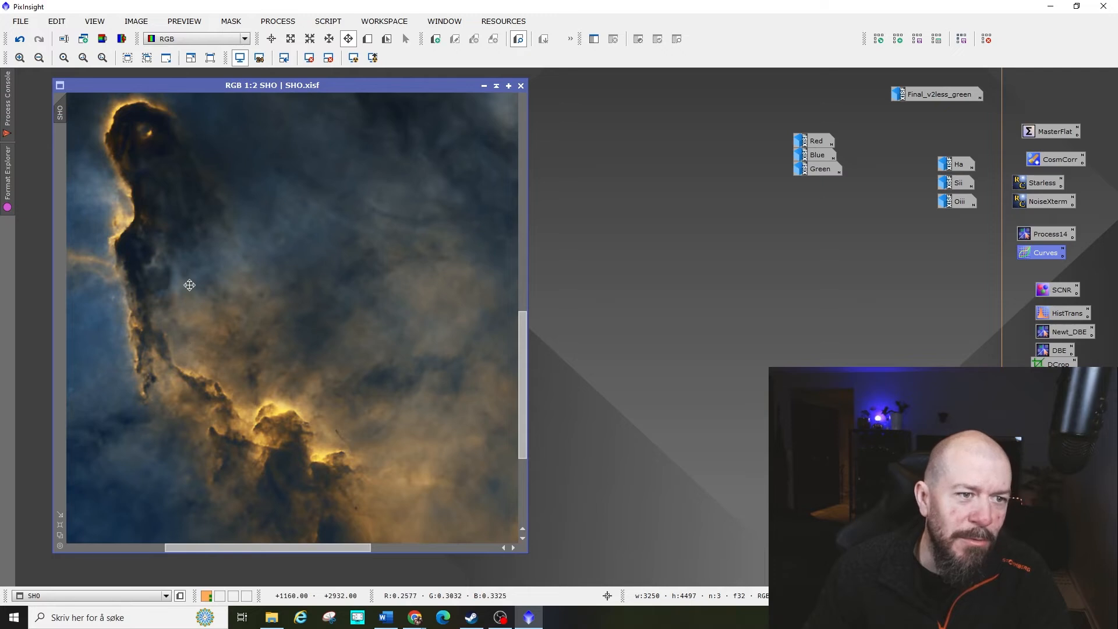
{"action": "left_click_drag", "start_coordinate": [180, 289], "coordinate": [232, 328]}
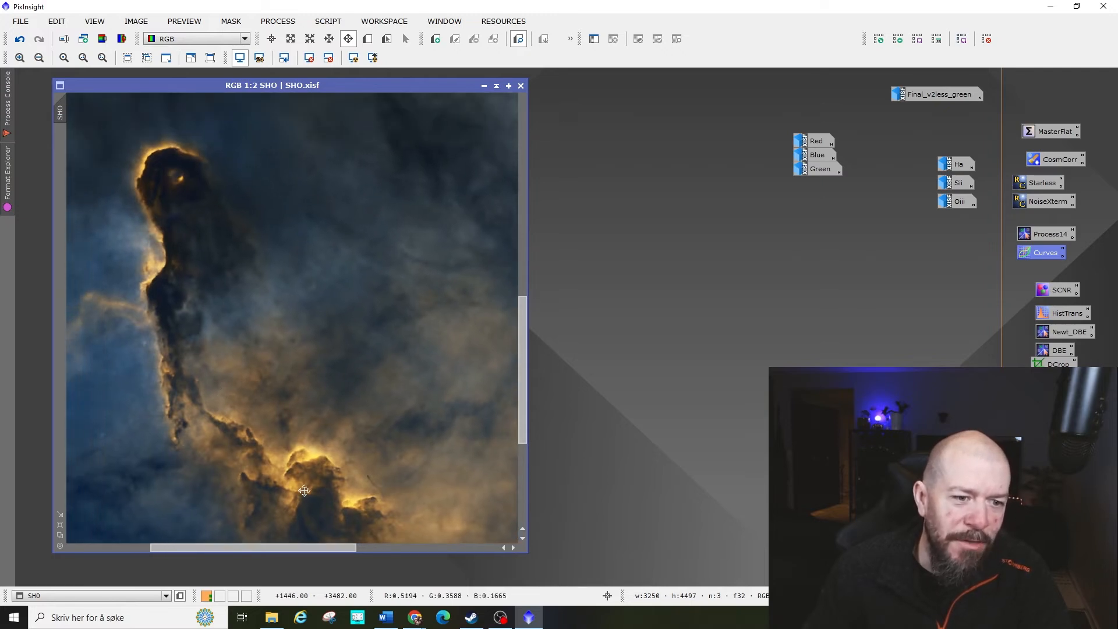
{"action": "scroll", "coordinate": [271, 456], "scroll_direction": "down", "scroll_amount": 4}
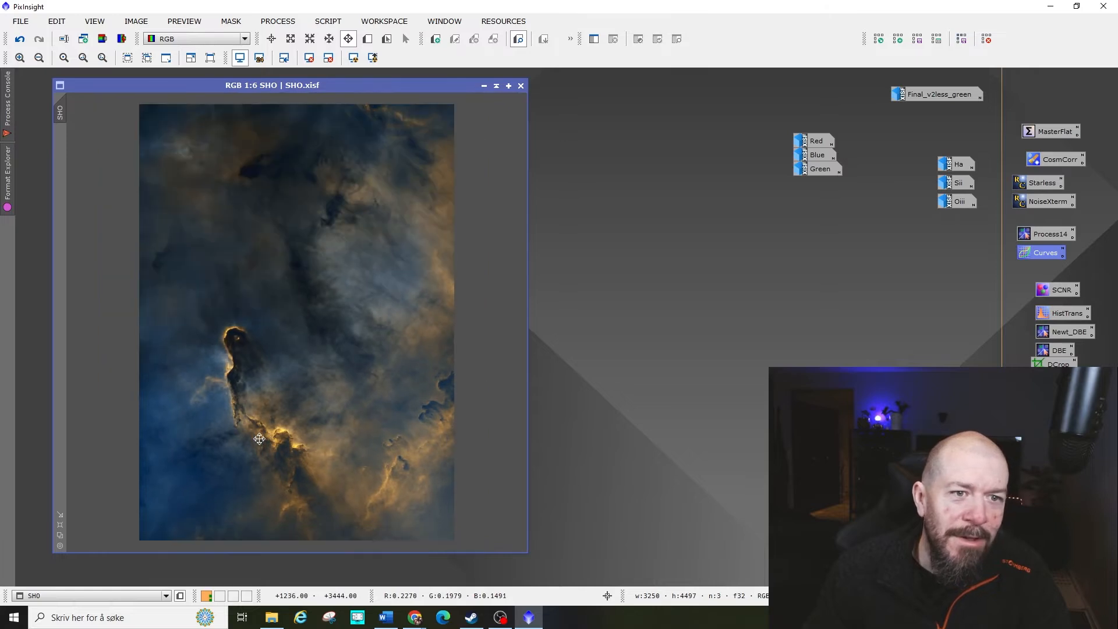
{"action": "scroll", "coordinate": [259, 439], "scroll_direction": "up", "scroll_amount": 1}
{"action": "scroll", "coordinate": [259, 439], "scroll_direction": "down", "scroll_amount": 1}
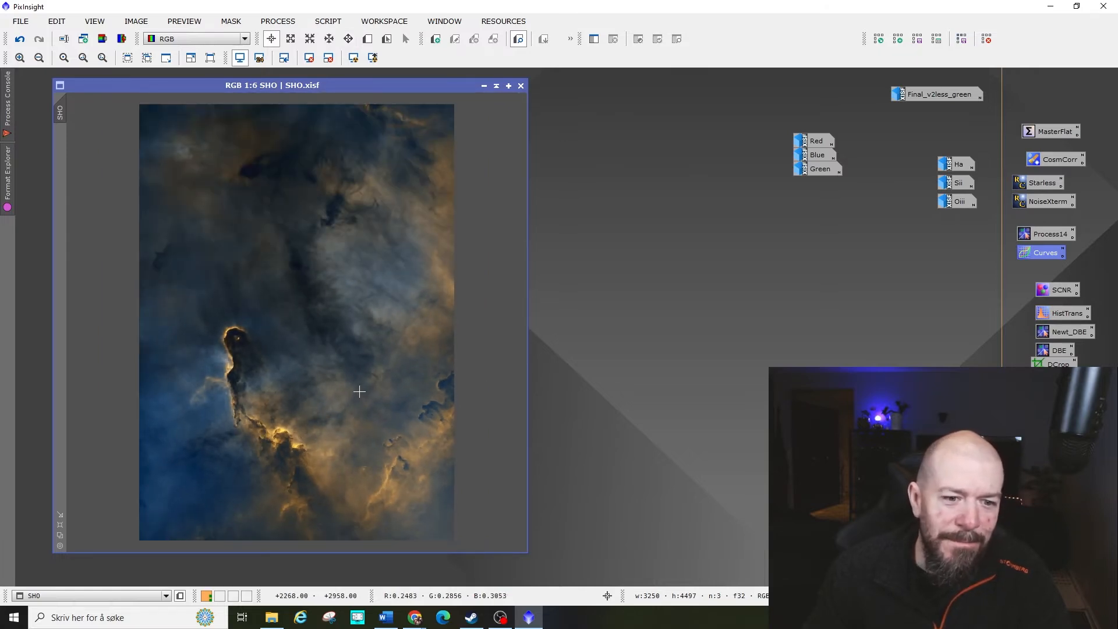
{"action": "key", "text": "space"}
{"action": "scroll", "coordinate": [408, 414], "scroll_direction": "up", "scroll_amount": 4}
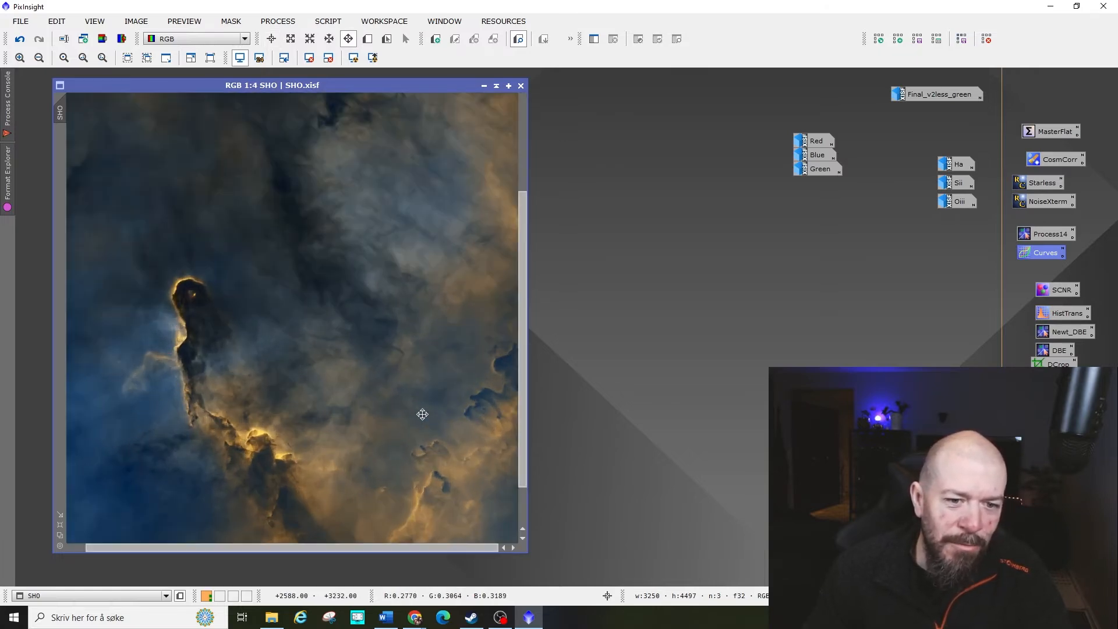
{"action": "left_click_drag", "start_coordinate": [430, 422], "coordinate": [418, 282]}
{"action": "mouse_move", "coordinate": [387, 371]}
{"action": "left_mouse_down"}
{"action": "mouse_move", "coordinate": [324, 409]}
{"action": "mouse_move", "coordinate": [374, 352]}
{"action": "mouse_move", "coordinate": [419, 334]}
{"action": "mouse_move", "coordinate": [316, 345]}
{"action": "mouse_move", "coordinate": [381, 383]}
{"action": "left_mouse_up"}
{"action": "left_click_drag", "start_coordinate": [352, 426], "coordinate": [315, 430]}
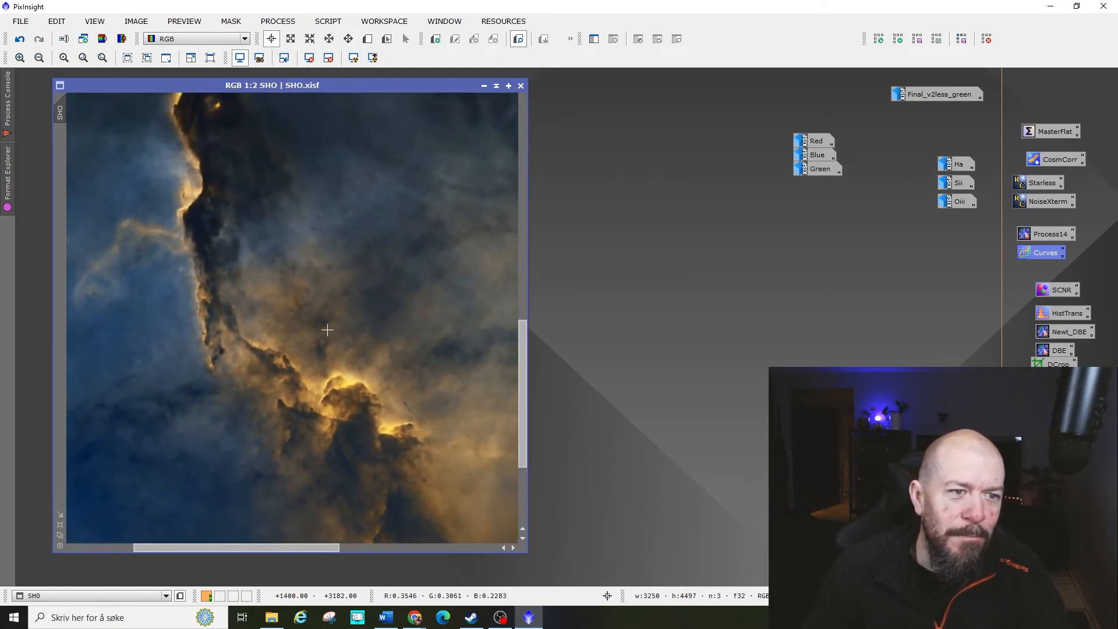
{"action": "scroll", "coordinate": [327, 330], "scroll_direction": "down", "scroll_amount": 3}
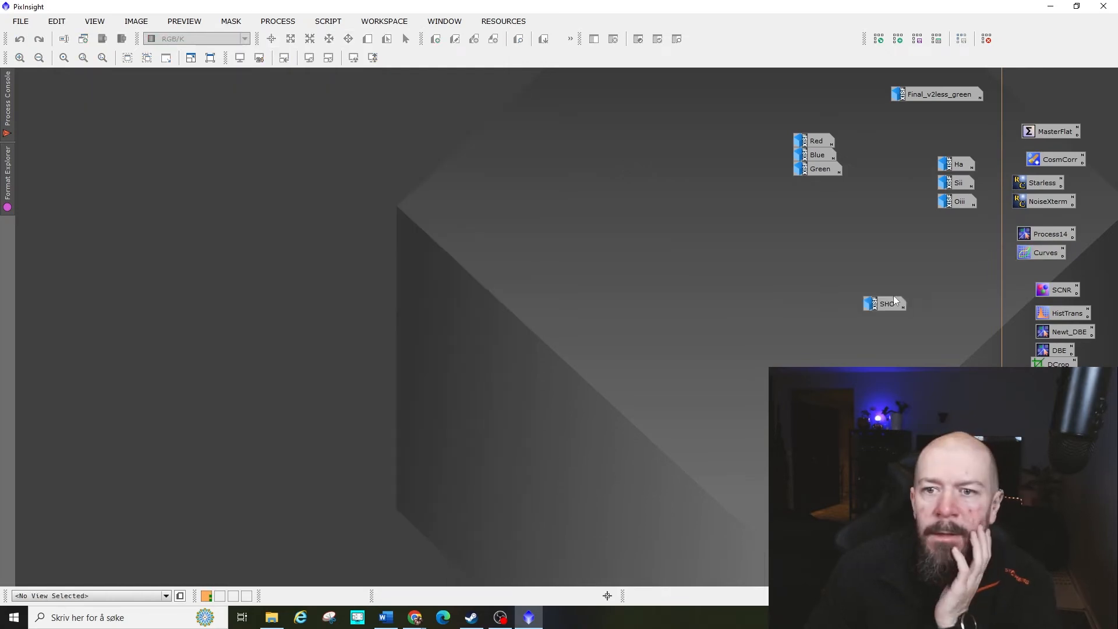
{"action": "double_click", "coordinate": [890, 299]}
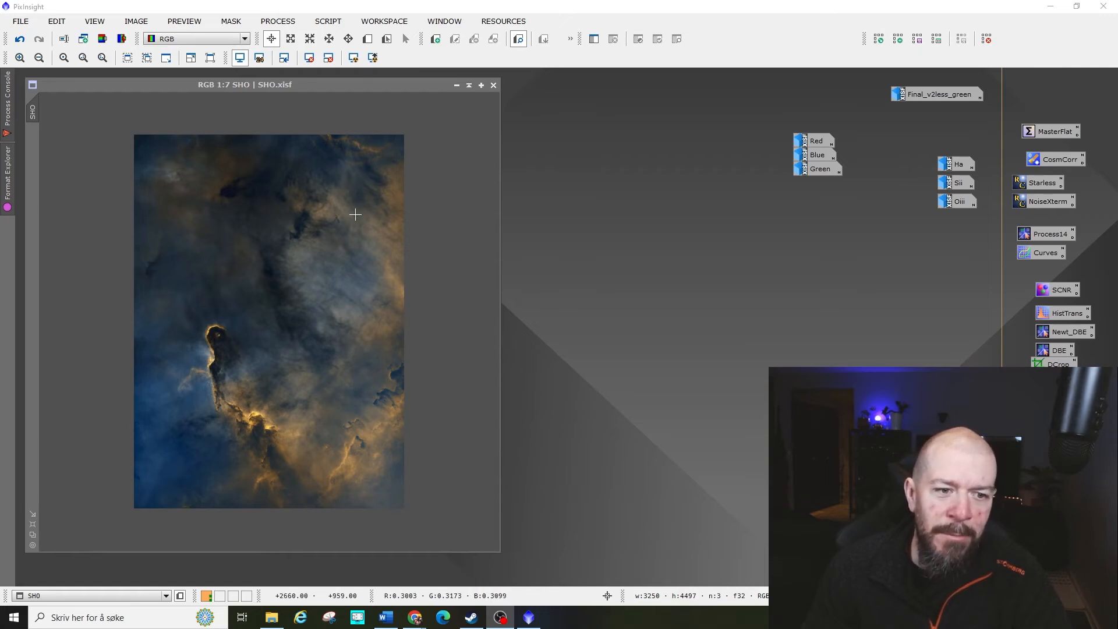
{"action": "left_click", "coordinate": [457, 85]}
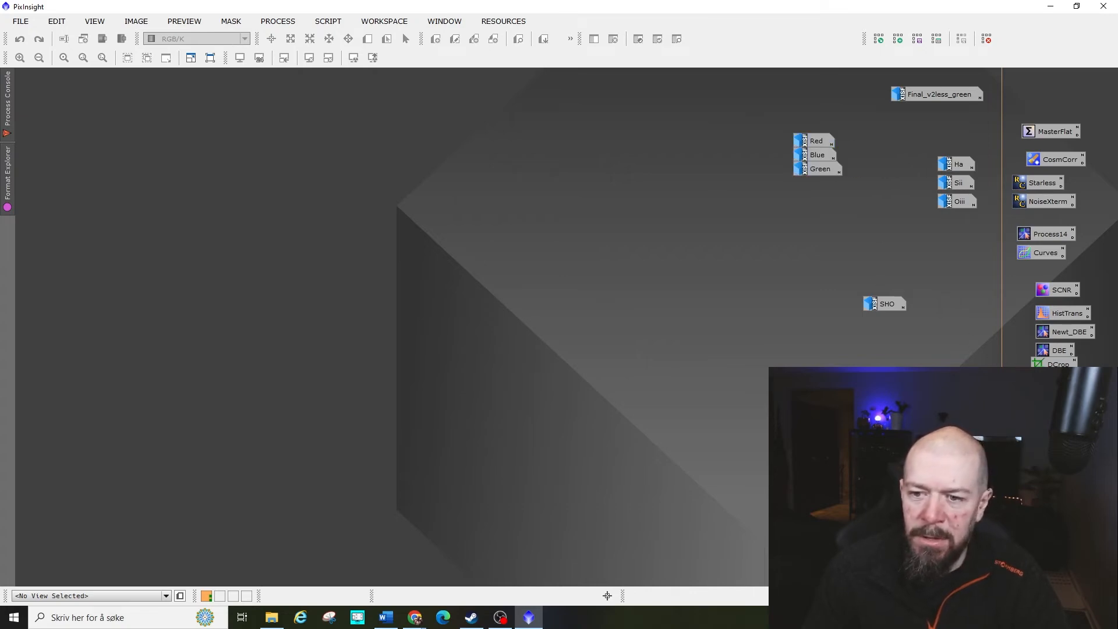
- Open PixelMath and the Red image, and set the output to a new image in the RGB Color space
{"action": "left_click", "coordinate": [615, 167]}
{"action": "left_click_drag", "start_coordinate": [768, 135], "coordinate": [529, 121]}
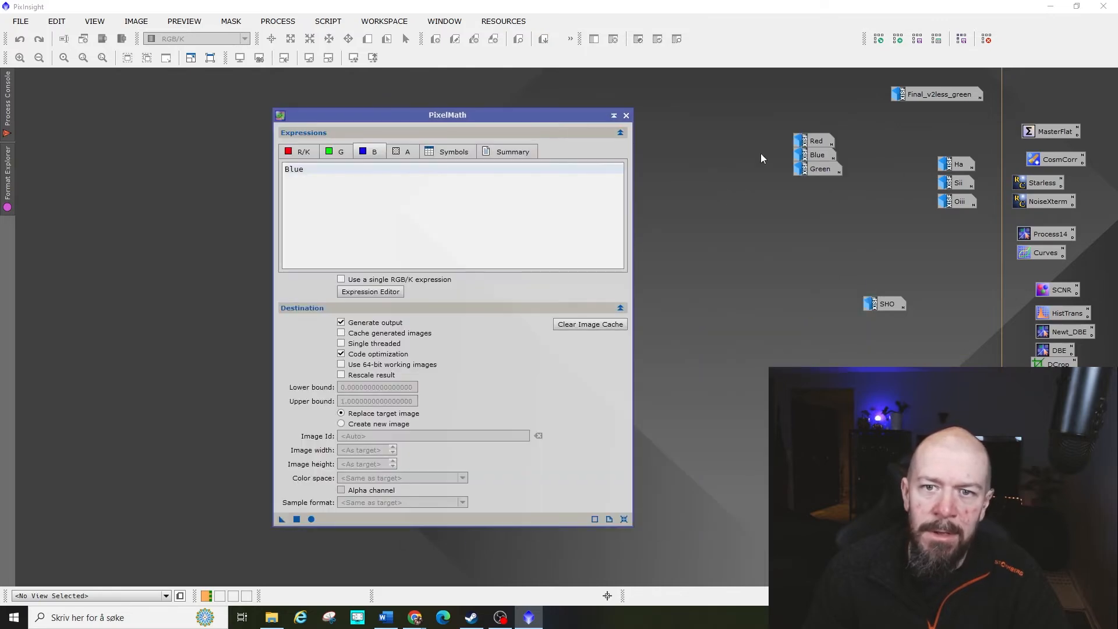
{"action": "double_click", "coordinate": [816, 140]}
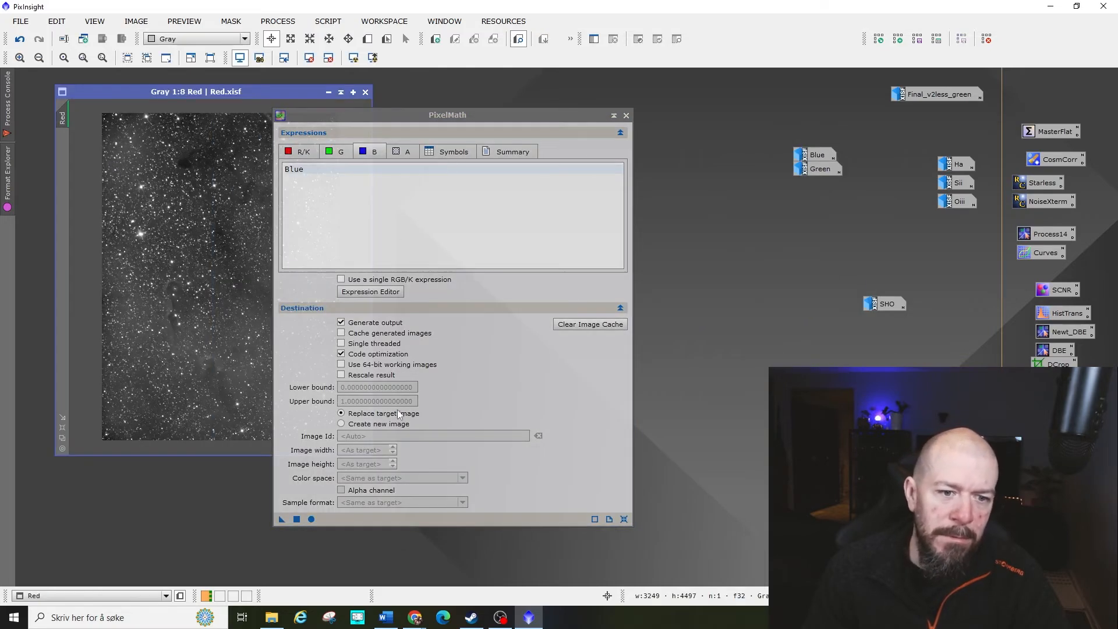
{"action": "left_click", "coordinate": [390, 425]}
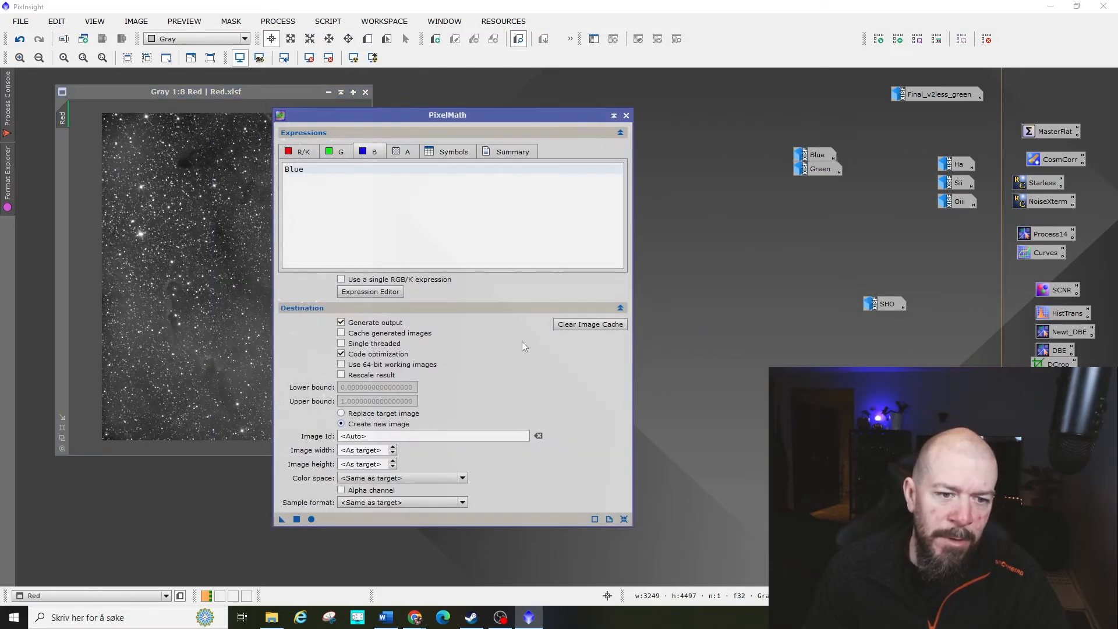
{"action": "left_click", "coordinate": [387, 479]}
{"action": "left_click", "coordinate": [372, 496]}
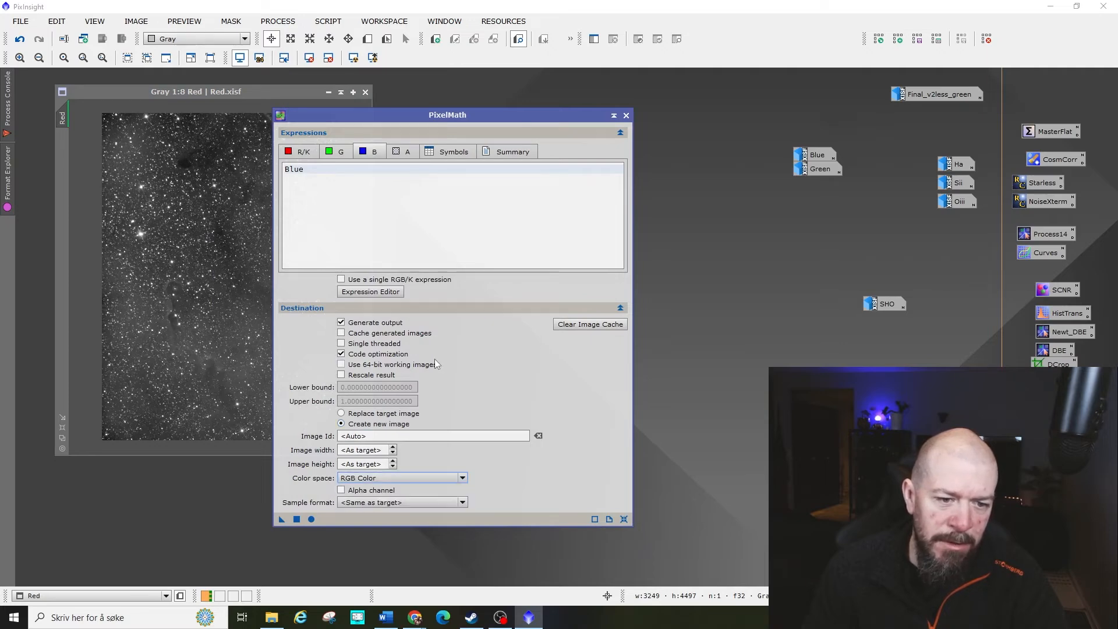
- Run PixelMath to combine Red, Green and Blue into one colour image, close it, and minimise the Red image
{"action": "left_click_drag", "start_coordinate": [483, 116], "coordinate": [575, 112]}
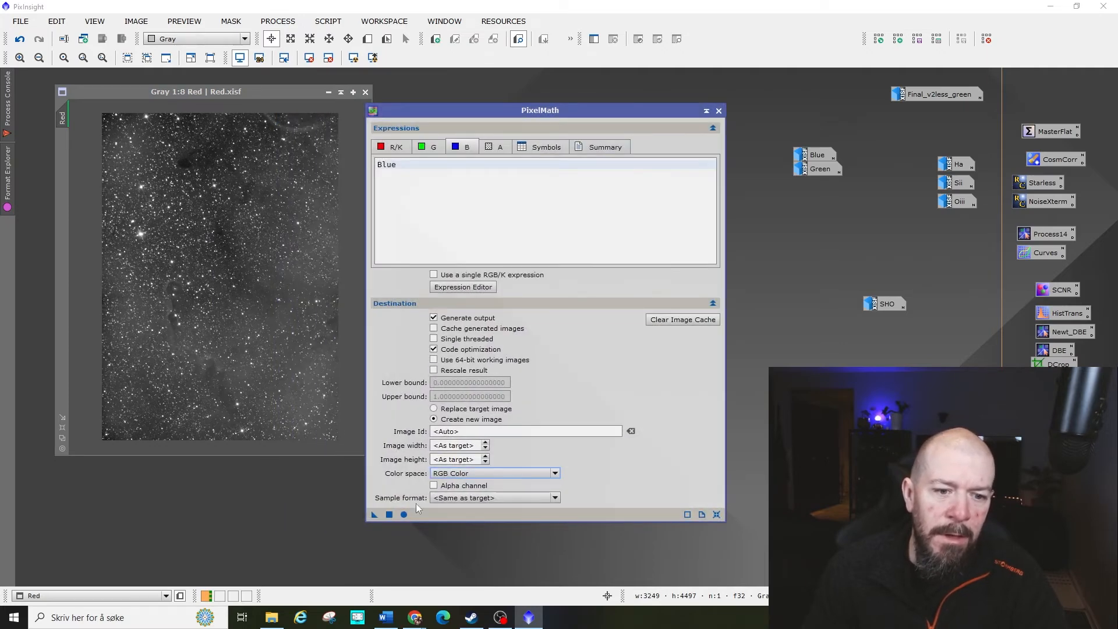
{"action": "left_click", "coordinate": [390, 514]}
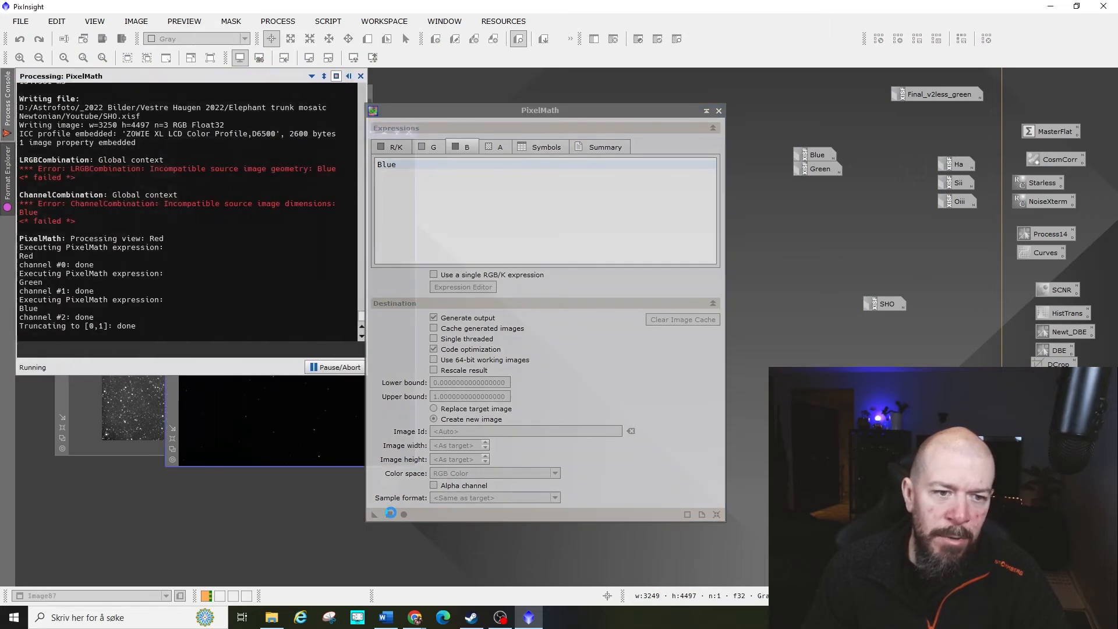
{"action": "left_click", "coordinate": [705, 112]}
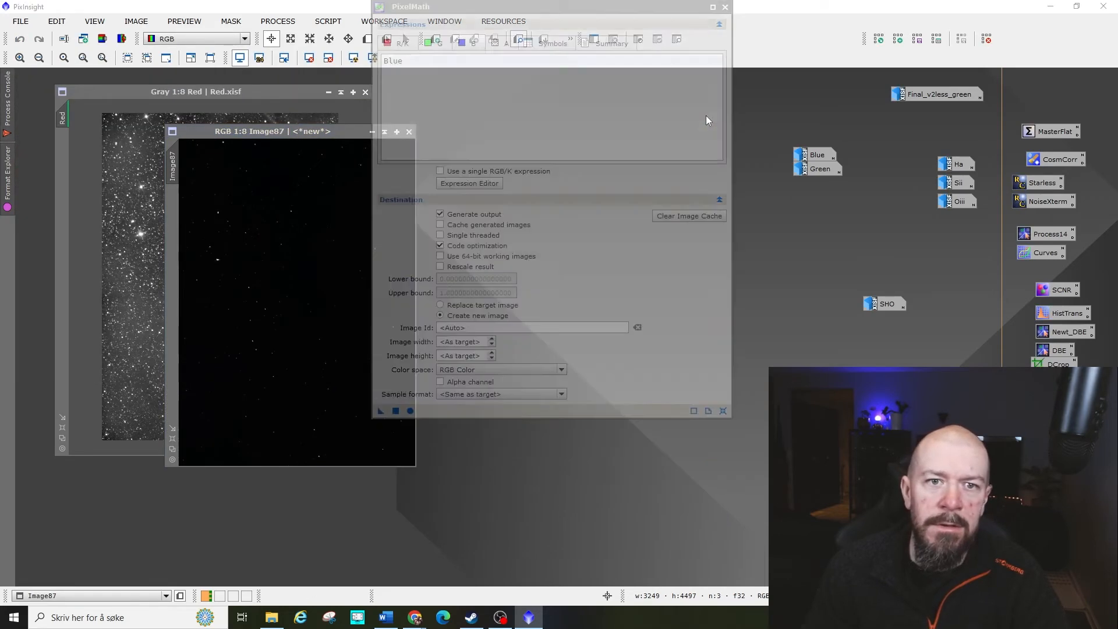
{"action": "left_click", "coordinate": [730, 331]}
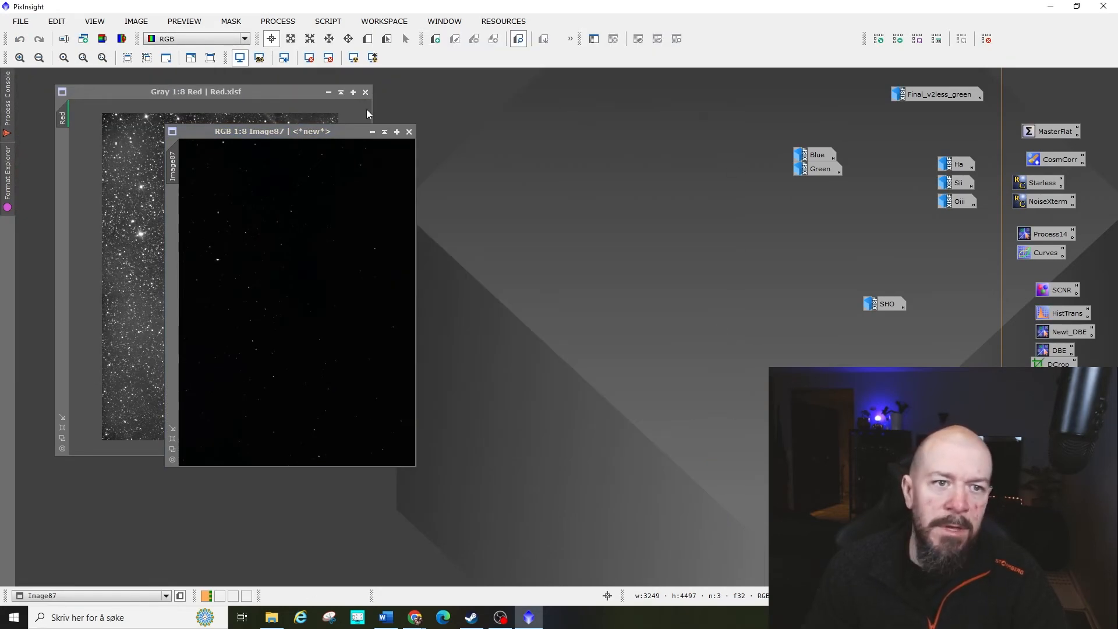
{"action": "left_click", "coordinate": [329, 93]}
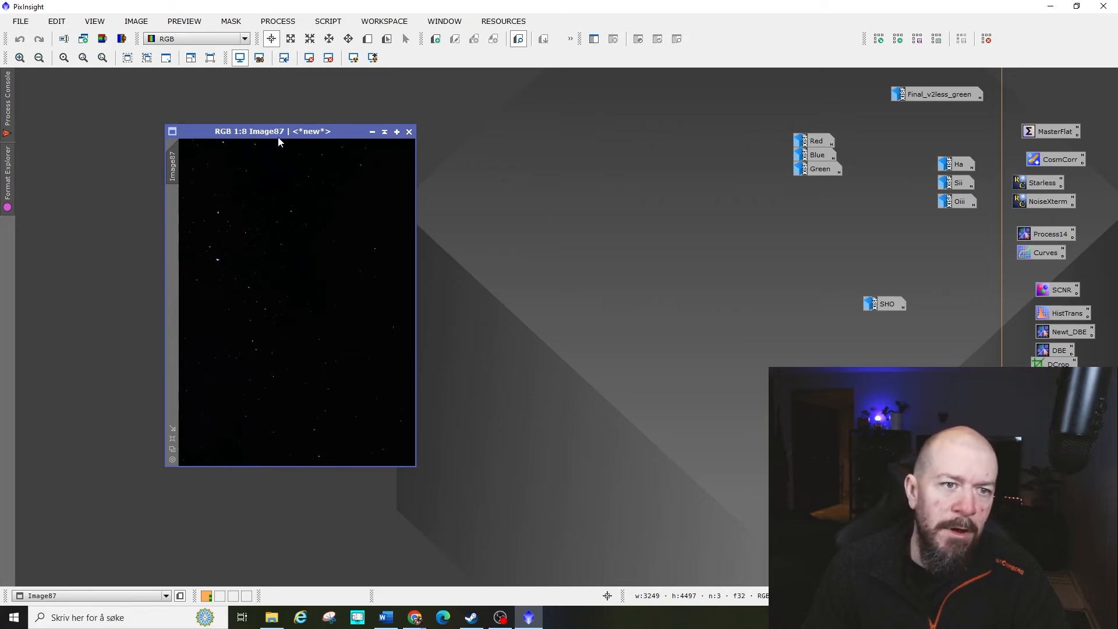
- Auto-stretch the display of the new RGB image, enlarge its window, and inspect the star field
{"action": "left_click_drag", "start_coordinate": [279, 139], "coordinate": [255, 129]}
{"action": "key", "text": "ctrl+a"}
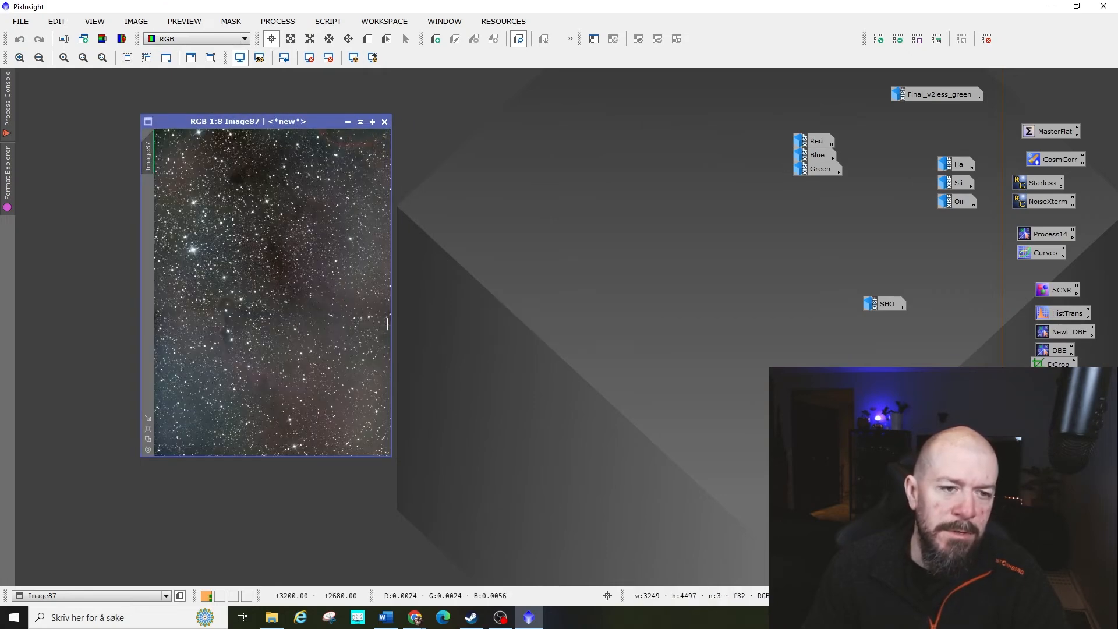
{"action": "left_click_drag", "start_coordinate": [390, 458], "coordinate": [632, 554]}
{"action": "scroll", "coordinate": [399, 418], "scroll_direction": "up", "scroll_amount": 4}
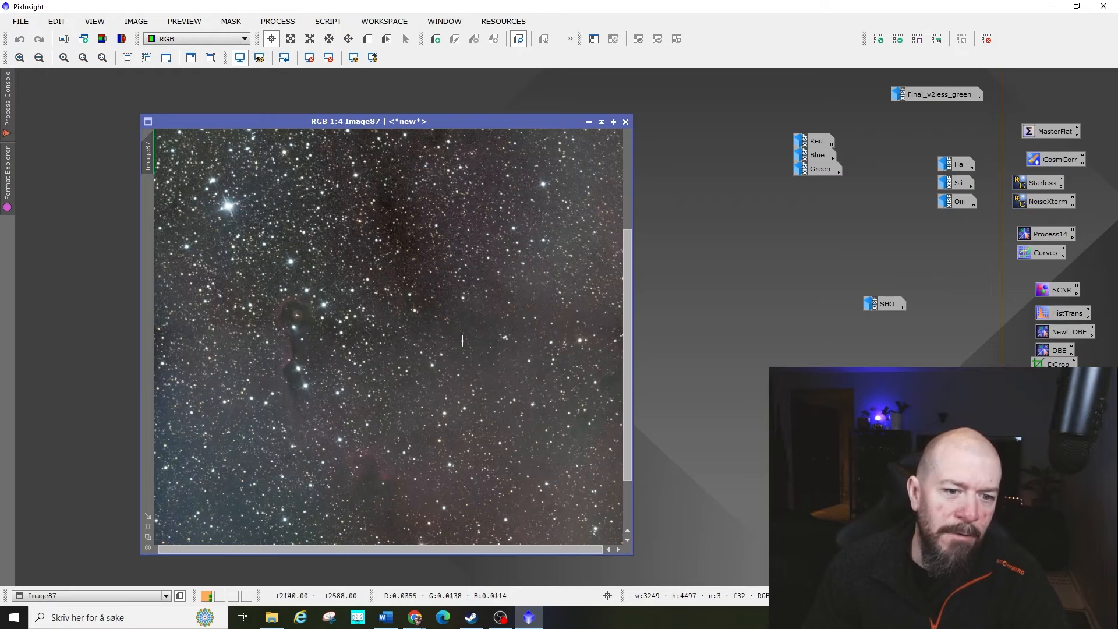
{"action": "scroll", "coordinate": [420, 449], "scroll_direction": "down", "scroll_amount": 1}
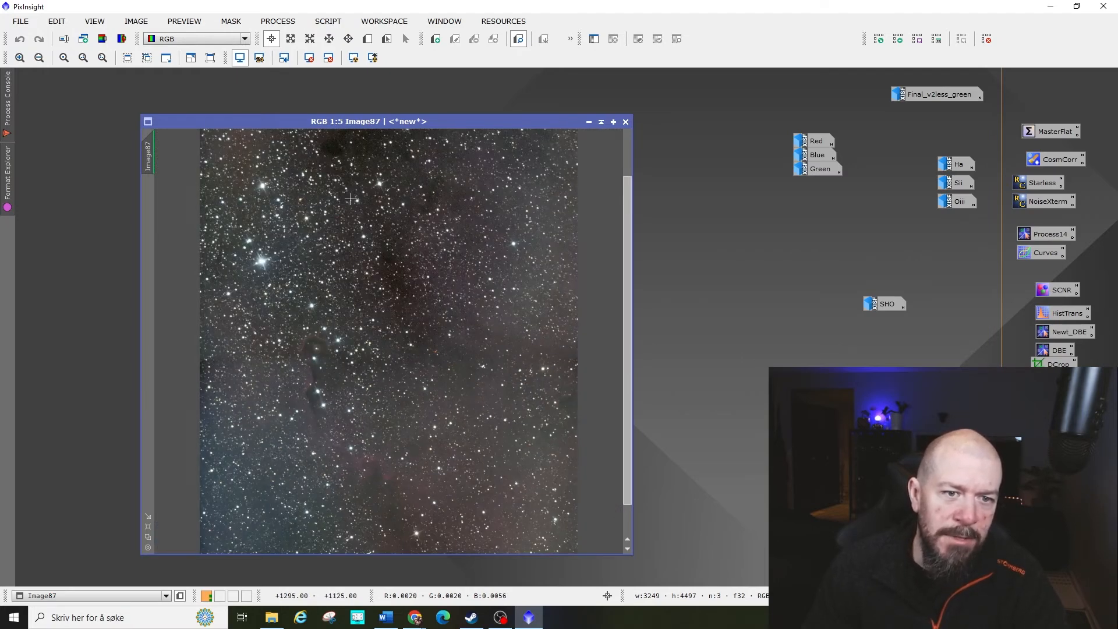
{"action": "scroll", "coordinate": [392, 482], "scroll_direction": "down", "scroll_amount": 2}
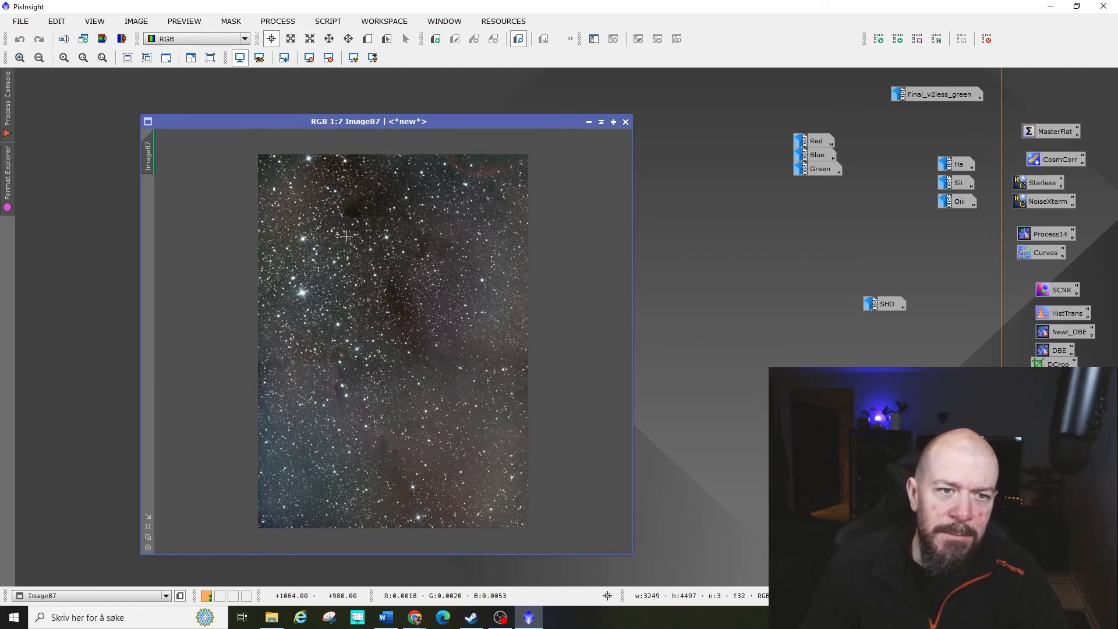
- Preview ColorSaturation with a uniform saturation boost of about 0.45, apply it to the RGB star image, and close the preview
{"action": "left_click", "coordinate": [278, 21]}
{"action": "mouse_move", "coordinate": [364, 14]}
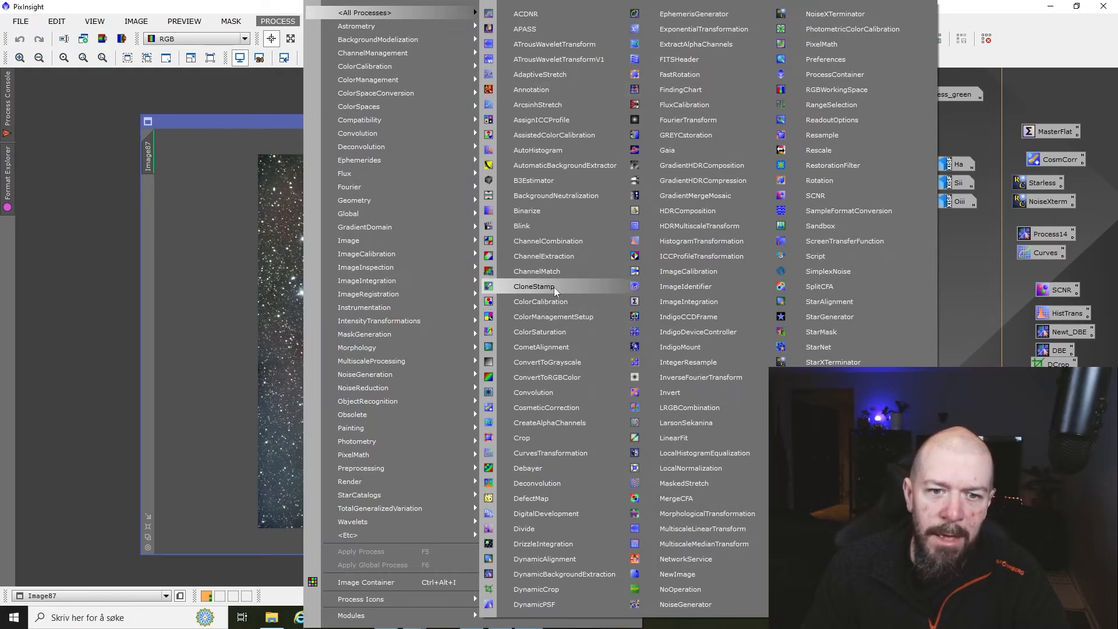
{"action": "left_click", "coordinate": [557, 333]}
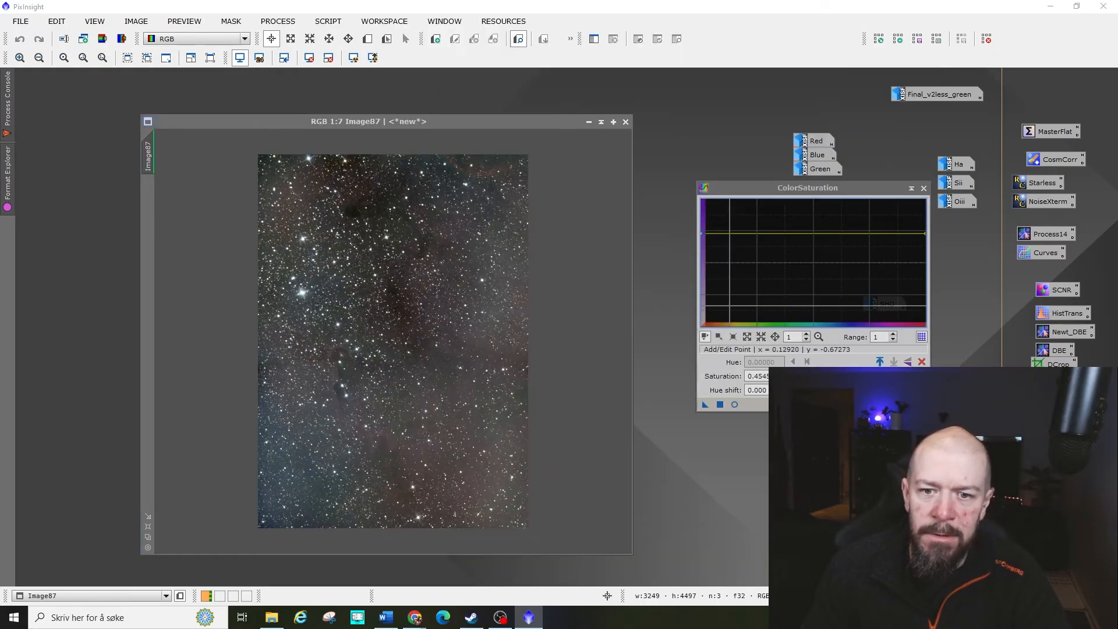
{"action": "left_click", "coordinate": [734, 405]}
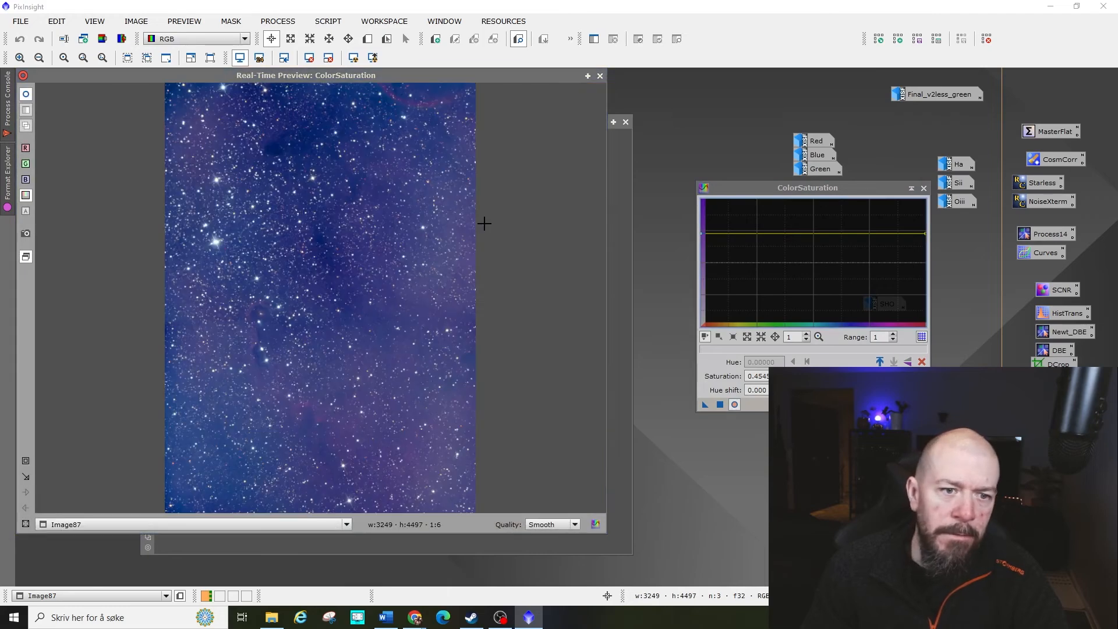
{"action": "left_click_drag", "start_coordinate": [542, 85], "coordinate": [541, 119]}
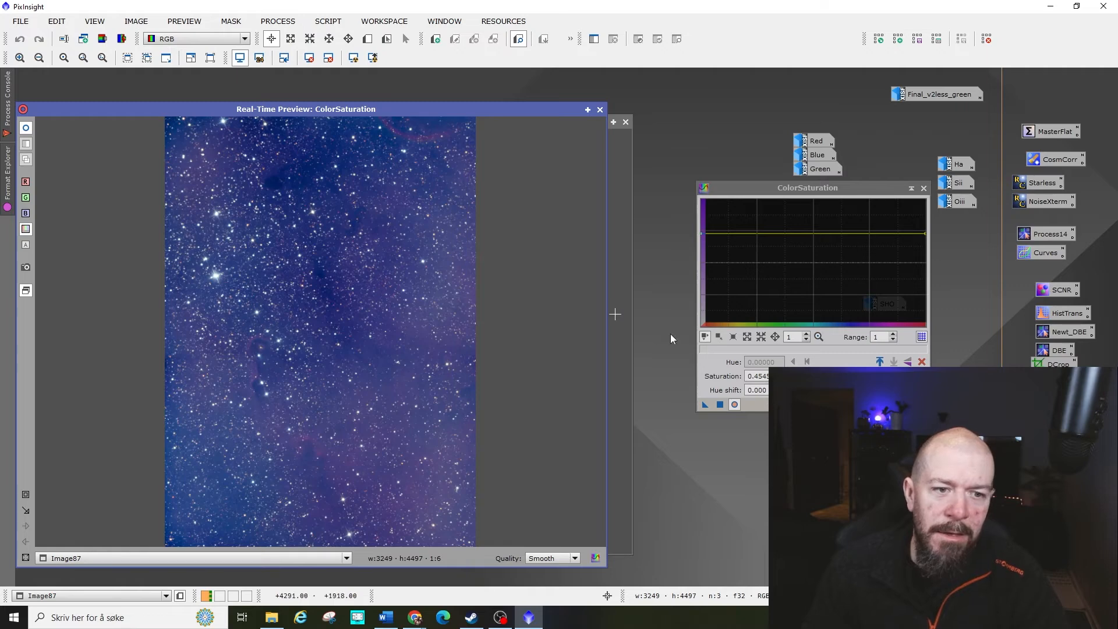
{"action": "left_click", "coordinate": [720, 404]}
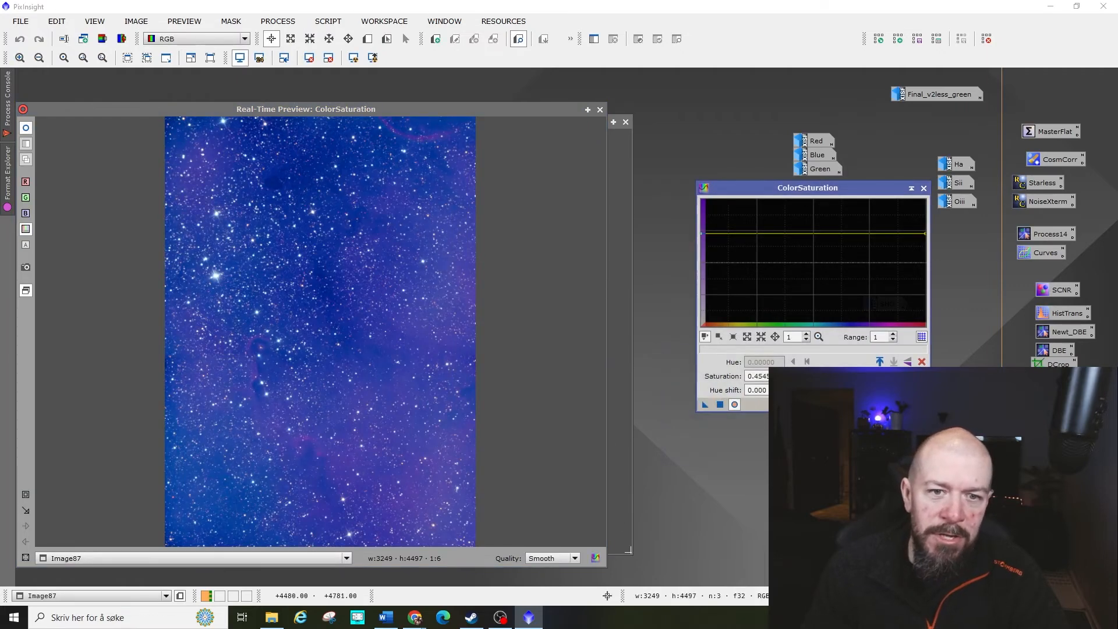
{"action": "left_click", "coordinate": [599, 110]}
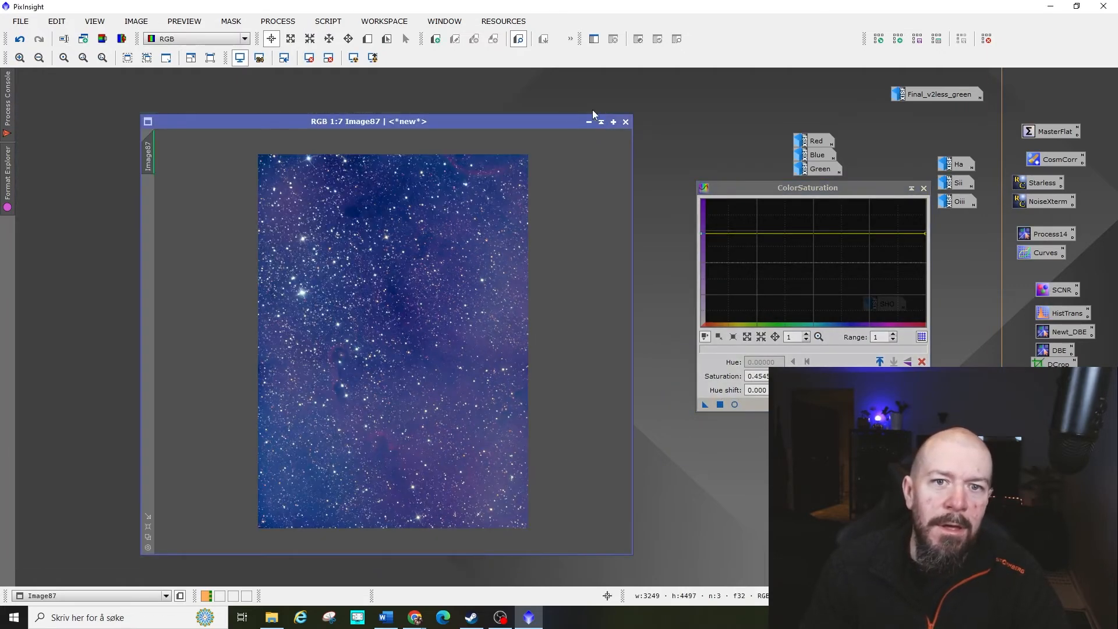
- Reset the RGB star image's screen stretch and apply a fresh automatic stretch with ScreenTransferFunction
{"action": "left_click", "coordinate": [310, 58]}
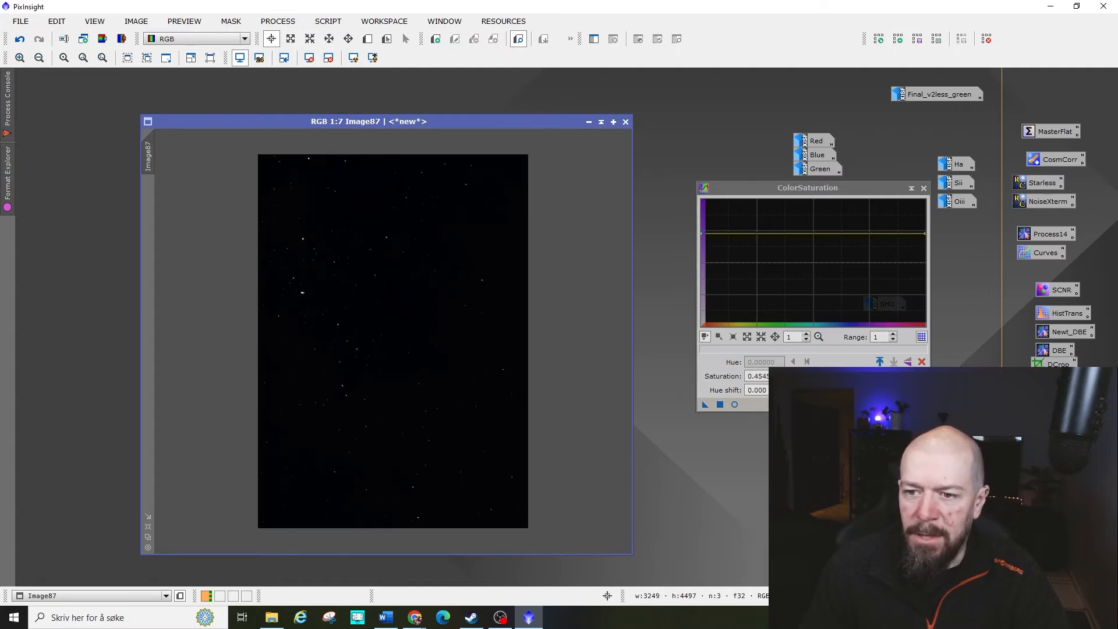
{"action": "left_click", "coordinate": [554, 186]}
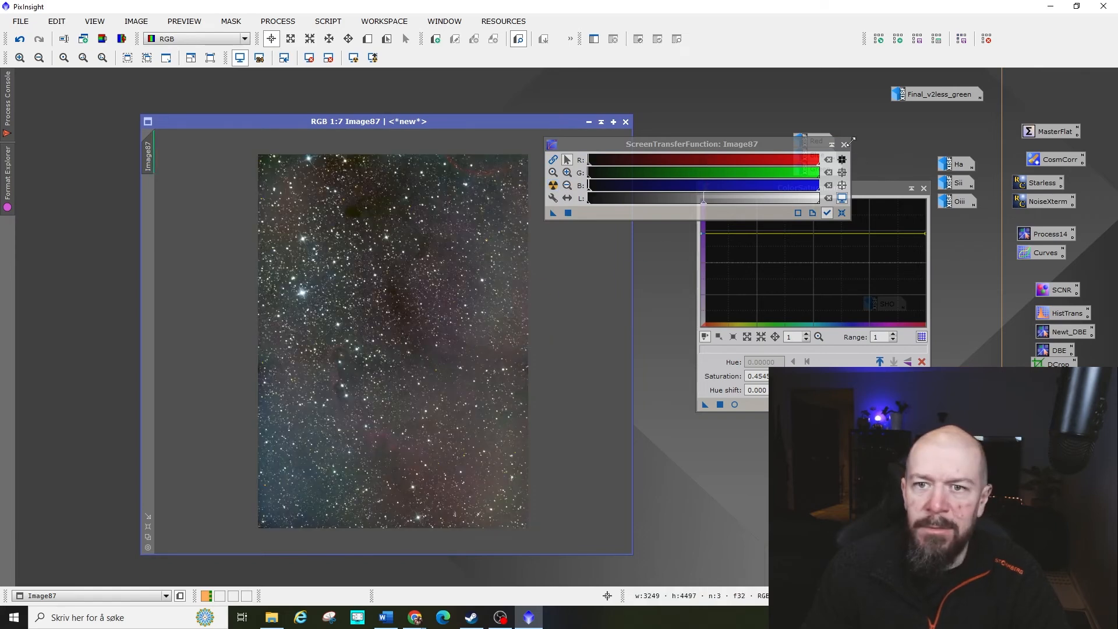
{"action": "left_click", "coordinate": [844, 144]}
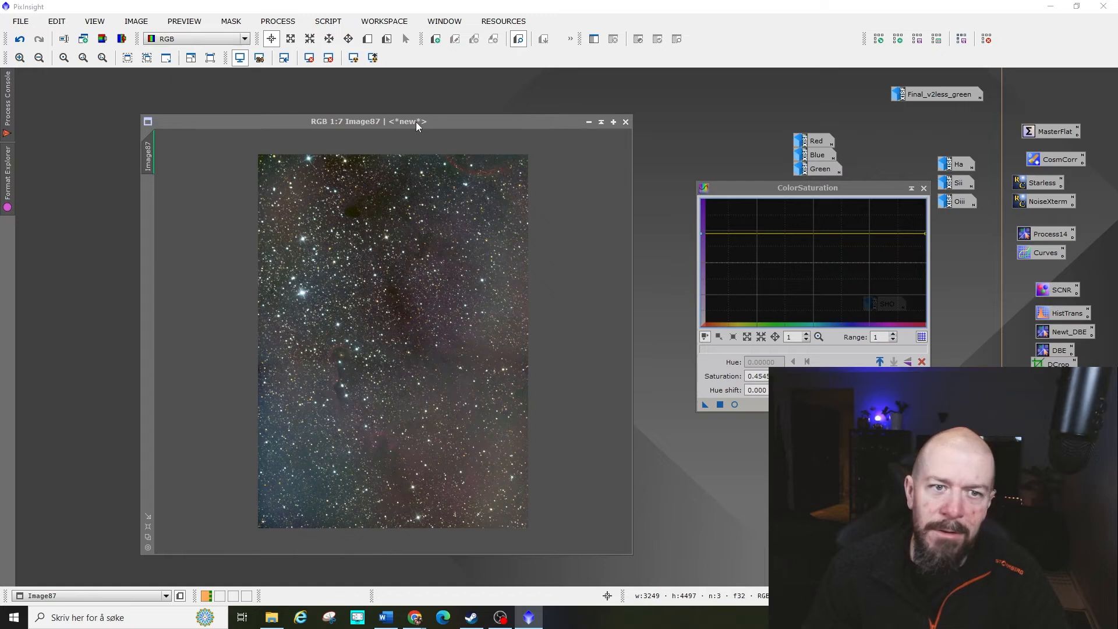
- Close ColorSaturation and examine the star colours of the RGB image close up
{"action": "left_click_drag", "start_coordinate": [417, 121], "coordinate": [353, 110]}
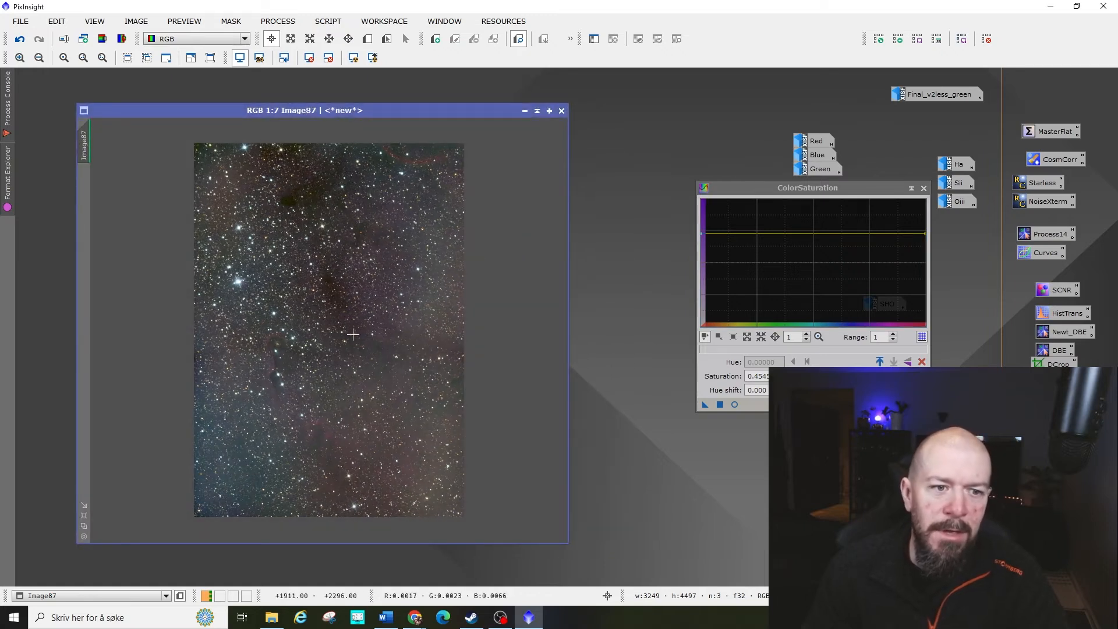
{"action": "left_click", "coordinate": [923, 188]}
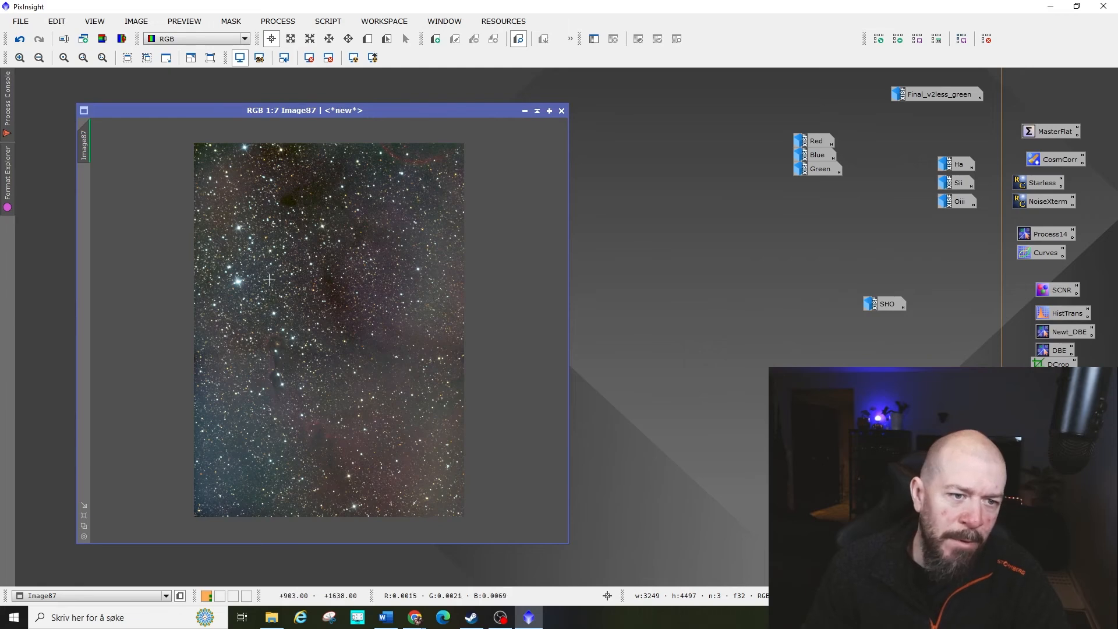
{"action": "scroll", "coordinate": [269, 280], "scroll_direction": "up", "scroll_amount": 5}
{"action": "scroll", "coordinate": [366, 312], "scroll_direction": "up", "scroll_amount": 1}
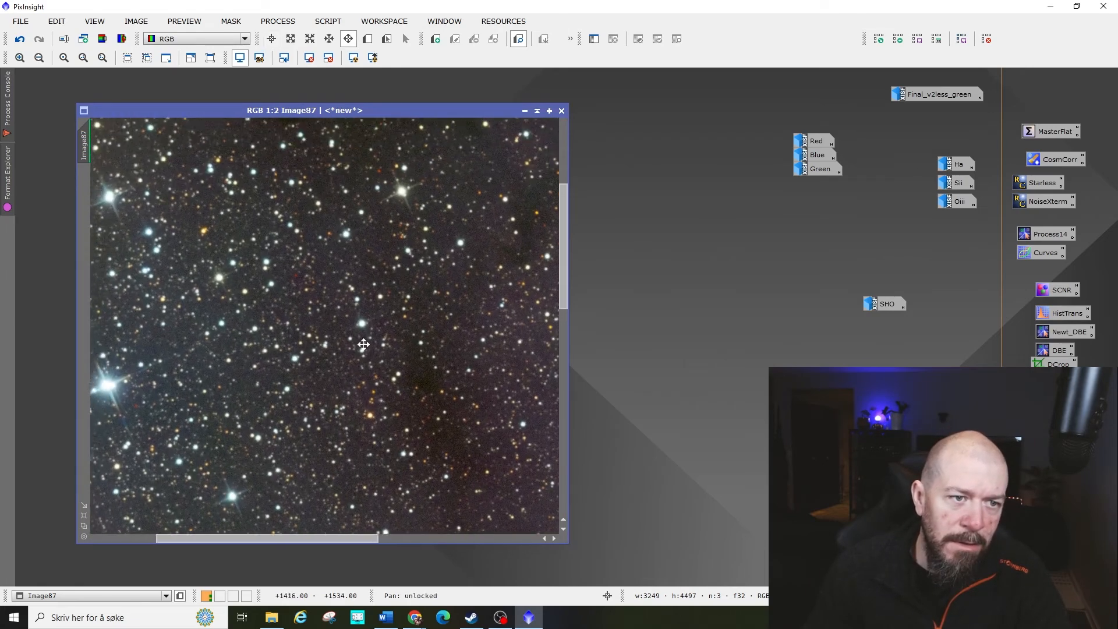
{"action": "scroll", "coordinate": [298, 275], "scroll_direction": "up", "scroll_amount": 1}
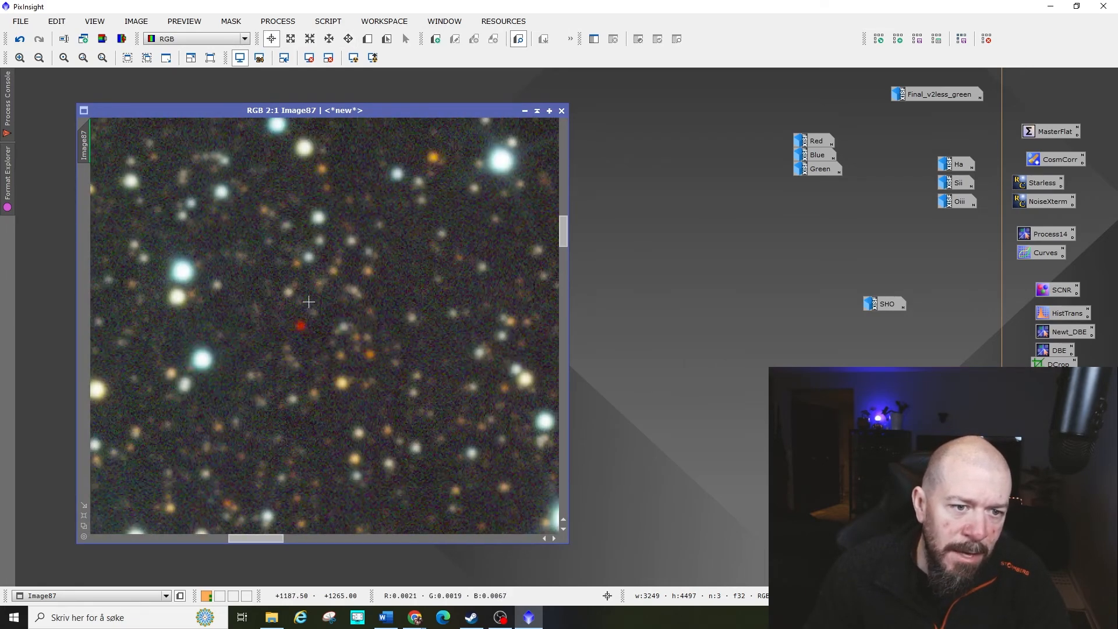
- Examine the star colours around the bright red and spiked stars of the RGB image at high magnification
{"action": "key", "text": "space"}
{"action": "left_click_drag", "start_coordinate": [372, 236], "coordinate": [339, 408]}
{"action": "left_click_drag", "start_coordinate": [377, 307], "coordinate": [272, 394]}
{"action": "mouse_move", "coordinate": [362, 271]}
{"action": "left_mouse_down"}
{"action": "mouse_move", "coordinate": [293, 328]}
{"action": "mouse_move", "coordinate": [278, 328]}
{"action": "left_mouse_up"}
{"action": "left_click_drag", "start_coordinate": [339, 306], "coordinate": [281, 325]}
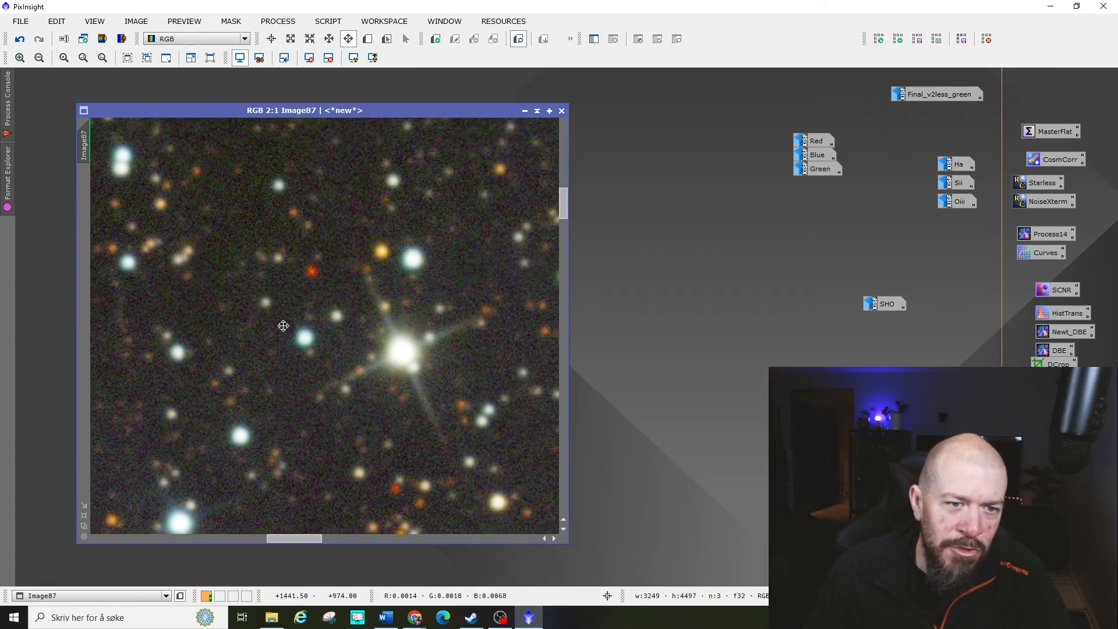
{"action": "key", "text": "space"}
{"action": "mouse_move", "coordinate": [300, 373]}
{"action": "left_mouse_down"}
{"action": "mouse_move", "coordinate": [350, 322]}
{"action": "mouse_move", "coordinate": [422, 207]}
{"action": "left_mouse_up"}
{"action": "left_click_drag", "start_coordinate": [285, 353], "coordinate": [451, 249]}
{"action": "scroll", "coordinate": [271, 421], "scroll_direction": "down", "scroll_amount": 2}
{"action": "scroll", "coordinate": [271, 422], "scroll_direction": "up", "scroll_amount": 3}
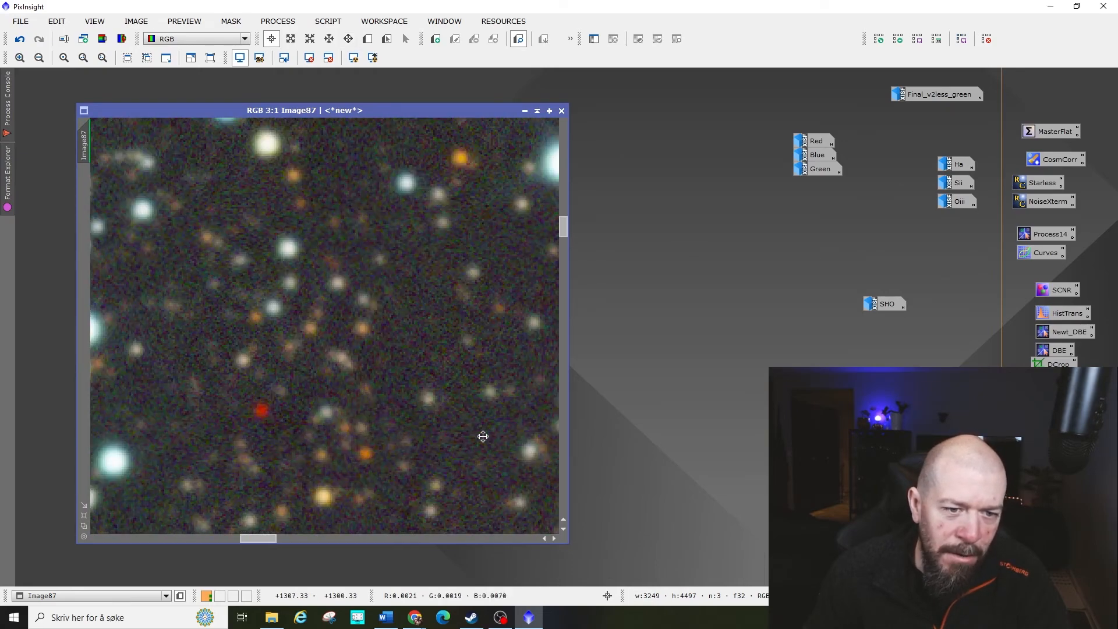
{"action": "key", "text": "space"}
{"action": "left_click_drag", "start_coordinate": [474, 434], "coordinate": [192, 282]}
{"action": "left_click_drag", "start_coordinate": [447, 363], "coordinate": [212, 322]}
- Compare the RGB image's overall star field with close-ups of individual star colours, including the isolated red star
{"action": "scroll", "coordinate": [312, 307], "scroll_direction": "down", "scroll_amount": 4}
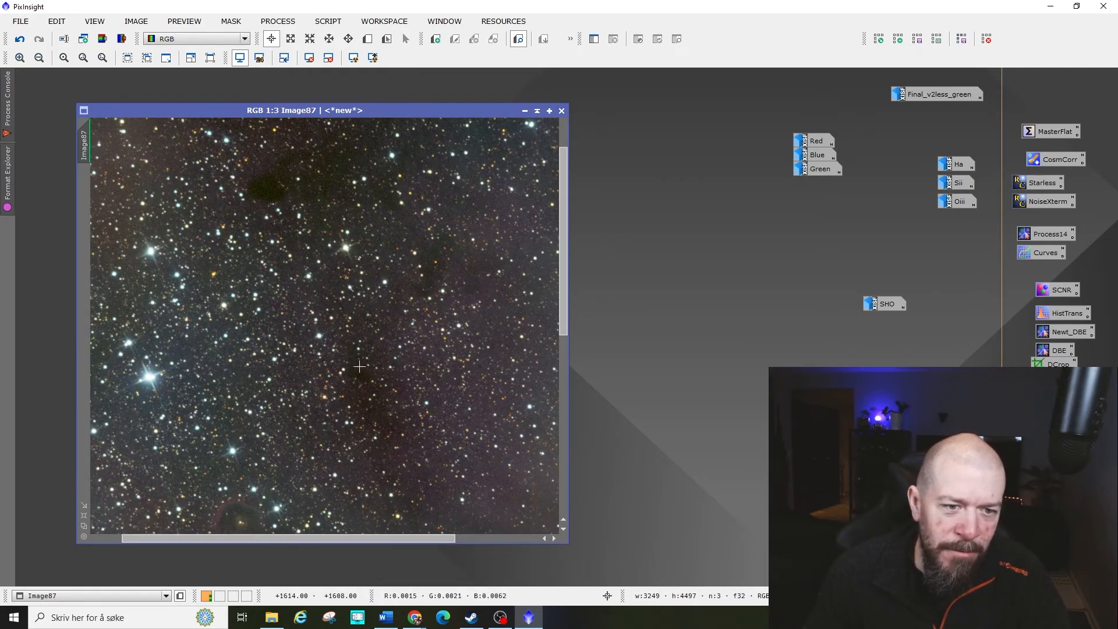
{"action": "scroll", "coordinate": [359, 366], "scroll_direction": "up", "scroll_amount": 2}
{"action": "scroll", "coordinate": [308, 274], "scroll_direction": "down", "scroll_amount": 2}
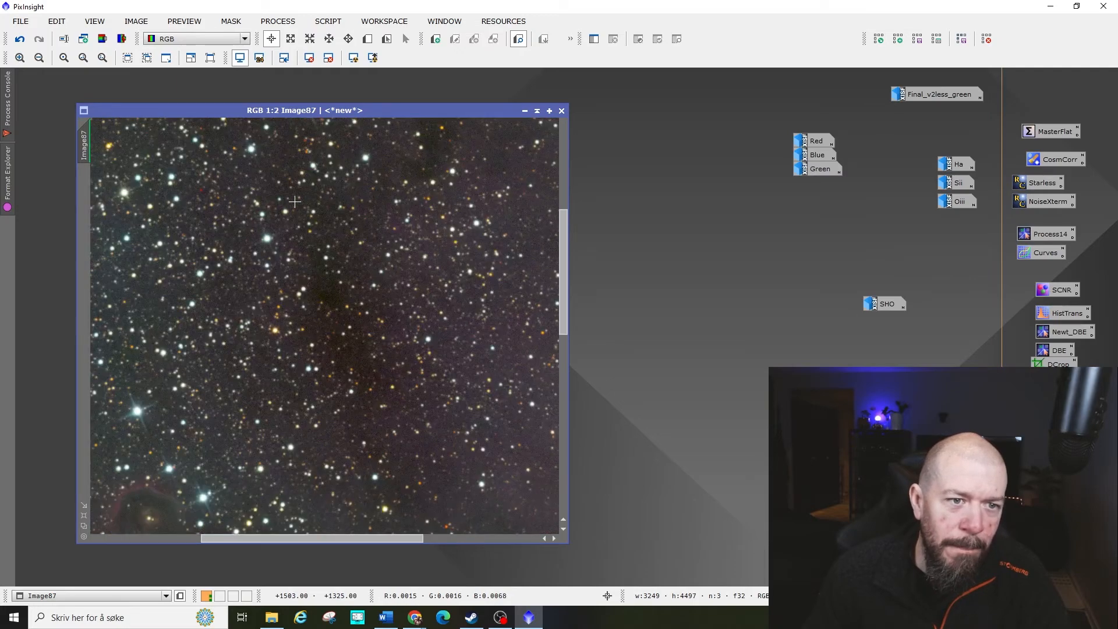
{"action": "scroll", "coordinate": [301, 262], "scroll_direction": "up", "scroll_amount": 4}
{"action": "scroll", "coordinate": [301, 262], "scroll_direction": "down", "scroll_amount": 2}
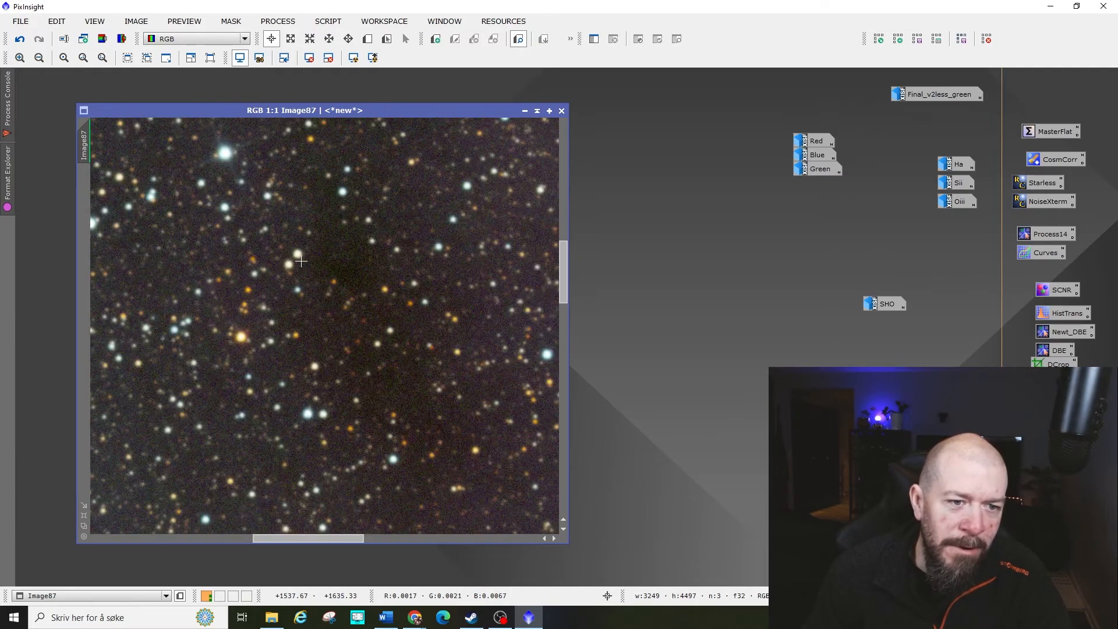
{"action": "left_click_drag", "start_coordinate": [307, 332], "coordinate": [474, 386]}
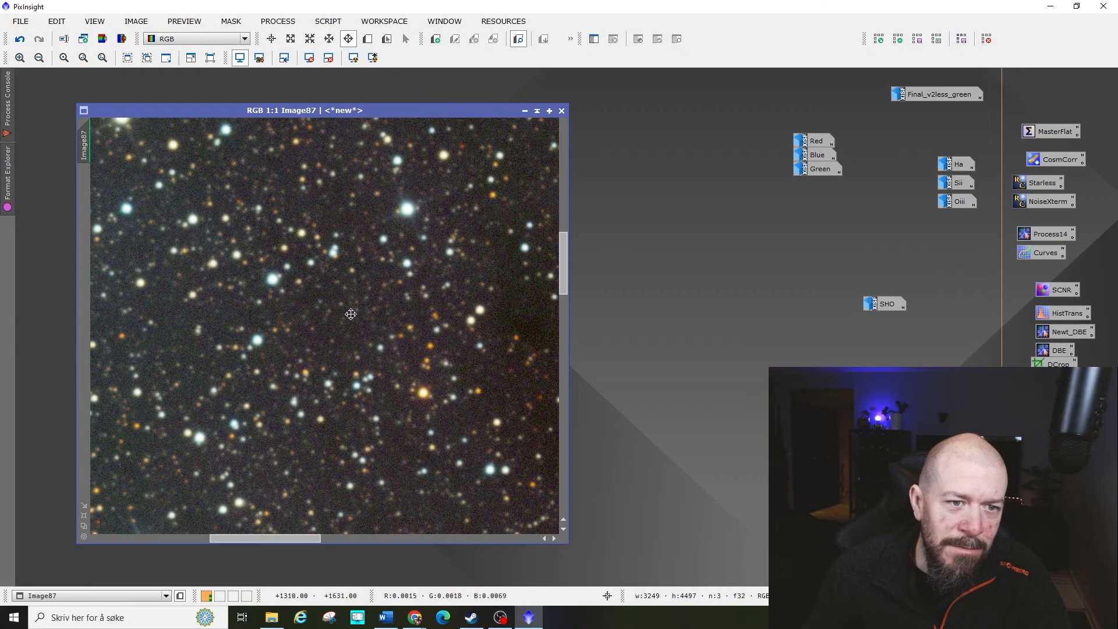
{"action": "left_click_drag", "start_coordinate": [351, 314], "coordinate": [439, 392]}
{"action": "left_click_drag", "start_coordinate": [390, 276], "coordinate": [376, 365]}
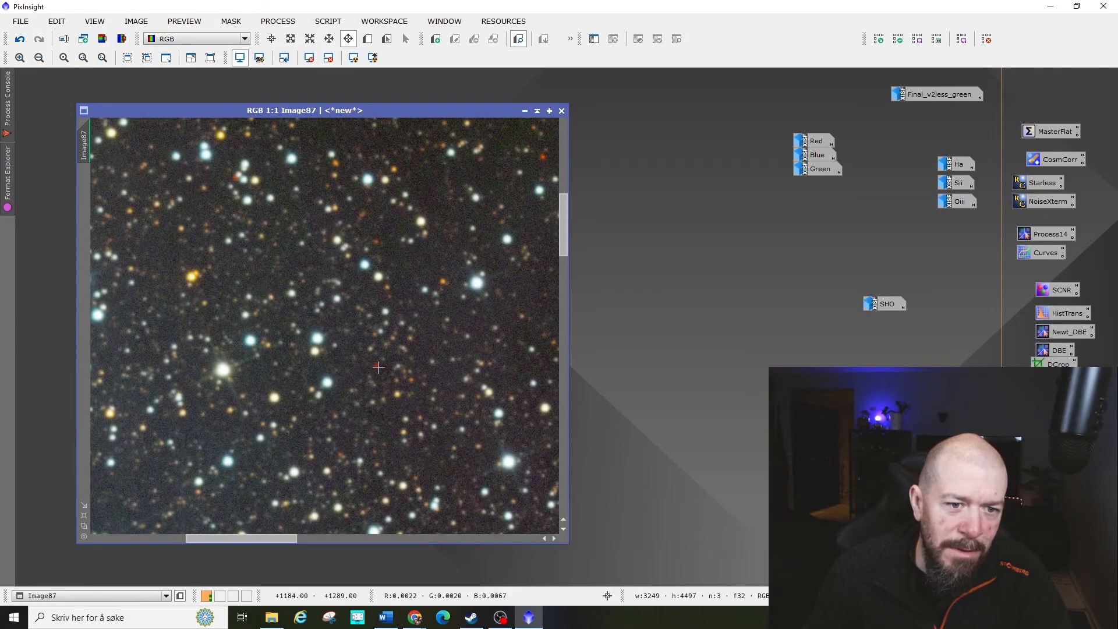
{"action": "scroll", "coordinate": [377, 365], "scroll_direction": "up", "scroll_amount": 2}
{"action": "scroll", "coordinate": [377, 366], "scroll_direction": "up", "scroll_amount": 2}
{"action": "scroll", "coordinate": [381, 378], "scroll_direction": "down", "scroll_amount": 2}
{"action": "scroll", "coordinate": [383, 381], "scroll_direction": "down", "scroll_amount": 3}
{"action": "scroll", "coordinate": [384, 382], "scroll_direction": "up", "scroll_amount": 3}
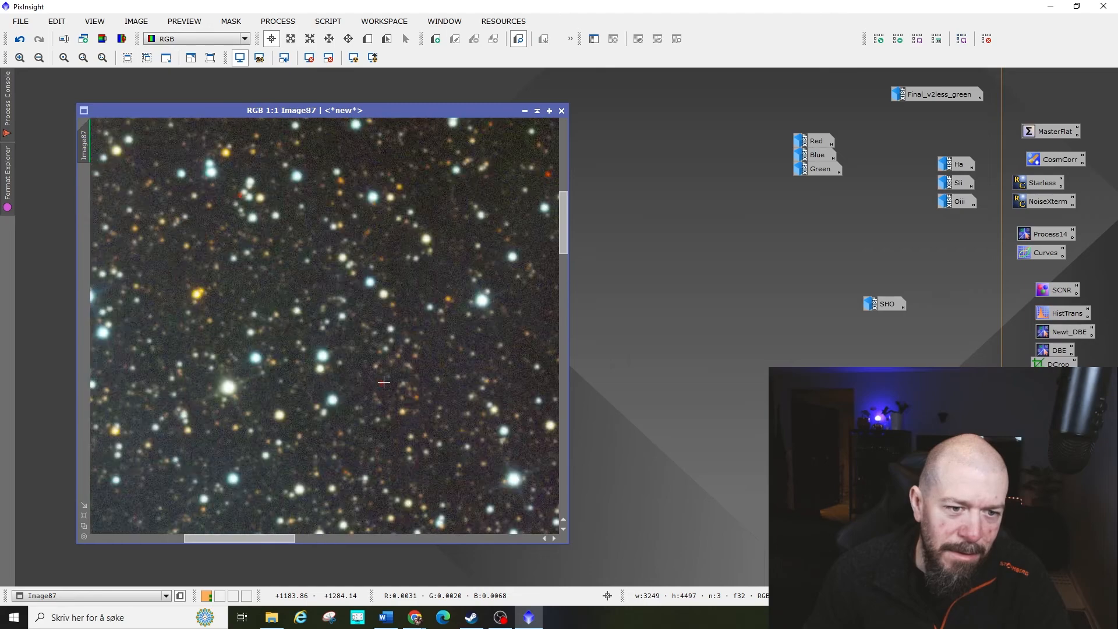
{"action": "scroll", "coordinate": [384, 381], "scroll_direction": "up", "scroll_amount": 2}
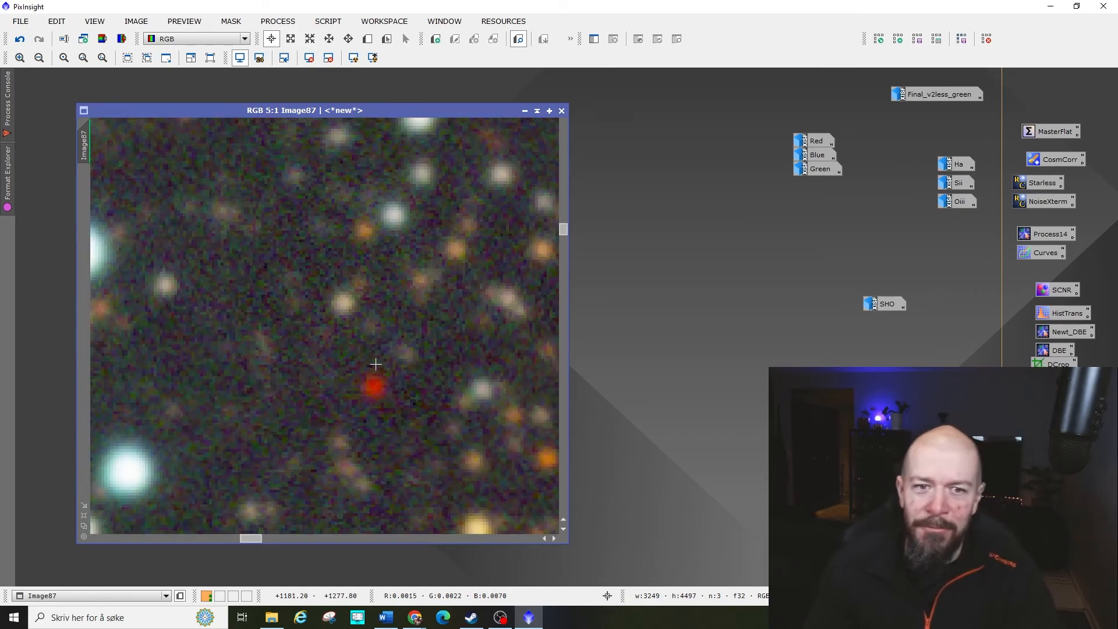
{"action": "scroll", "coordinate": [376, 364], "scroll_direction": "down", "scroll_amount": 7}
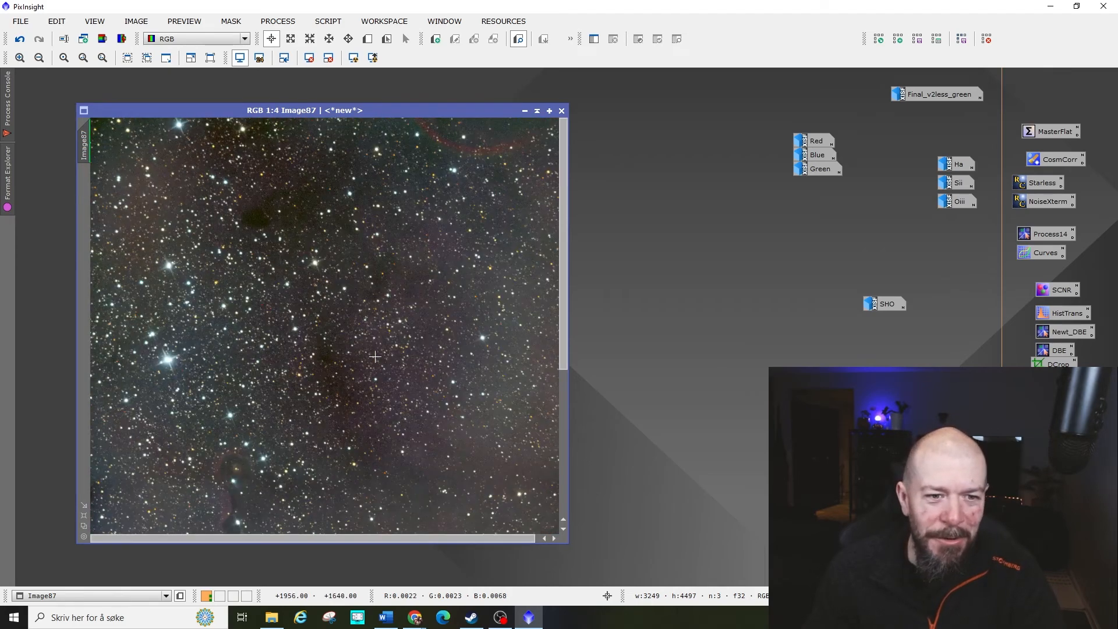
{"action": "scroll", "coordinate": [378, 363], "scroll_direction": "down", "scroll_amount": 3}
- Auto-stretch the RGB image's display for a quick check, and reset the screen stretch to show the linear data
{"action": "key", "text": "ctrl+z"}
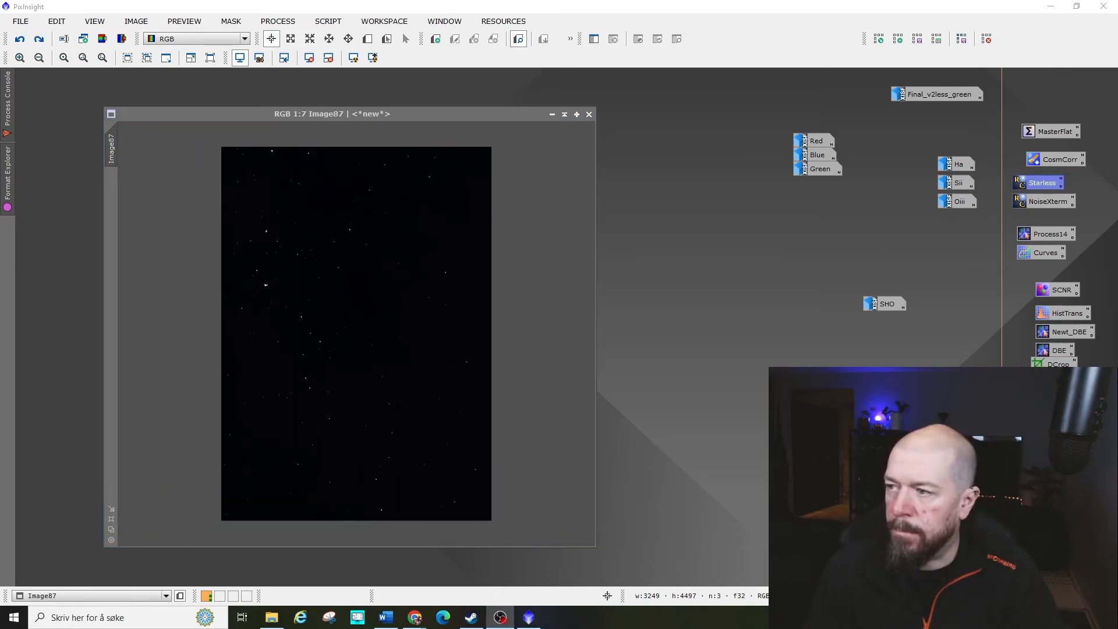
{"action": "left_click_drag", "start_coordinate": [438, 119], "coordinate": [404, 104]}
{"action": "left_click", "coordinate": [353, 57]}
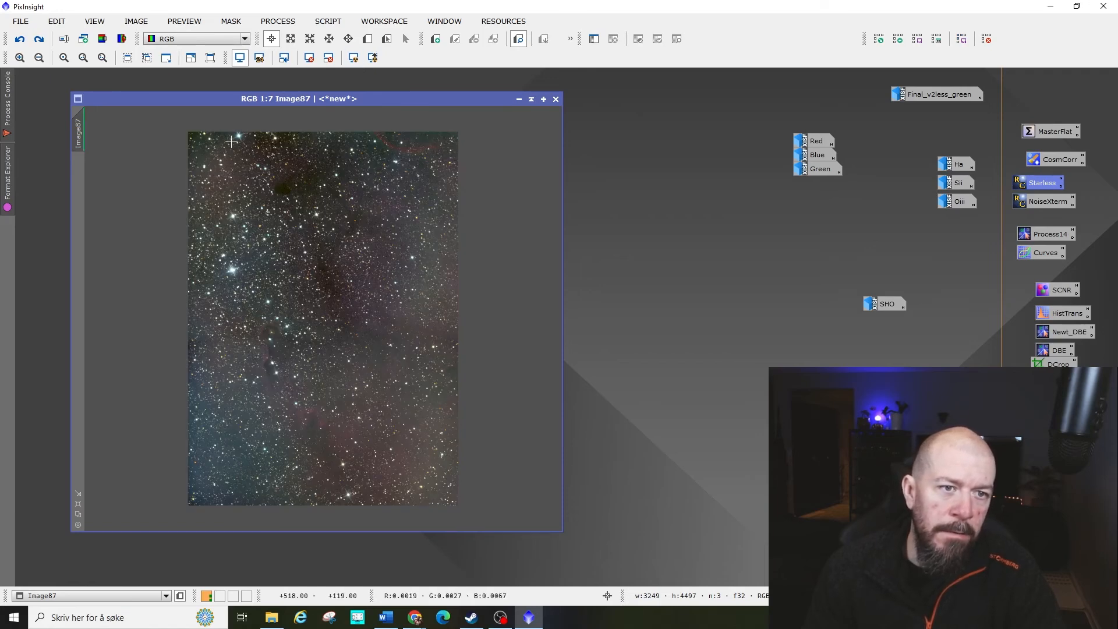
{"action": "left_click", "coordinate": [309, 58]}
{"action": "left_click_drag", "start_coordinate": [370, 98], "coordinate": [401, 106]}
- Try EZ Soft Stretch on Image87 with target median 0.19, expand low 0.05 and aggressiveness 15.0
{"action": "left_click", "coordinate": [327, 21]}
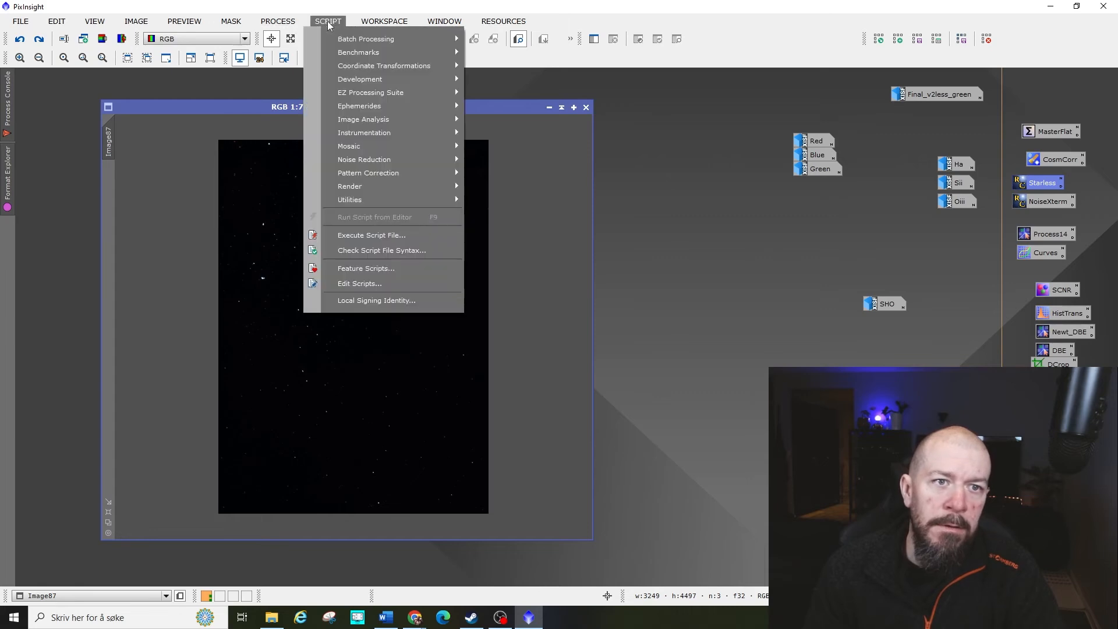
{"action": "mouse_move", "coordinate": [352, 40]}
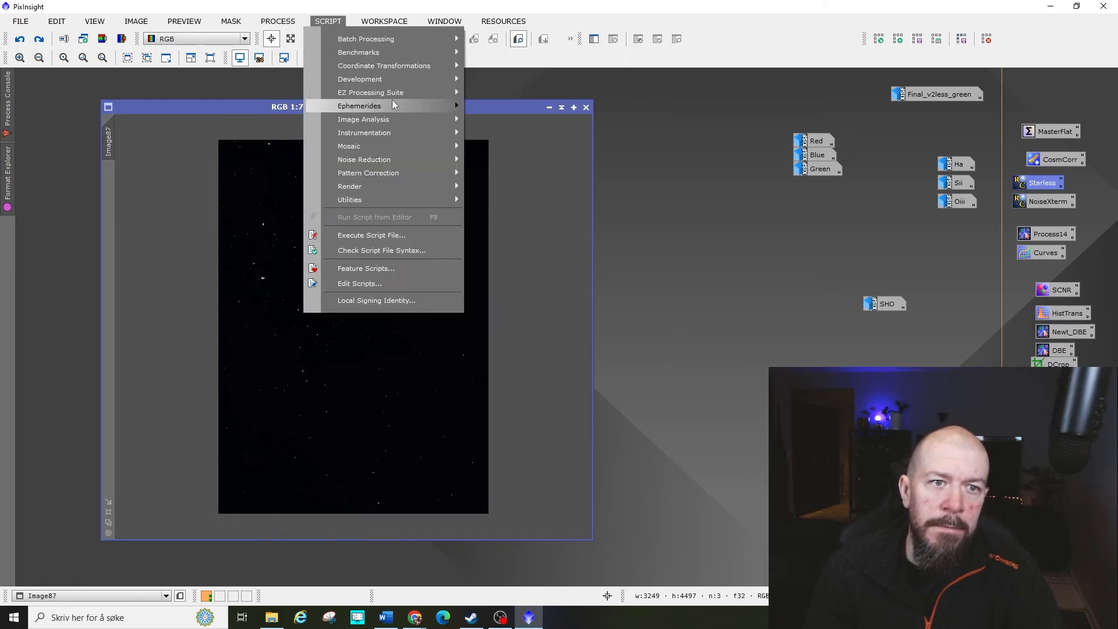
{"action": "mouse_move", "coordinate": [391, 92]}
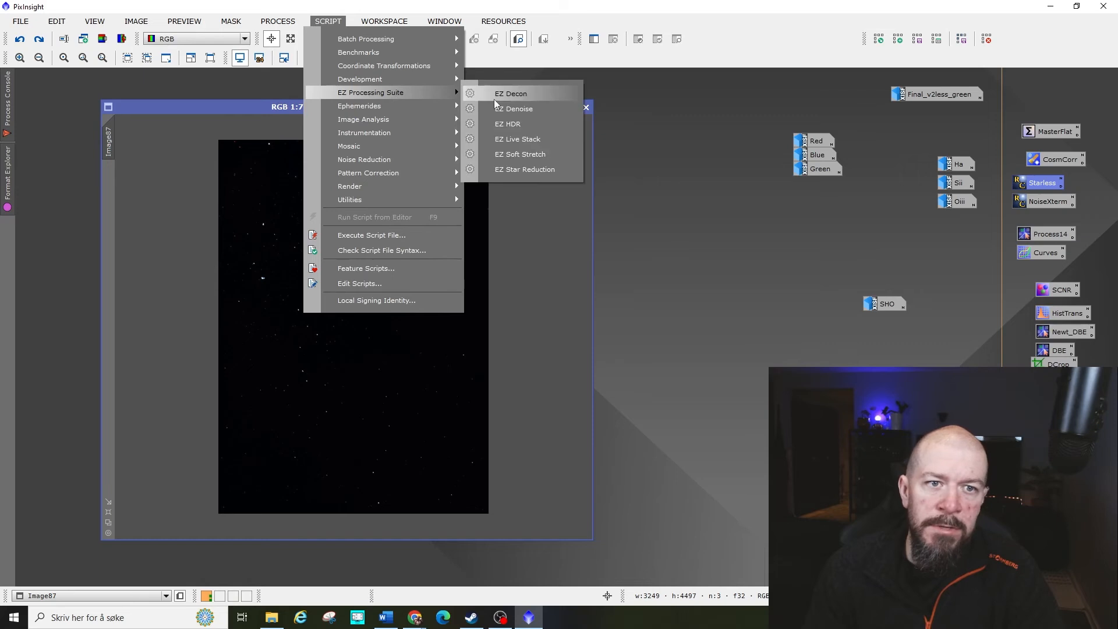
{"action": "left_click", "coordinate": [539, 154]}
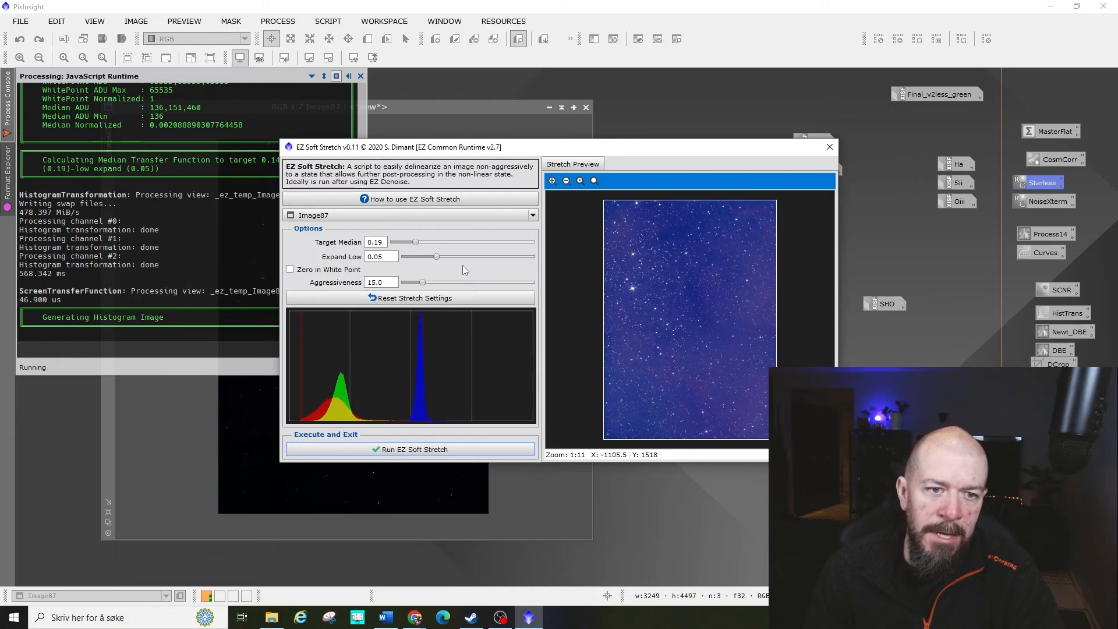
{"action": "left_click", "coordinate": [431, 449]}
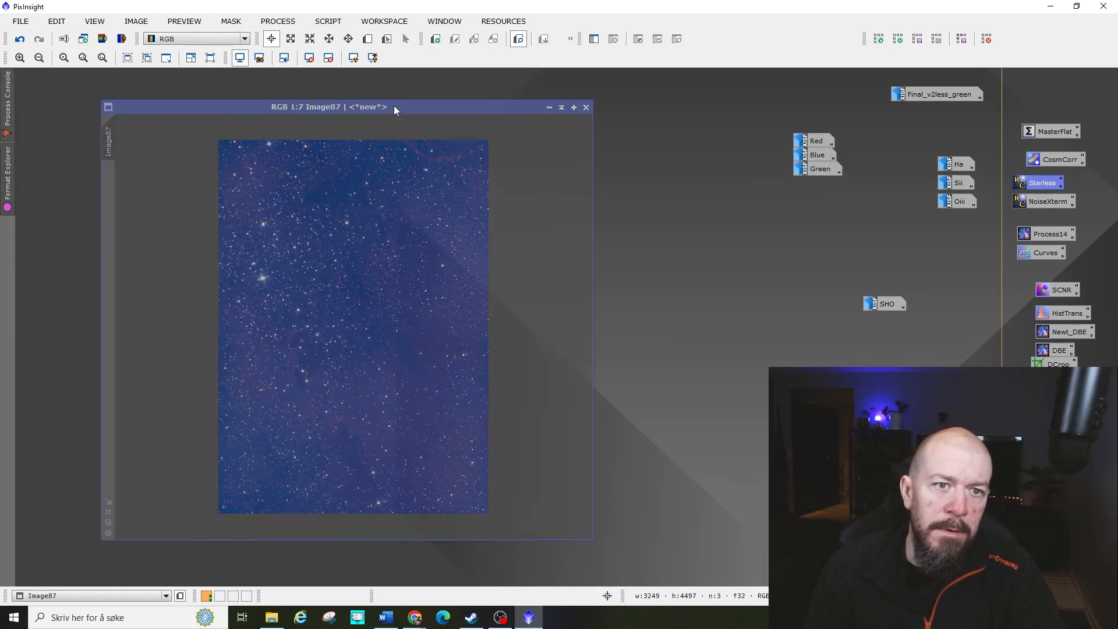
- Inspect the soft-stretched star field up close and as a whole, and undo the EZ Soft Stretch
{"action": "left_click_drag", "start_coordinate": [393, 106], "coordinate": [421, 102]}
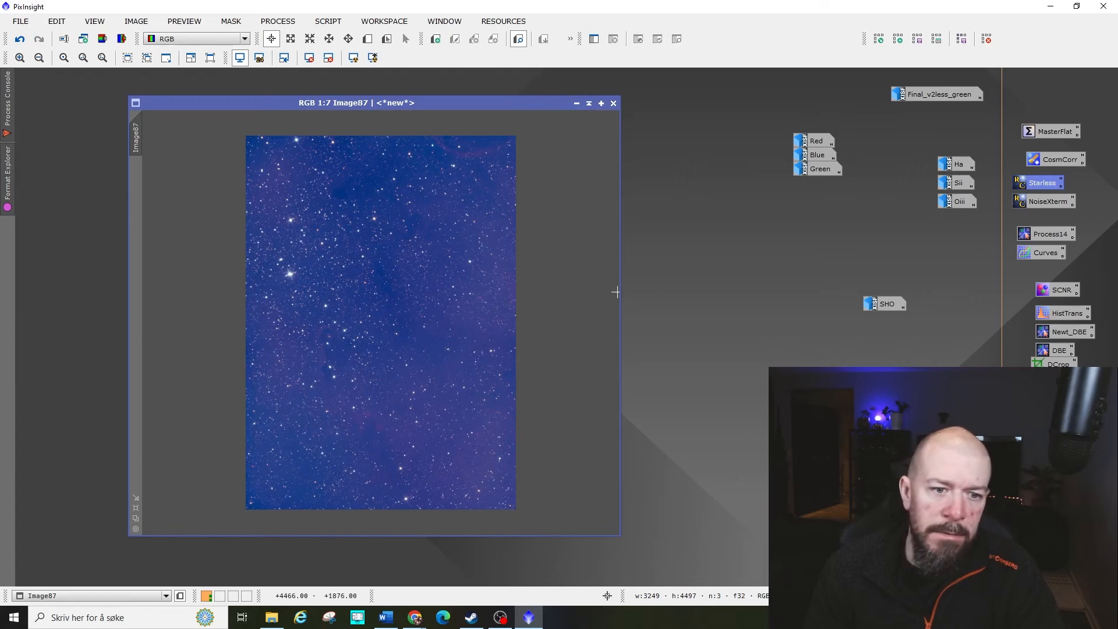
{"action": "scroll", "coordinate": [437, 317], "scroll_direction": "up", "scroll_amount": 3}
{"action": "scroll", "coordinate": [416, 314], "scroll_direction": "up", "scroll_amount": 1}
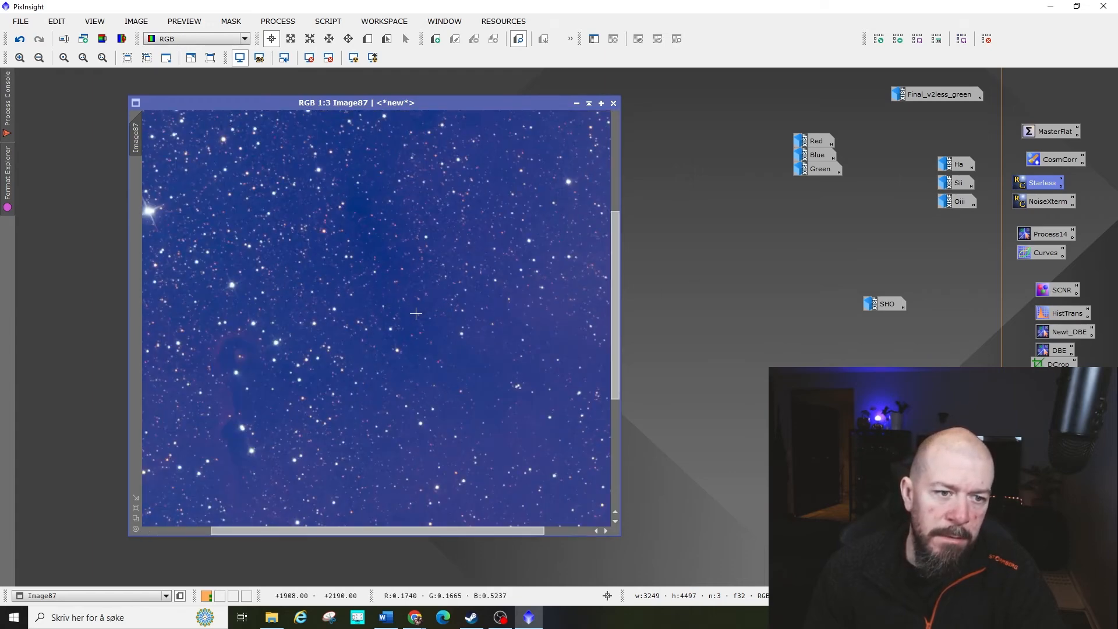
{"action": "scroll", "coordinate": [415, 314], "scroll_direction": "down", "scroll_amount": 2}
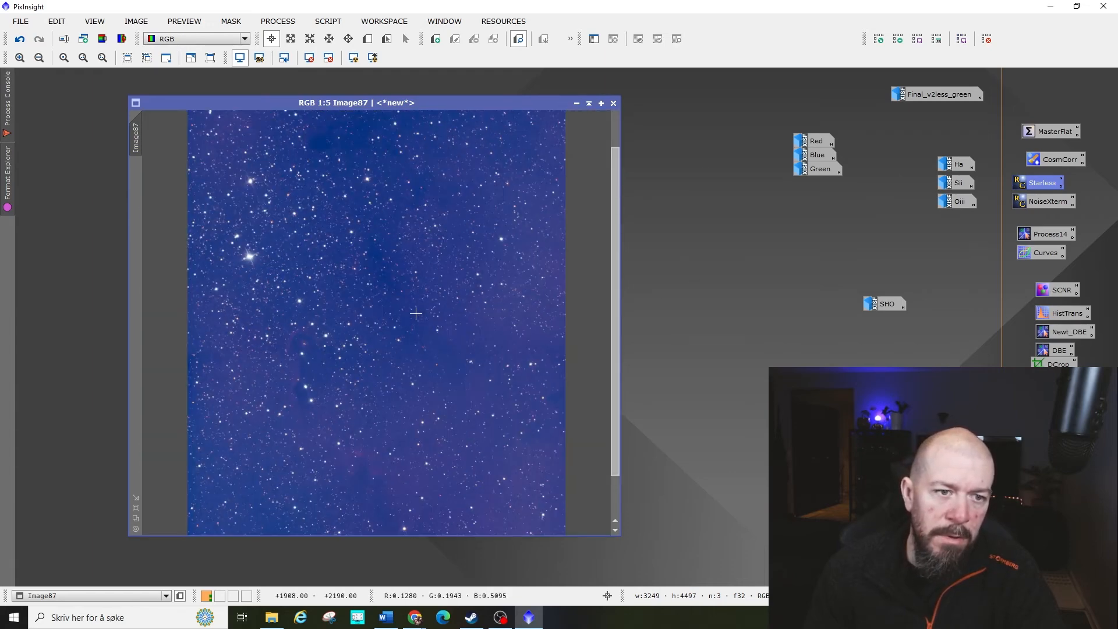
{"action": "scroll", "coordinate": [416, 313], "scroll_direction": "down", "scroll_amount": 2}
{"action": "scroll", "coordinate": [416, 314], "scroll_direction": "up", "scroll_amount": 2}
{"action": "scroll", "coordinate": [415, 314], "scroll_direction": "down", "scroll_amount": 2}
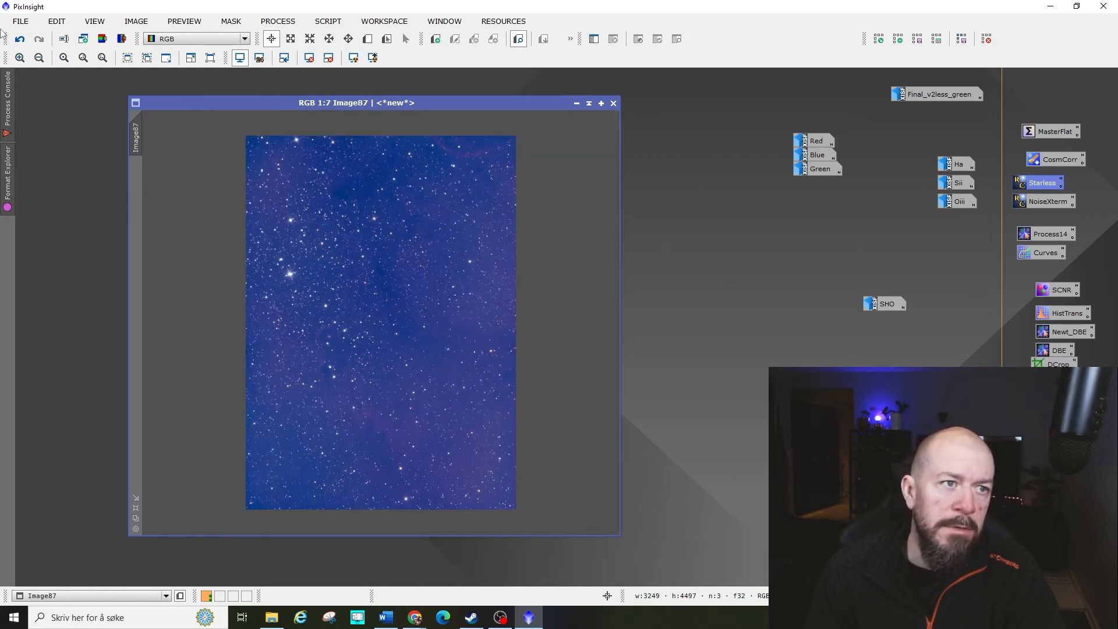
{"action": "left_click", "coordinate": [20, 39]}
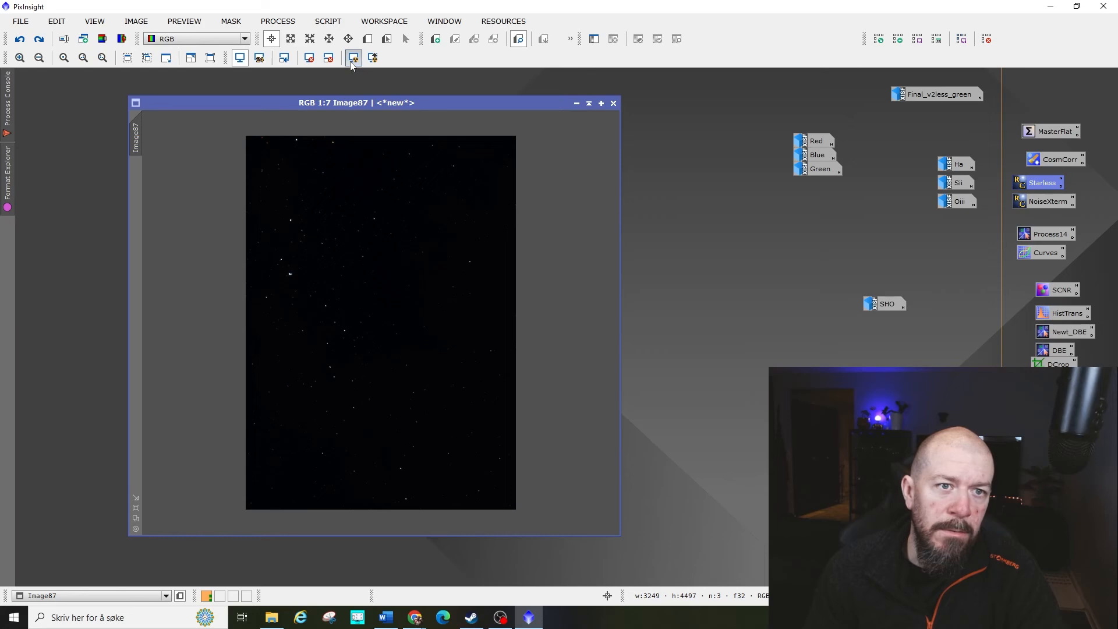
- Clear the RGB image's screen stretch and open HistogramTransformation on Image87 with a real-time preview
{"action": "left_click", "coordinate": [353, 60]}
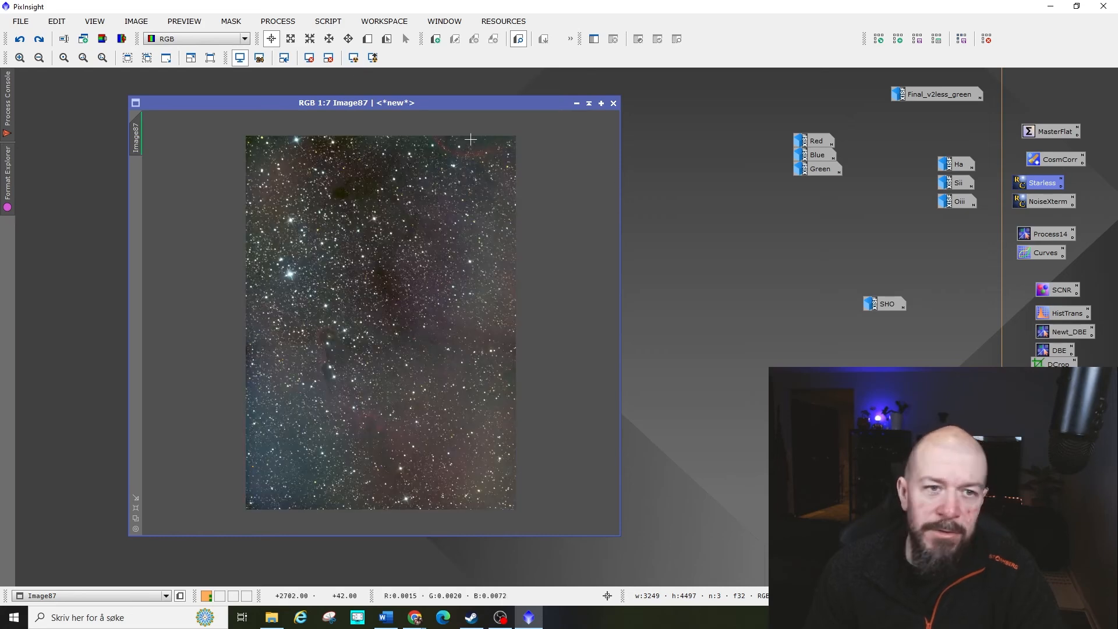
{"action": "left_click", "coordinate": [308, 59]}
{"action": "left_click", "coordinate": [278, 21]}
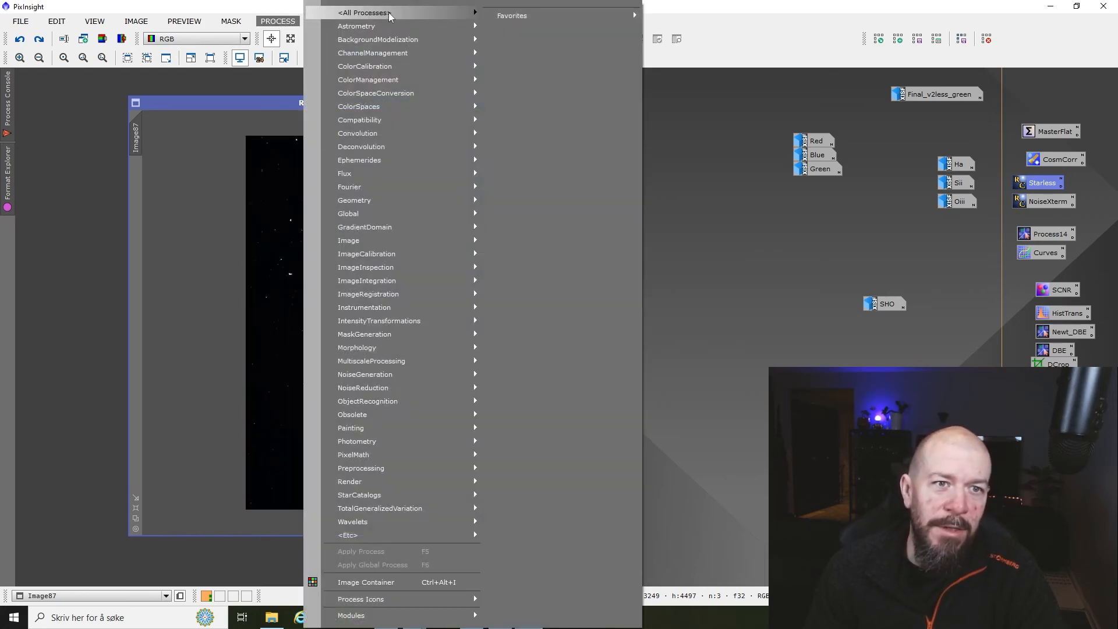
{"action": "mouse_move", "coordinate": [392, 13]}
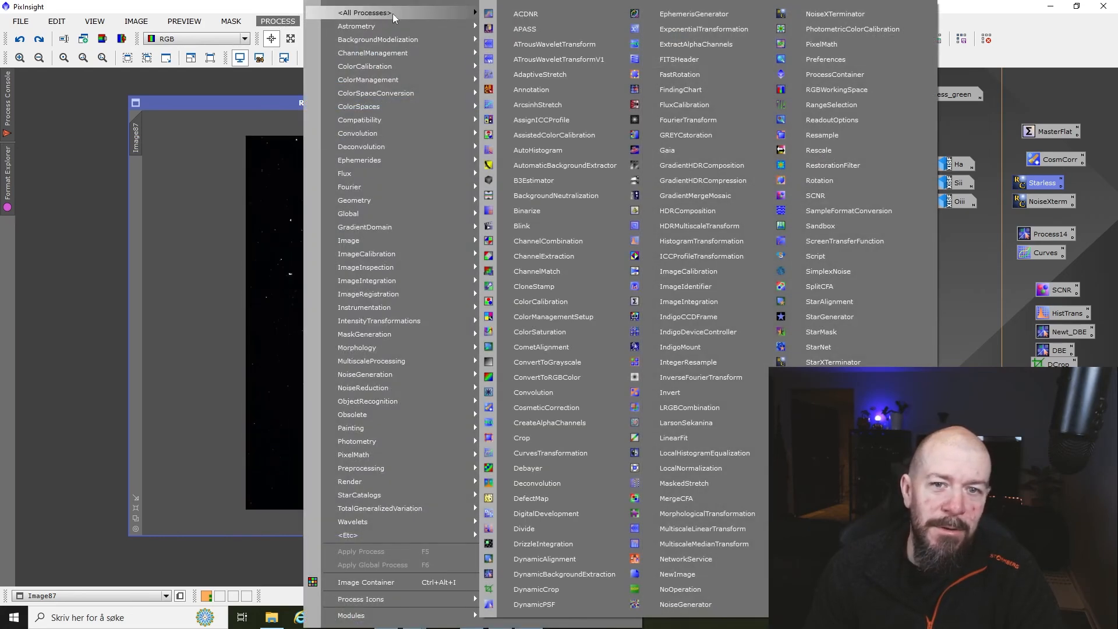
{"action": "left_click", "coordinate": [725, 243]}
{"action": "left_click", "coordinate": [740, 385]}
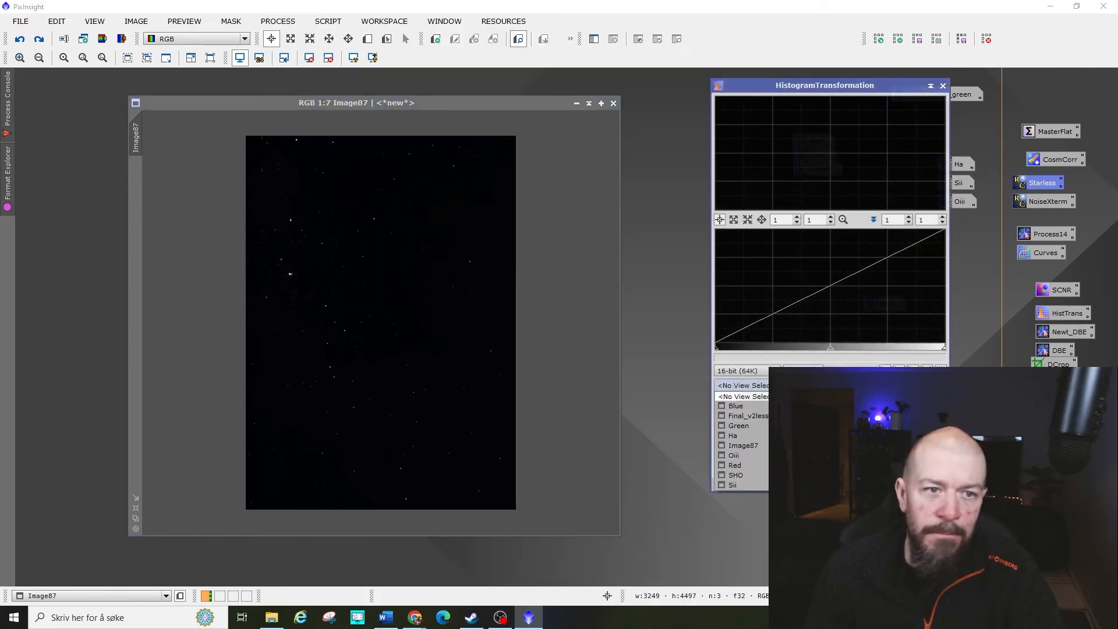
{"action": "left_click", "coordinate": [757, 445]}
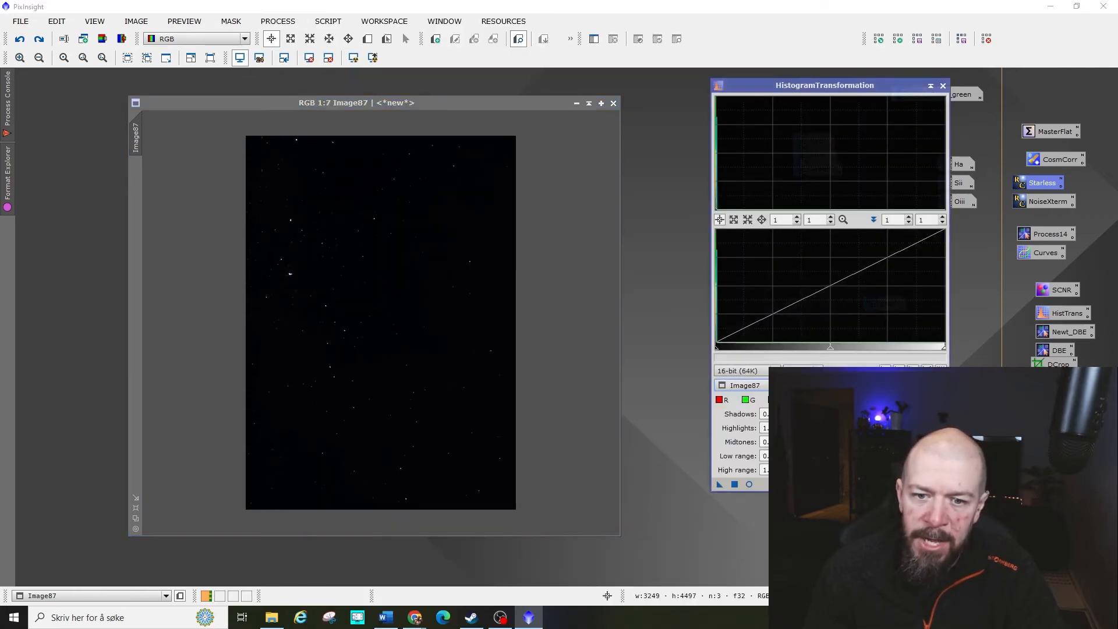
{"action": "left_click", "coordinate": [752, 485]}
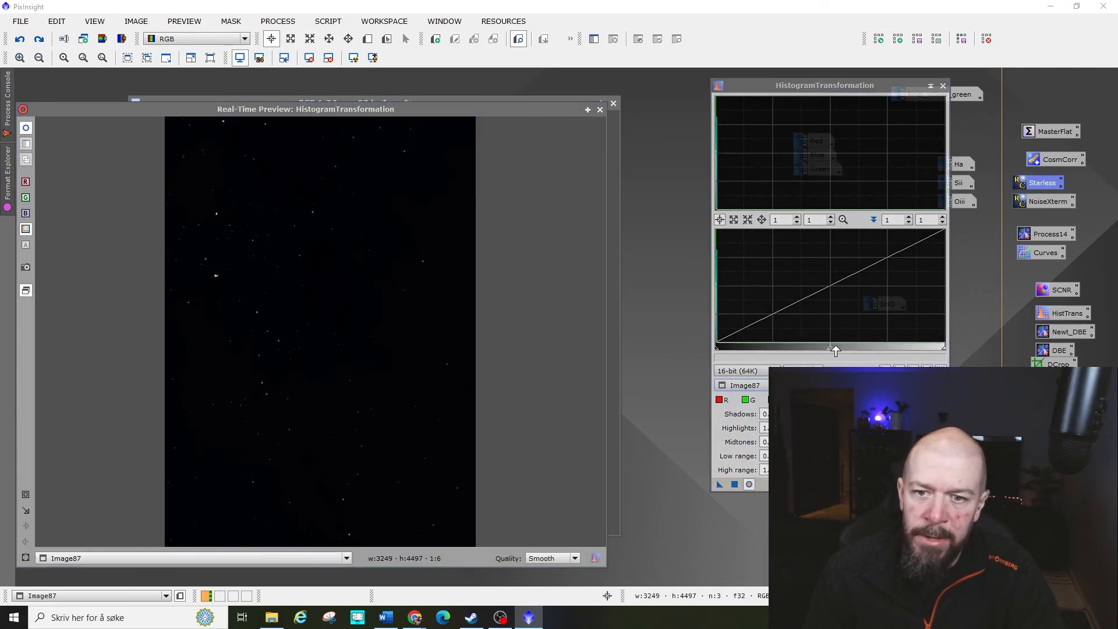
- Apply a strong combined-channel midtones stretch to Image87 with HistogramTransformation, and reset the process settings
{"action": "left_click_drag", "start_coordinate": [831, 352], "coordinate": [722, 350]}
{"action": "left_click", "coordinate": [734, 483]}
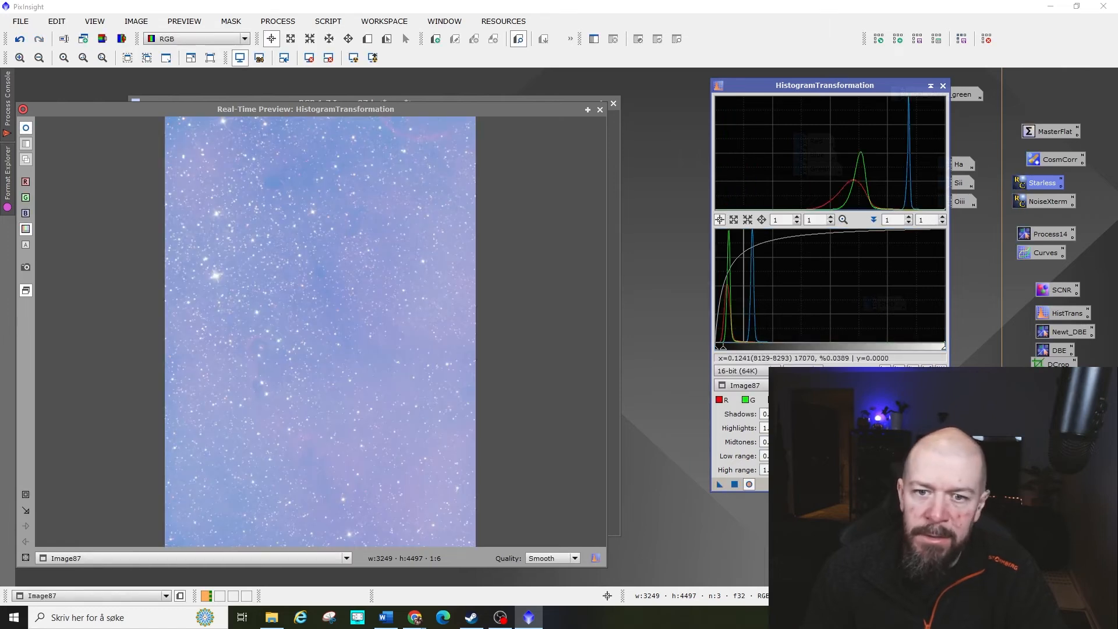
{"action": "left_click", "coordinate": [938, 484]}
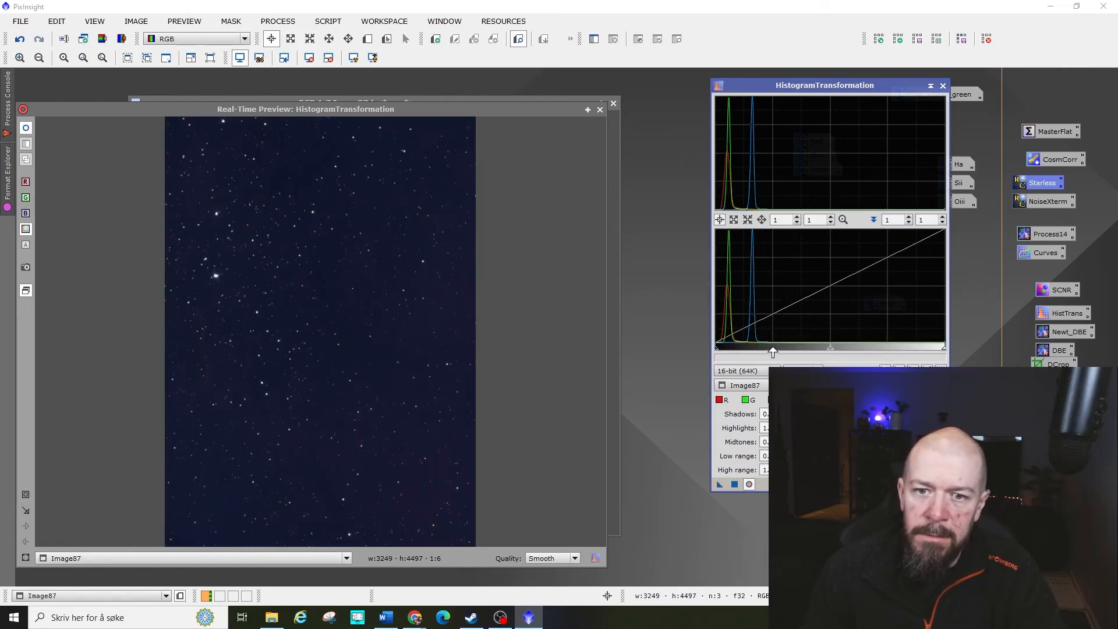
- Preview a second, gentler RGB midtones stretch and shift the blue and green midtones to align the channel histogram peaks
{"action": "left_click_drag", "start_coordinate": [826, 351], "coordinate": [746, 361]}
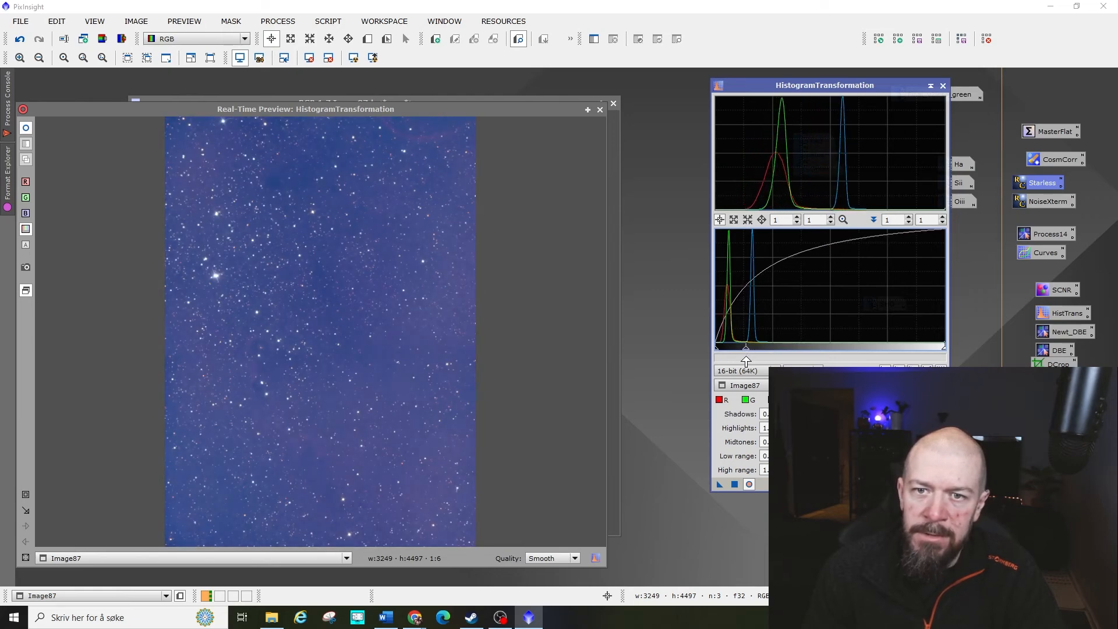
{"action": "left_click", "coordinate": [766, 399]}
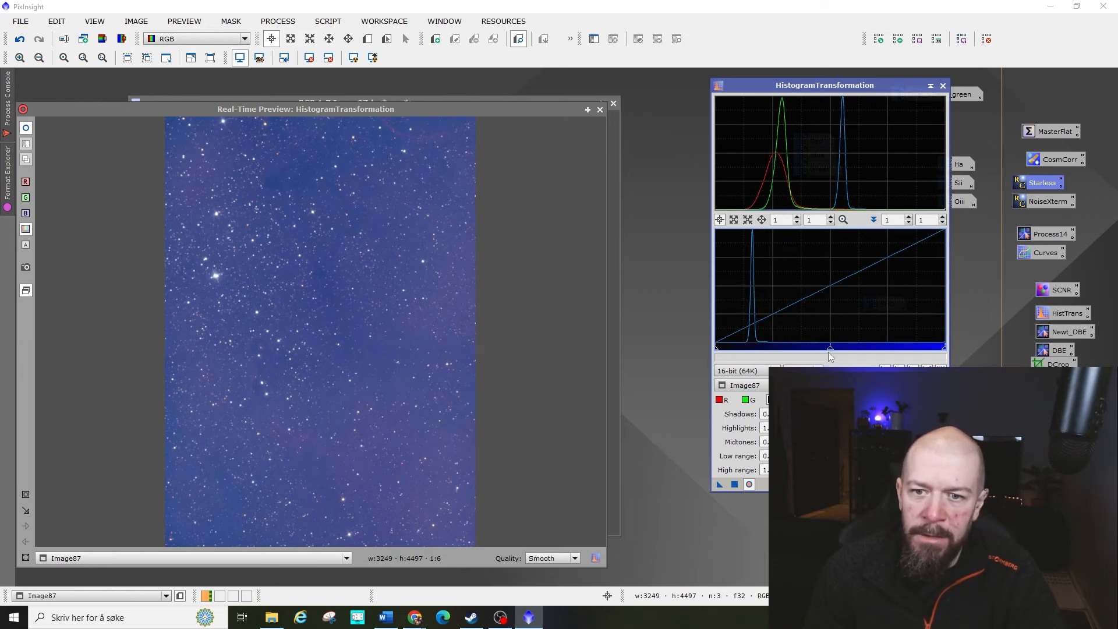
{"action": "left_click_drag", "start_coordinate": [828, 352], "coordinate": [894, 350]}
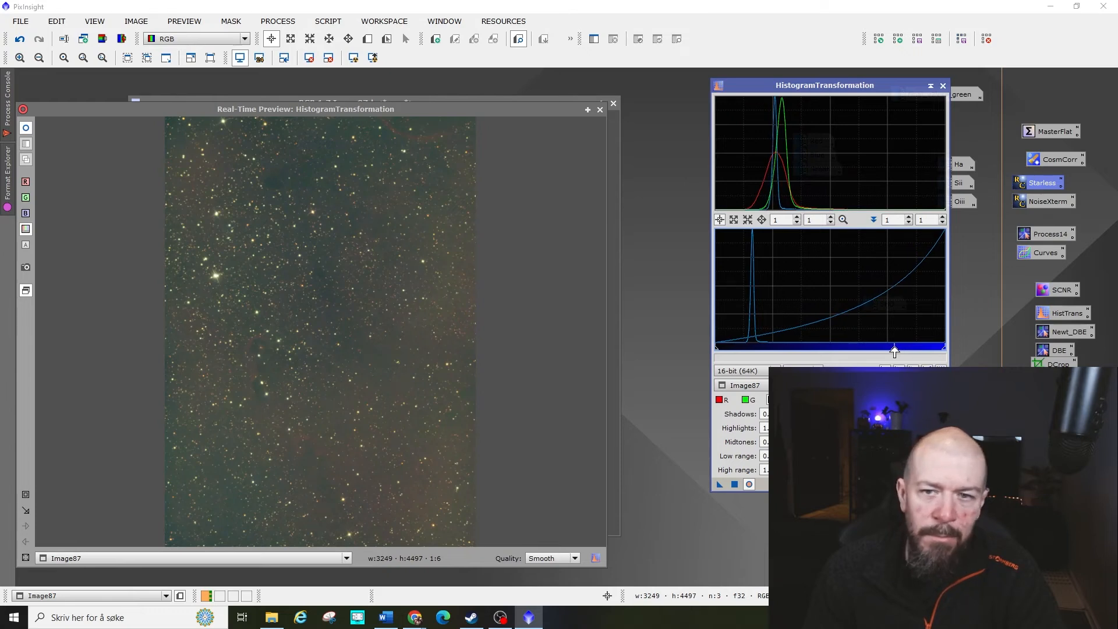
{"action": "left_click", "coordinate": [757, 398]}
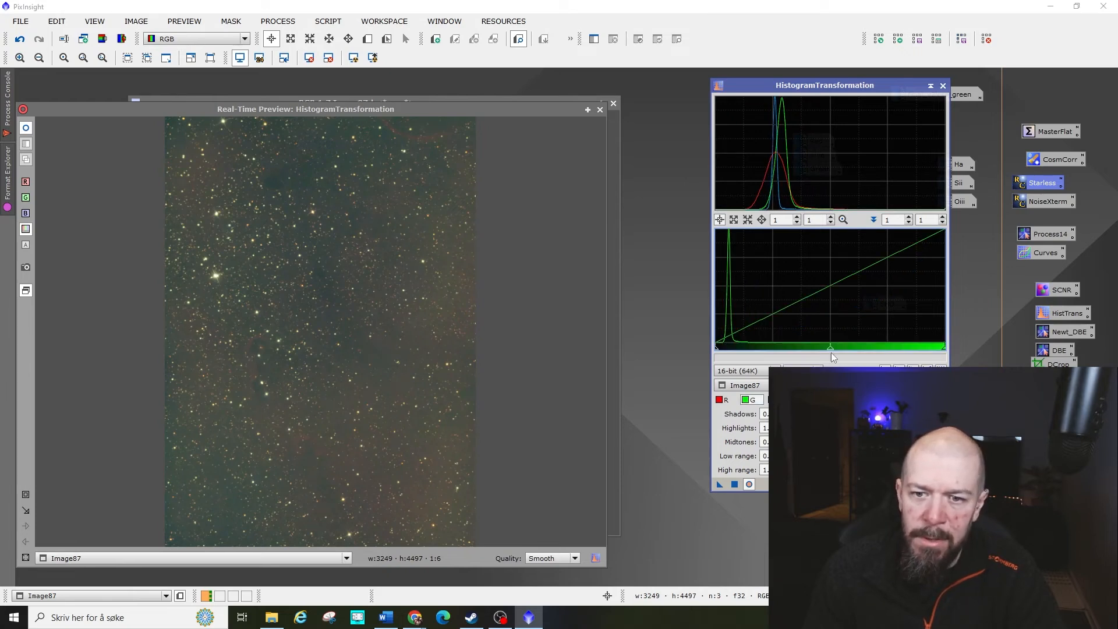
{"action": "left_click_drag", "start_coordinate": [829, 350], "coordinate": [837, 351]}
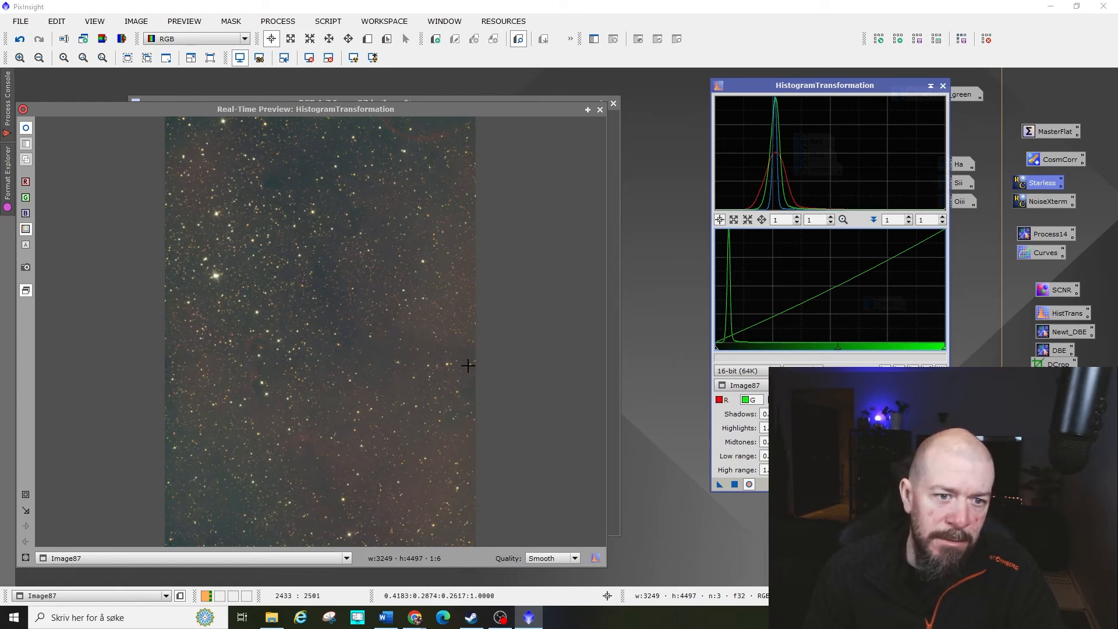
- Apply the channel-aligning stretch to Image87, reset the HistogramTransformation settings, and return to the combined RGB channel
{"action": "left_click", "coordinate": [735, 484]}
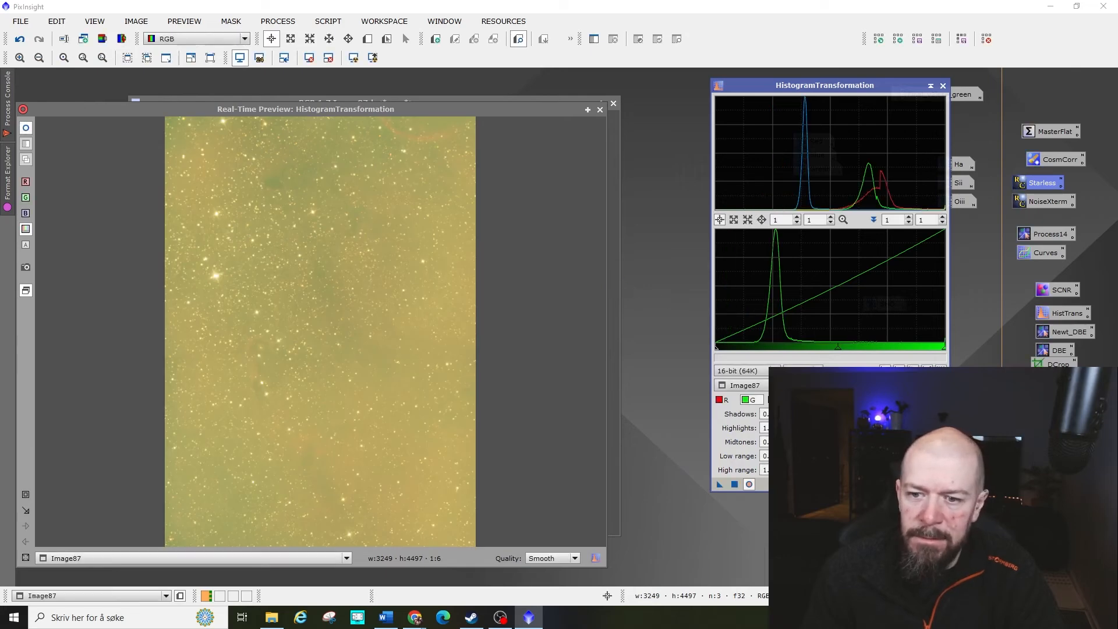
{"action": "left_click", "coordinate": [940, 484]}
{"action": "left_click", "coordinate": [811, 400]}
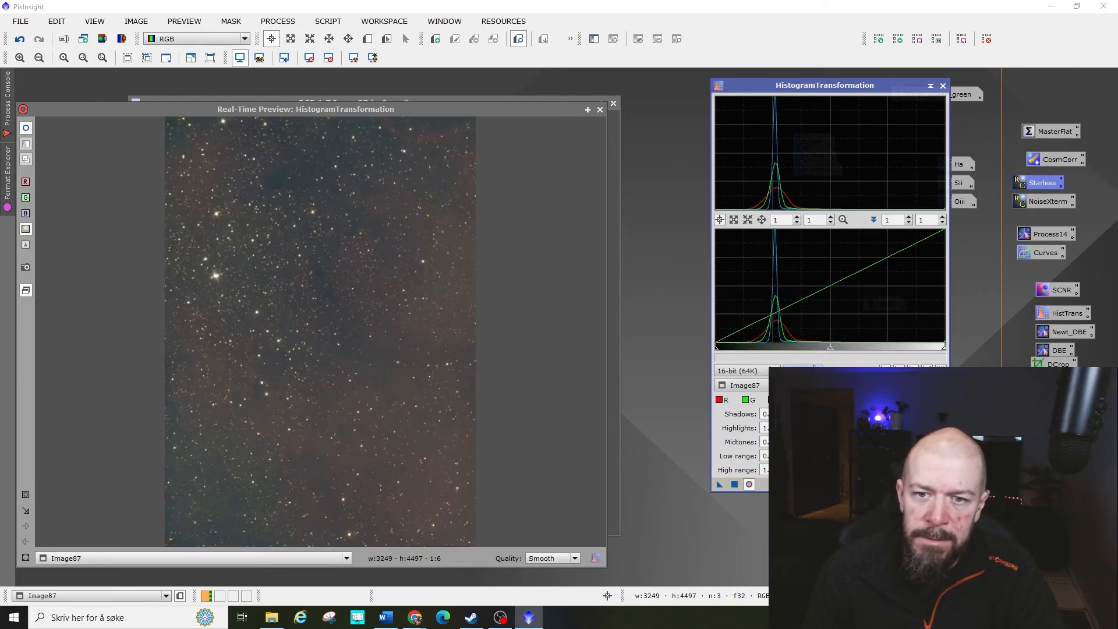
- Raise the combined RGB shadows point up to the histogram's base on Image87 and brighten the image with a further midtones stretch
{"action": "left_click_drag", "start_coordinate": [716, 352], "coordinate": [737, 352]}
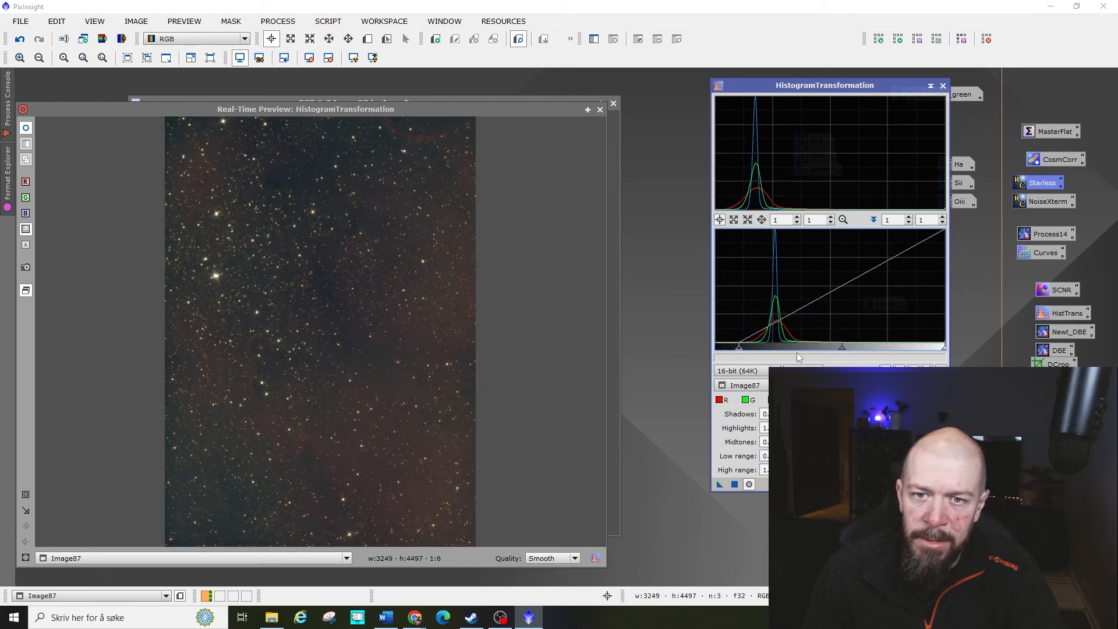
{"action": "left_click_drag", "start_coordinate": [841, 354], "coordinate": [820, 356]}
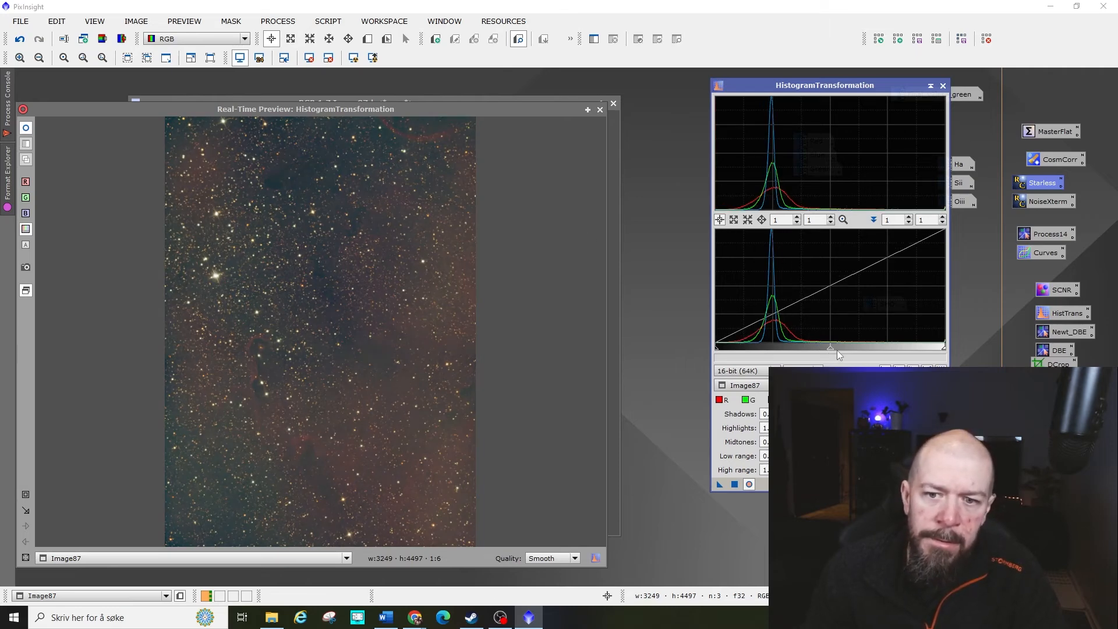
{"action": "left_click_drag", "start_coordinate": [836, 350], "coordinate": [806, 351]}
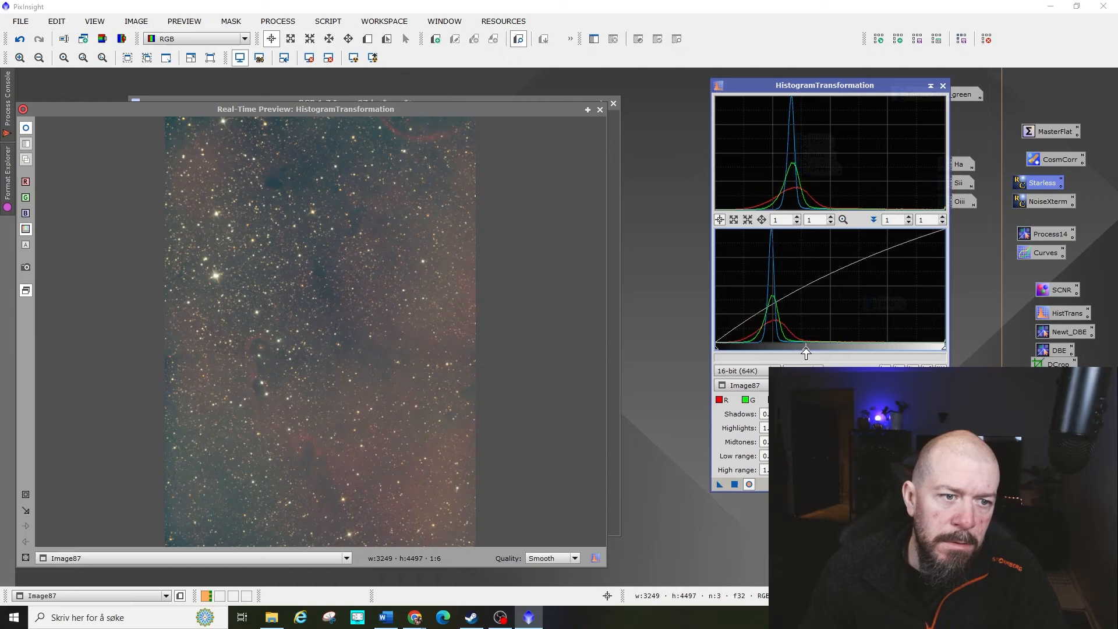
{"action": "left_click_drag", "start_coordinate": [719, 351], "coordinate": [720, 354]}
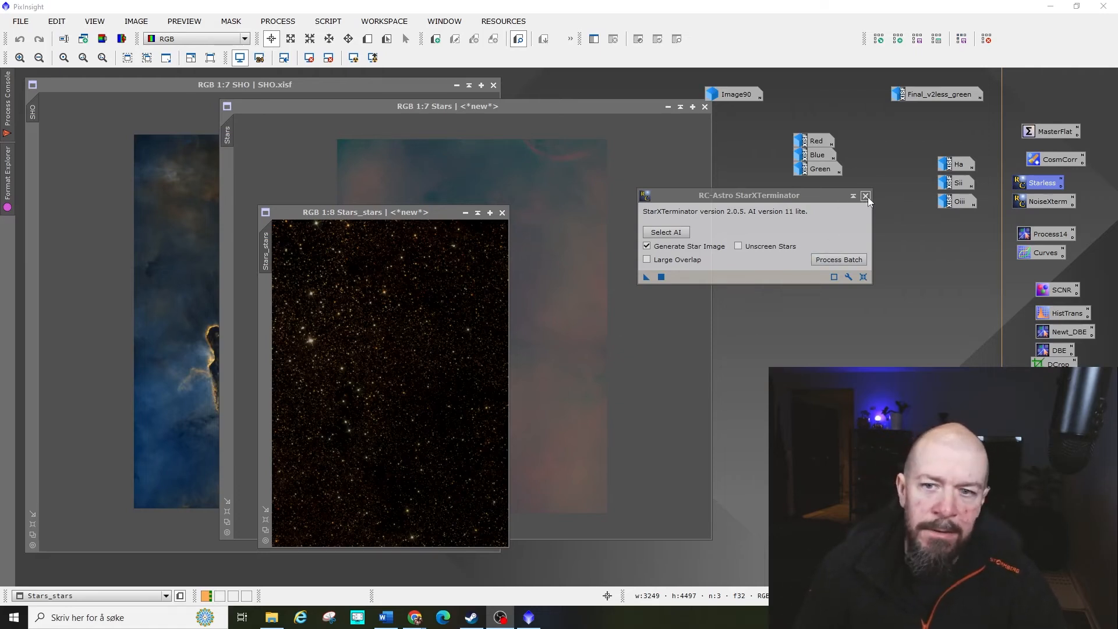
- Close StarXTerminator, inspect the leftover starless Stars image, and close it without saving
{"action": "left_click", "coordinate": [866, 197]}
{"action": "left_click_drag", "start_coordinate": [423, 221], "coordinate": [597, 234]}
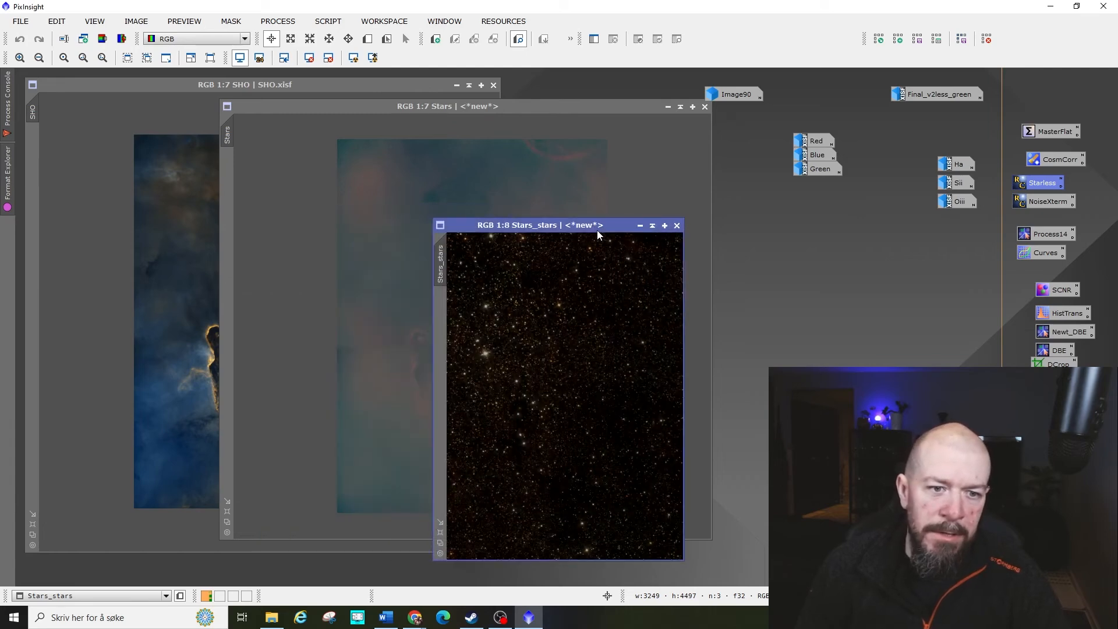
{"action": "left_click_drag", "start_coordinate": [568, 112], "coordinate": [439, 149]}
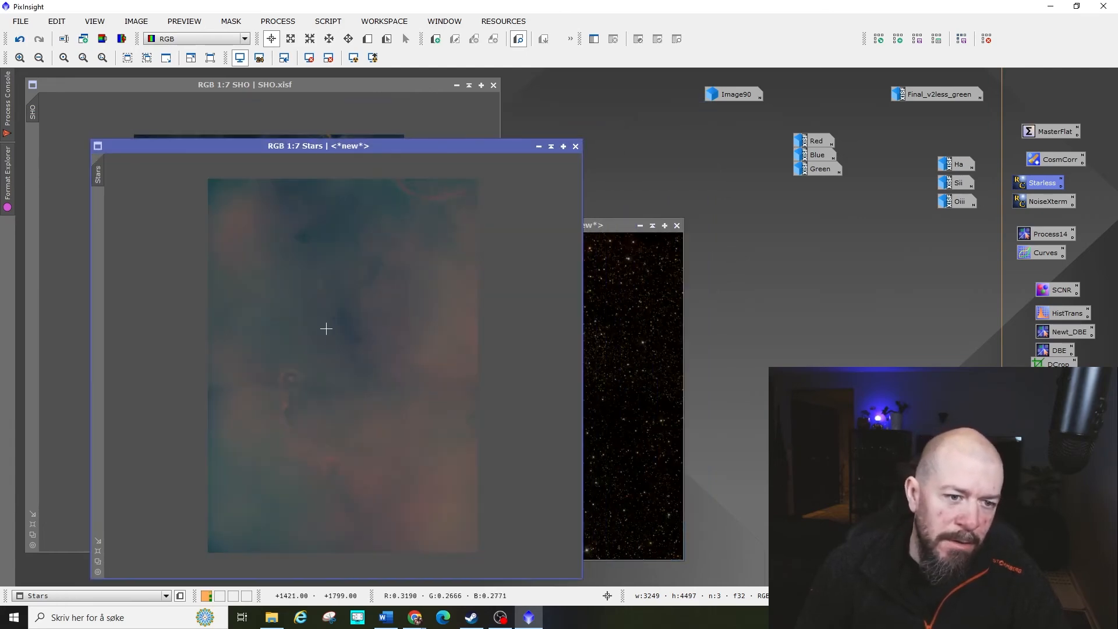
{"action": "scroll", "coordinate": [330, 443], "scroll_direction": "up", "scroll_amount": 4}
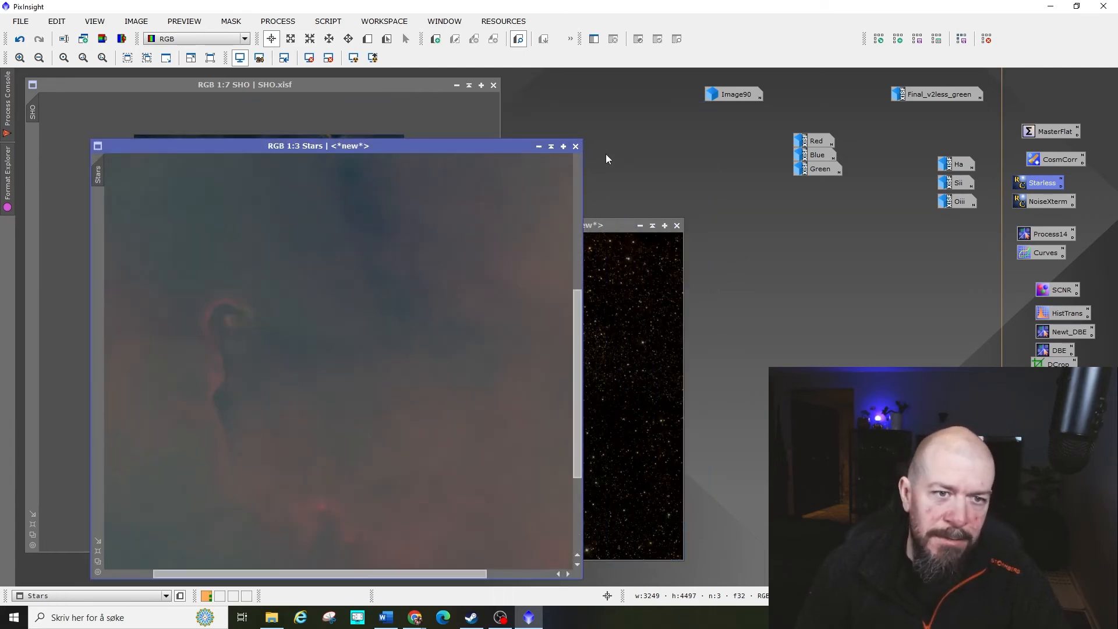
{"action": "left_click", "coordinate": [575, 146]}
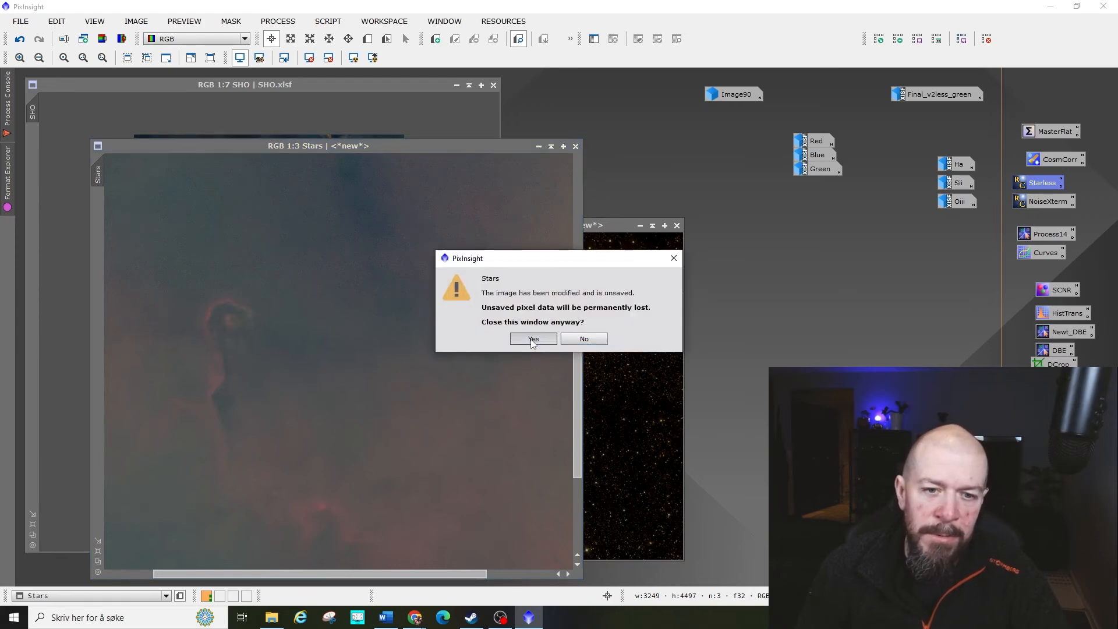
{"action": "left_click", "coordinate": [534, 339]}
- Change the Stars_stars image's identifier to Stars and check the extracted star field beside the SHO image
{"action": "left_click_drag", "start_coordinate": [567, 224], "coordinate": [568, 164]}
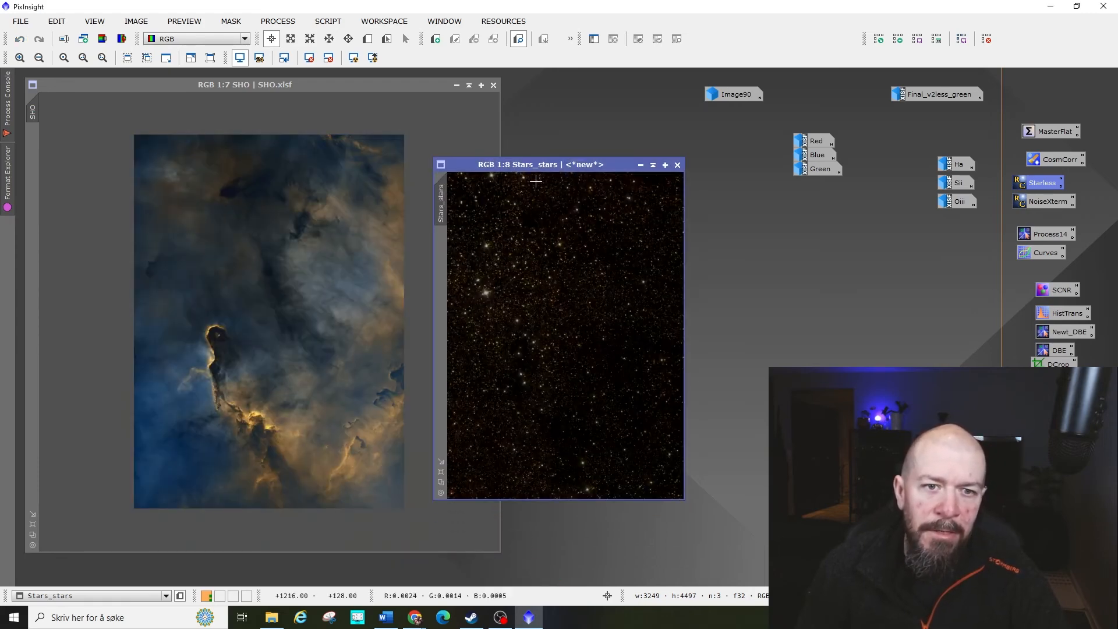
{"action": "double_click", "coordinate": [442, 198]}
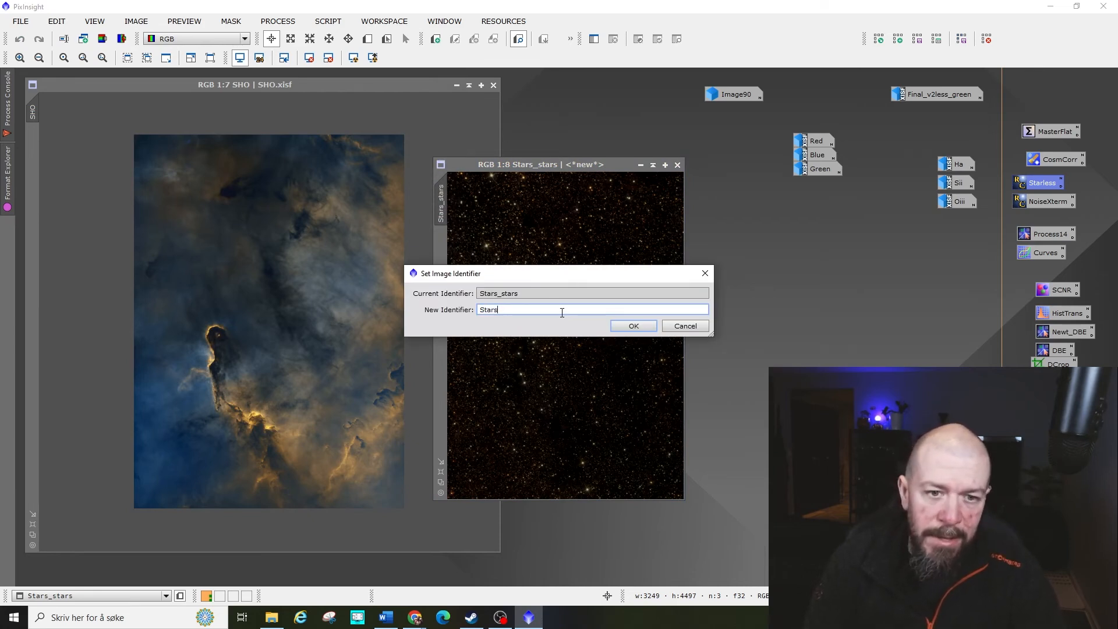
{"action": "key", "text": "Return"}
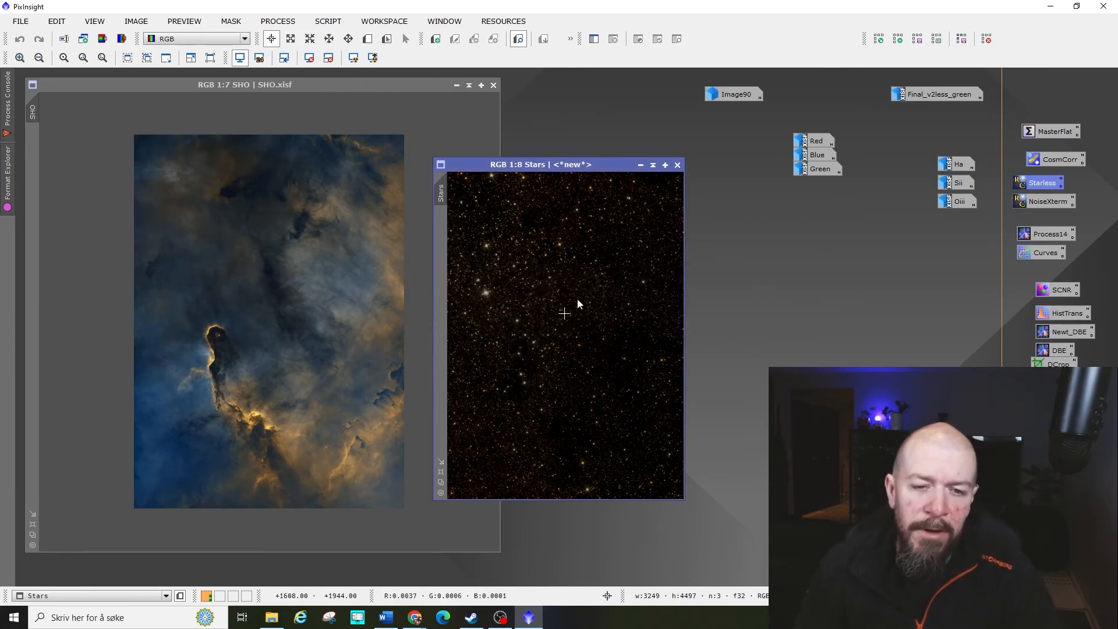
{"action": "scroll", "coordinate": [507, 288], "scroll_direction": "up", "scroll_amount": 3}
{"action": "scroll", "coordinate": [506, 298], "scroll_direction": "down", "scroll_amount": 3}
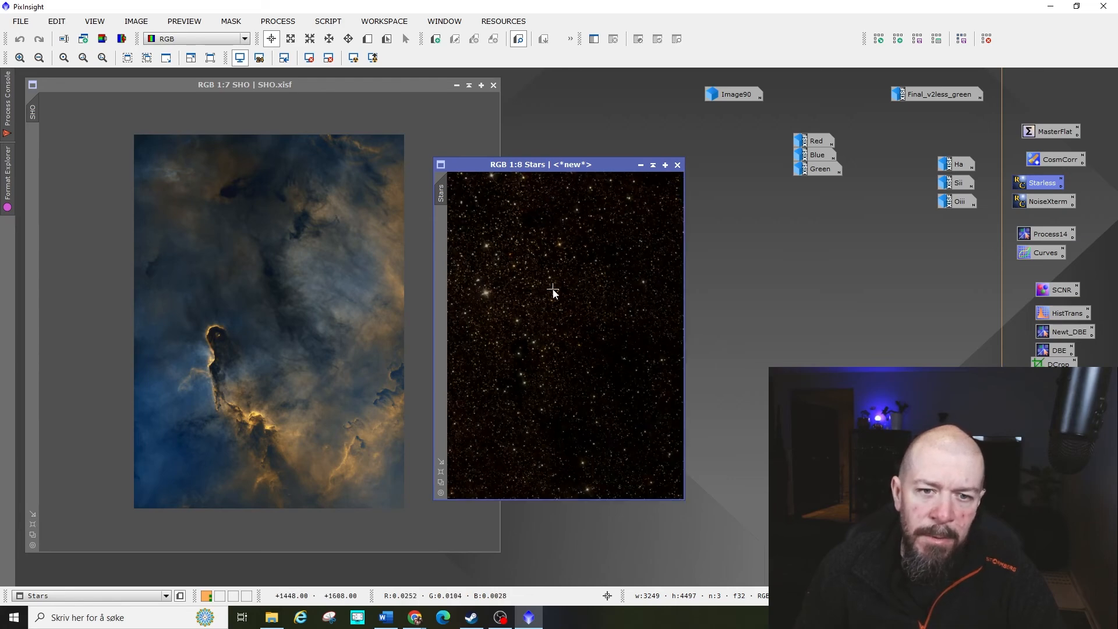
- Set up PixelMath with the expression 1-(1-$T)*(1-Stars), creating a new RGB Color image, and keep the SHO image in view
{"action": "left_click_drag", "start_coordinate": [549, 166], "coordinate": [625, 150]}
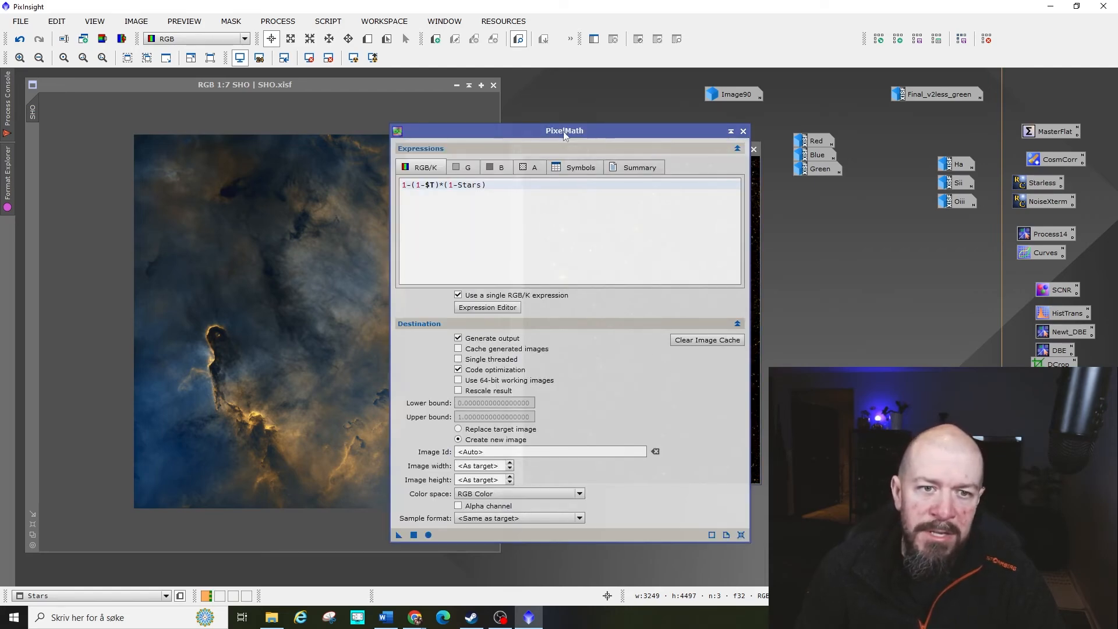
{"action": "left_click_drag", "start_coordinate": [588, 132], "coordinate": [527, 192]}
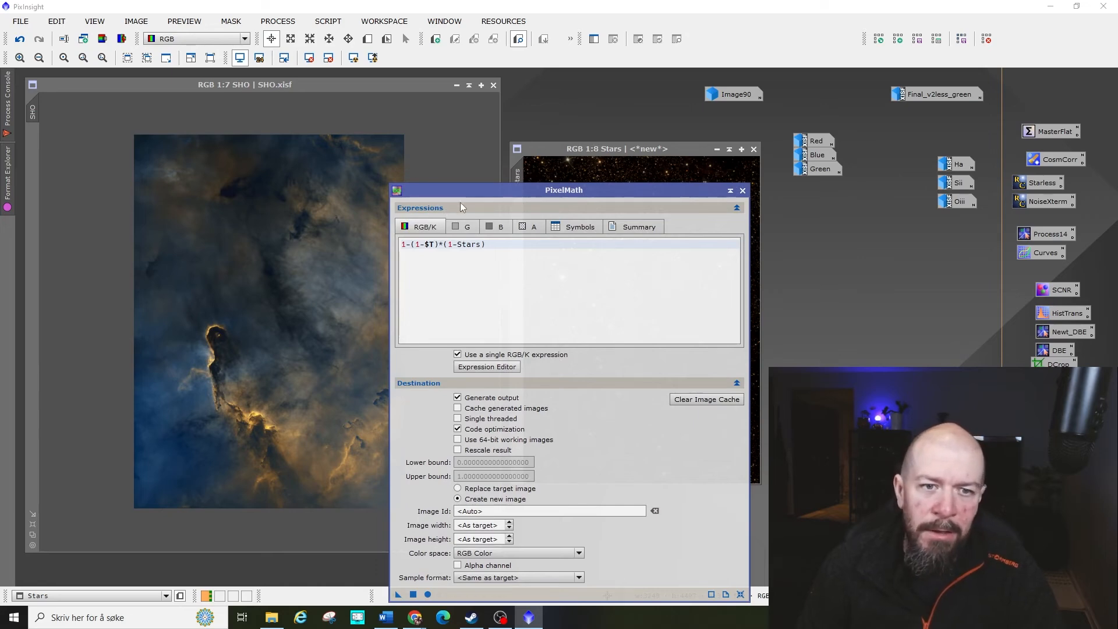
{"action": "left_click_drag", "start_coordinate": [469, 194], "coordinate": [476, 166]}
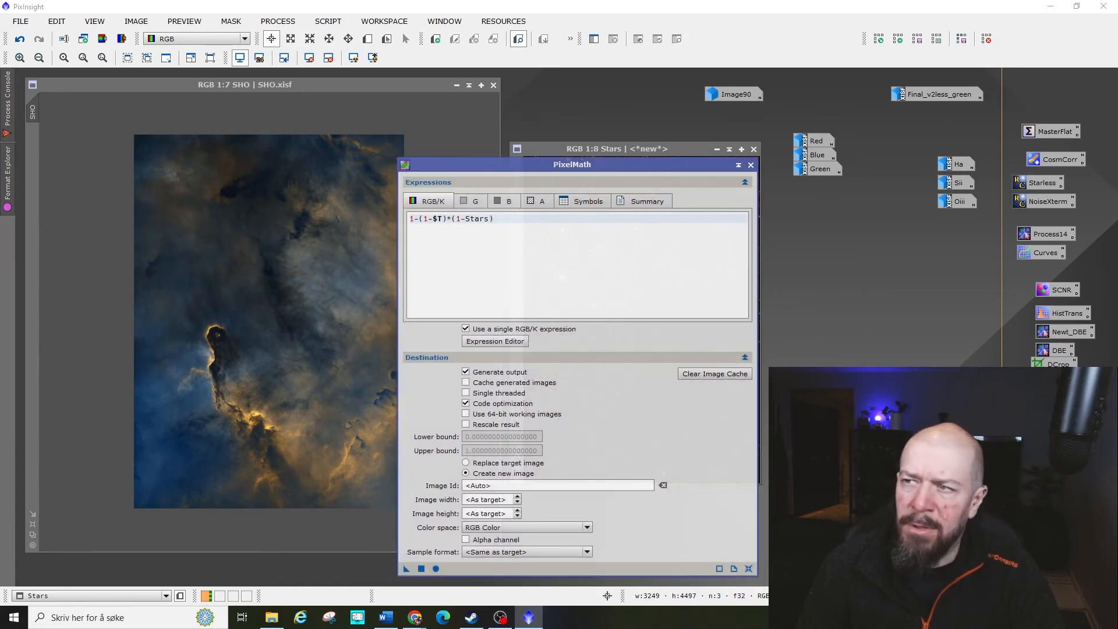
- Switch to Chrome to view the YouTube channel with star merging tutorials, and return to PixInsight
{"action": "key", "text": "alt+Tab"}
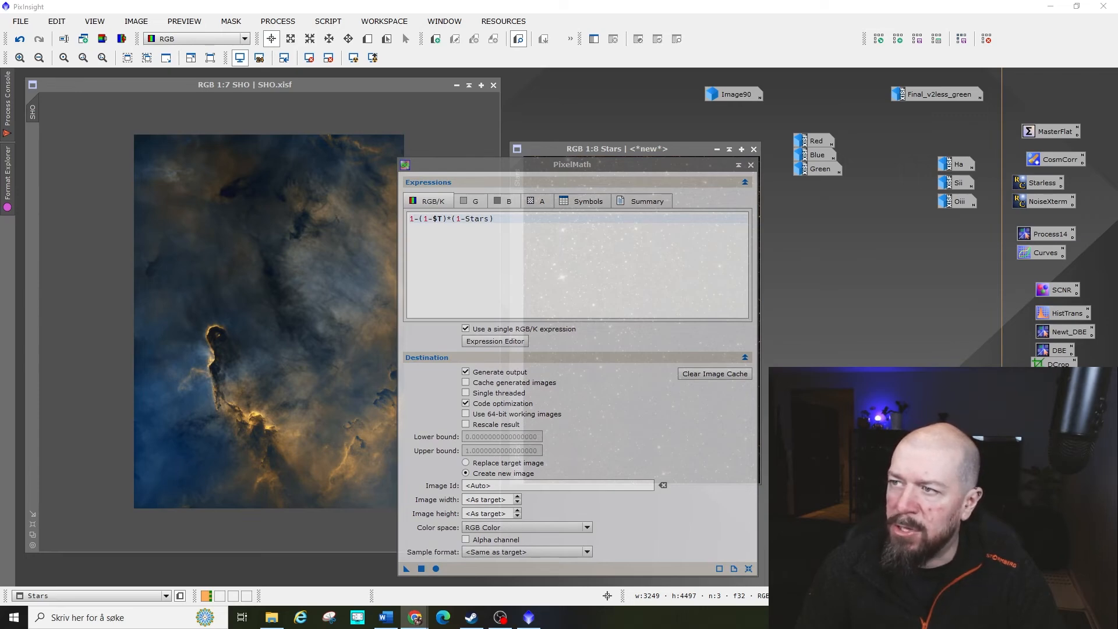
{"action": "left_click_drag", "start_coordinate": [1117, 162], "coordinate": [300, 79]}
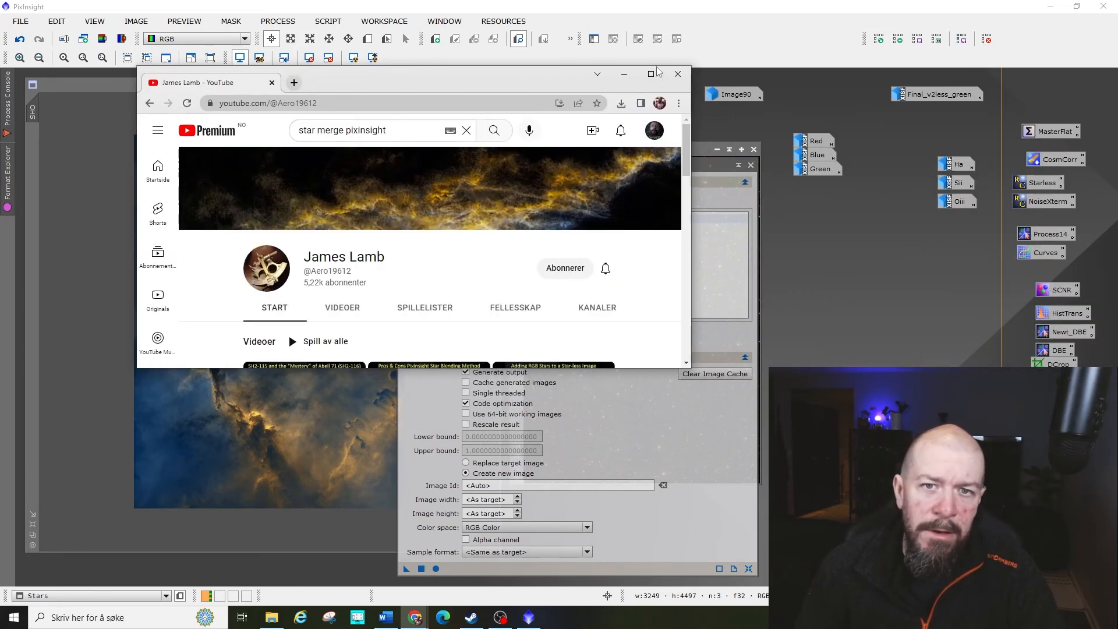
{"action": "left_click", "coordinate": [652, 72]}
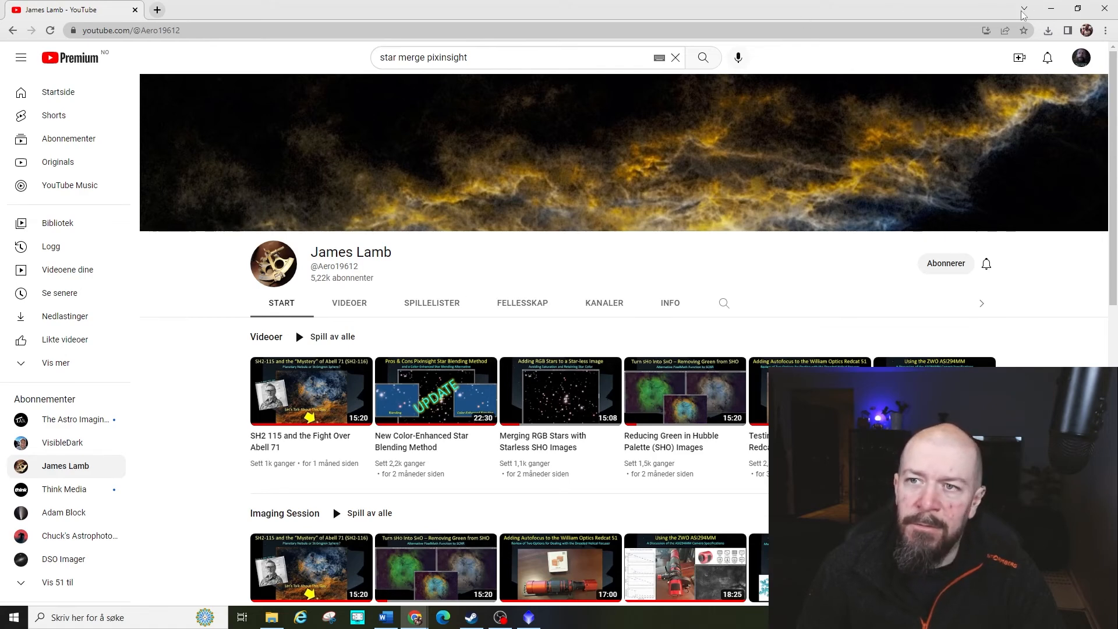
{"action": "left_click", "coordinate": [1052, 11]}
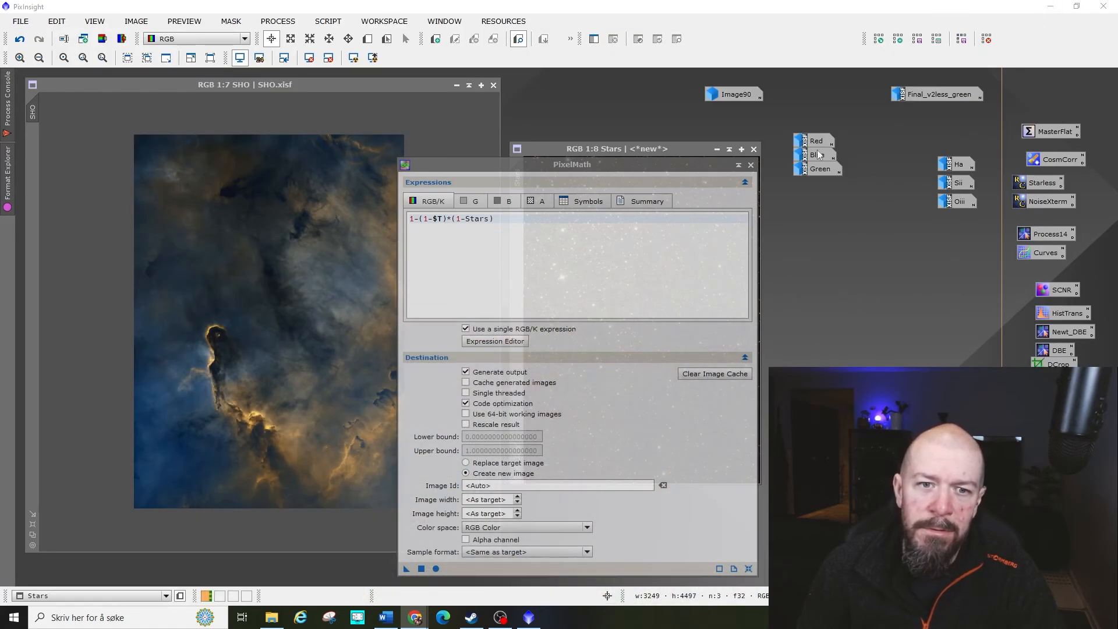
- Apply the PixelMath star-merging expression to the SHO image
{"action": "left_click", "coordinate": [638, 169]}
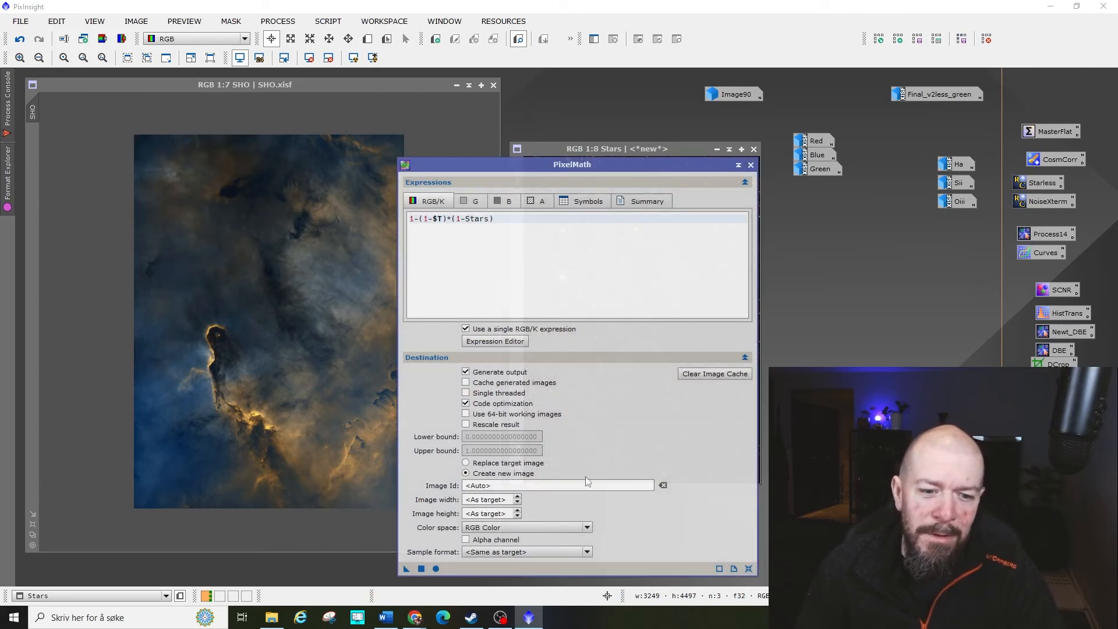
{"action": "left_click_drag", "start_coordinate": [610, 166], "coordinate": [644, 151]}
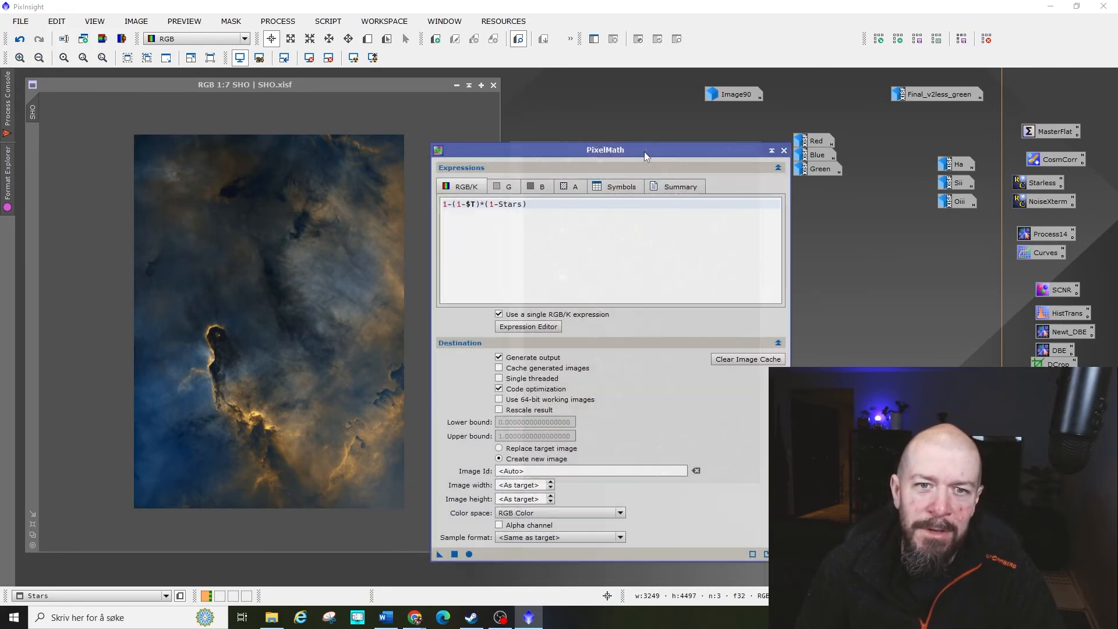
{"action": "left_click_drag", "start_coordinate": [297, 356], "coordinate": [309, 351]}
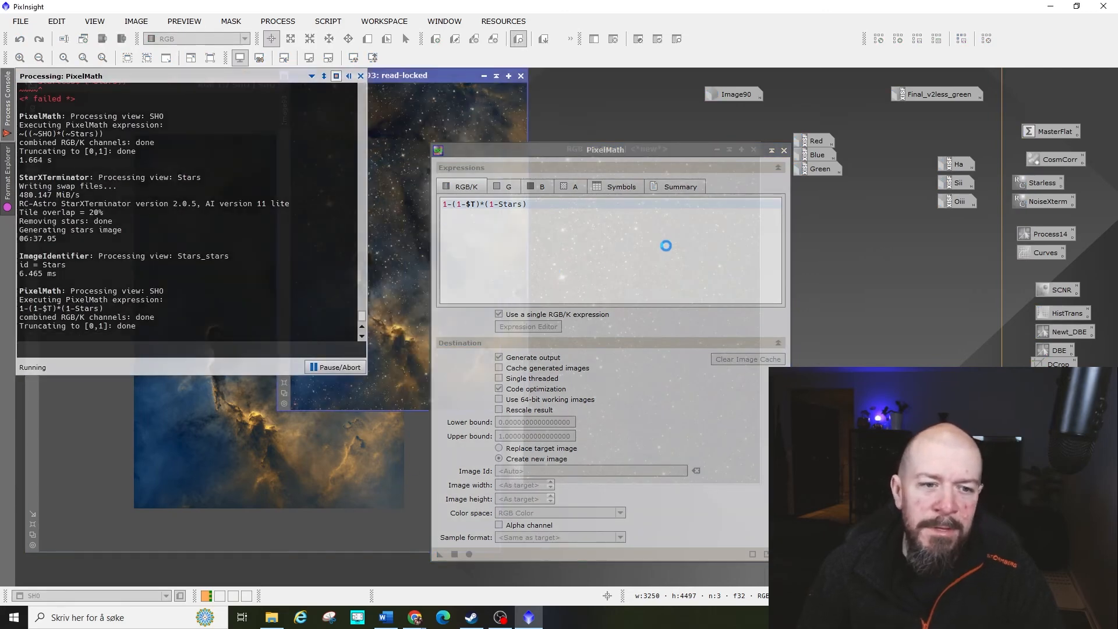
- Minimize the Stars and SHO images, arrange their icons beside Image90, and close PixelMath so only the merged image stays open
{"action": "left_click", "coordinate": [771, 151]}
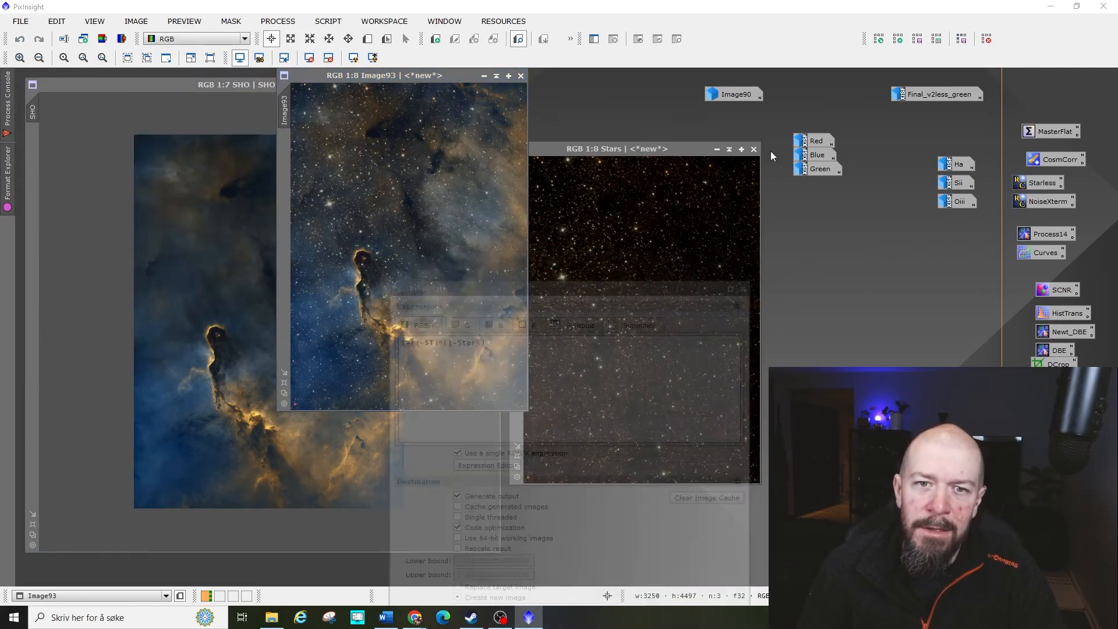
{"action": "left_click", "coordinate": [719, 153]}
{"action": "left_click_drag", "start_coordinate": [442, 76], "coordinate": [429, 164]}
{"action": "left_click", "coordinate": [456, 86]}
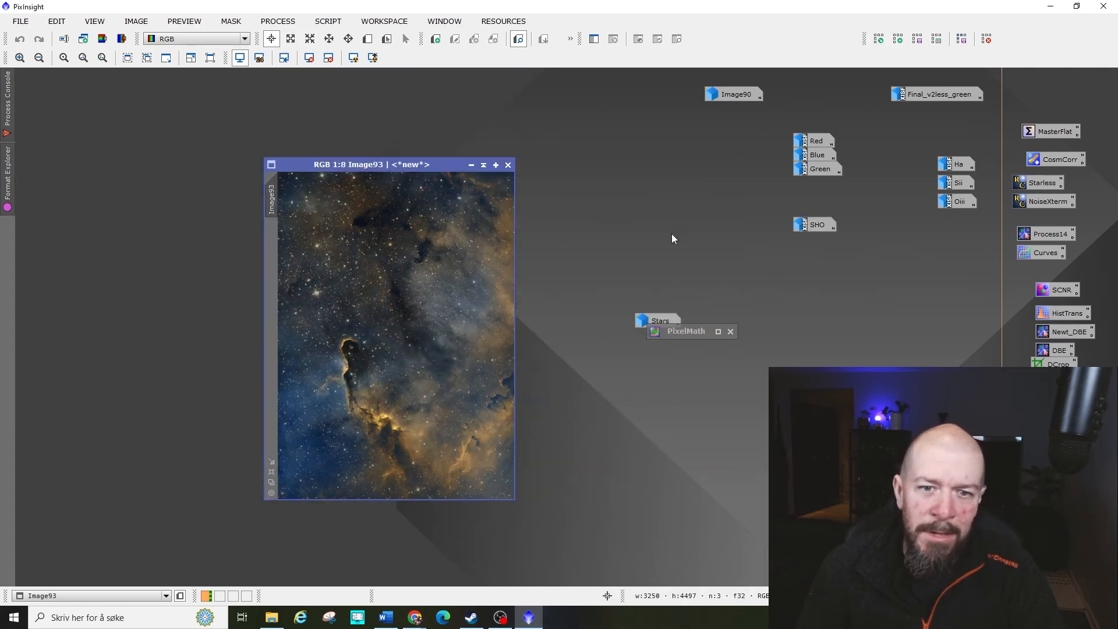
{"action": "left_click_drag", "start_coordinate": [656, 319], "coordinate": [614, 93]}
{"action": "left_click_drag", "start_coordinate": [822, 230], "coordinate": [580, 99]}
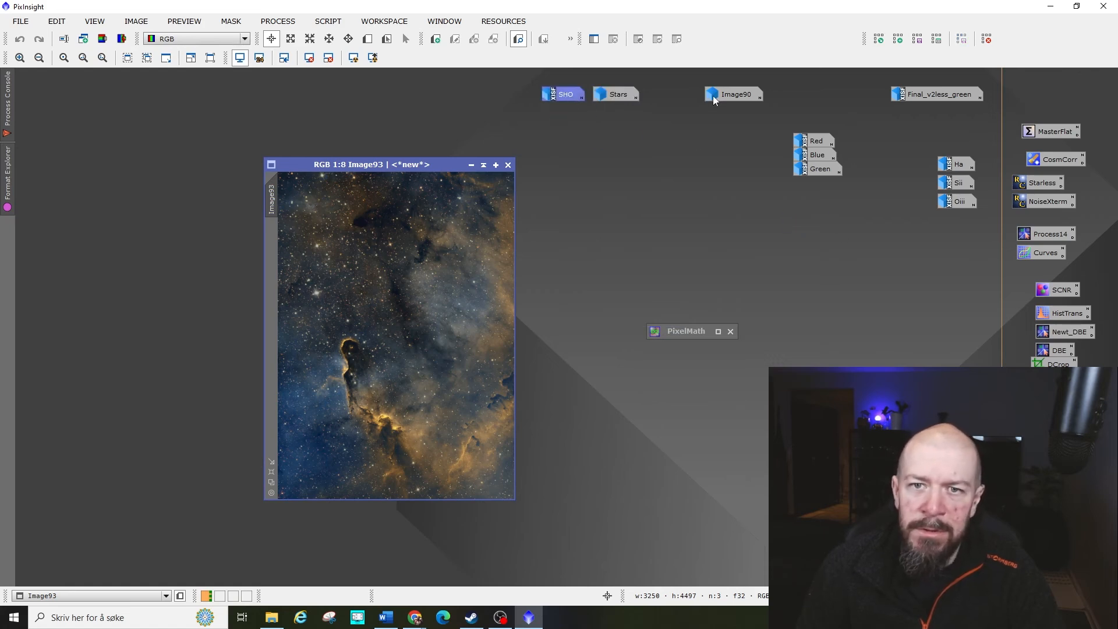
{"action": "left_click_drag", "start_coordinate": [715, 101], "coordinate": [780, 97]}
{"action": "left_click", "coordinate": [730, 331]}
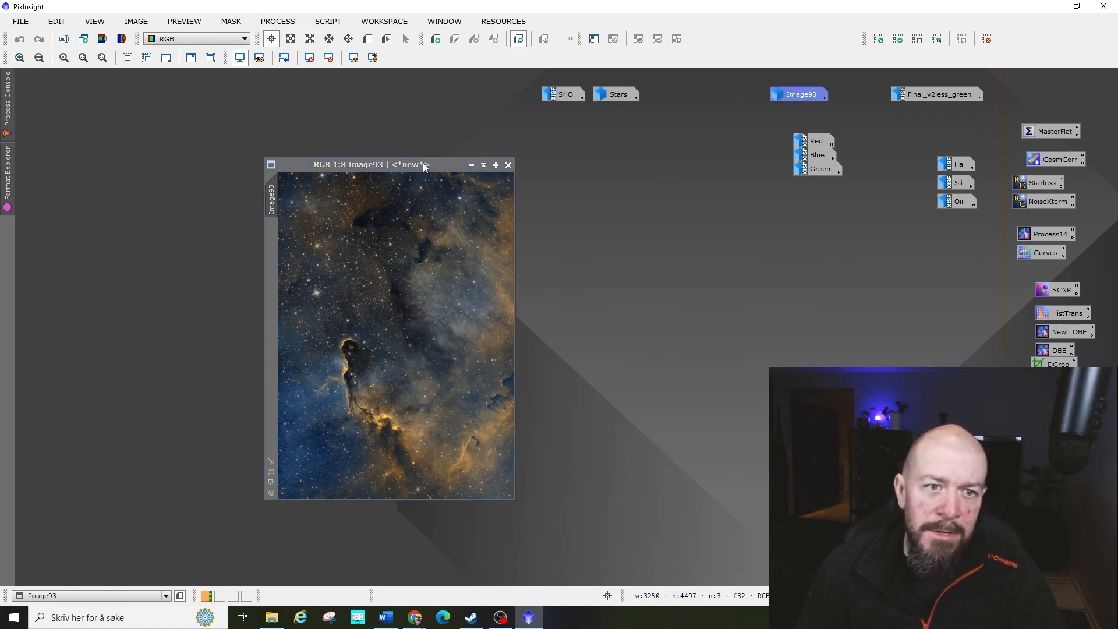
- Enlarge the merged image's window and examine the stars around the dark nebula trunk at 1:1
{"action": "left_click_drag", "start_coordinate": [419, 163], "coordinate": [363, 129]}
{"action": "left_click_drag", "start_coordinate": [459, 464], "coordinate": [706, 585]}
{"action": "scroll", "coordinate": [534, 468], "scroll_direction": "up", "scroll_amount": 5}
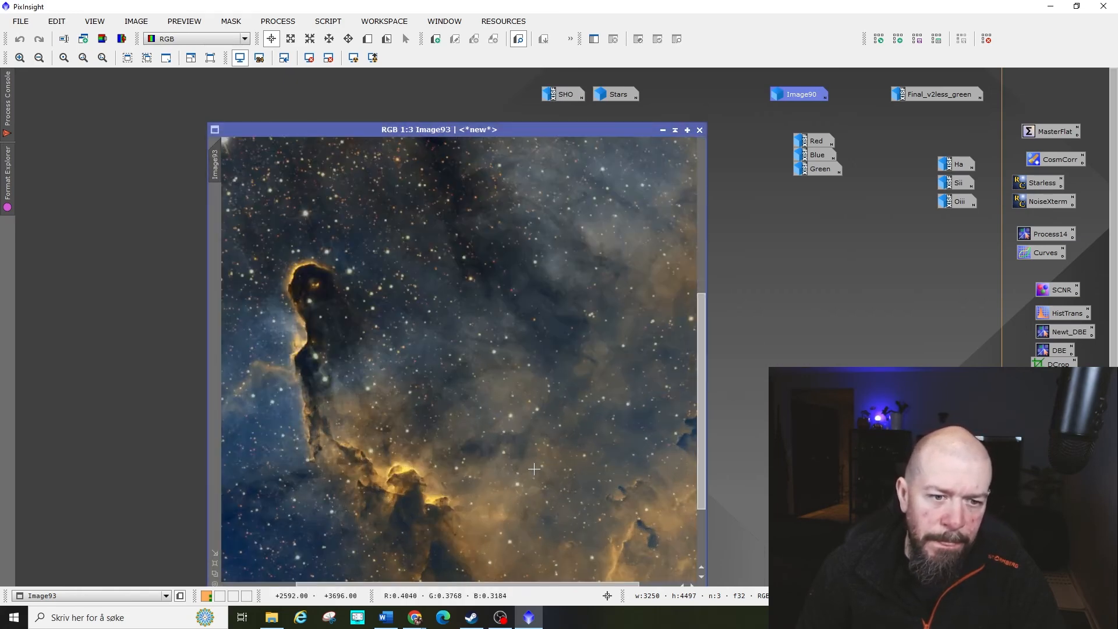
{"action": "scroll", "coordinate": [534, 469], "scroll_direction": "up", "scroll_amount": 2}
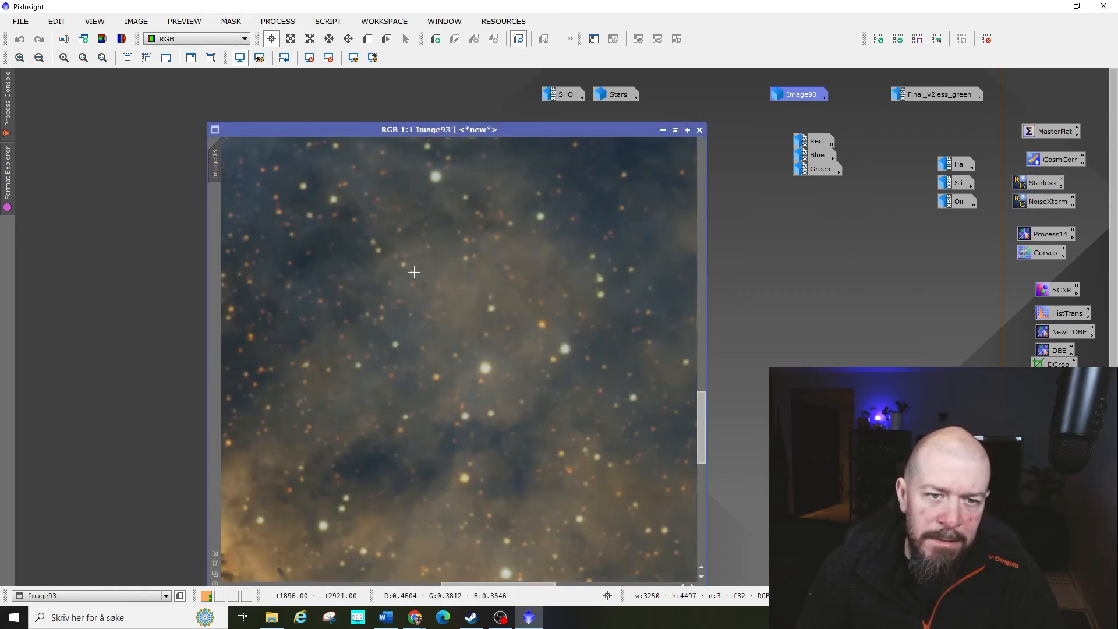
{"action": "key", "text": "space"}
{"action": "left_click_drag", "start_coordinate": [414, 272], "coordinate": [507, 439]}
{"action": "left_click_drag", "start_coordinate": [354, 309], "coordinate": [535, 417]}
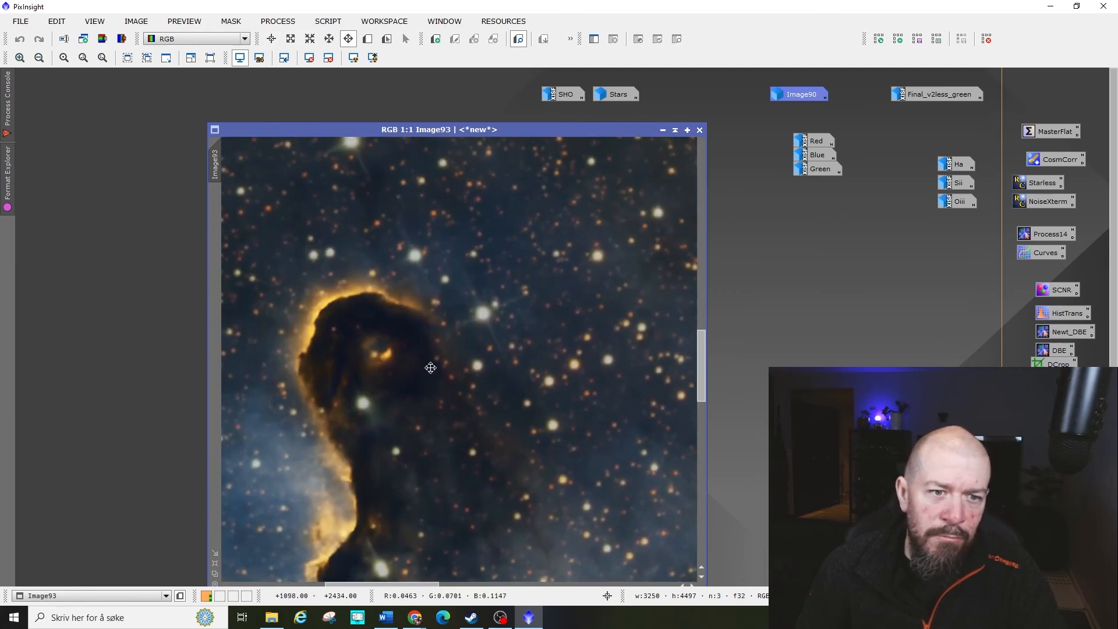
- Examine star colours and blending across the rest of the merged image at 1:1, and view the whole frame
{"action": "left_click_drag", "start_coordinate": [371, 272], "coordinate": [536, 405]}
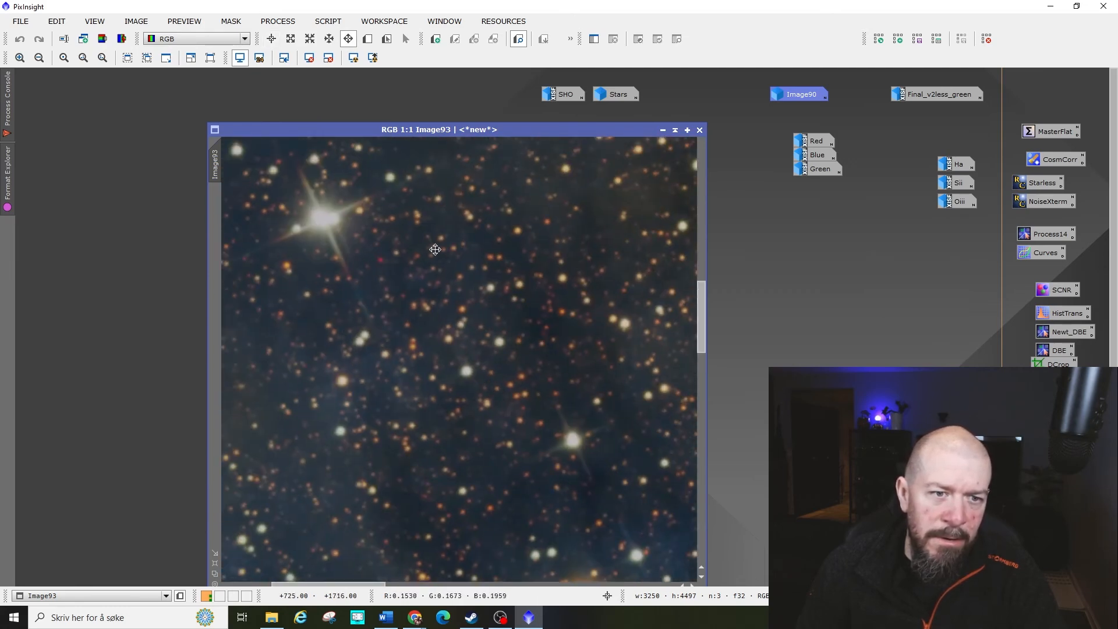
{"action": "left_click_drag", "start_coordinate": [434, 261], "coordinate": [355, 317]}
{"action": "left_click_drag", "start_coordinate": [547, 432], "coordinate": [410, 287]}
{"action": "left_click_drag", "start_coordinate": [448, 355], "coordinate": [269, 363]}
{"action": "left_click_drag", "start_coordinate": [540, 302], "coordinate": [464, 250]}
{"action": "left_click_drag", "start_coordinate": [517, 360], "coordinate": [524, 299]}
{"action": "left_click_drag", "start_coordinate": [549, 412], "coordinate": [376, 381]}
{"action": "left_click_drag", "start_coordinate": [426, 294], "coordinate": [491, 409]}
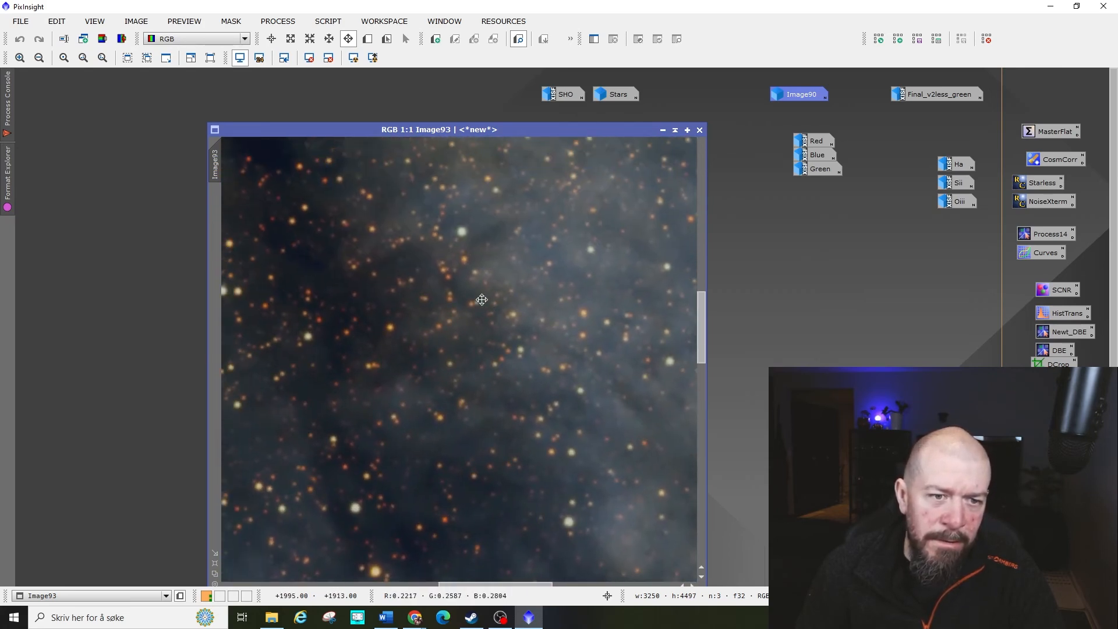
{"action": "left_click_drag", "start_coordinate": [485, 299], "coordinate": [279, 363]}
{"action": "left_click_drag", "start_coordinate": [580, 402], "coordinate": [339, 379]}
{"action": "left_click_drag", "start_coordinate": [546, 367], "coordinate": [530, 236]}
{"action": "left_click_drag", "start_coordinate": [534, 457], "coordinate": [548, 244]}
{"action": "left_click_drag", "start_coordinate": [519, 400], "coordinate": [551, 227]}
{"action": "left_click_drag", "start_coordinate": [448, 396], "coordinate": [492, 258]}
{"action": "left_click_drag", "start_coordinate": [326, 361], "coordinate": [546, 336]}
{"action": "left_click_drag", "start_coordinate": [468, 376], "coordinate": [650, 372]}
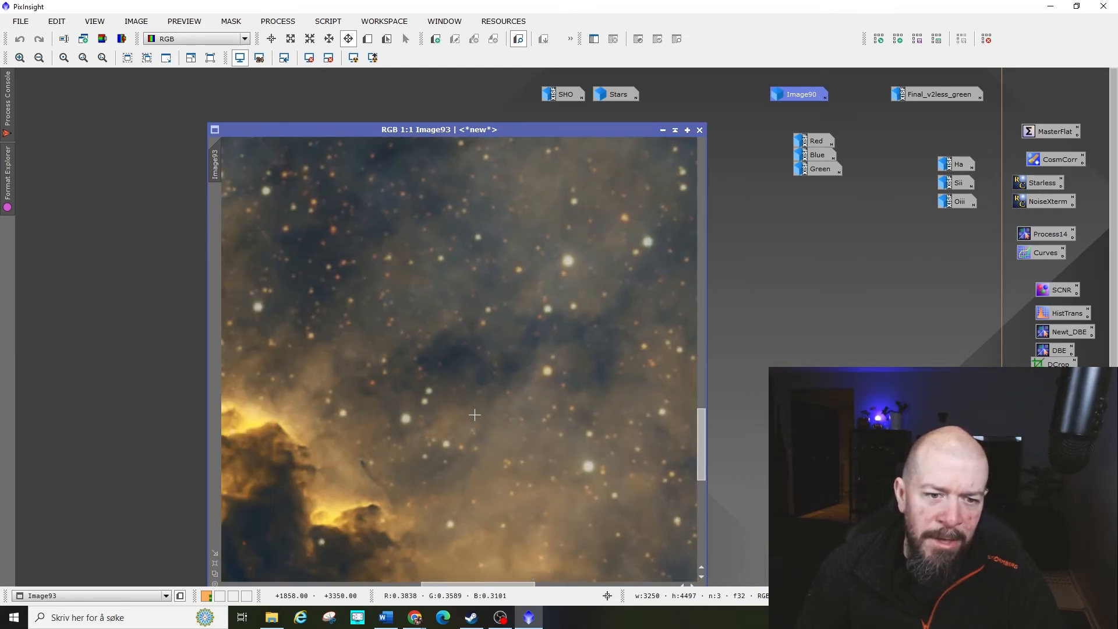
{"action": "scroll", "coordinate": [473, 415], "scroll_direction": "up", "scroll_amount": 3}
{"action": "scroll", "coordinate": [474, 416], "scroll_direction": "up", "scroll_amount": 3}
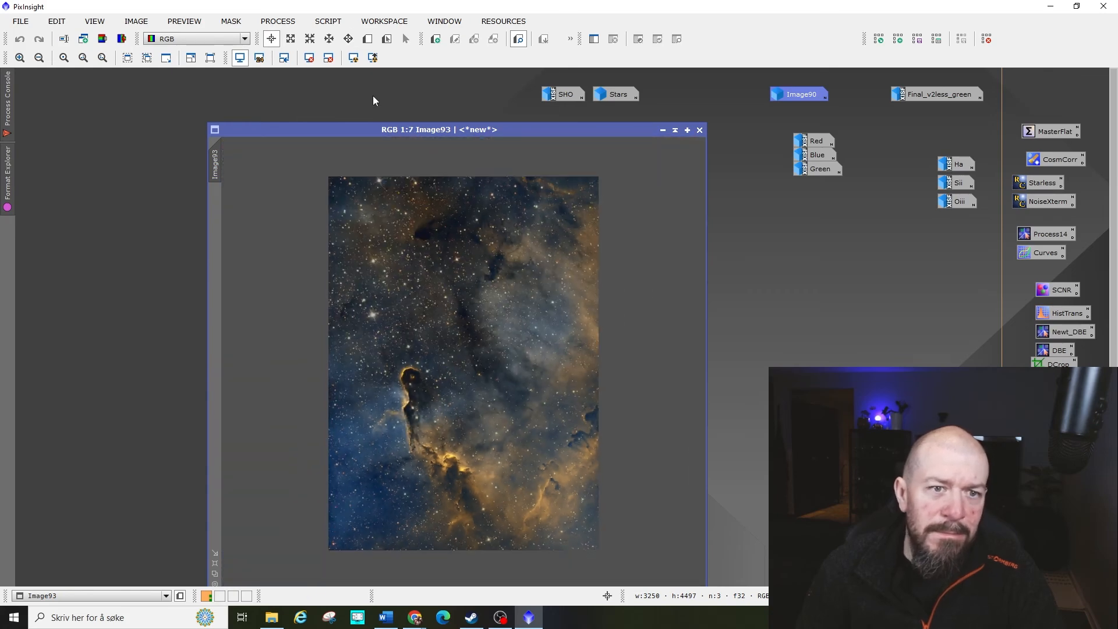
- Open CurvesTransformation with a real-time preview of Image93 and shape a slight RGB/K S-curve, raising input 0.67959 to output 0.72610
{"action": "left_click_drag", "start_coordinate": [358, 132], "coordinate": [235, 78]}
{"action": "scroll", "coordinate": [340, 330], "scroll_direction": "down", "scroll_amount": 1}
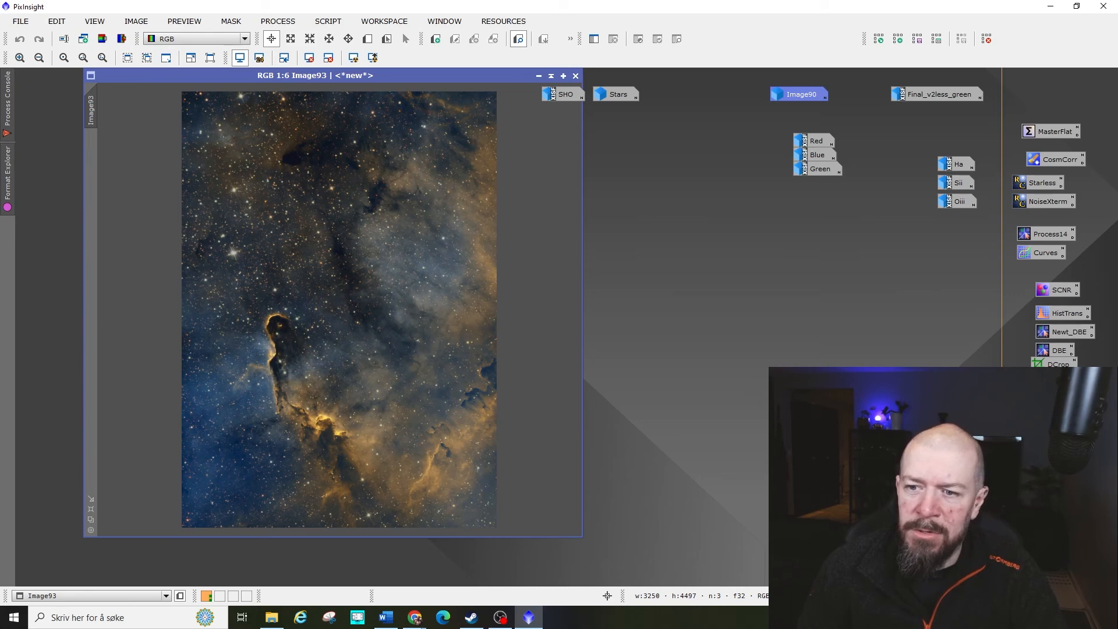
{"action": "double_click", "coordinate": [1045, 252]}
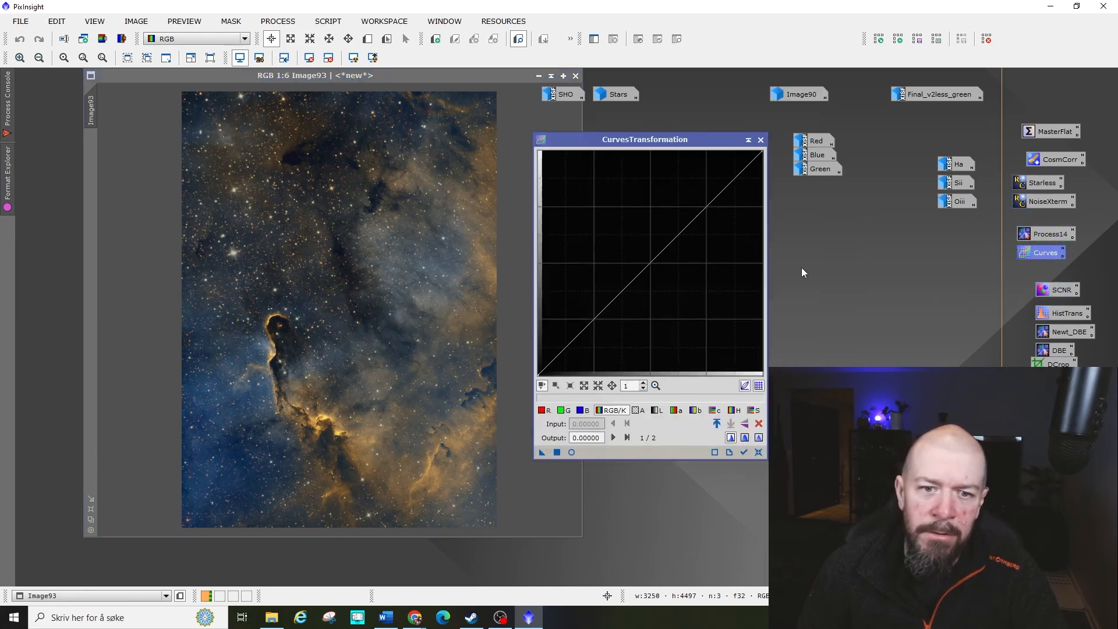
{"action": "left_click", "coordinate": [571, 452]}
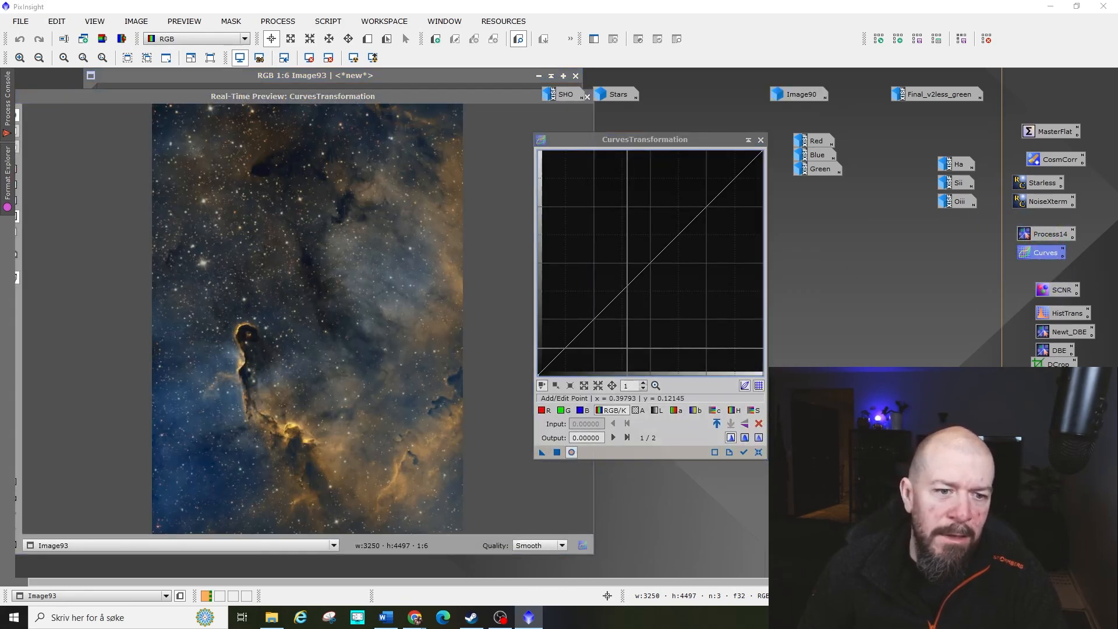
{"action": "left_click", "coordinate": [569, 343]}
{"action": "left_click_drag", "start_coordinate": [570, 343], "coordinate": [572, 345]}
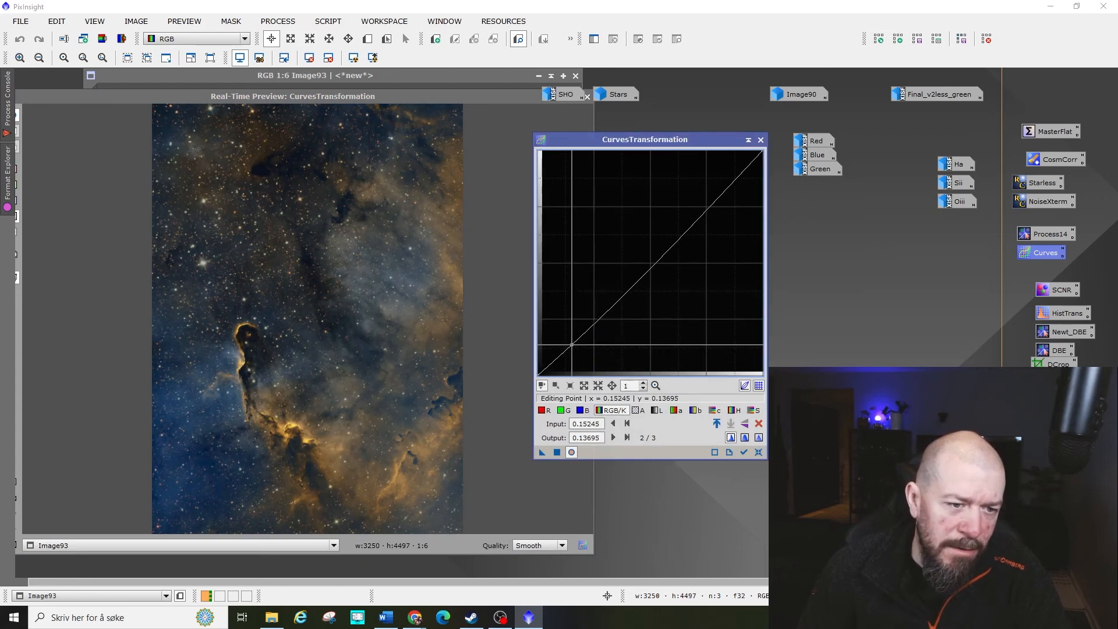
{"action": "left_click_drag", "start_coordinate": [688, 226], "coordinate": [690, 212]}
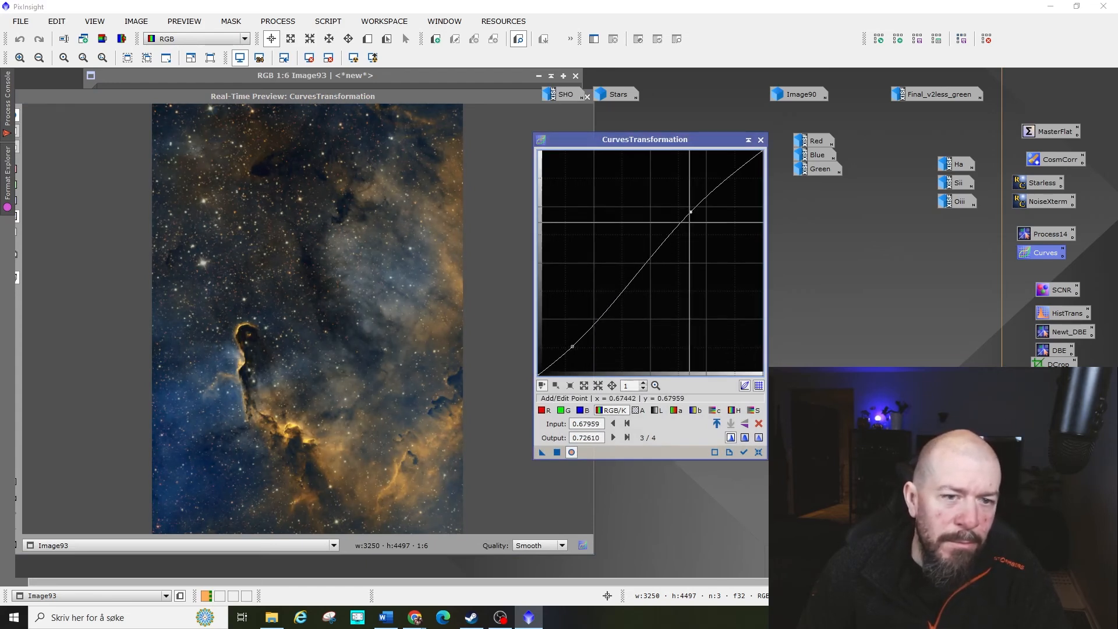
- Raise the lightness curve slightly with one point near input 0.726, output 0.762 and another at input 0.13437, output 0.16021
{"action": "left_click", "coordinate": [657, 411]}
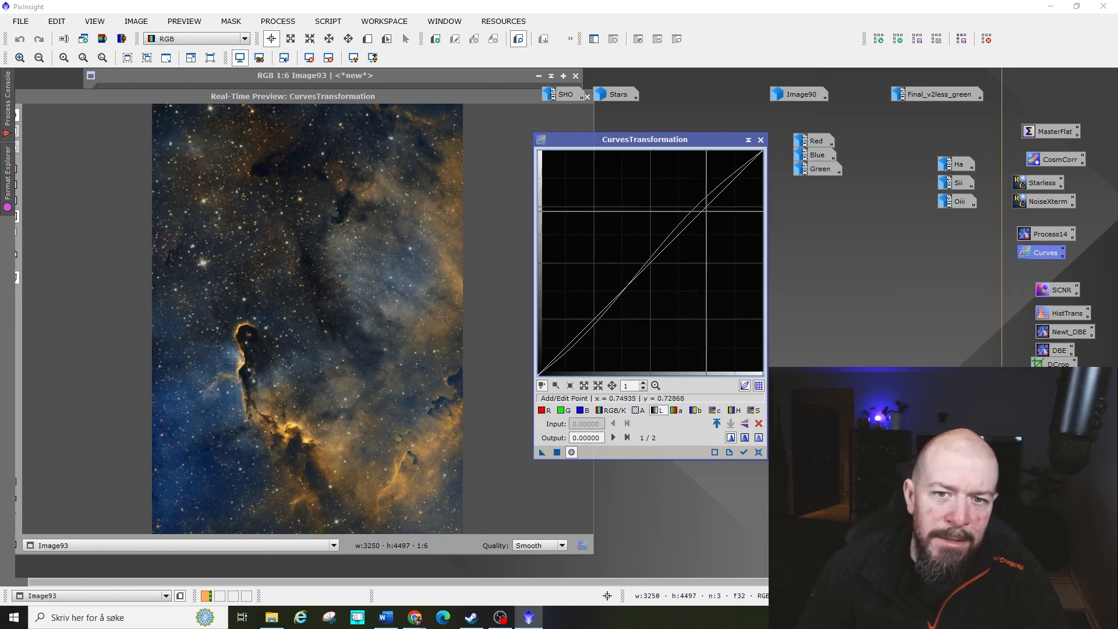
{"action": "left_click_drag", "start_coordinate": [700, 212], "coordinate": [701, 204]}
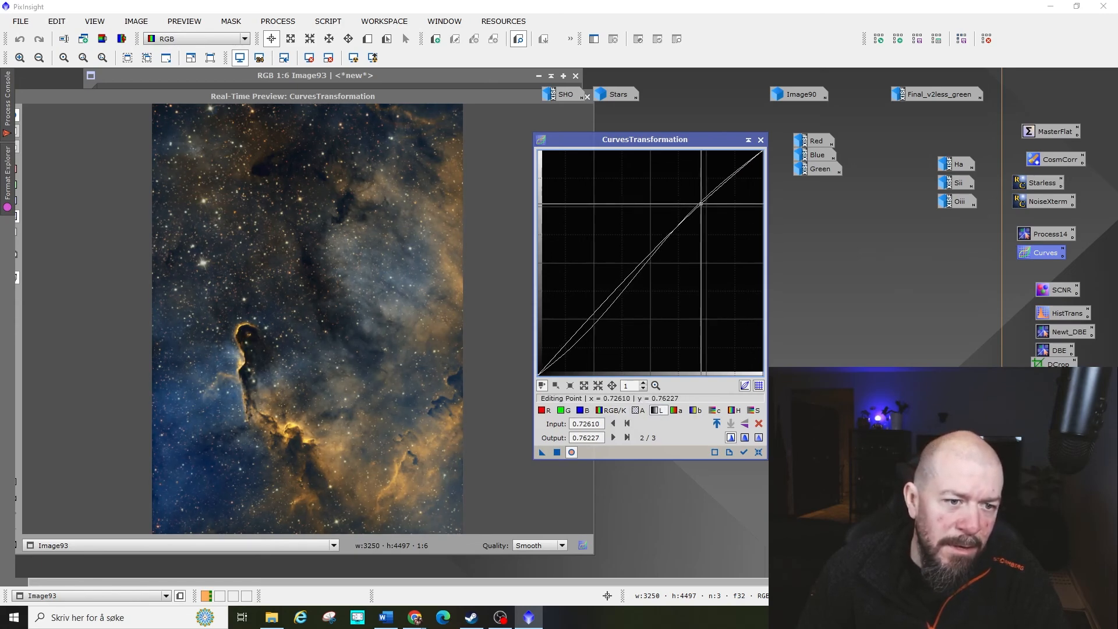
{"action": "left_click", "coordinate": [569, 341]}
{"action": "left_click_drag", "start_coordinate": [569, 341], "coordinate": [568, 339]}
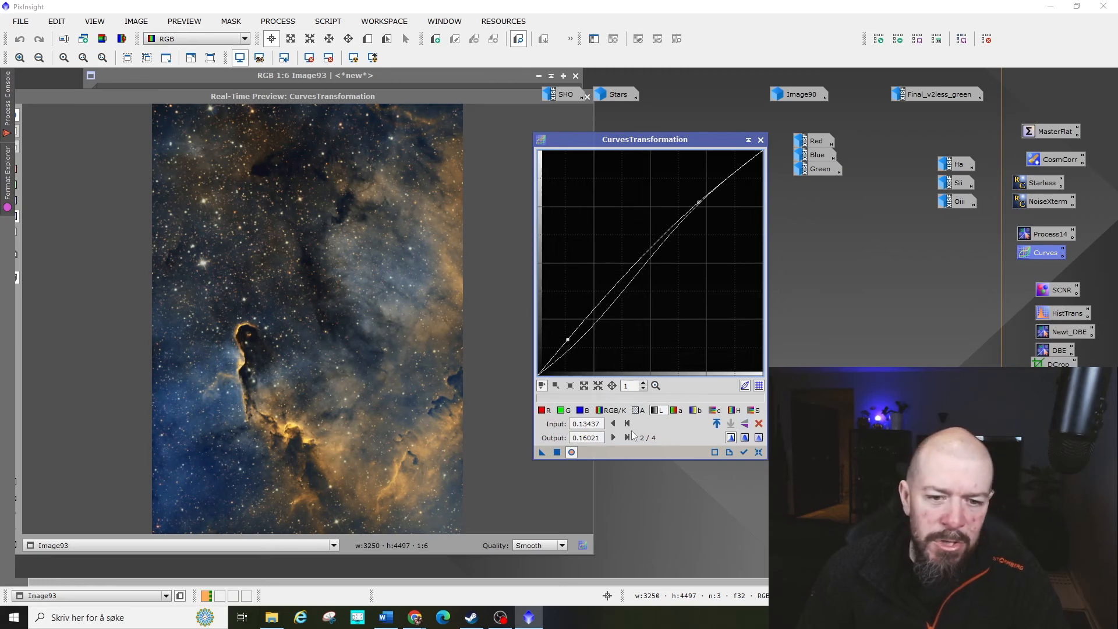
- Boost saturation with curve points at input 0.16537, output 0.18605 and input 0.39276, output 0.43411, anchoring the upper part near the diagonal
{"action": "left_click", "coordinate": [752, 411]}
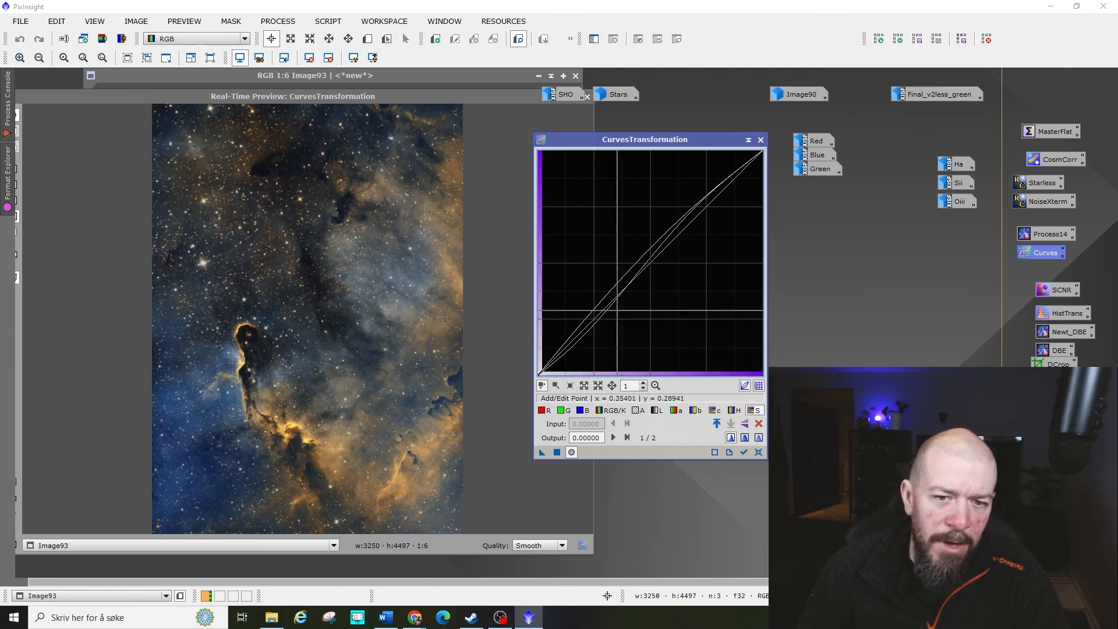
{"action": "left_click", "coordinate": [578, 336]}
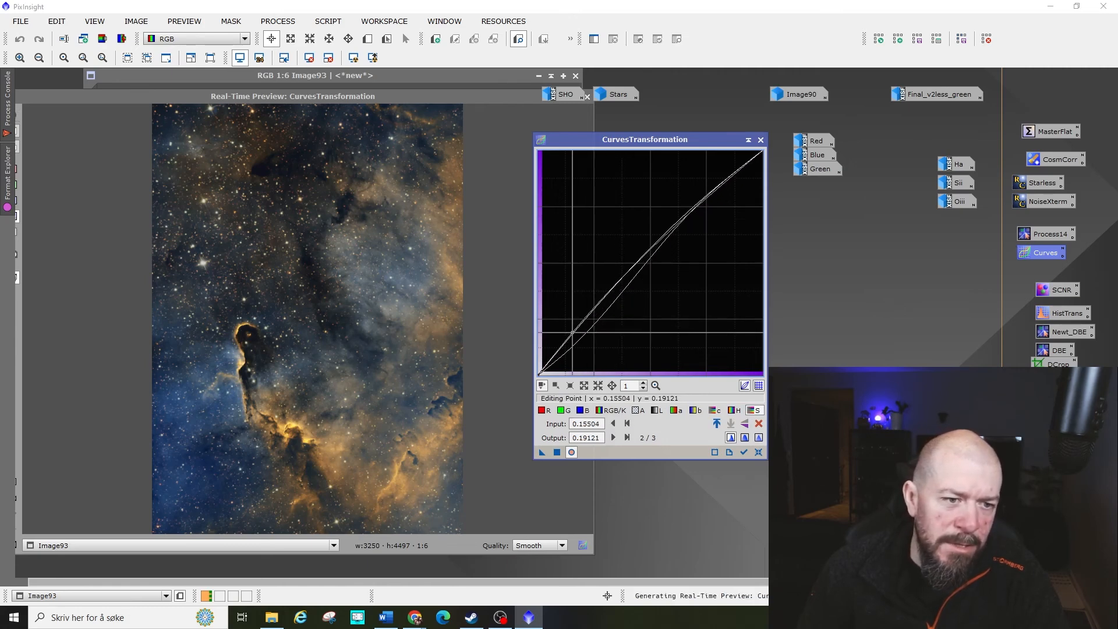
{"action": "left_click_drag", "start_coordinate": [576, 336], "coordinate": [575, 333]}
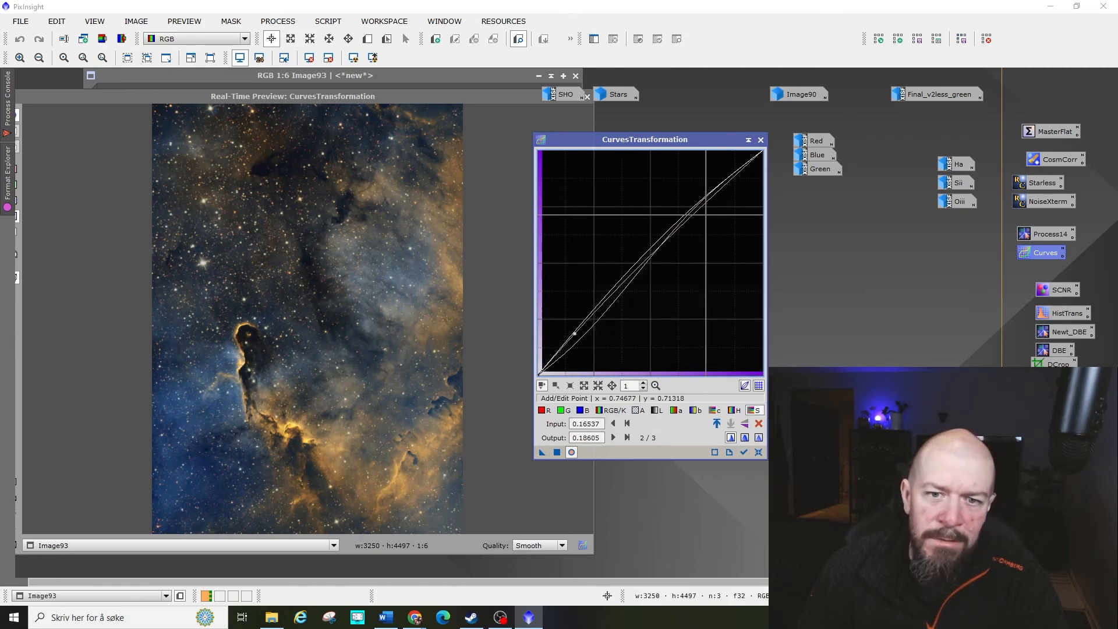
{"action": "left_click", "coordinate": [708, 207]}
{"action": "left_click", "coordinate": [626, 278]}
- Toggle the preview to compare before and after, apply the curves to Image93, and close CurvesTransformation and the preview
{"action": "left_click", "coordinate": [572, 452]}
{"action": "left_click", "coordinate": [572, 452]}
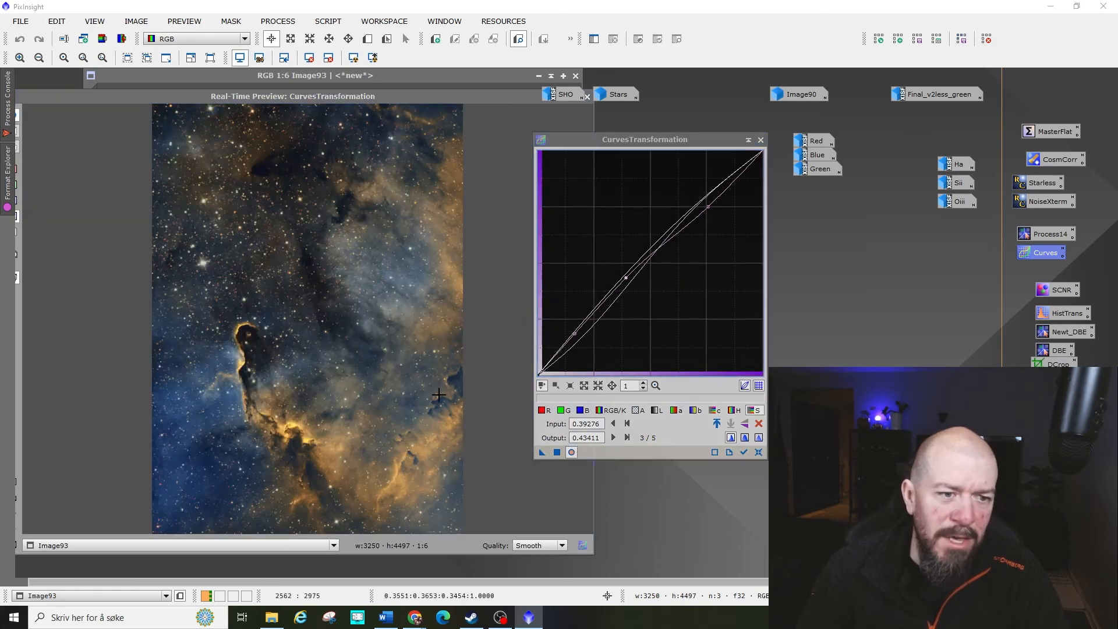
{"action": "left_click", "coordinate": [556, 451]}
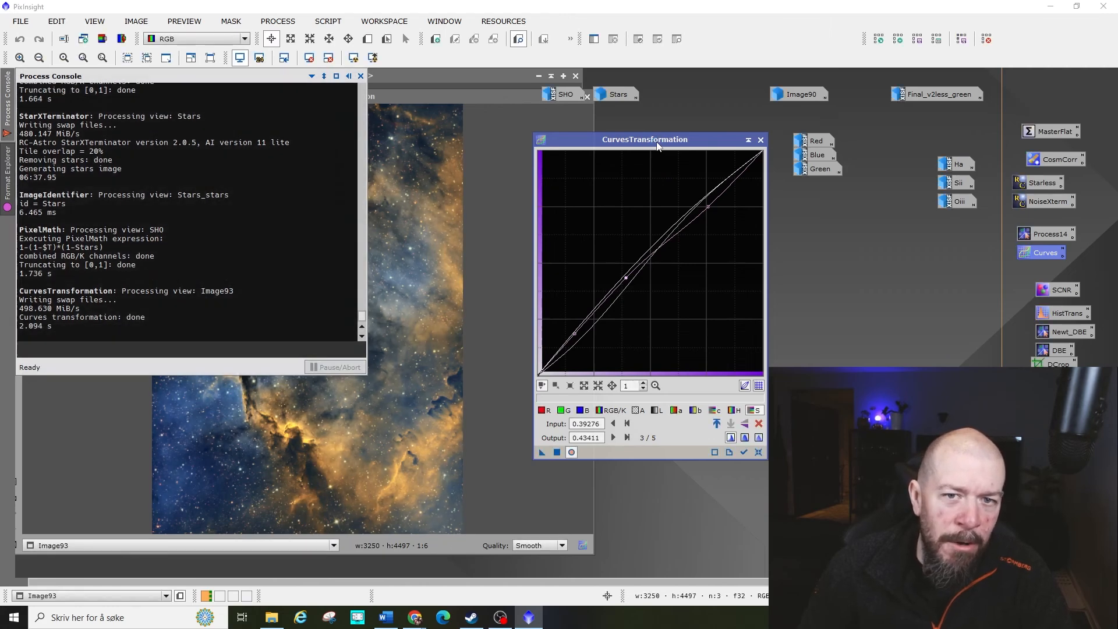
{"action": "left_click_drag", "start_coordinate": [657, 142], "coordinate": [673, 152]}
{"action": "left_click", "coordinate": [776, 150]}
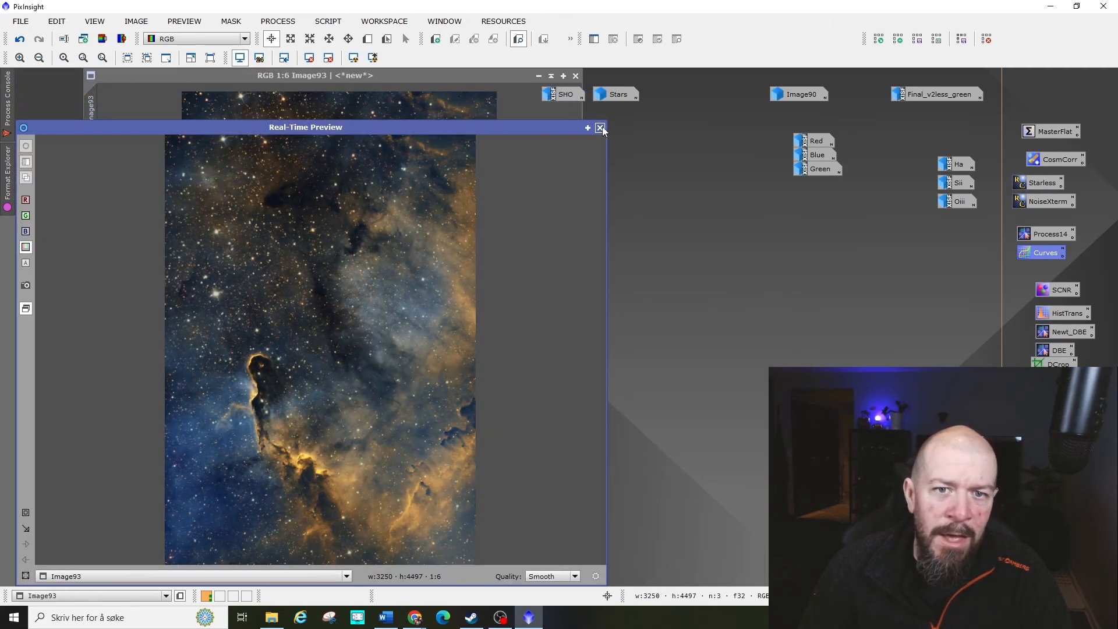
{"action": "left_click", "coordinate": [599, 128]}
- Examine the curve-adjusted Image93 up close at 1:4 and as a whole frame, repositioning its window
{"action": "left_click_drag", "start_coordinate": [454, 81], "coordinate": [437, 105]}
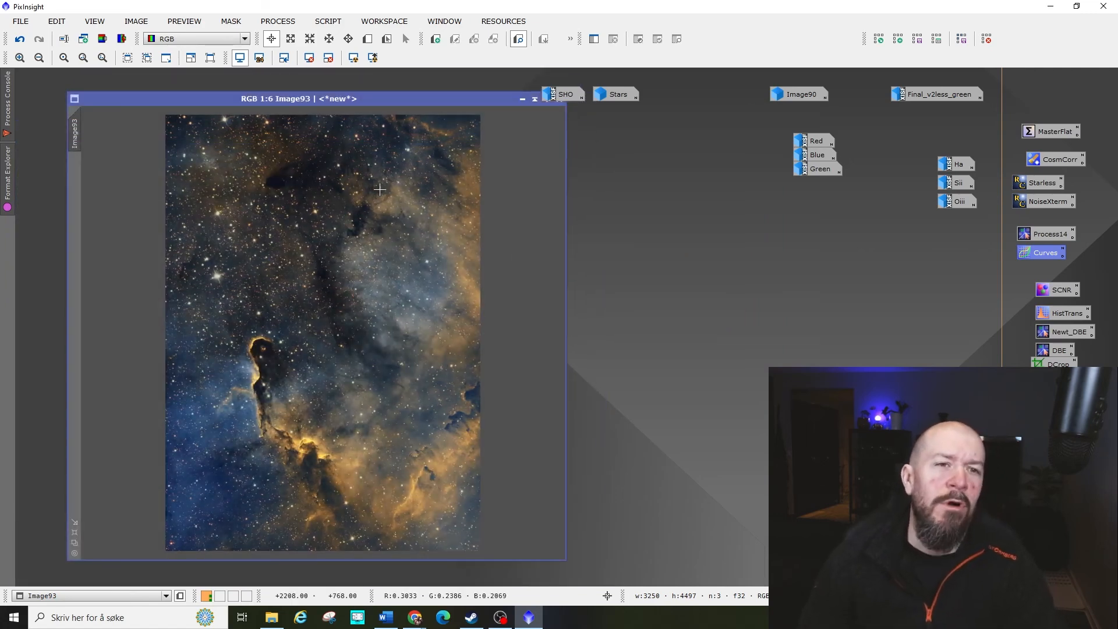
{"action": "scroll", "coordinate": [378, 198], "scroll_direction": "up", "scroll_amount": 2}
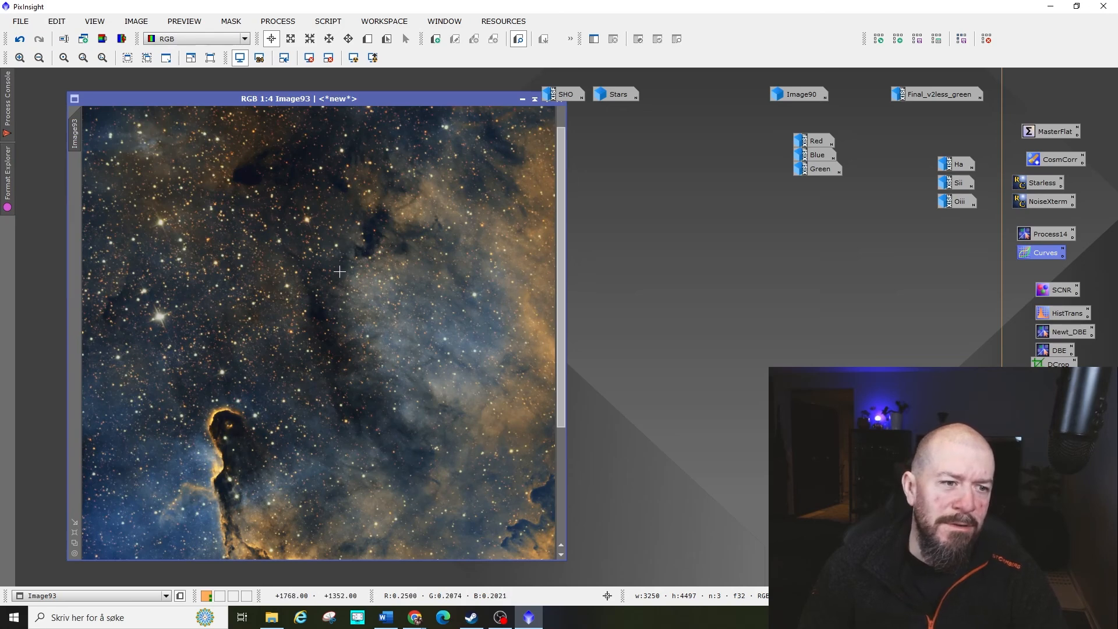
{"action": "scroll", "coordinate": [339, 277], "scroll_direction": "down", "scroll_amount": 2}
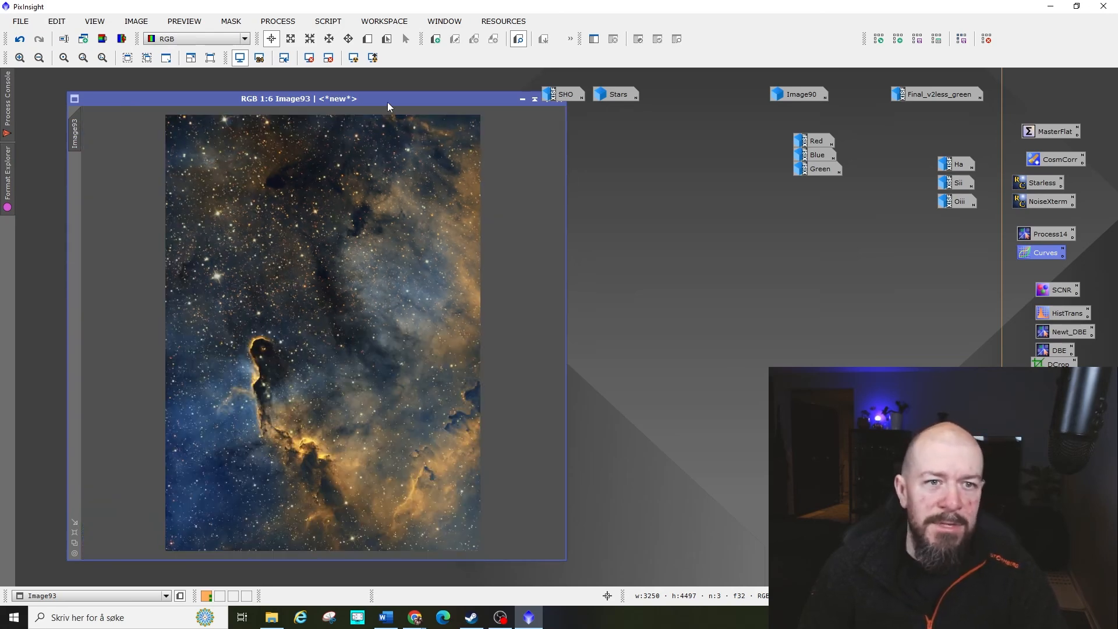
{"action": "left_click_drag", "start_coordinate": [387, 100], "coordinate": [367, 105]}
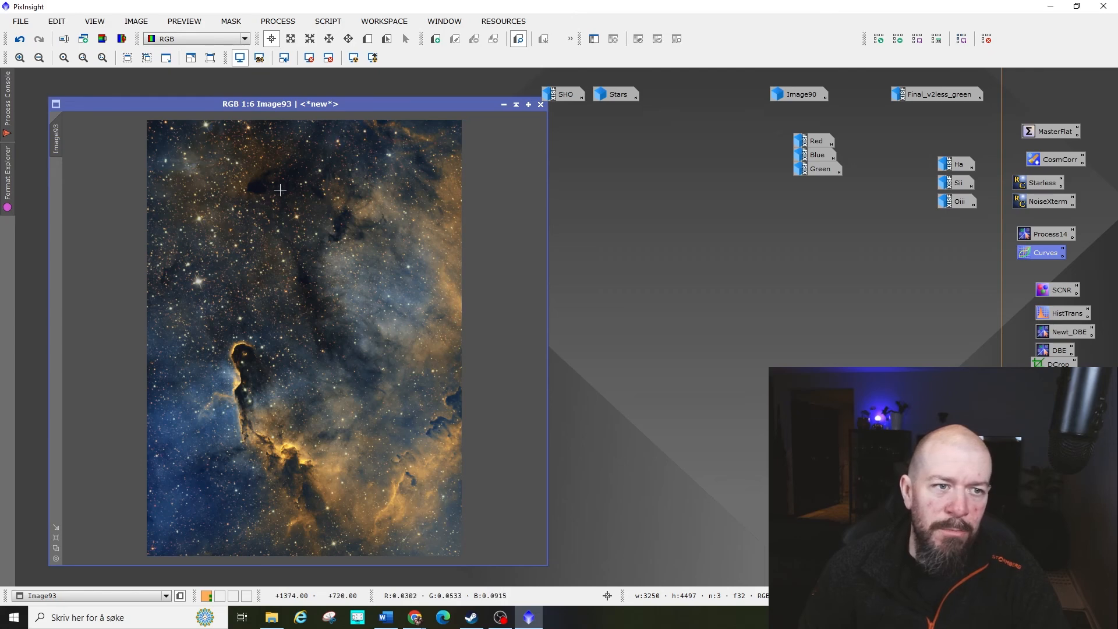
{"action": "left_click_drag", "start_coordinate": [400, 106], "coordinate": [379, 91]}
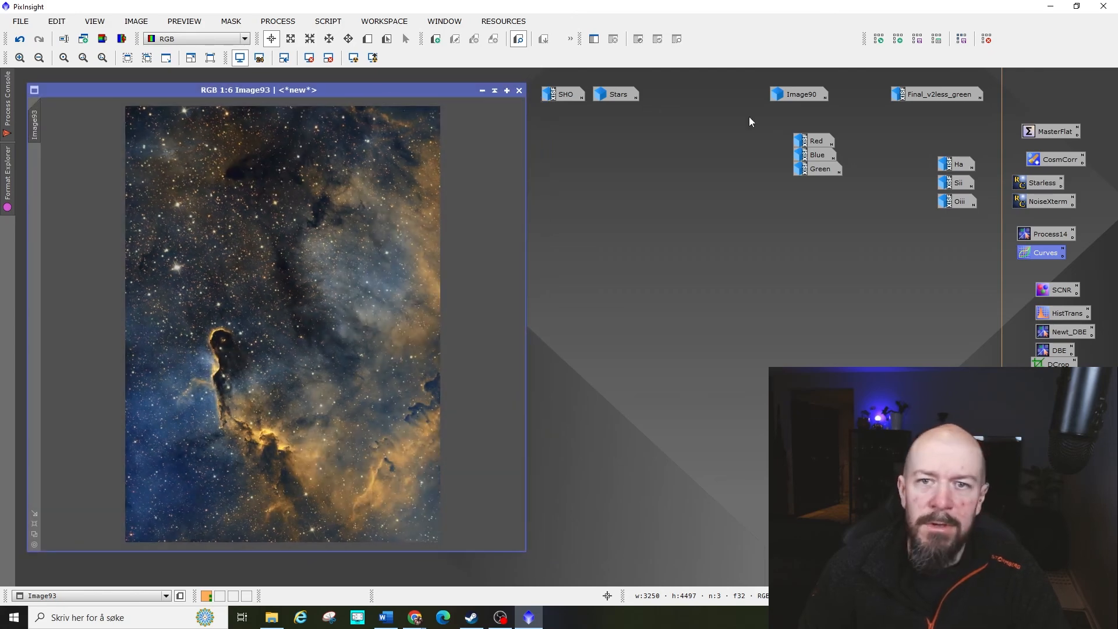
- Restore the Final_v2less_green image and view it next to Image93, zoomed out to 1:7
{"action": "double_click", "coordinate": [920, 96]}
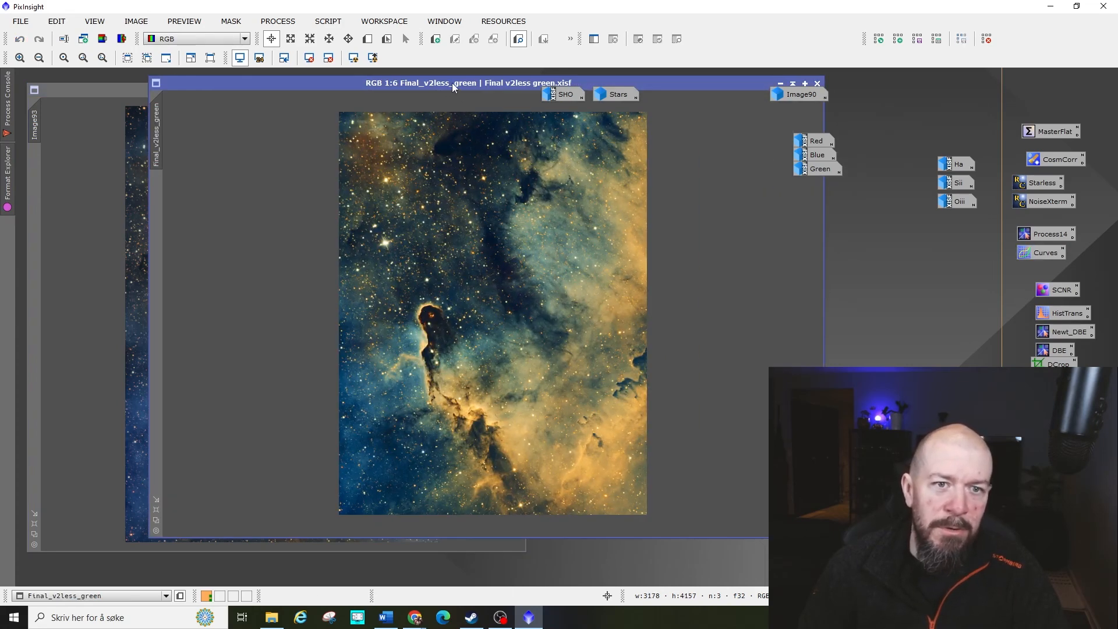
{"action": "left_click_drag", "start_coordinate": [452, 83], "coordinate": [551, 136]}
{"action": "scroll", "coordinate": [610, 276], "scroll_direction": "down", "scroll_amount": 1}
{"action": "scroll", "coordinate": [610, 276], "scroll_direction": "up", "scroll_amount": 3}
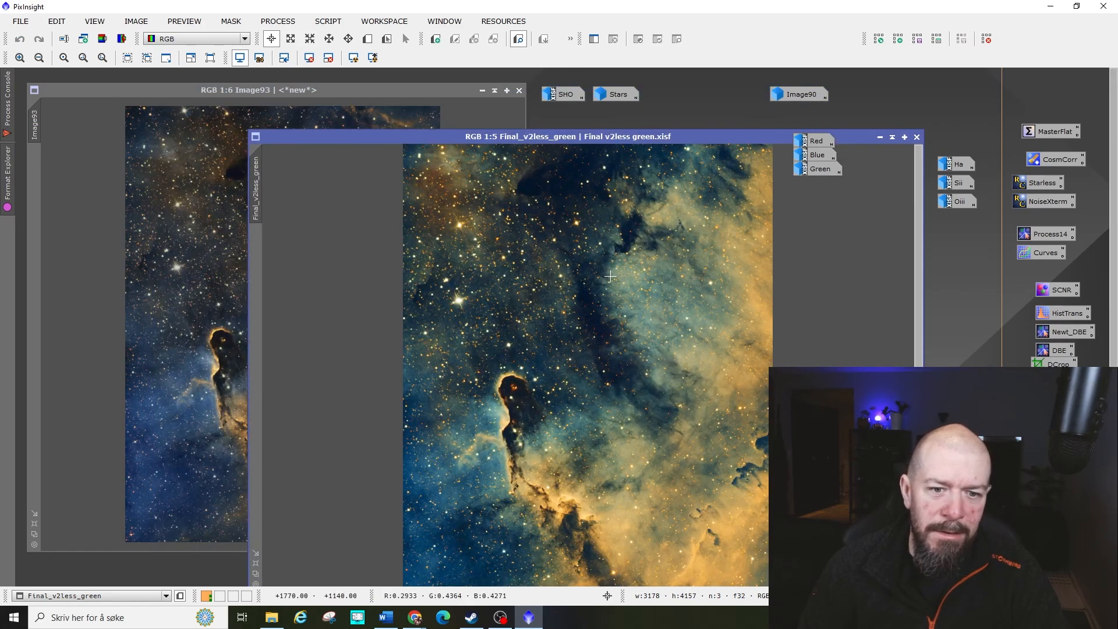
{"action": "scroll", "coordinate": [530, 189], "scroll_direction": "down", "scroll_amount": 2}
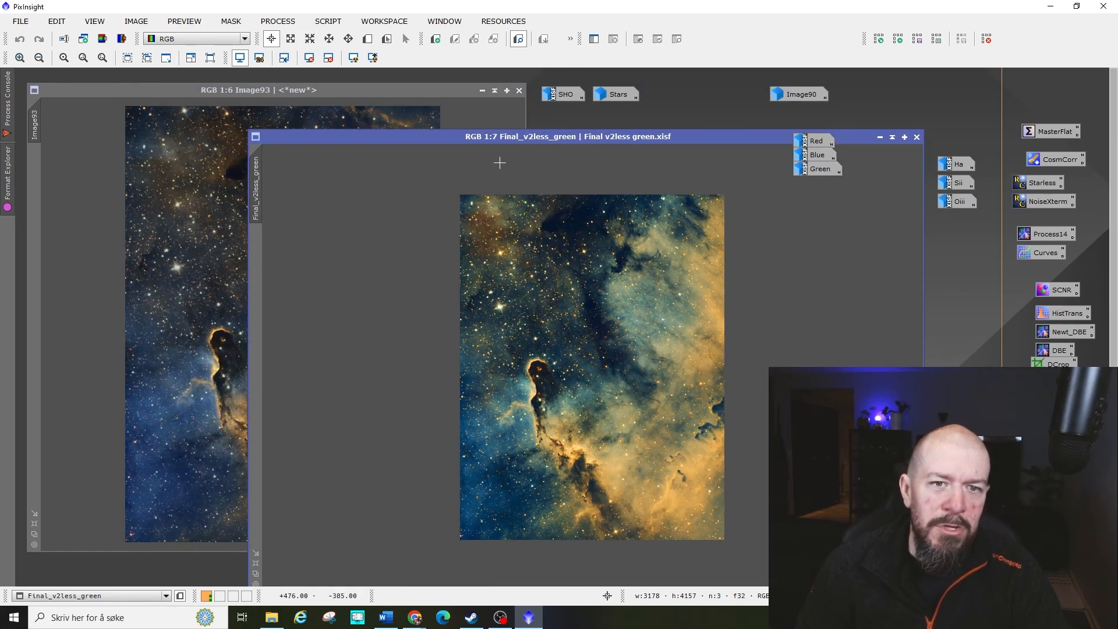
{"action": "left_click_drag", "start_coordinate": [500, 139], "coordinate": [497, 99]}
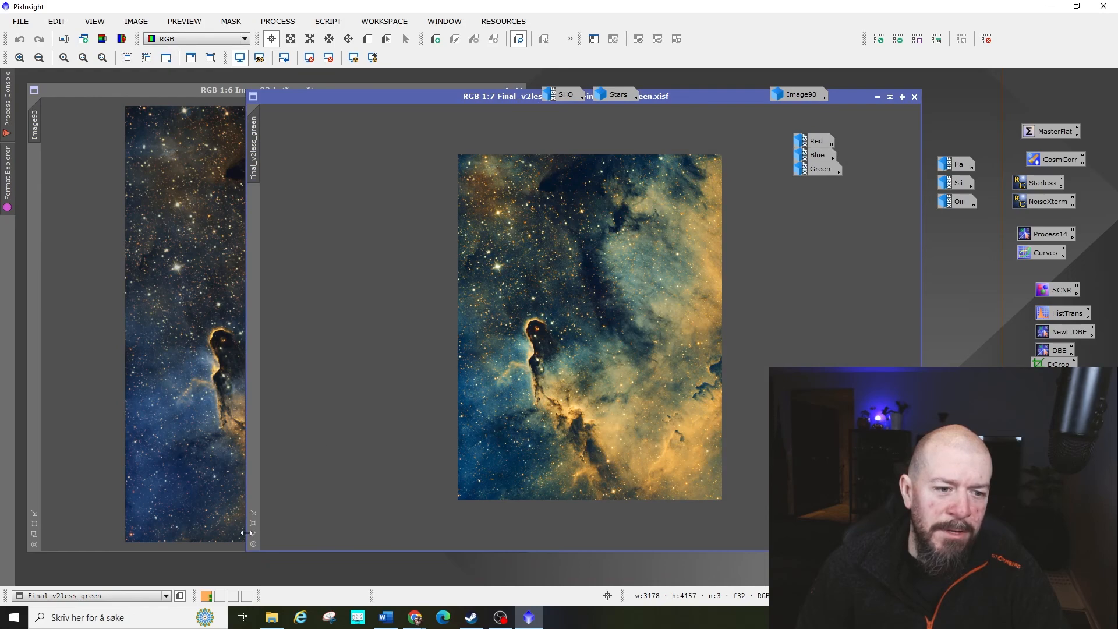
- Fit both image windows to their images at 1:6 and line up Image93 and Final_v2less_green side by side
{"action": "left_click", "coordinate": [254, 515]}
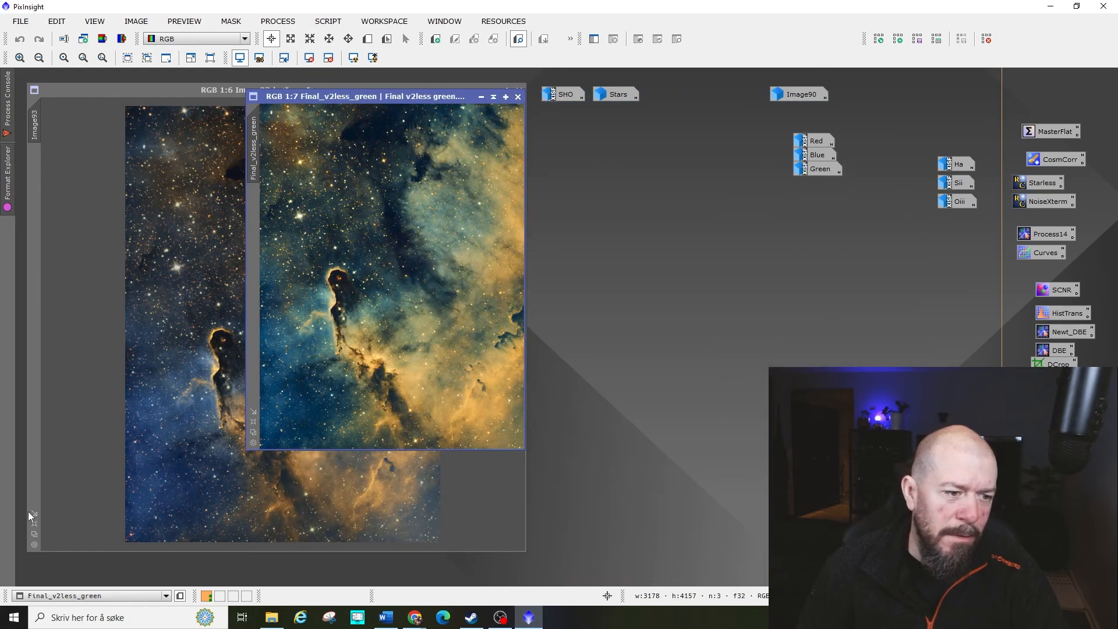
{"action": "left_click", "coordinate": [34, 514]}
{"action": "left_click_drag", "start_coordinate": [418, 96], "coordinate": [565, 131]}
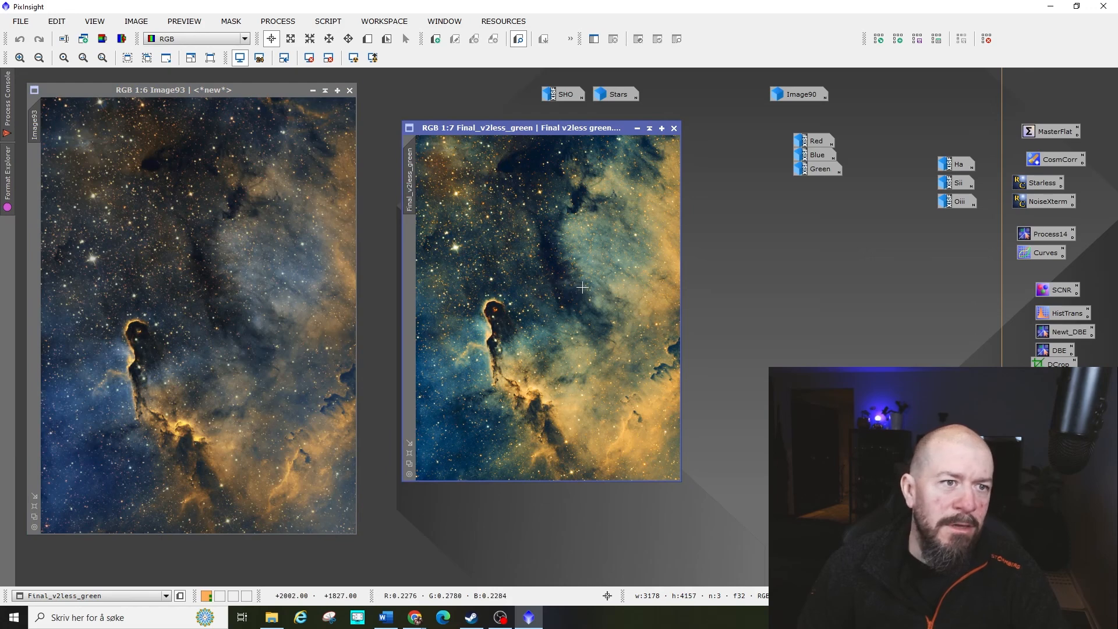
{"action": "left_click", "coordinate": [409, 443]}
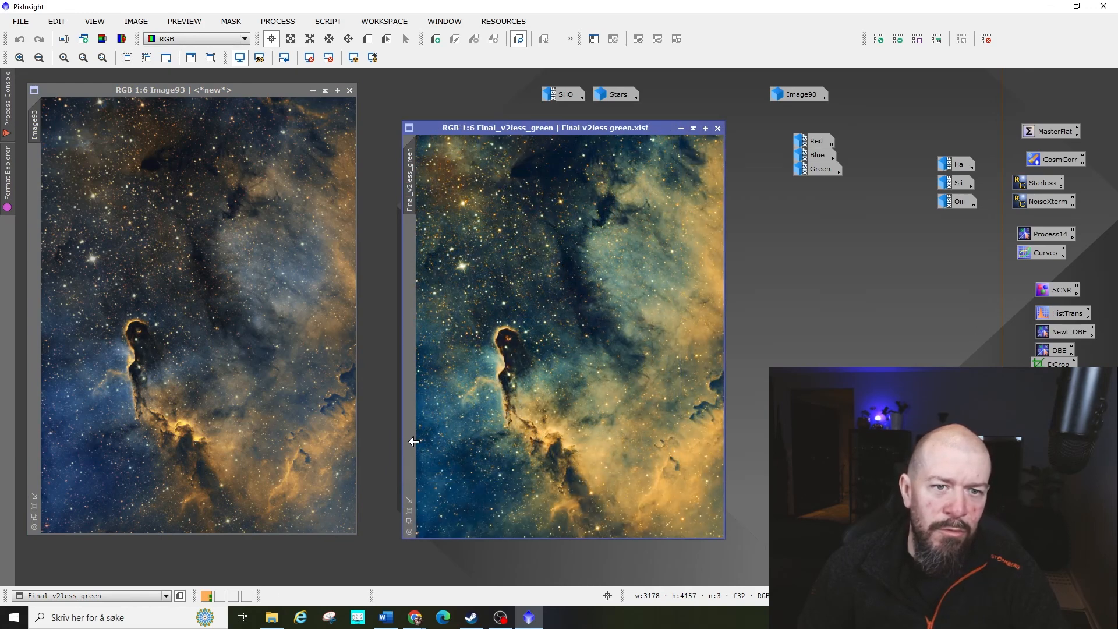
{"action": "left_click_drag", "start_coordinate": [511, 128], "coordinate": [556, 89]}
{"action": "left_click_drag", "start_coordinate": [308, 93], "coordinate": [359, 92]}
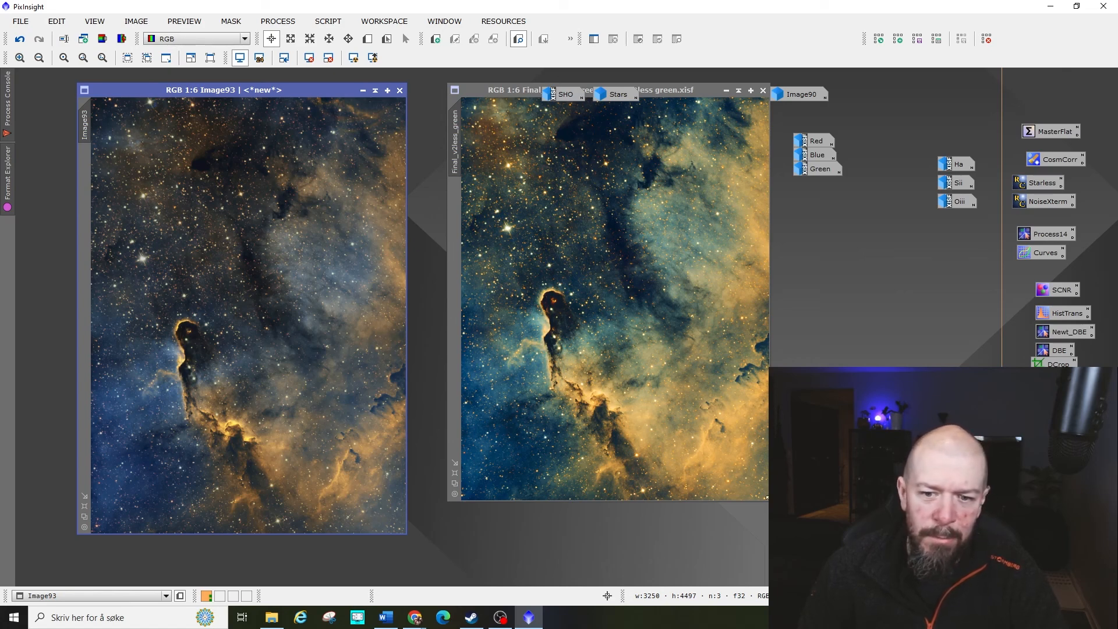
- Enlarge the Final_v2less_green window to match Image93's height and compare the dark trunk in both images at 1:2
{"action": "left_click_drag", "start_coordinate": [766, 498], "coordinate": [796, 533]}
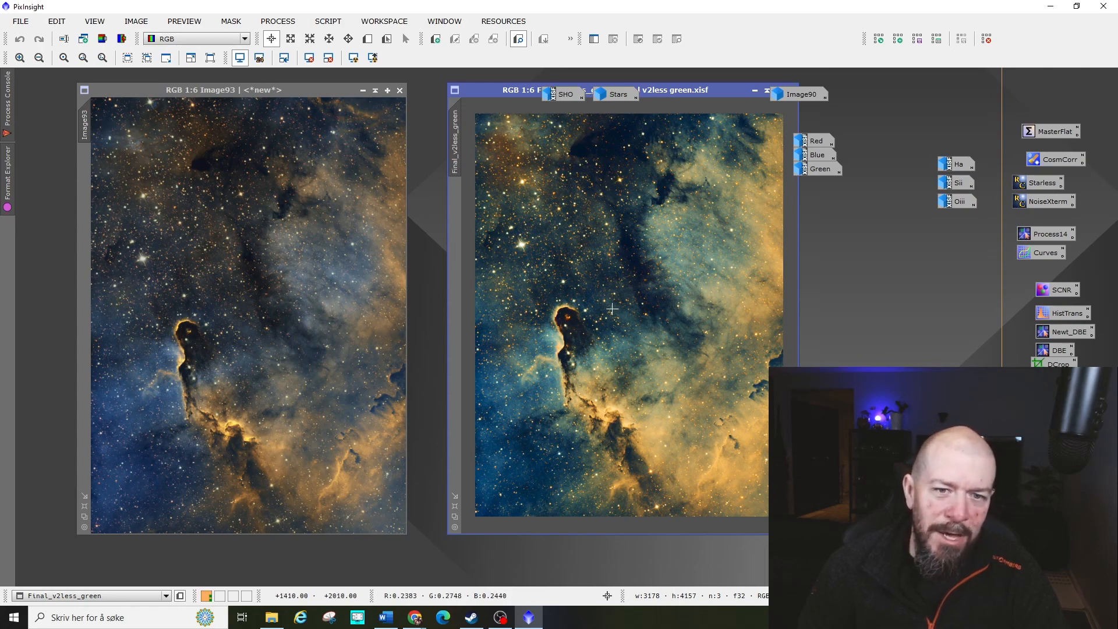
{"action": "scroll", "coordinate": [557, 323], "scroll_direction": "up", "scroll_amount": 4}
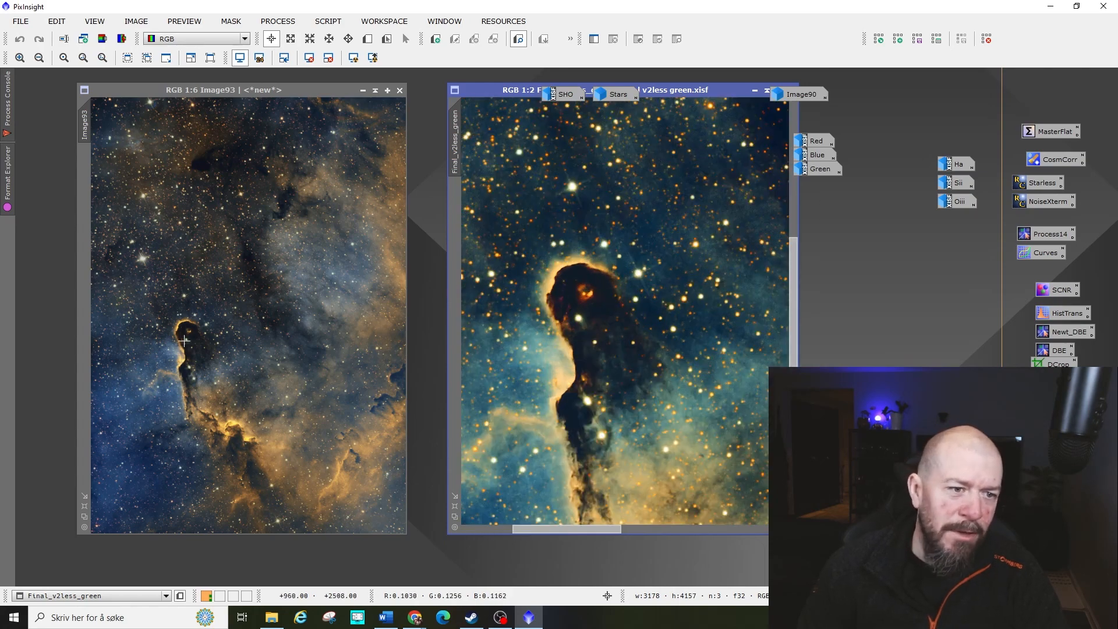
{"action": "scroll", "coordinate": [186, 340], "scroll_direction": "up", "scroll_amount": 4}
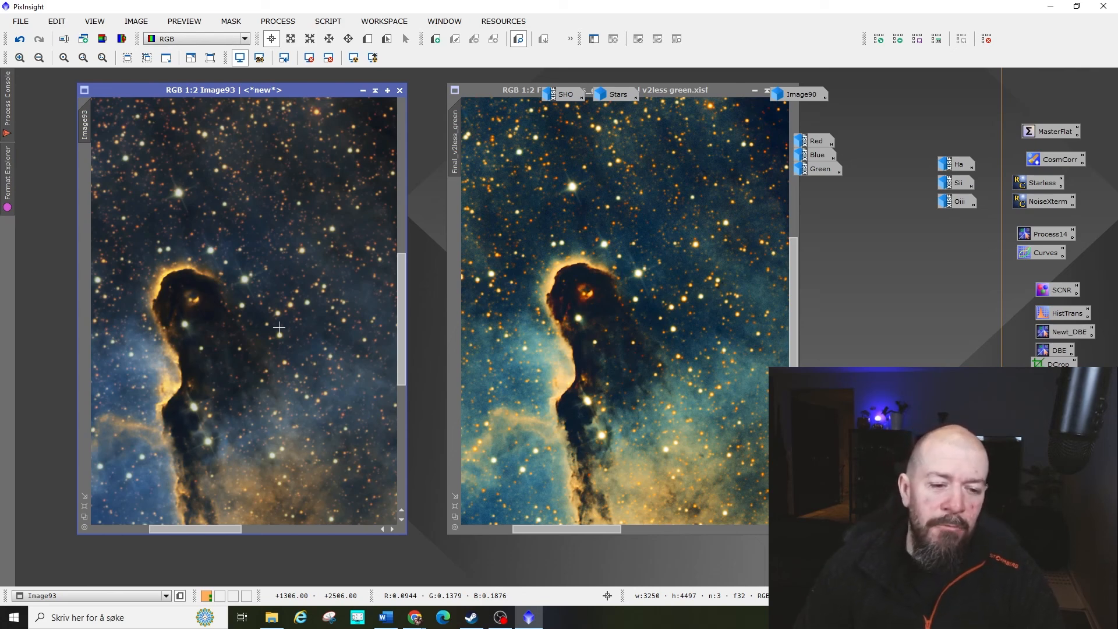
- Switch to File Explorer to show the channel XISF files in the Mosaic integrated folder, and return to PixInsight
{"action": "left_click", "coordinate": [279, 619]}
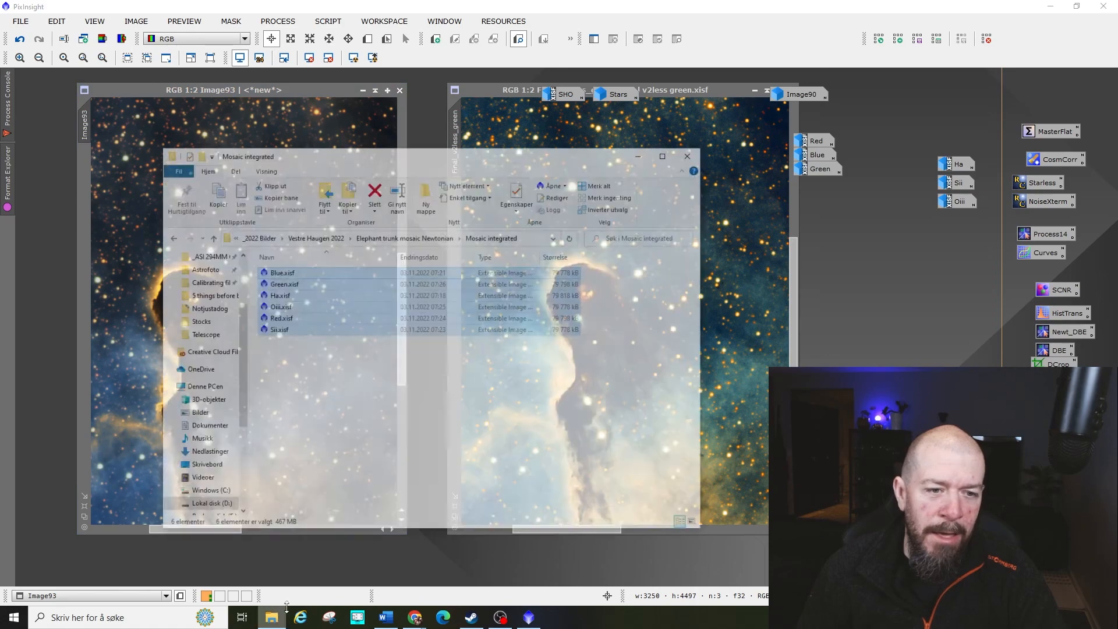
{"action": "left_click", "coordinate": [465, 385]}
{"action": "left_click_drag", "start_coordinate": [352, 351], "coordinate": [288, 235]}
{"action": "left_click", "coordinate": [349, 364]}
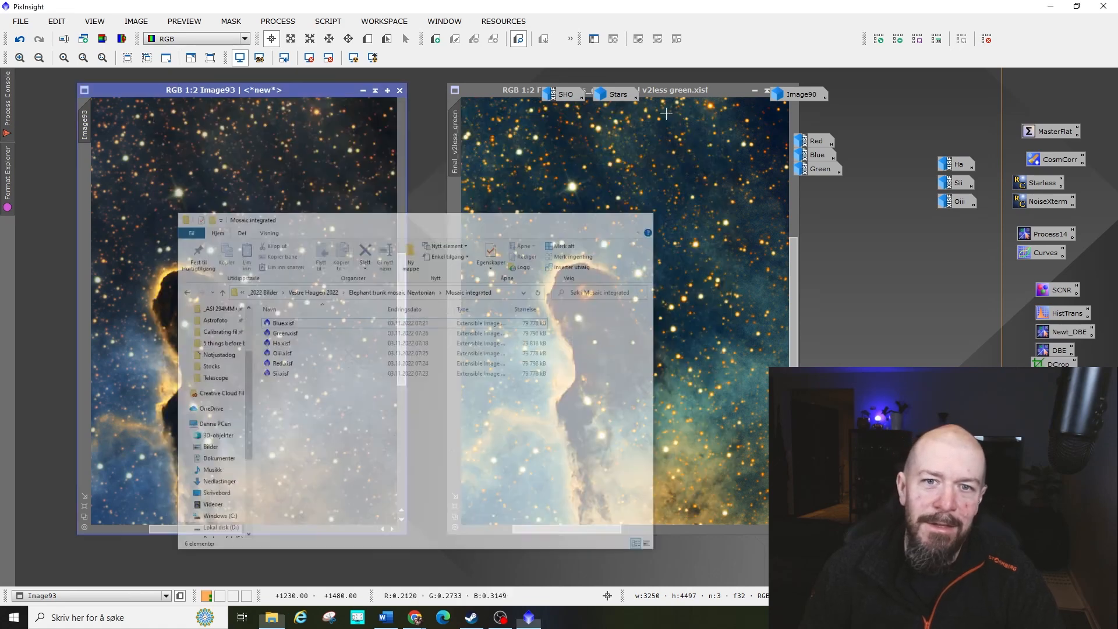
{"action": "left_click", "coordinate": [665, 113]}
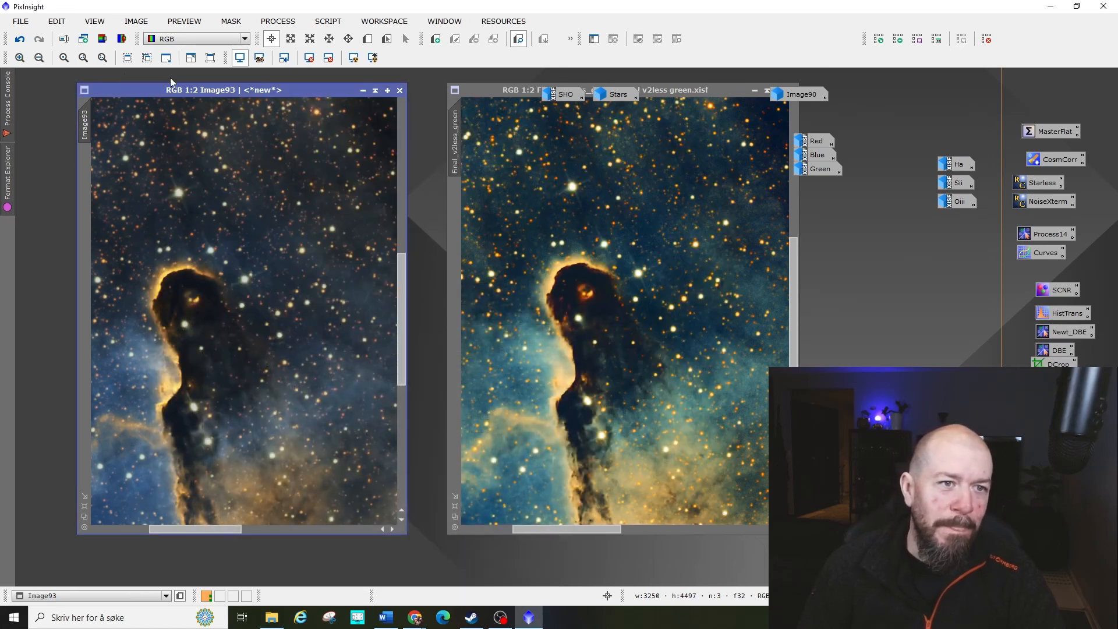
- Save Image93 as "Final image" in XISF format with 32-bit IEEE 754 floating point samples in the Youtube folder
{"action": "left_click", "coordinate": [17, 23]}
{"action": "left_click", "coordinate": [69, 135]}
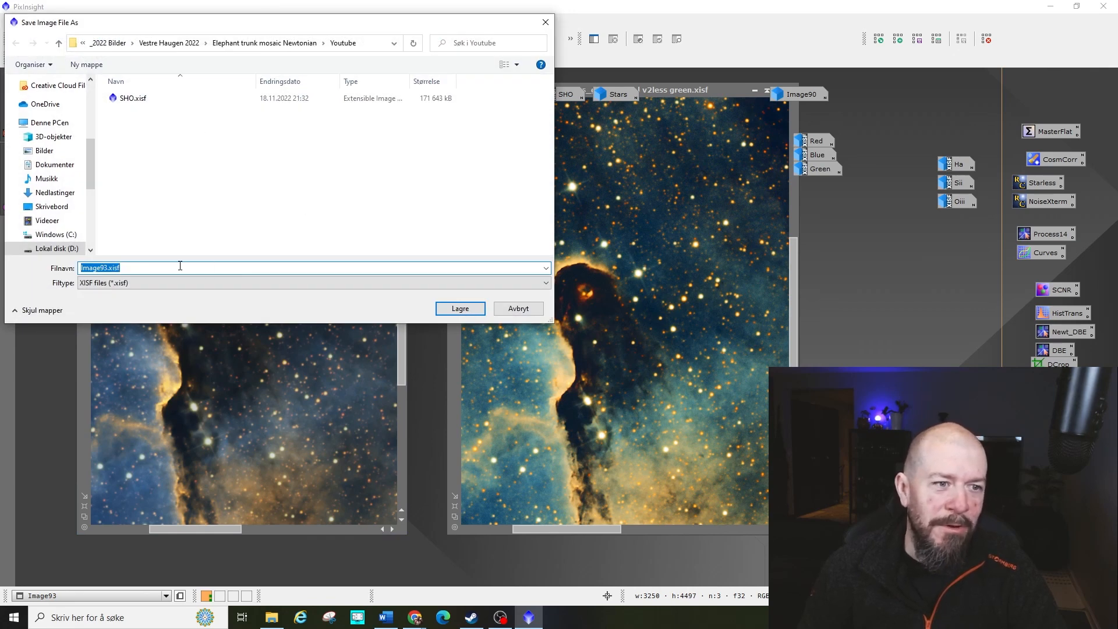
{"action": "type", "text": "Final image"}
{"action": "left_click", "coordinate": [446, 304]}
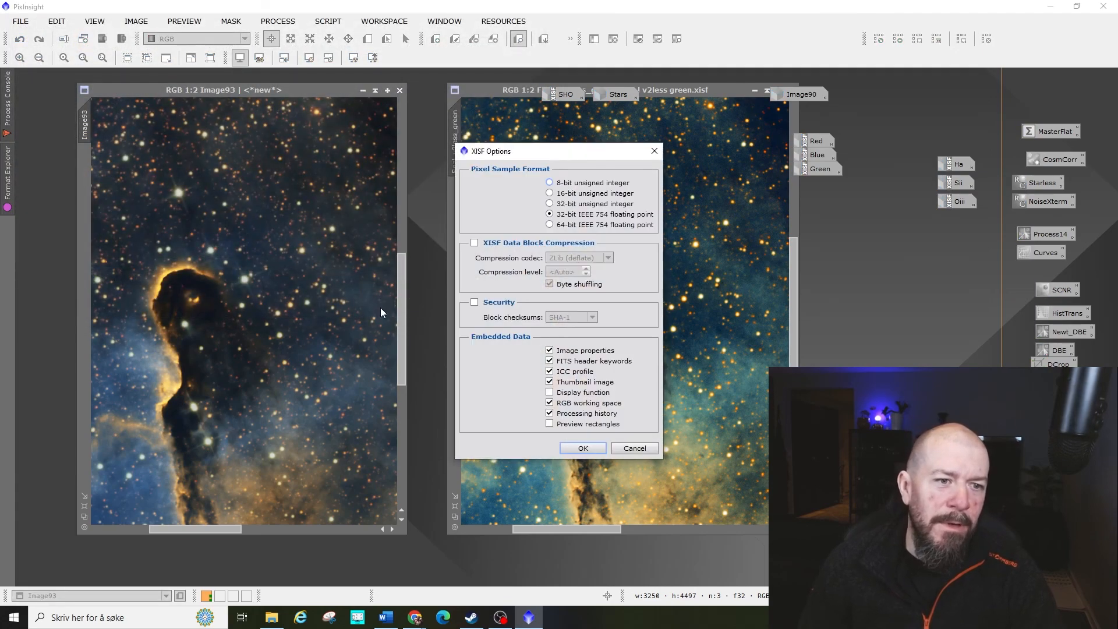
{"action": "left_click", "coordinate": [582, 448]}
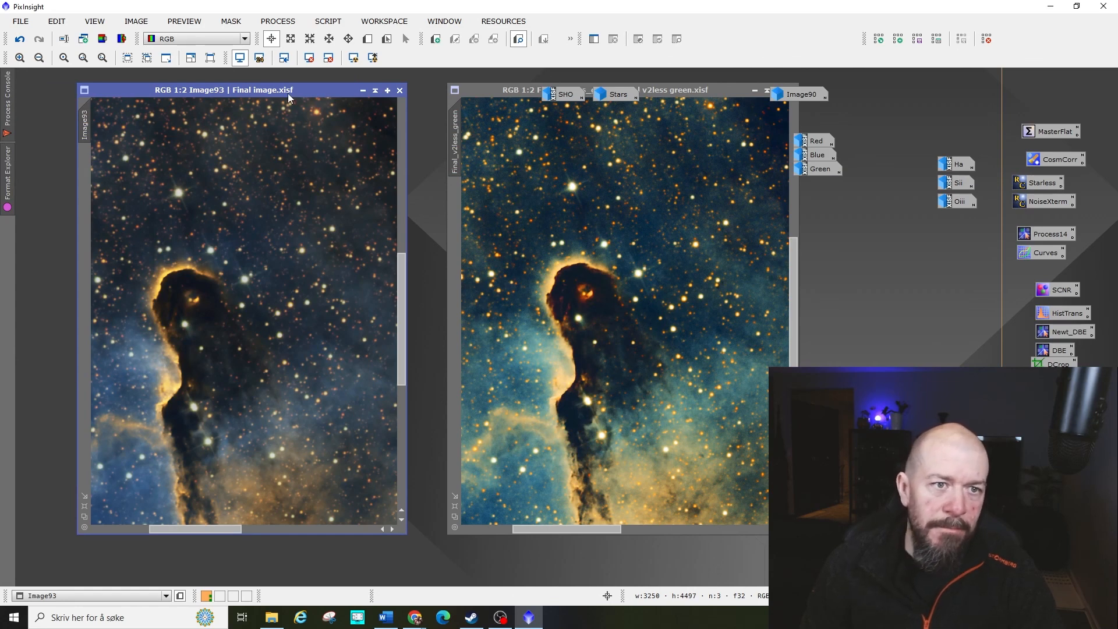
{"action": "left_click_drag", "start_coordinate": [288, 94], "coordinate": [265, 93]}
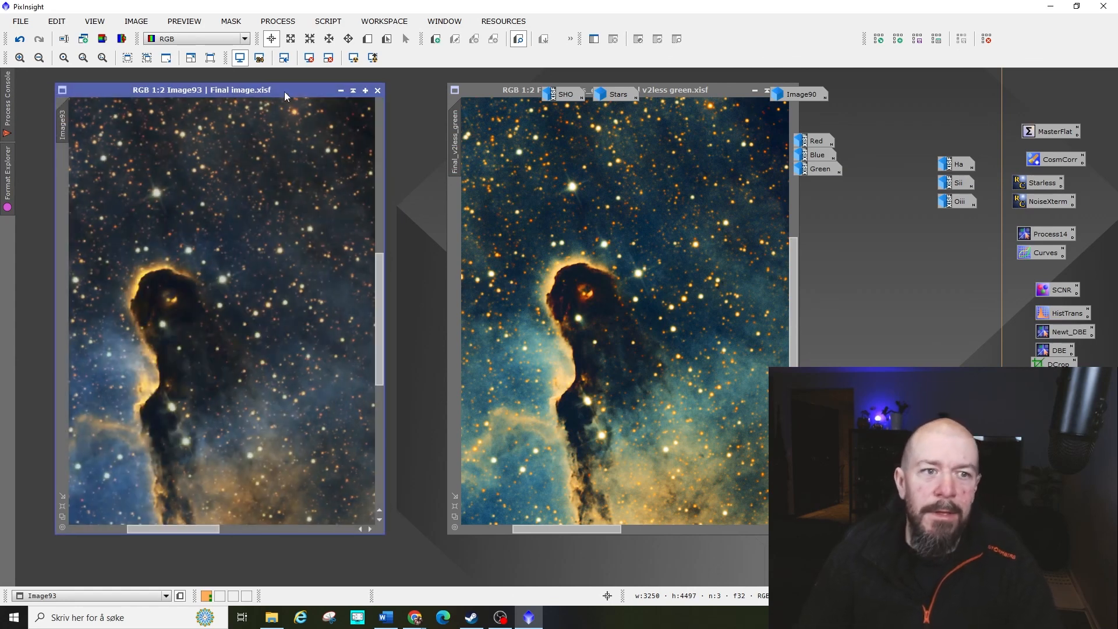